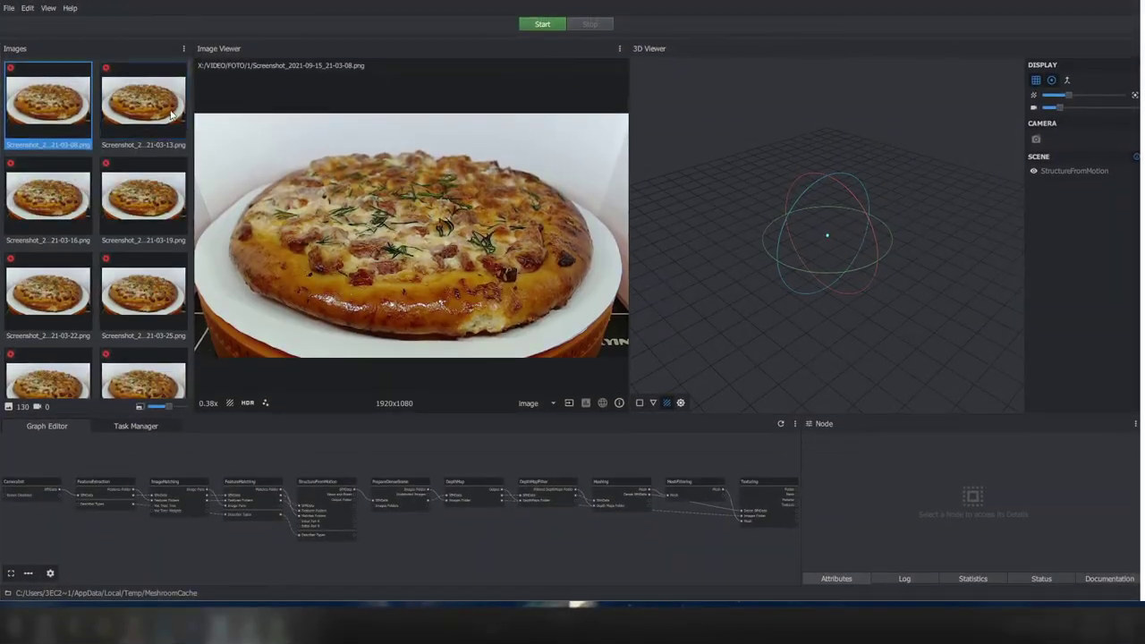
Browse back and forth through the imported pizza photos in the Images gallery.
key("Right")
key("Right")
key("Right")
key("Right")
key("Right")
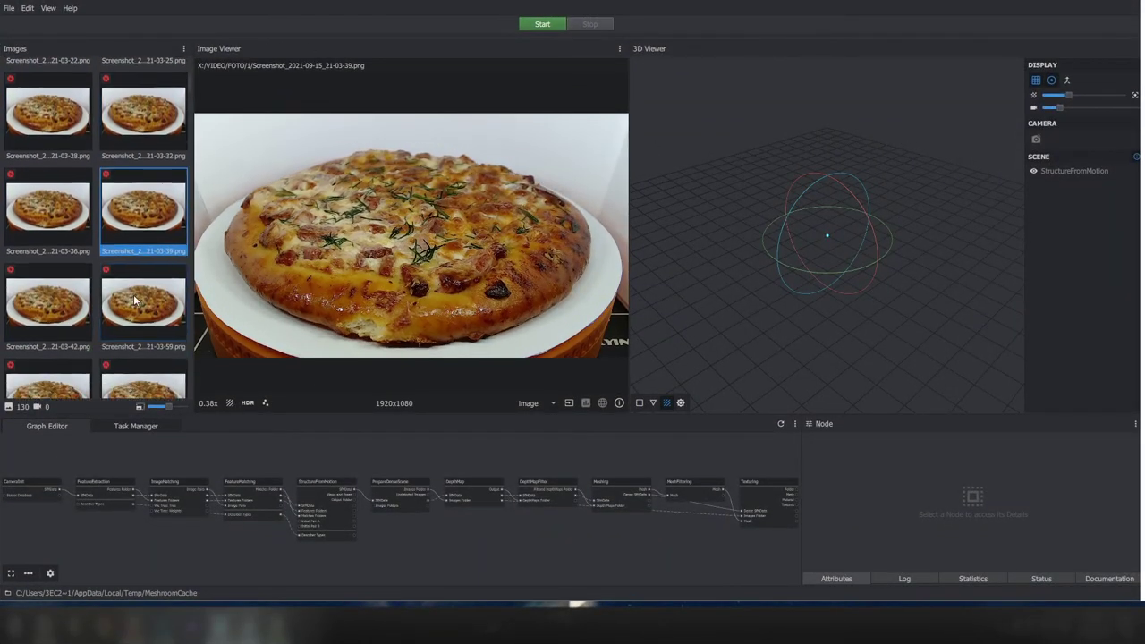
key("Right")
key("Right")
key("Right")
key("Right")
key("Right")
key("Right")
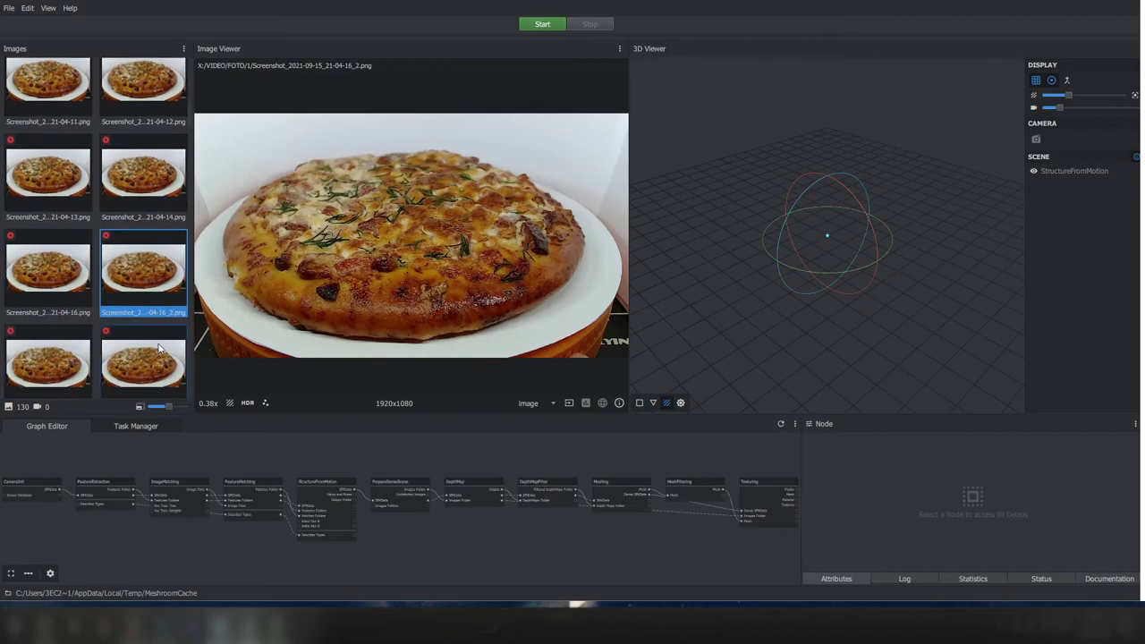
key("Right")
key("Right")
key("Right")
key("Right")
key("Right")
key("Right")
key("Right")
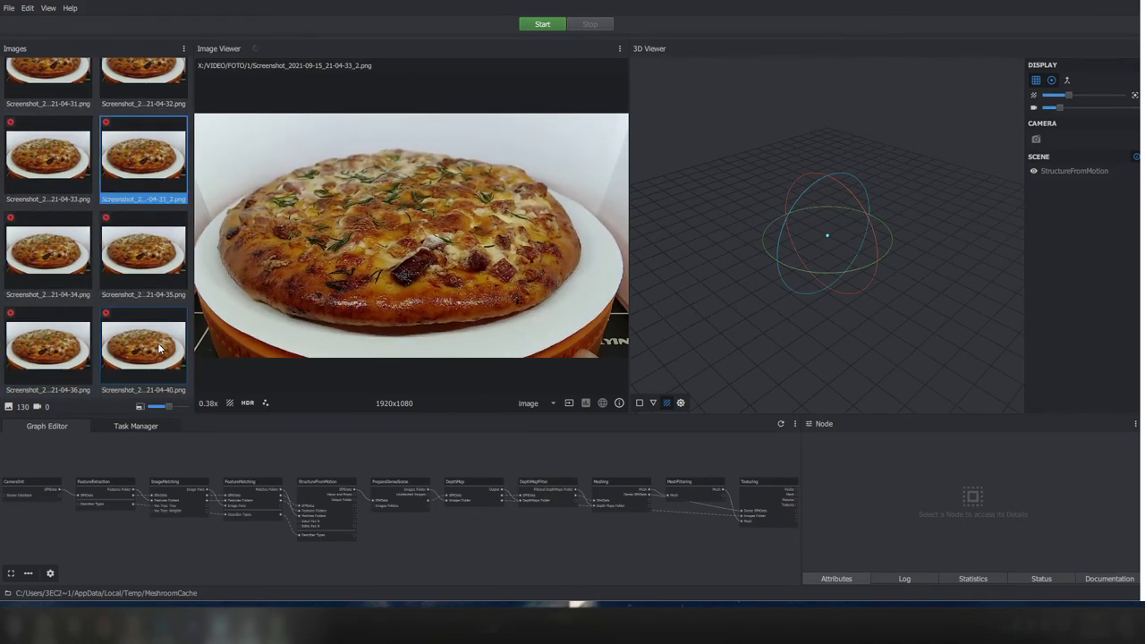
key("Left")
key("Left")
key("Left")
key("Right")
key("Right")
key("Left")
key("Left")
key("Left")
key("Right")
key("Right")
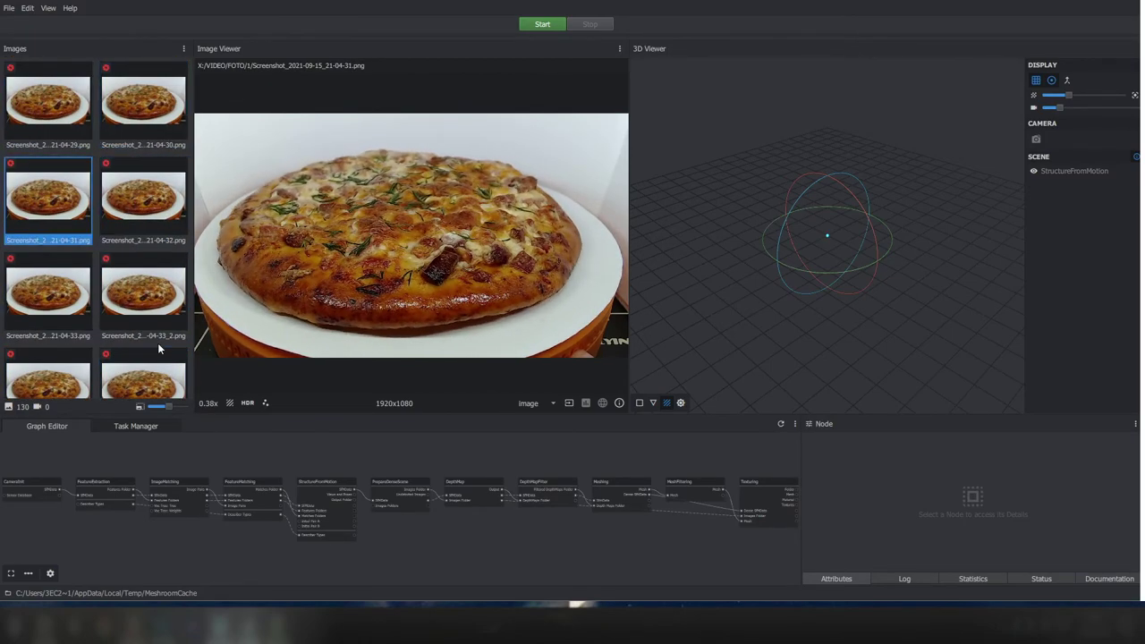
key("Left")
key("Left")
key("Right")
key("Right")
key("Right")
key("Right")
key("Left")
key("Right")
key("Right")
key("Right")
key("Right")
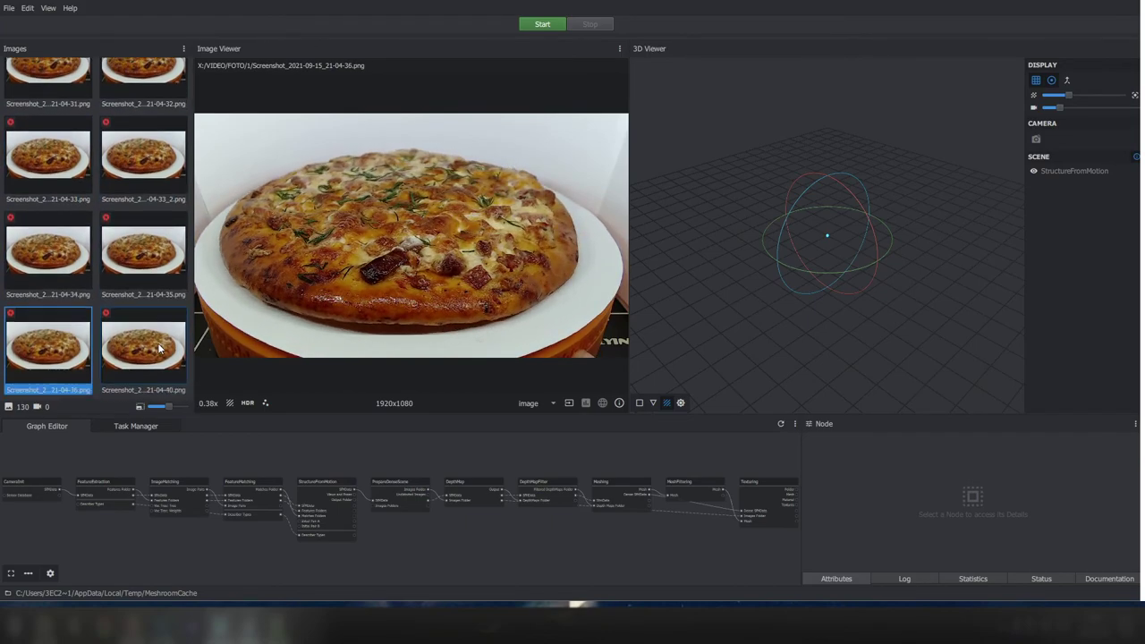
key("Right")
key("Right")
key("Right")
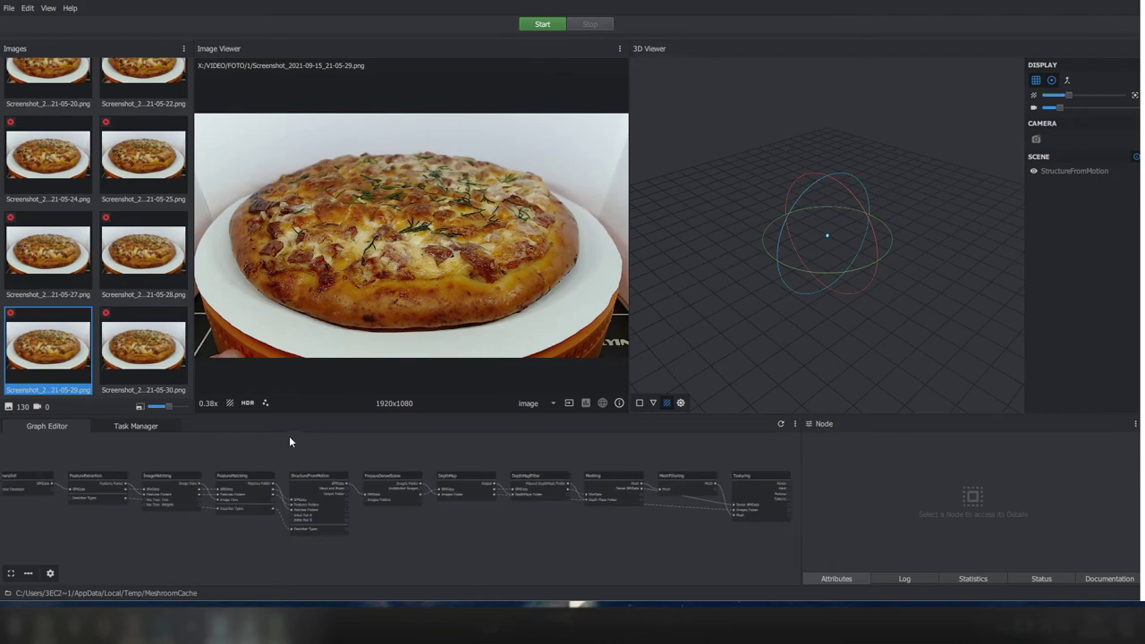
Frame the node pipeline, orbit the StructureFromMotion point cloud, and view a photo from the second set.
key("f")
left_click(356, 506)
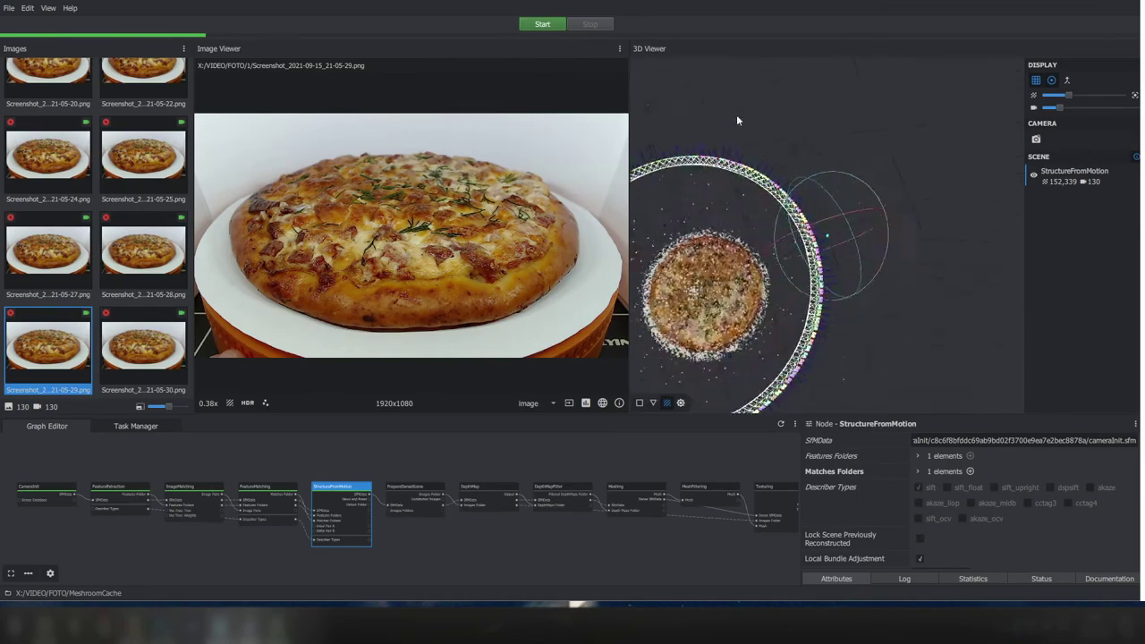
left_click_drag(737, 120, 764, 225)
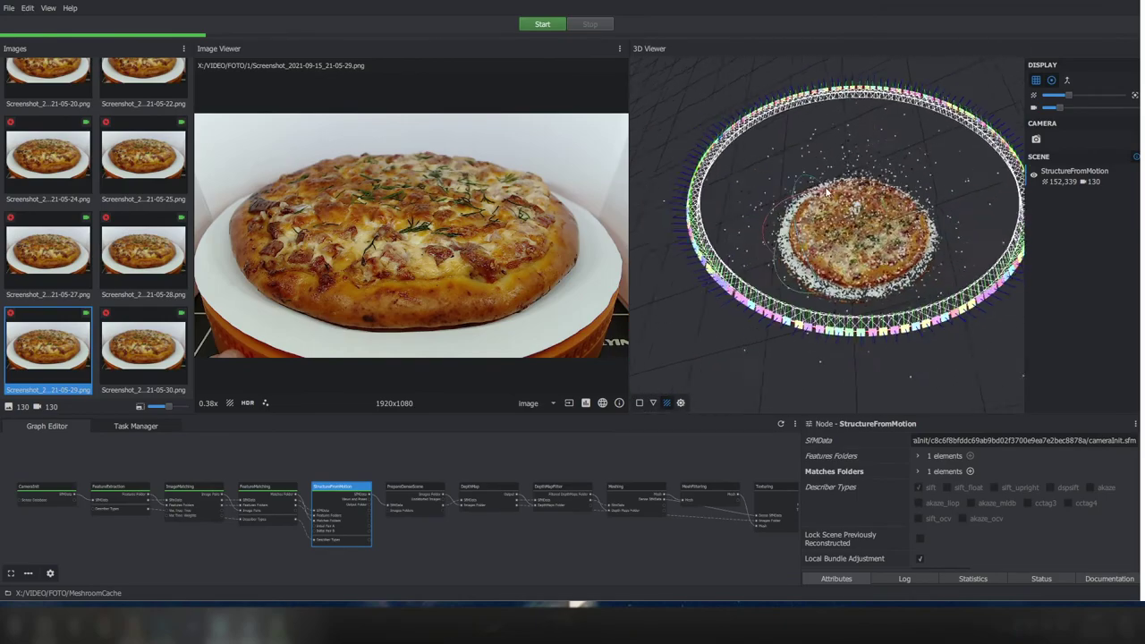
left_click_drag(826, 191, 485, 355)
mouse_move(858, 249)
left_mouse_down()
mouse_move(830, 341)
mouse_move(842, 322)
left_mouse_up()
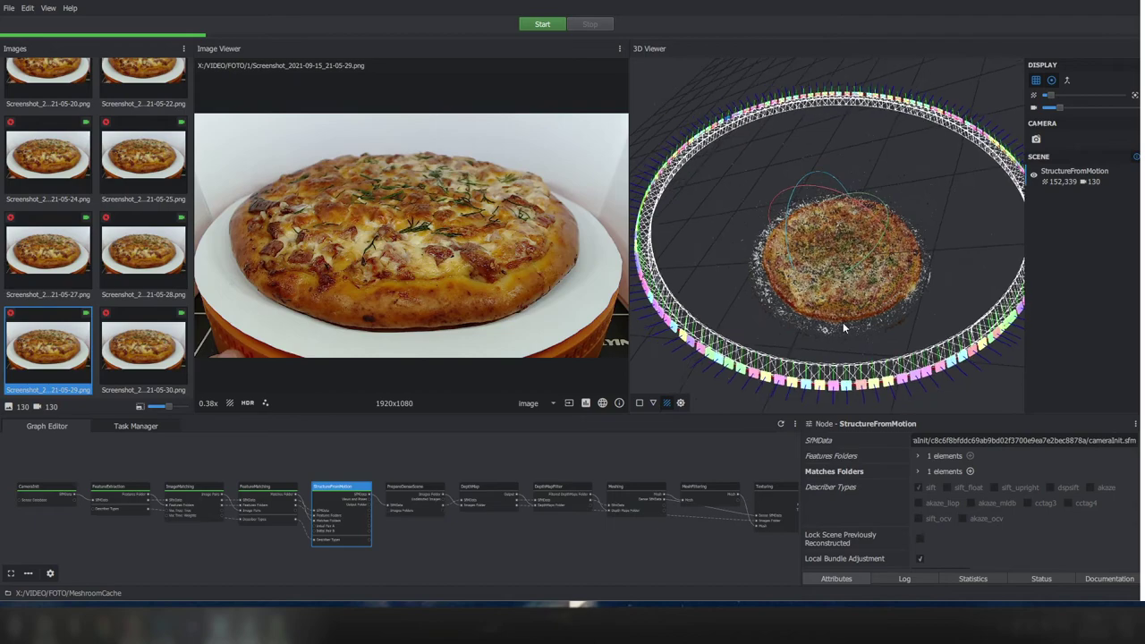
left_click(454, 485)
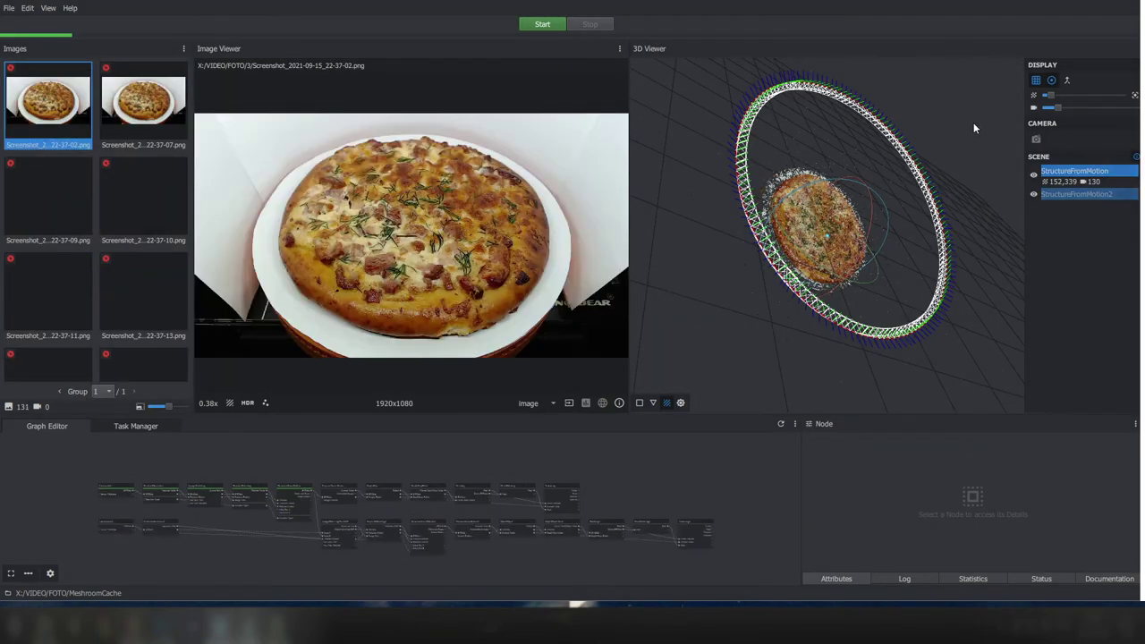
left_click(136, 183)
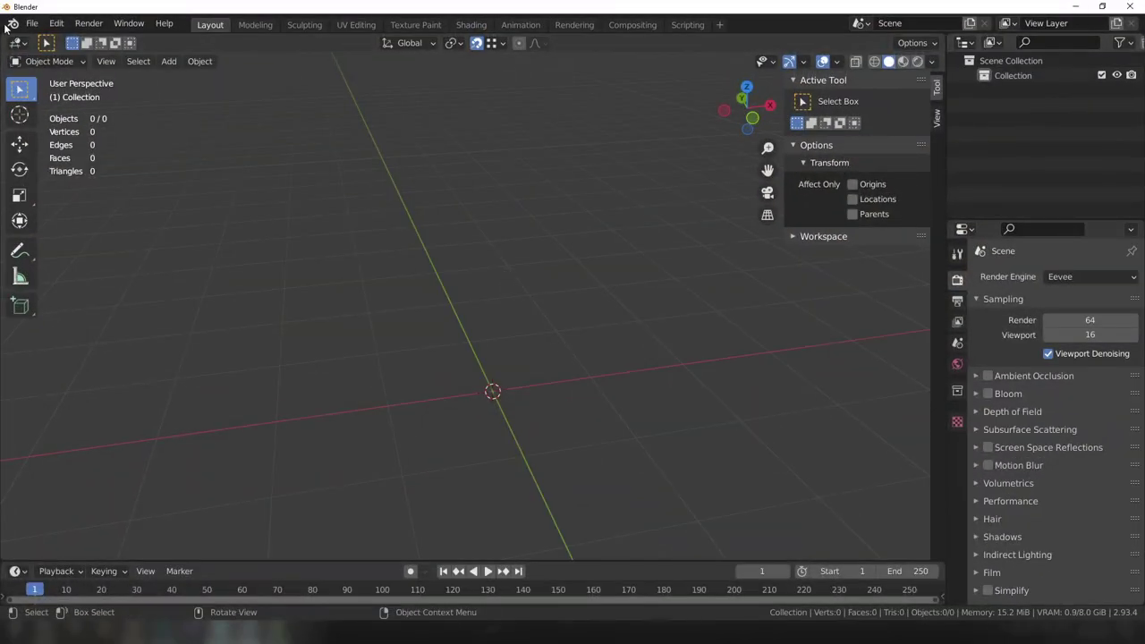
Import the textured pizza mesh as a Wavefront OBJ and display it in Material Preview.
left_click(32, 22)
mouse_move(55, 224)
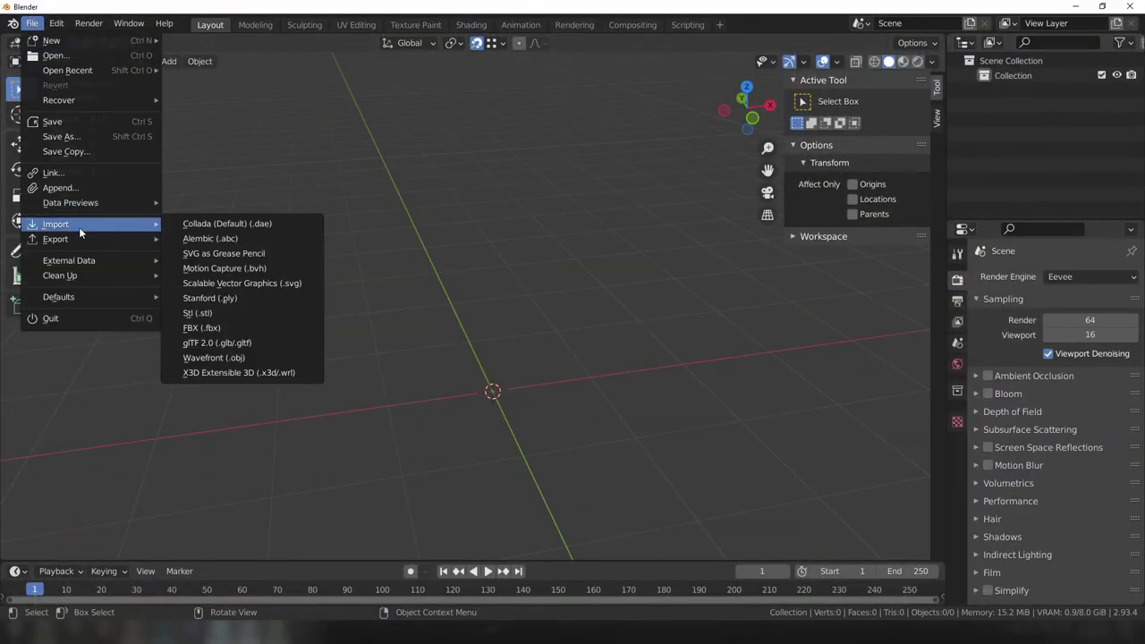
left_click(225, 358)
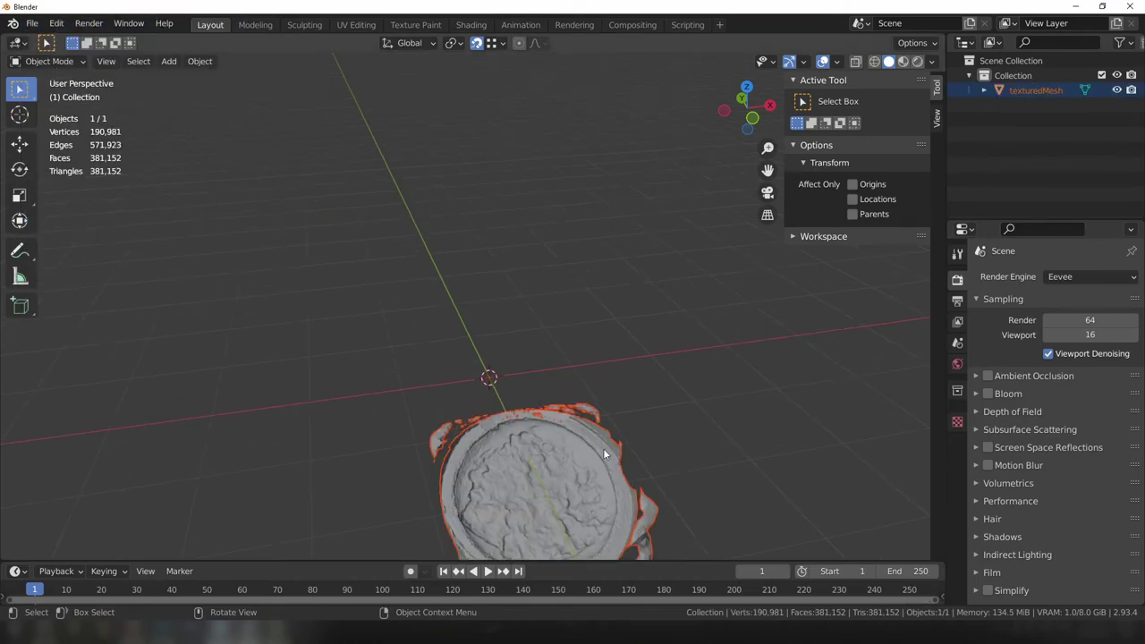
mouse_move(602, 448)
middle_mouse_down()
mouse_move(704, 275)
mouse_move(524, 313)
middle_mouse_up()
left_click(902, 61)
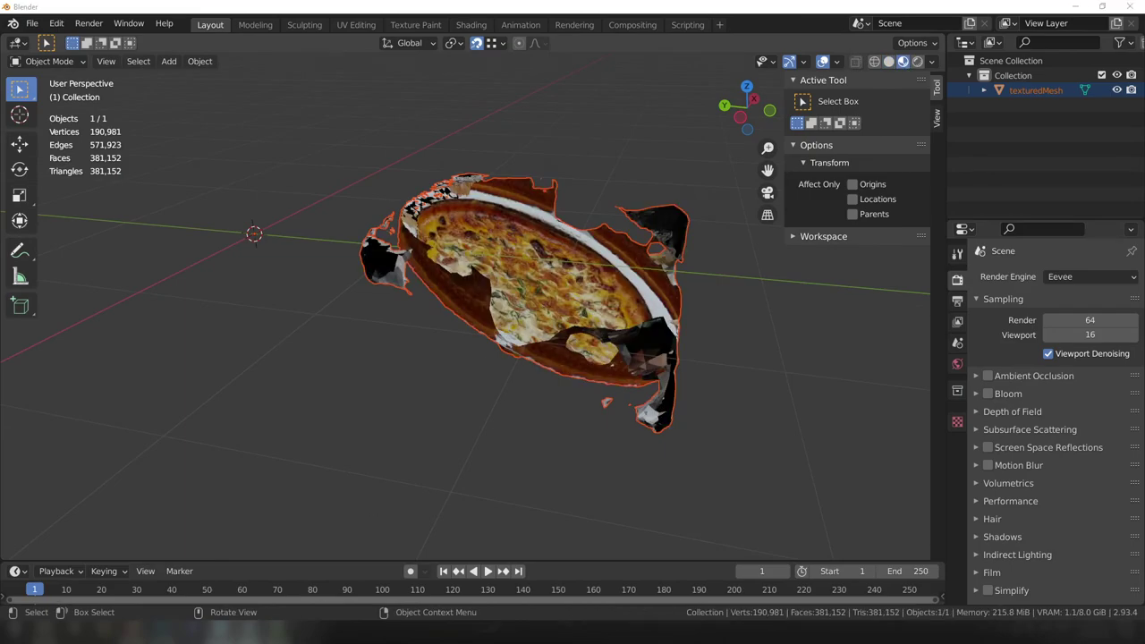
In the side orthographic view, reset the pizza scan's origin from the transform operations.
key("KP_3")
key("ctrl+a")
left_click(487, 320)
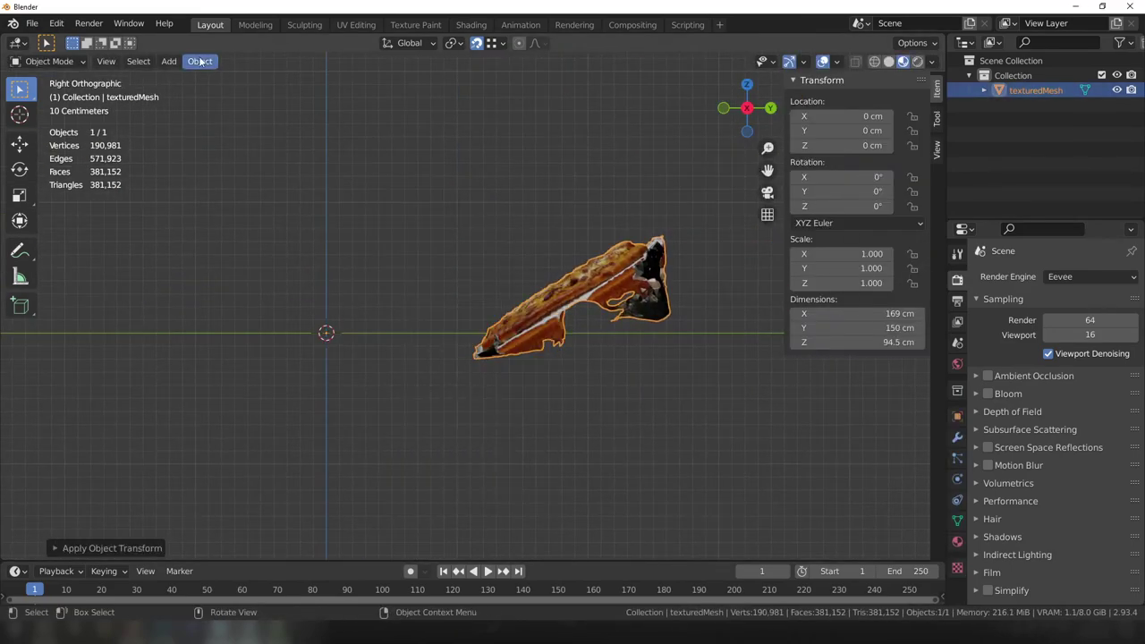
right_click(268, 295)
left_click(429, 304)
Rotate the scan, checking side and front views, until the pizza lies level.
key("r")
key("r")
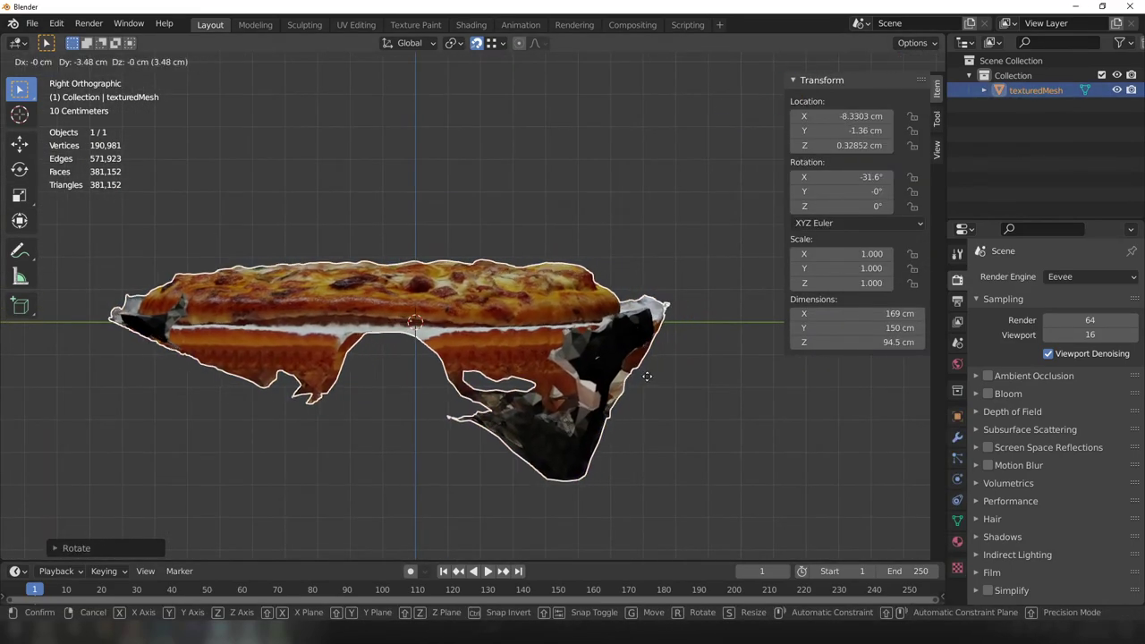
key("Return")
key("KP_1")
key("r")
left_click(756, 370)
middle_click_drag(756, 371, 630, 326)
scroll(630, 326, "up", 5)
Apply all transforms, then enter Edit Mode with nothing selected.
key("ctrl+a")
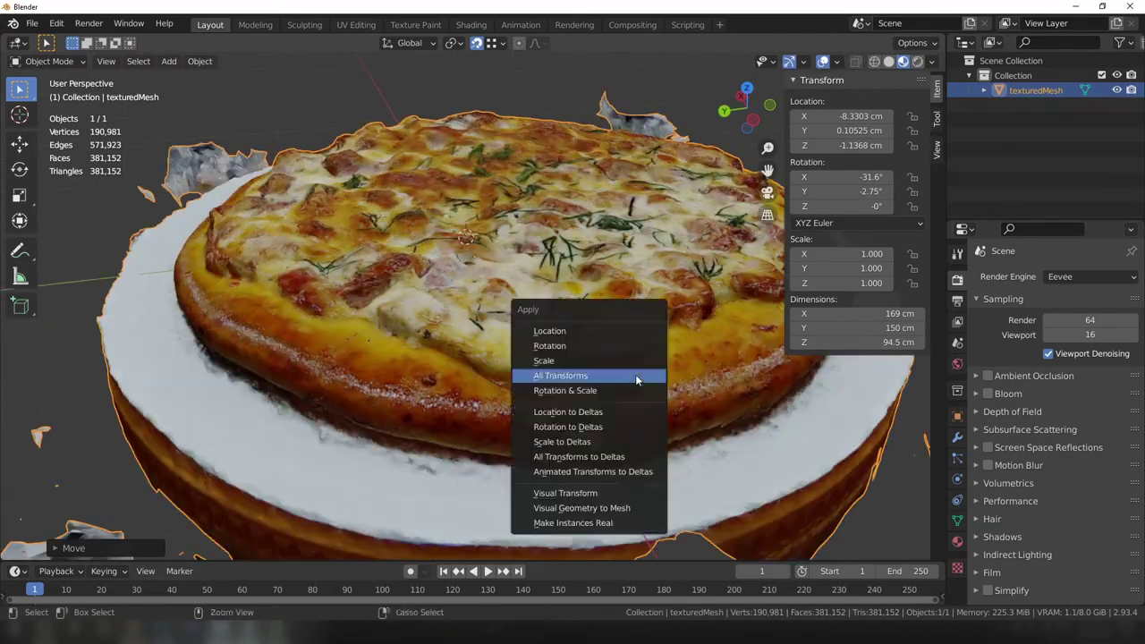
left_click(635, 374)
mouse_move(452, 317)
middle_mouse_down()
mouse_move(567, 327)
mouse_move(490, 371)
mouse_move(459, 349)
mouse_move(528, 367)
mouse_move(447, 340)
mouse_move(10, 256)
middle_mouse_up()
key("Tab")
key("alt+a")
With lasso selection in solid shading, delete the stray region below the pizza.
scroll(448, 339, "up", 8)
left_click(65, 179)
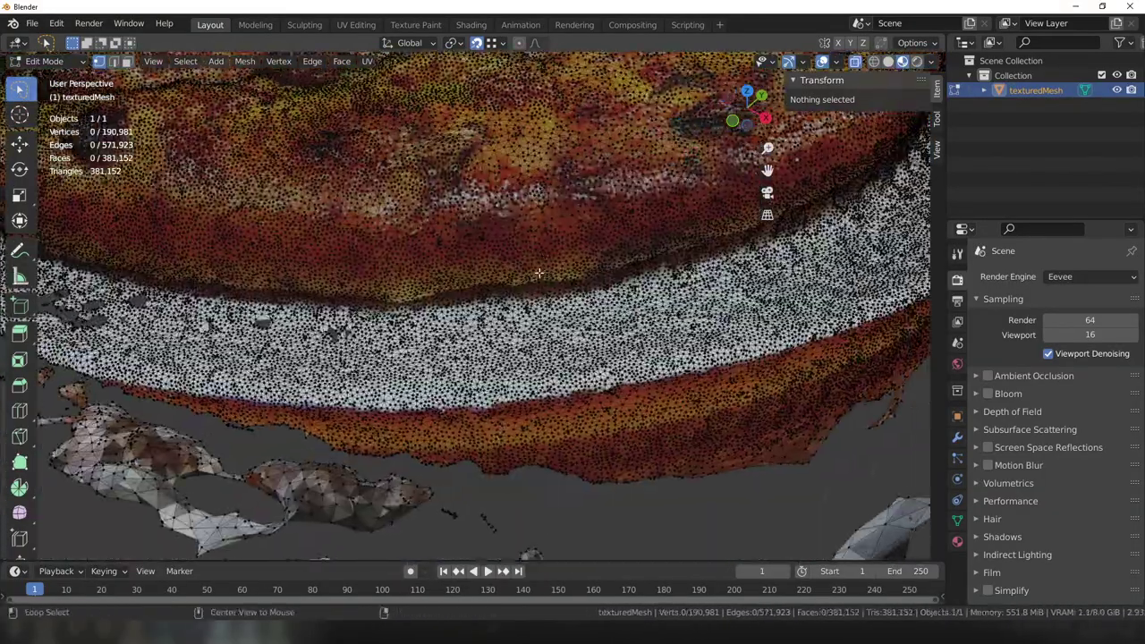
scroll(242, 317, "down", 5)
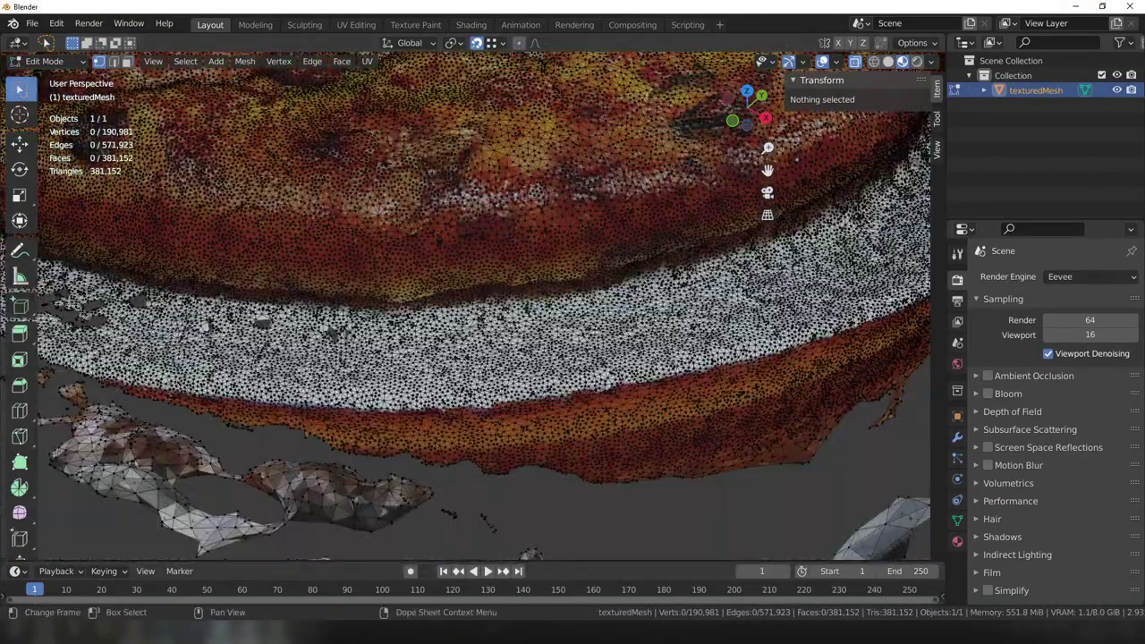
left_click_drag(606, 288, 224, 501)
key("KP_7")
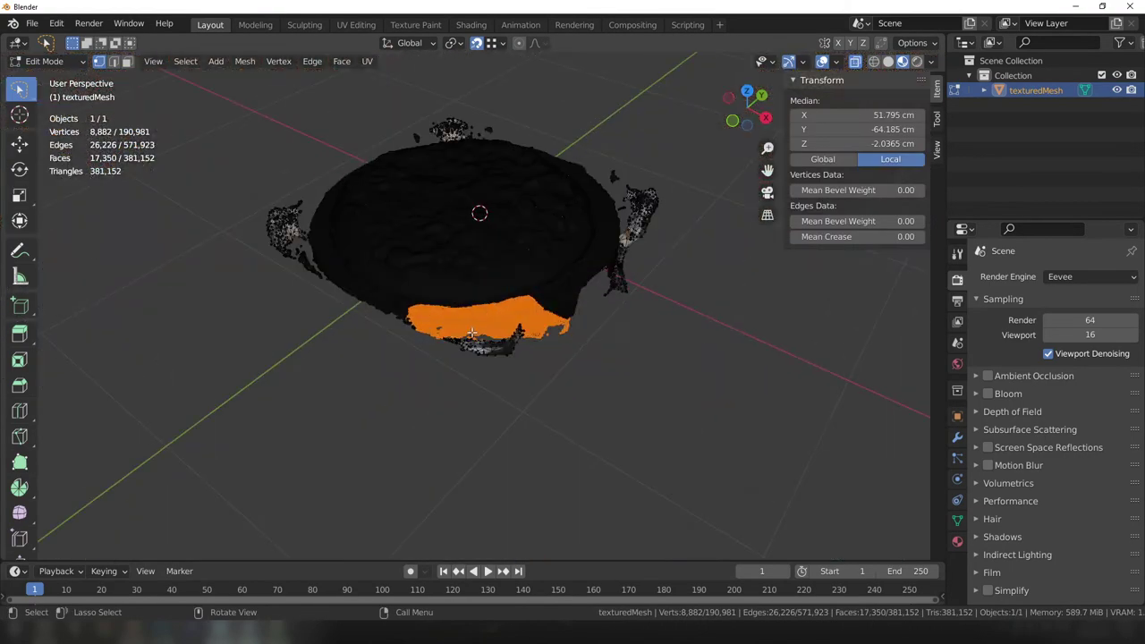
scroll(439, 299, "up", 3)
left_click(887, 61)
key("x")
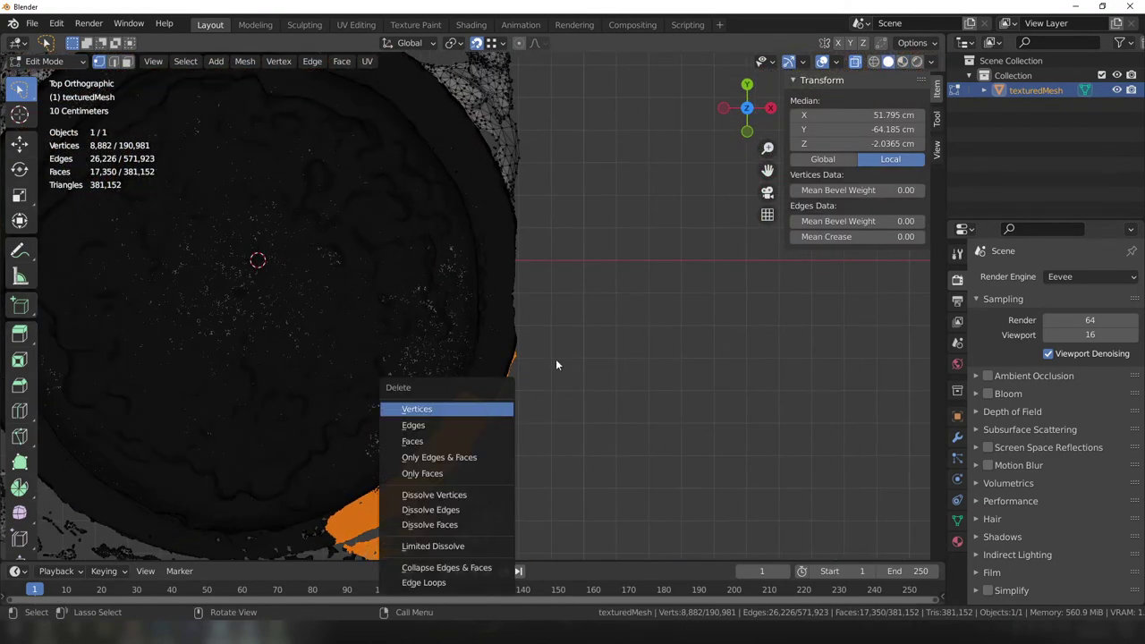
left_click(417, 408)
From the top view, lasso and delete the stray fragments at the top-right and bottom-right.
right_click_drag(486, 255, 485, 357, "ctrl")
key("x")
left_click(500, 365)
scroll(385, 358, "down", 3)
right_click_drag(586, 372, 450, 218, "ctrl")
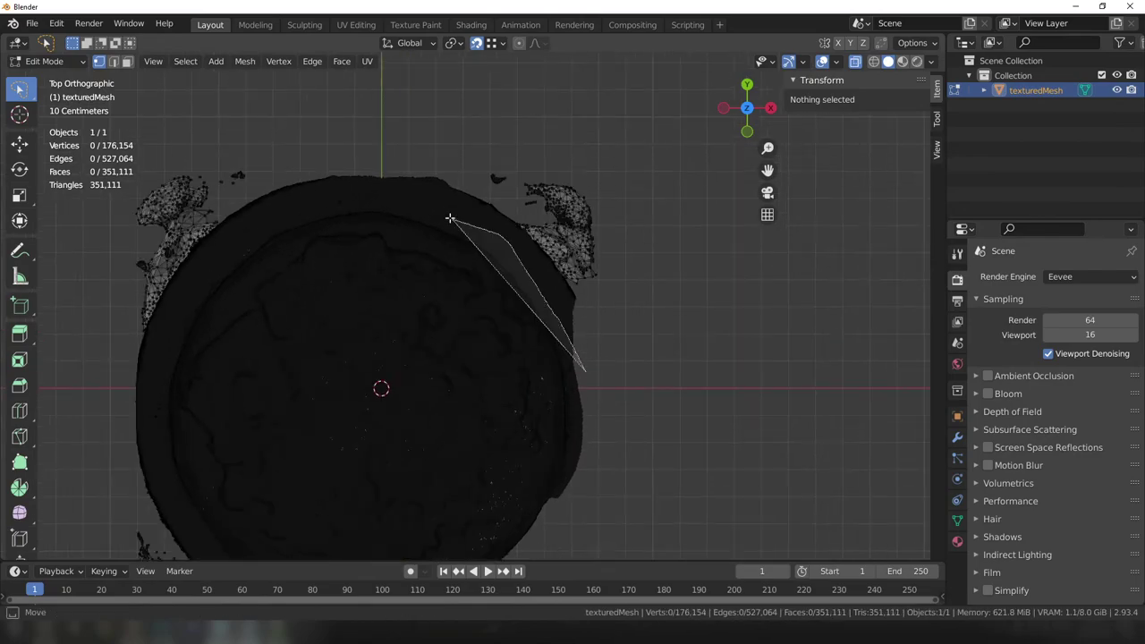
right_click_drag(159, 445, 158, 445, "ctrl")
key("x")
left_click(524, 378)
middle_click_drag(600, 378, 682, 139, "shift")
mouse_move(587, 356)
right_mouse_down("ctrl")
mouse_move(686, 447)
mouse_move(599, 363)
right_mouse_up("ctrl")
key("x")
left_click(605, 366)
In the side view, delete the flat plate section left of the pizza.
middle_click_drag(605, 366, 558, 242)
key("KP_3")
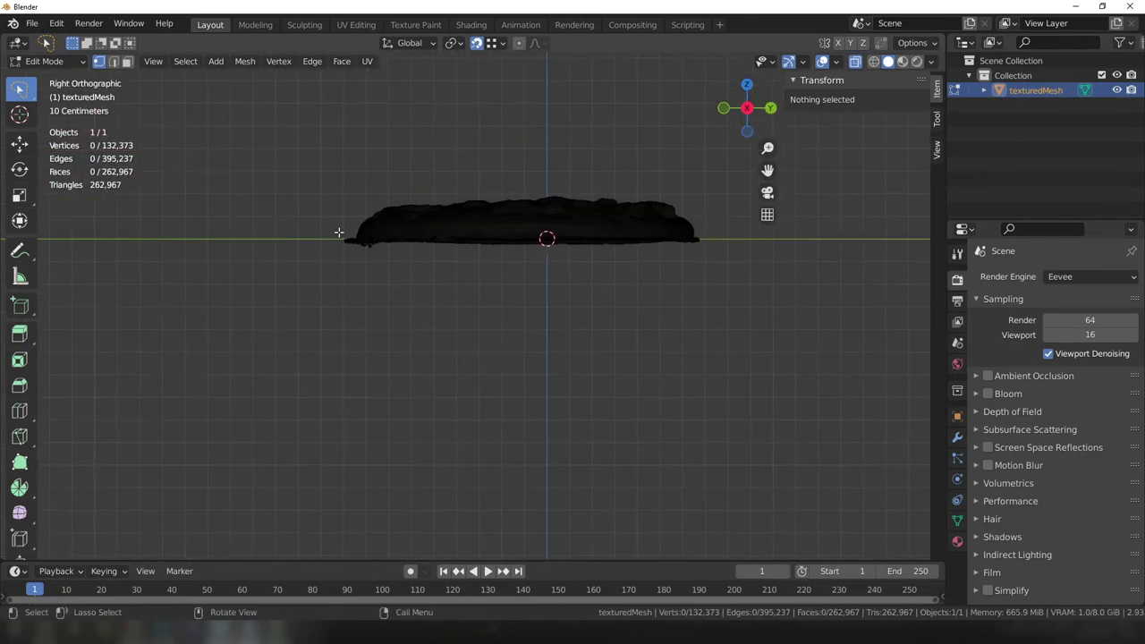
scroll(545, 238, "up", 3)
right_click_drag(327, 239, 223, 192, "ctrl")
key("x")
left_click(223, 192)
Delete the 12 spiky vertices on the scan's underside.
right_click_drag(527, 313, 519, 317, "ctrl")
mouse_move(519, 317)
middle_mouse_down()
mouse_move(575, 366)
mouse_move(601, 362)
middle_mouse_up()
key("ctrl+i")
key("ctrl+i")
key("x")
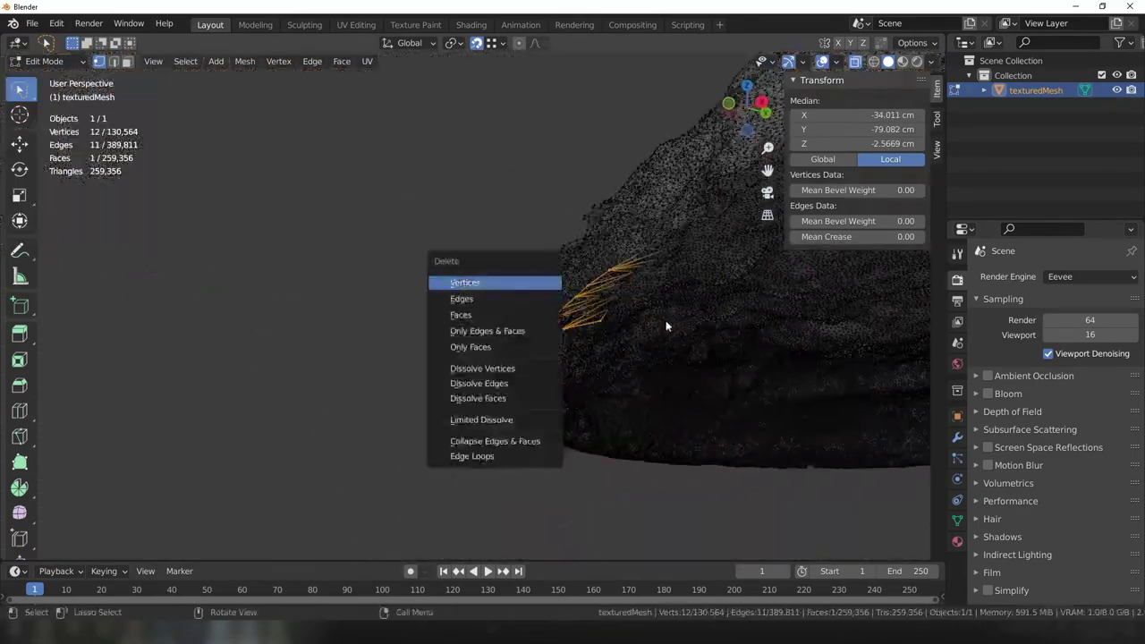
left_click(493, 283)
Delete the stray vertices sticking out from the side of the scan.
key("KP_3")
scroll(300, 288, "up", 3)
right_click_drag(366, 383, 537, 312, "ctrl")
key("x")
left_click(459, 429)
From the front view, delete the thin tail left of the scan and its remaining vertices.
key("KP_1")
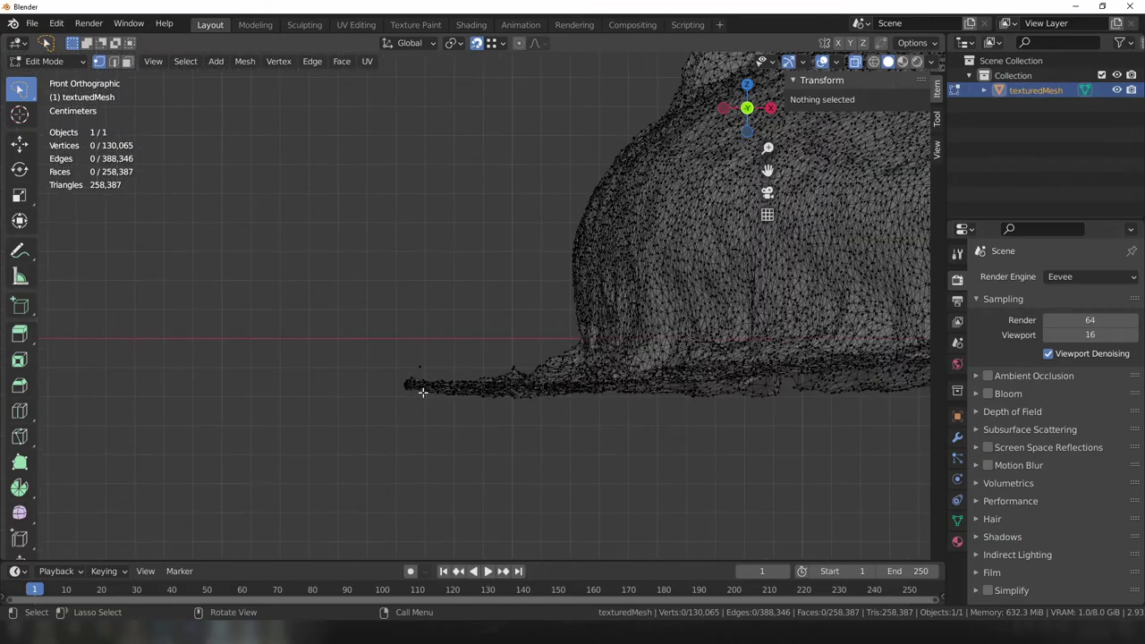
mouse_move(407, 385)
right_mouse_down("ctrl")
mouse_move(593, 387)
mouse_move(255, 243)
right_mouse_up("ctrl")
key("x")
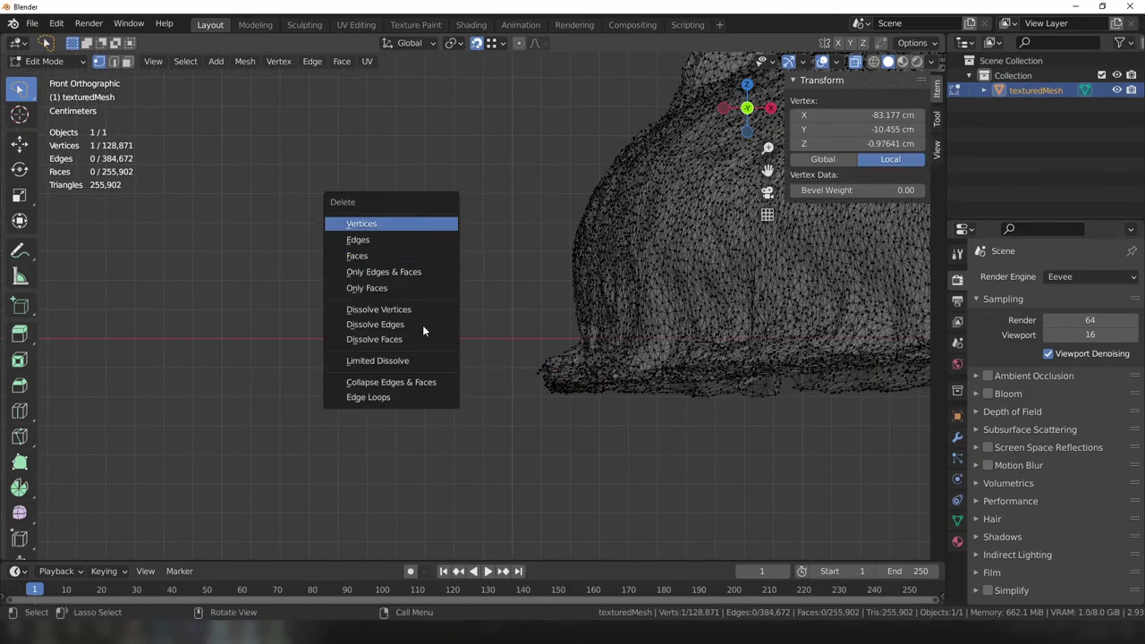
left_click(358, 223)
scroll(539, 330, "up", 2)
right_click_drag(539, 330, 563, 473, "ctrl")
key("x")
left_click(582, 465)
scroll(603, 307, "down", 3)
middle_click_drag(603, 307, 447, 296)
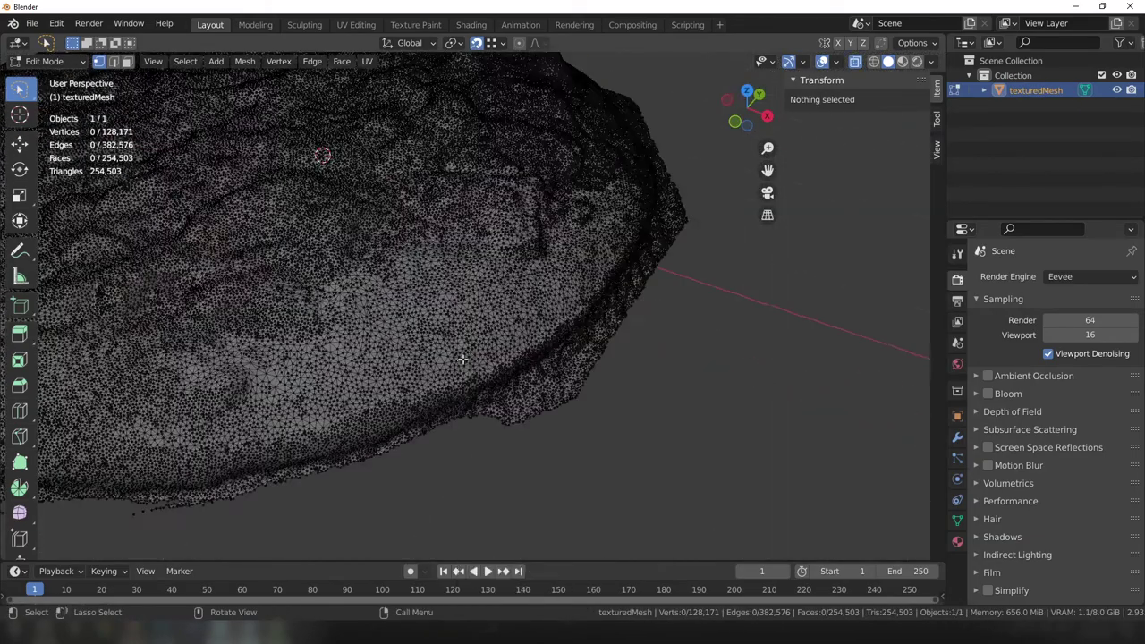
Separate the cleaned mesh into its own object and delete the leftover original object.
key("a")
key("p")
left_click(513, 306)
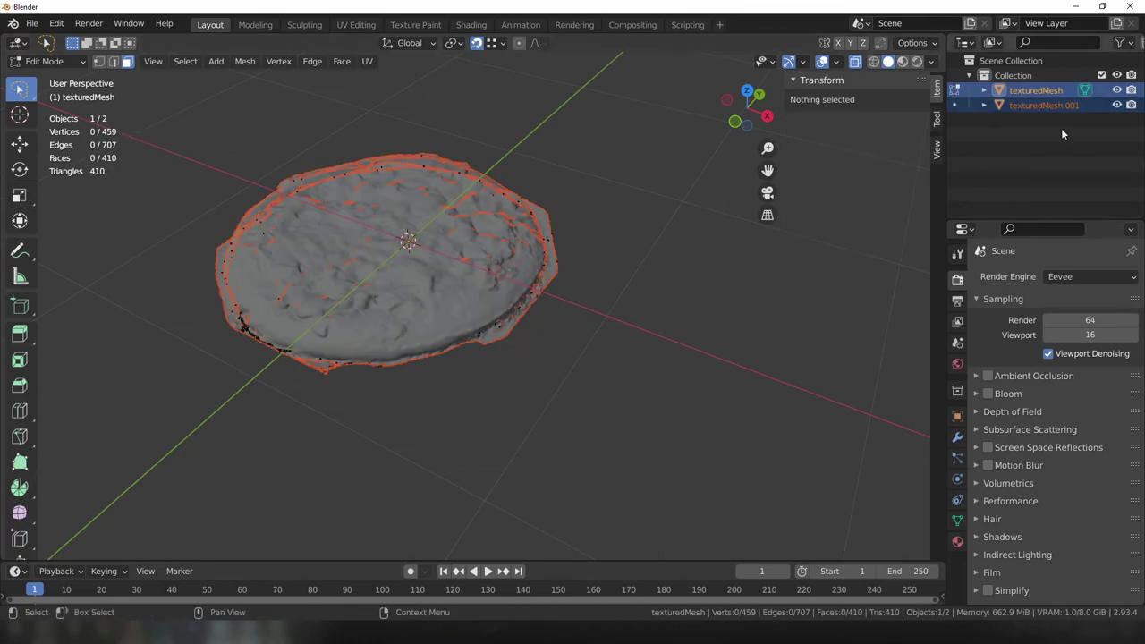
key("Tab")
middle_click_drag(512, 306, 444, 212)
key("Delete")
left_click(491, 292)
mouse_move(490, 292)
middle_mouse_down()
mouse_move(339, 344)
mouse_move(576, 285)
middle_mouse_up()
Show the pizza with its photo texture and bring the crust edge into view.
left_click(902, 61)
middle_click_drag(490, 300, 560, 289)
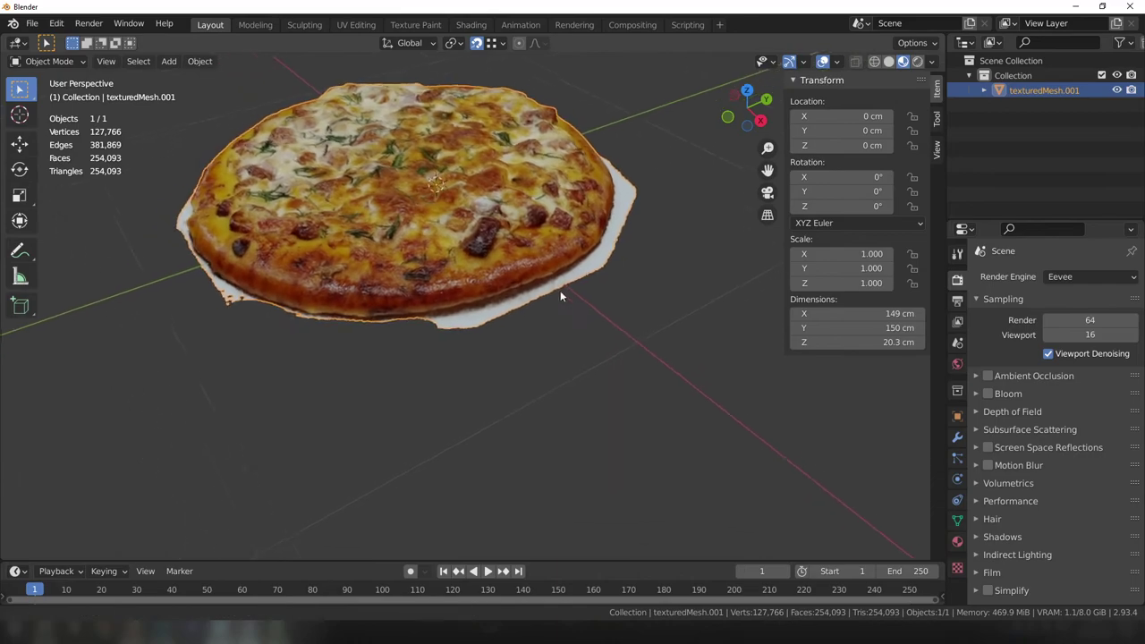
scroll(370, 297, "up", 6)
middle_click_drag(370, 301, 430, 351)
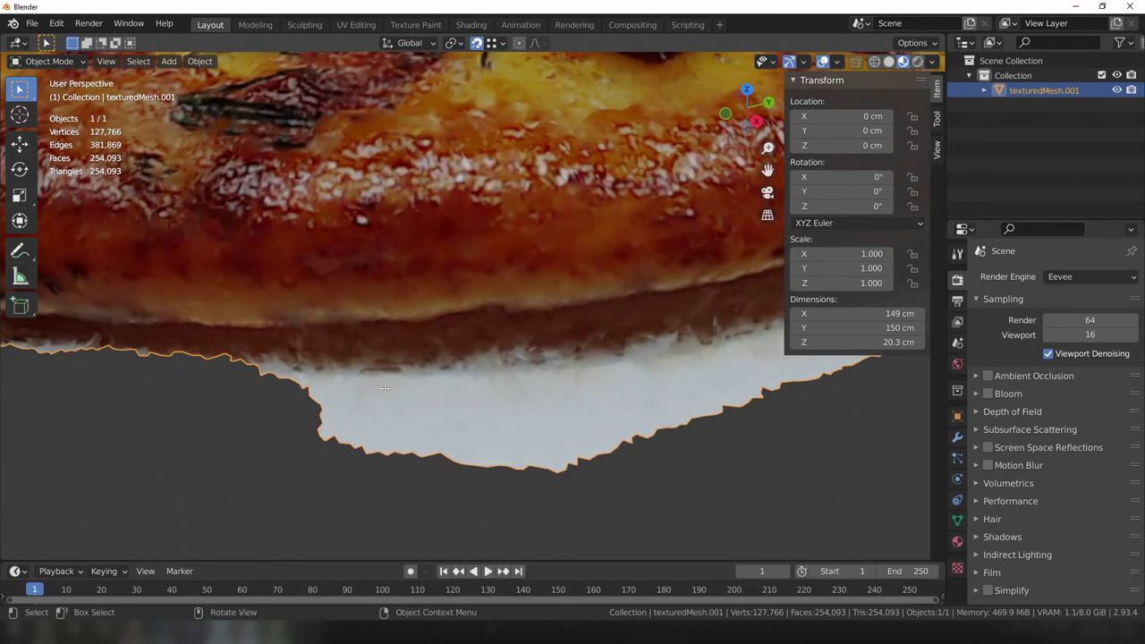
In Edit Mode with vertex selection, lasso and delete the white underside beneath the crust.
key("Tab")
key("1")
middle_click_drag(272, 362, 268, 400)
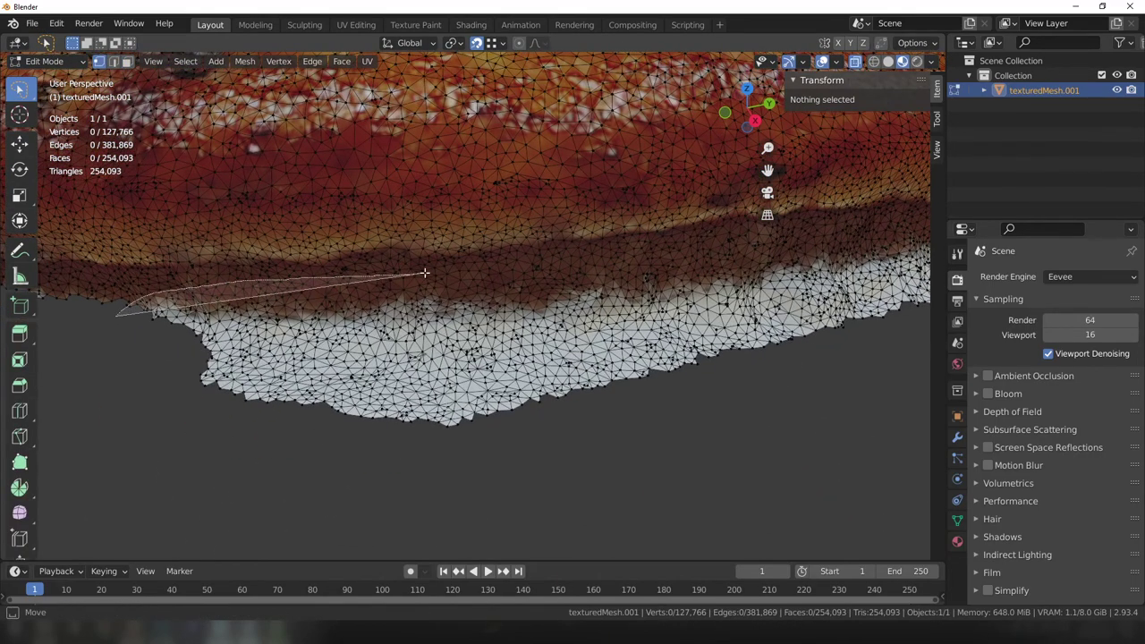
left_click_drag(425, 272, 179, 393)
key("x")
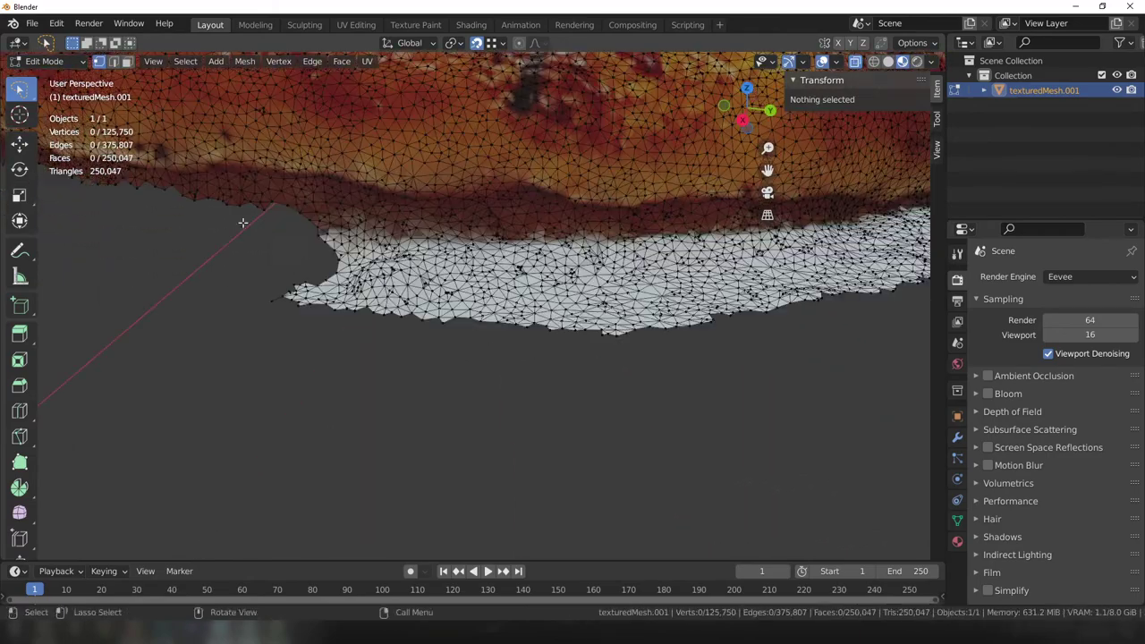
key("x")
Delete the next white plate strips along the crust, switching to face selection.
middle_click_drag(755, 219, 268, 340)
left_click_drag(154, 343, 380, 262)
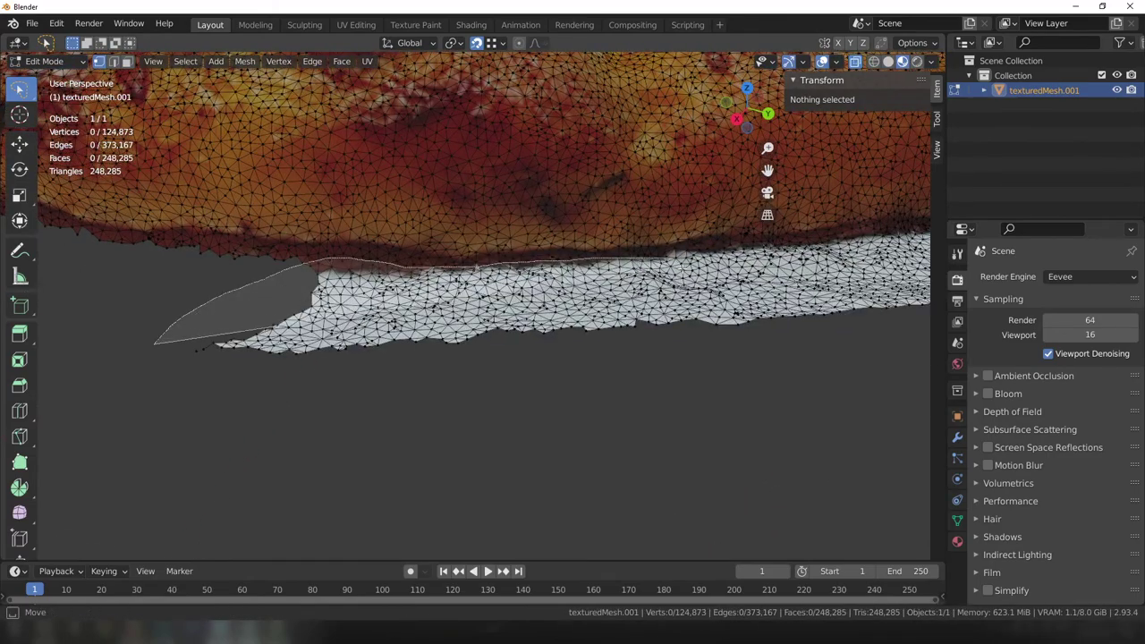
left_click_drag(682, 269, 501, 347)
key("x")
middle_click_drag(500, 345, 215, 303)
left_click_drag(214, 303, 250, 288)
left_click_drag(627, 291, 134, 375)
key("x")
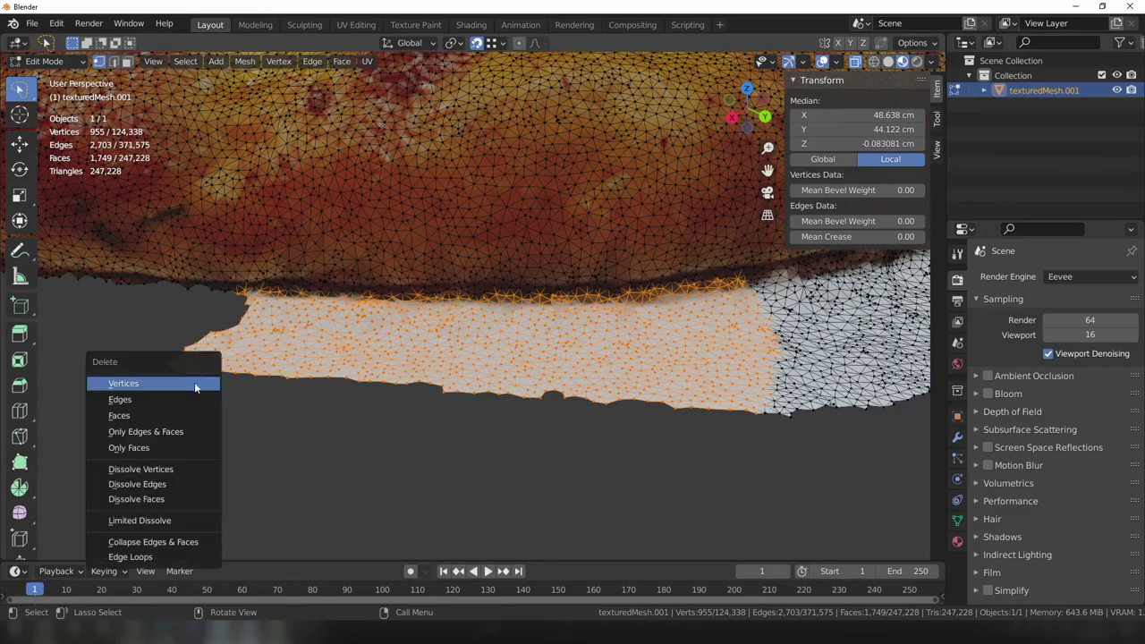
key("x")
left_click(232, 281)
Remove the white flap and the adjoining strip further around the underside.
middle_click_drag(330, 302, 477, 250)
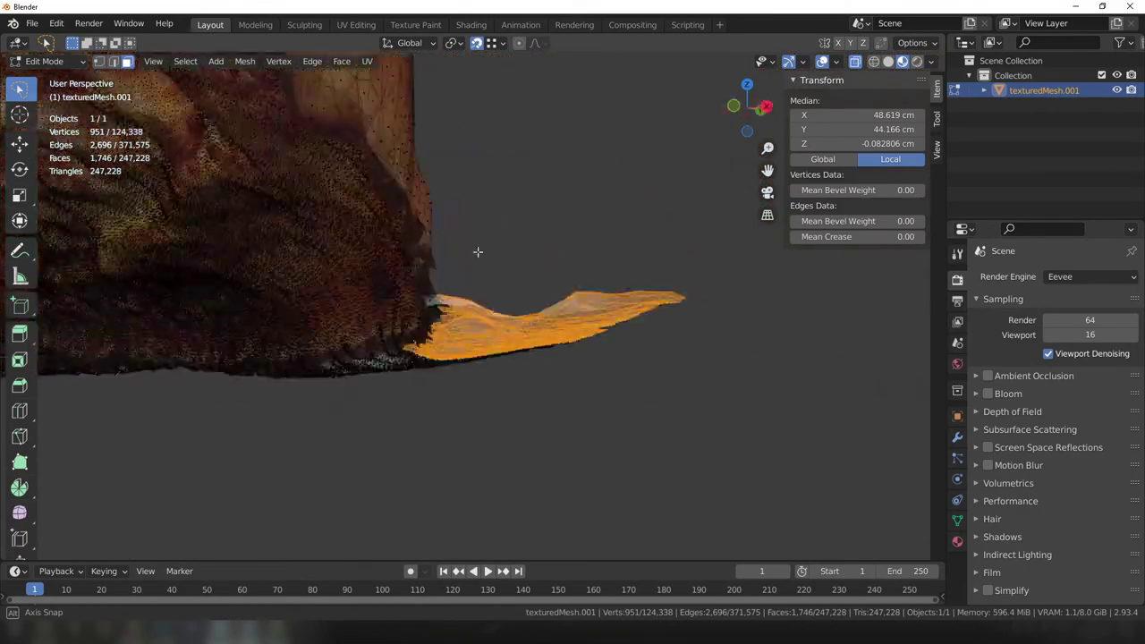
left_click_drag(478, 250, 439, 316)
key("x")
mouse_move(439, 317)
middle_mouse_down()
mouse_move(340, 354)
mouse_move(339, 581)
middle_mouse_up()
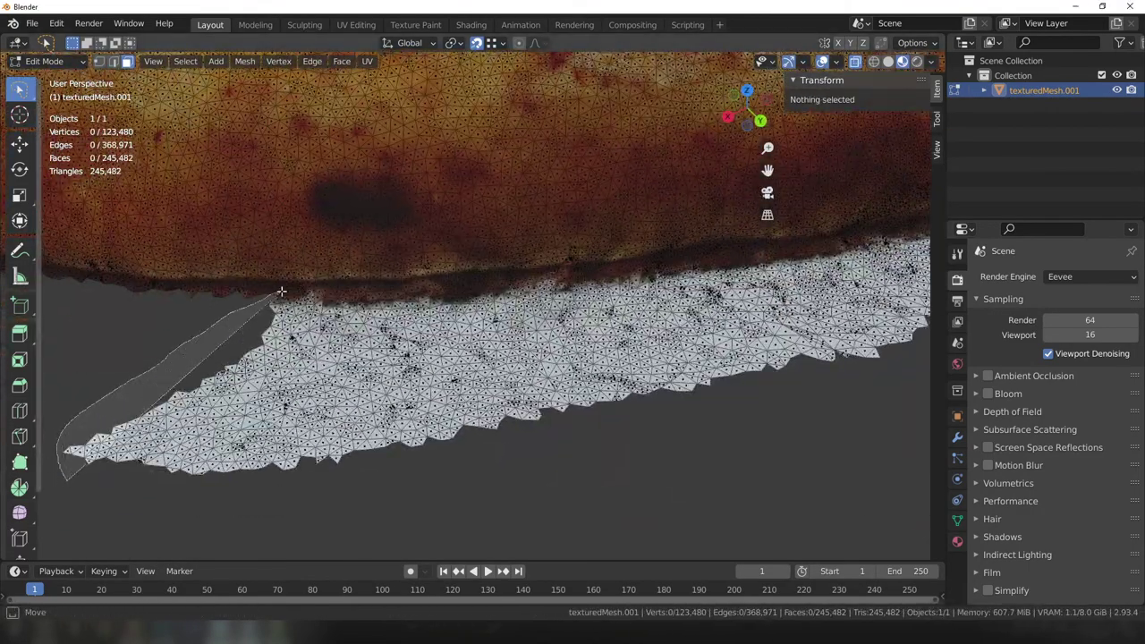
key("x")
mouse_move(754, 254)
left_mouse_down()
mouse_move(295, 462)
mouse_move(312, 301)
left_mouse_up()
left_click(295, 461)
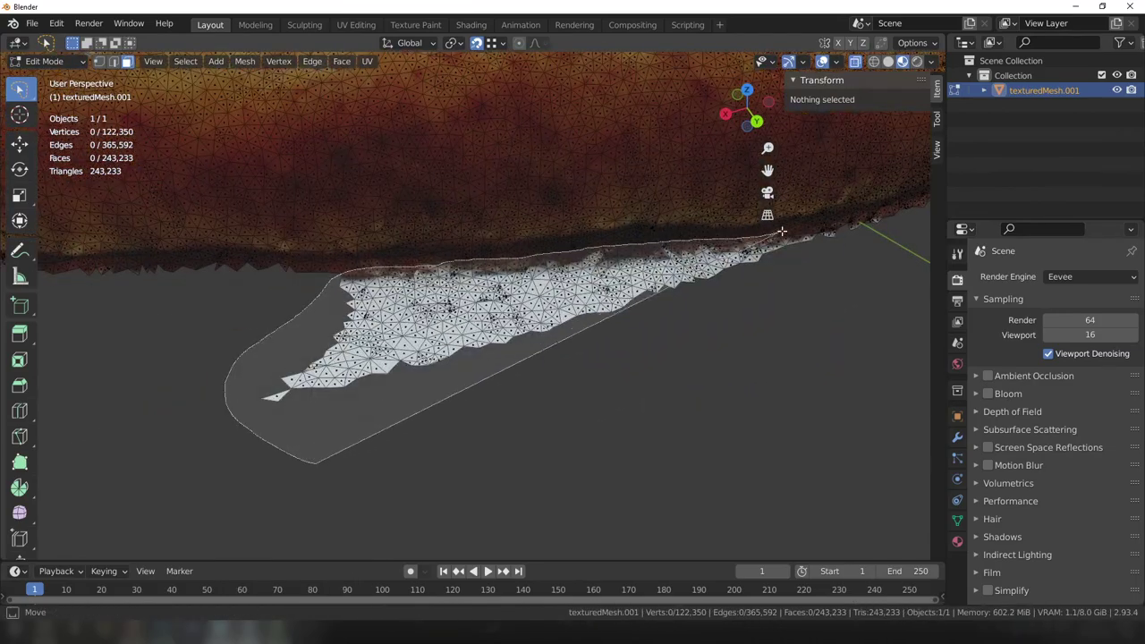
Delete the white strip along the crust plus a small leftover fragment.
left_click_drag(780, 231, 385, 452)
key("x")
left_click(385, 452)
middle_click_drag(384, 452, 319, 342)
left_click_drag(319, 342, 324, 318)
key("x")
left_click(487, 375)
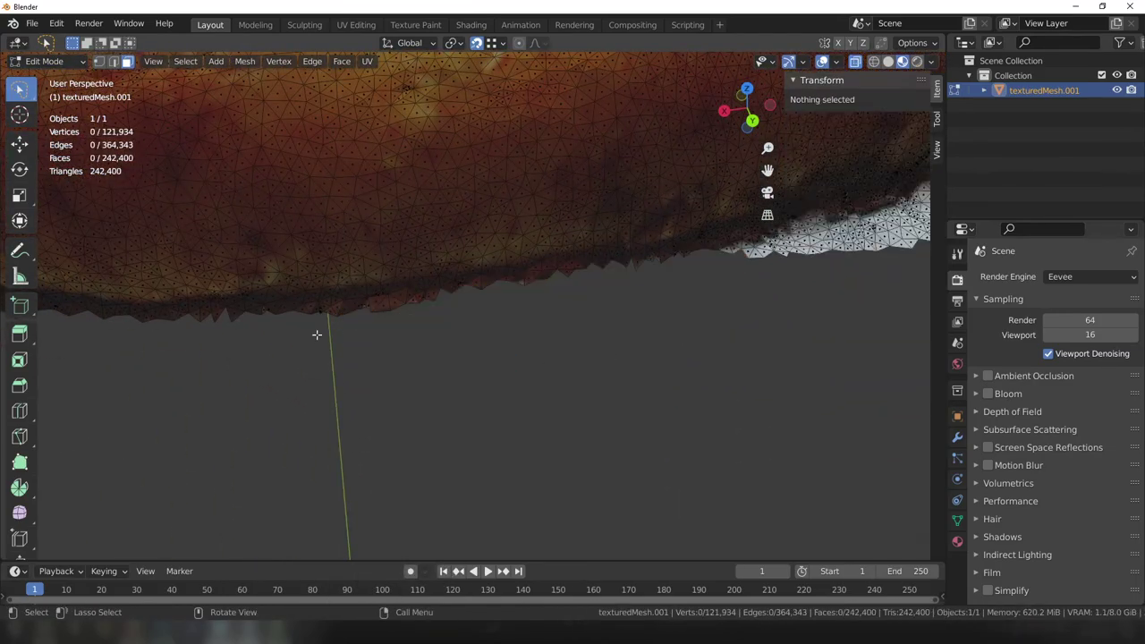
middle_click_drag(316, 332, 319, 354)
left_click_drag(571, 288, 572, 365)
mouse_move(572, 366)
middle_mouse_down()
mouse_move(504, 319)
mouse_move(479, 332)
middle_mouse_up()
key("x")
left_click(503, 319)
Back in Edit Mode, delete another white strip and the dark fragments under the crust.
key("Tab")
key("Tab")
scroll(479, 333, "up", 5)
left_click_drag(680, 309, 684, 314)
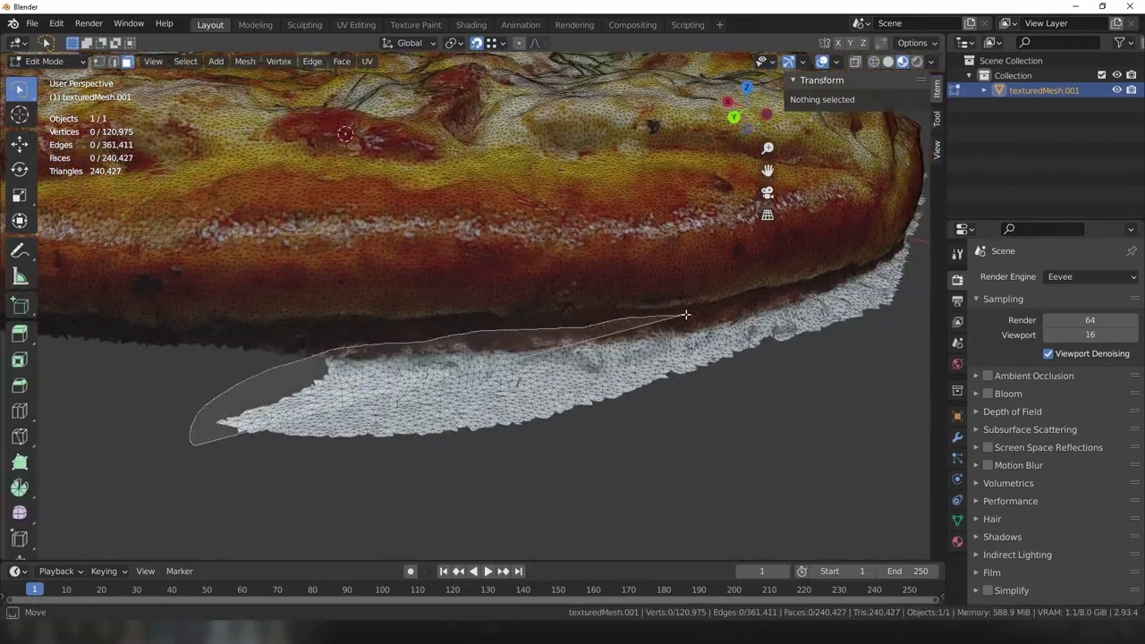
key("x")
left_click(575, 365)
middle_click_drag(575, 365, 244, 351)
left_click_drag(370, 393, 370, 393)
key("x")
left_click(368, 327)
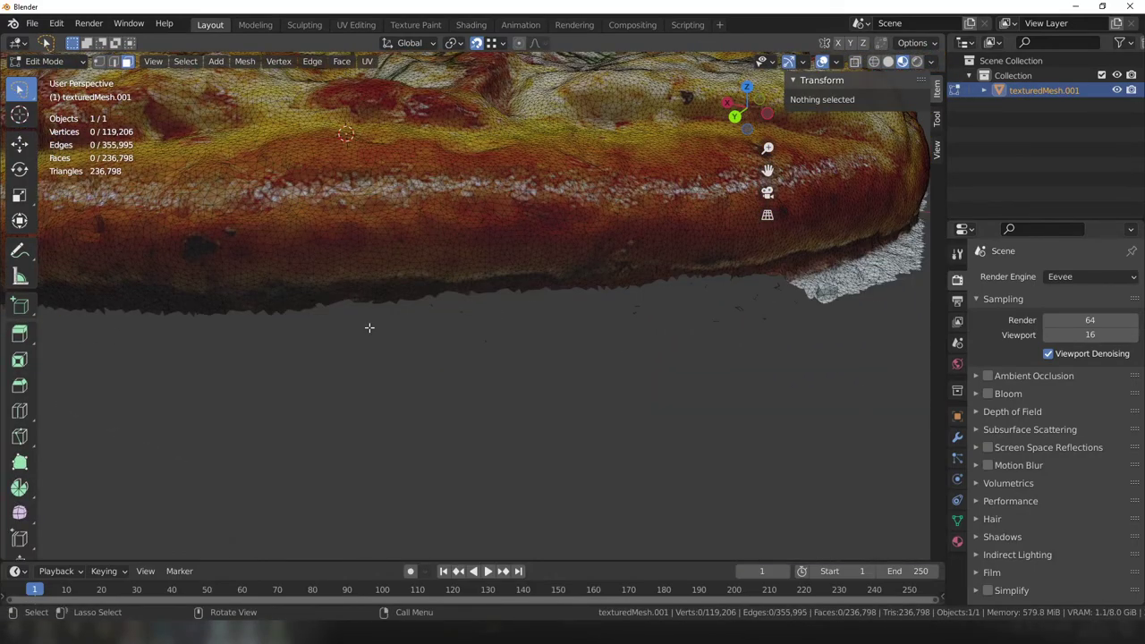
left_click(390, 372)
Delete stray vertices and fragments along the next stretch of rim.
middle_click_drag(391, 372, 279, 336)
left_click_drag(279, 336, 461, 292)
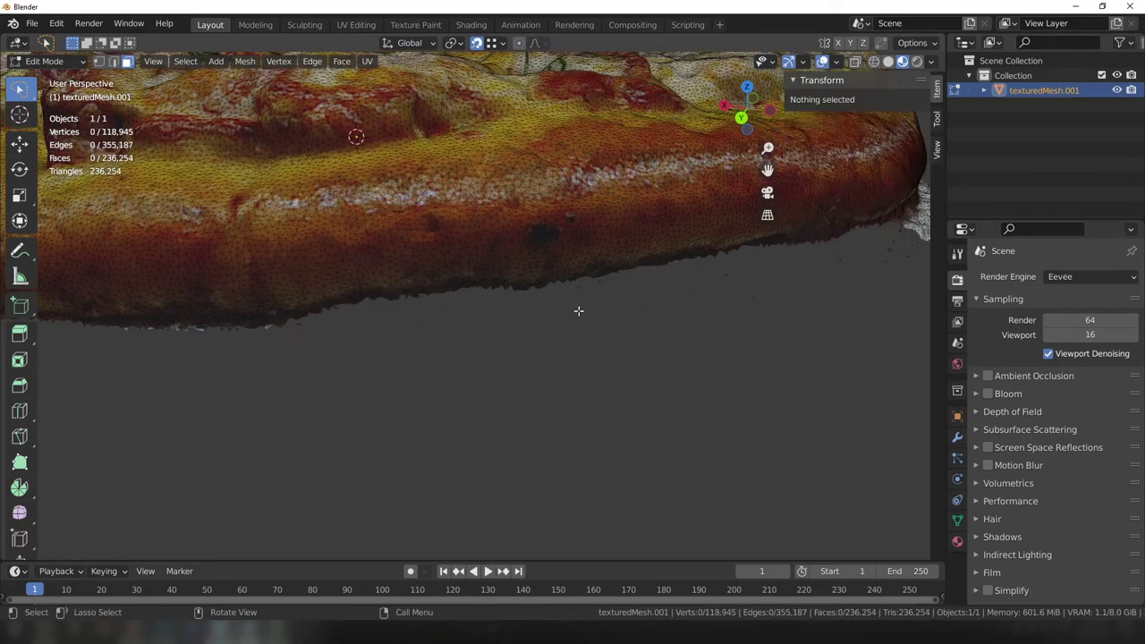
middle_click_drag(578, 310, 572, 309)
left_click_drag(573, 308, 474, 295)
mouse_move(474, 295)
middle_mouse_down()
mouse_move(383, 349)
mouse_move(378, 270)
mouse_move(471, 305)
mouse_move(256, 277)
middle_mouse_up()
key("x")
left_click(471, 305)
left_click_drag(573, 291, 560, 335)
middle_click_drag(560, 334, 560, 335)
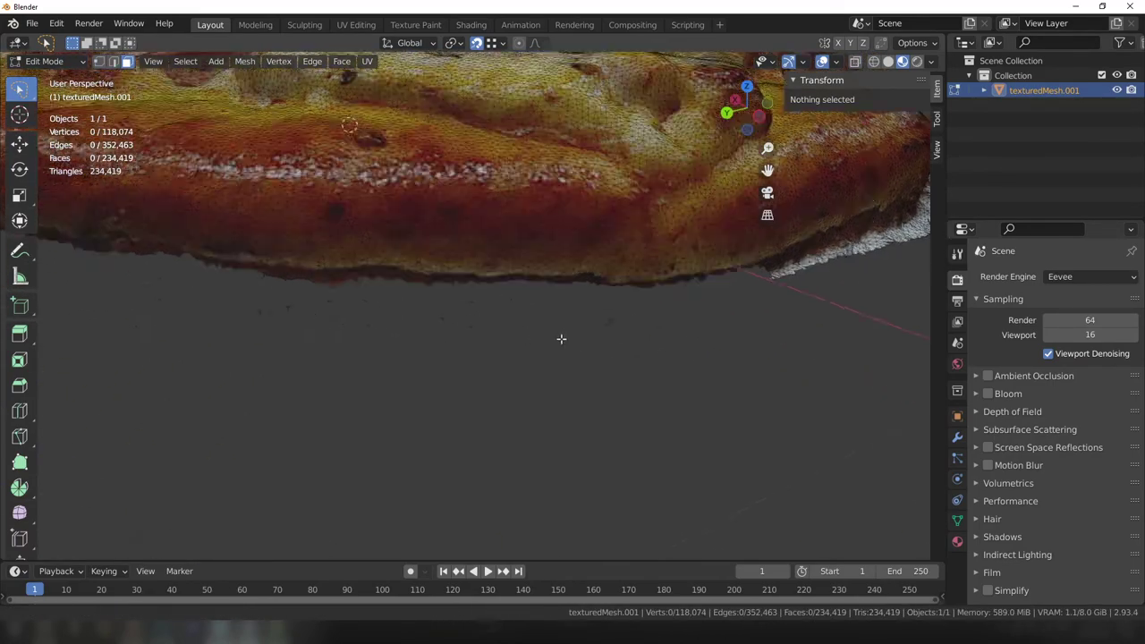
key("x")
left_click(452, 314)
Remove the white strips and underside fragments on the following rim section.
mouse_move(452, 314)
middle_mouse_down()
mouse_move(491, 306)
mouse_move(248, 302)
middle_mouse_up()
left_click_drag(248, 302, 388, 282)
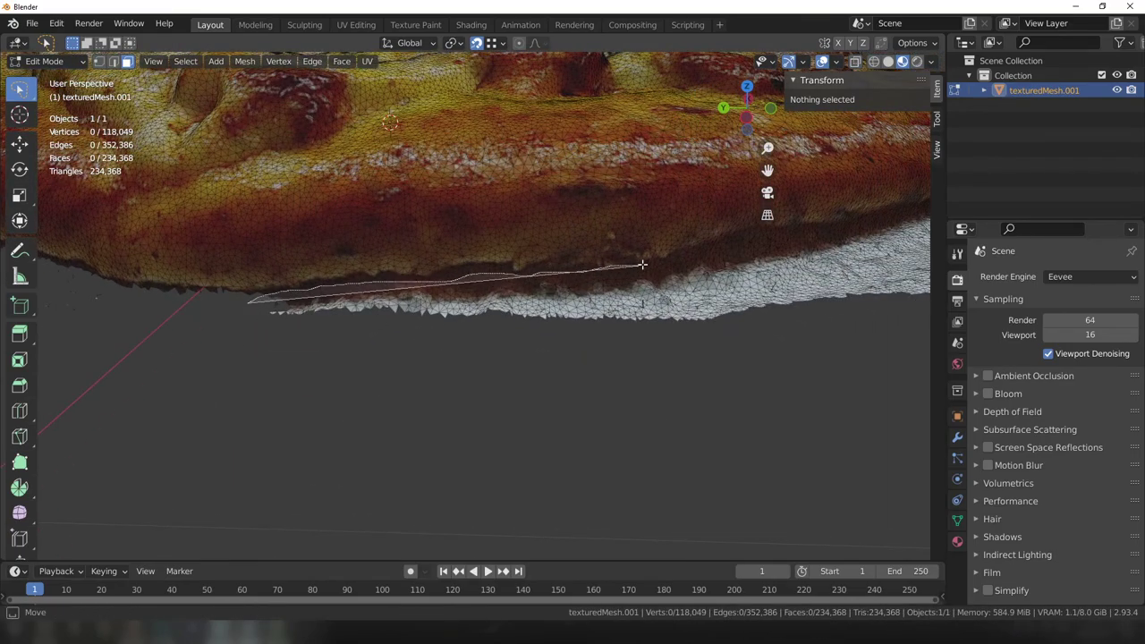
left_click_drag(641, 265, 641, 265)
middle_click_drag(641, 265, 457, 307)
key("x")
left_click(457, 307)
left_click_drag(693, 232, 693, 233)
mouse_move(693, 233)
middle_mouse_down()
mouse_move(447, 295)
mouse_move(206, 287)
middle_mouse_up()
key("x")
left_click(447, 295)
Delete the next stray strip of underside fragments along the rim.
left_click_drag(206, 286, 272, 287)
left_click_drag(582, 310, 582, 310)
middle_click_drag(582, 310, 519, 295)
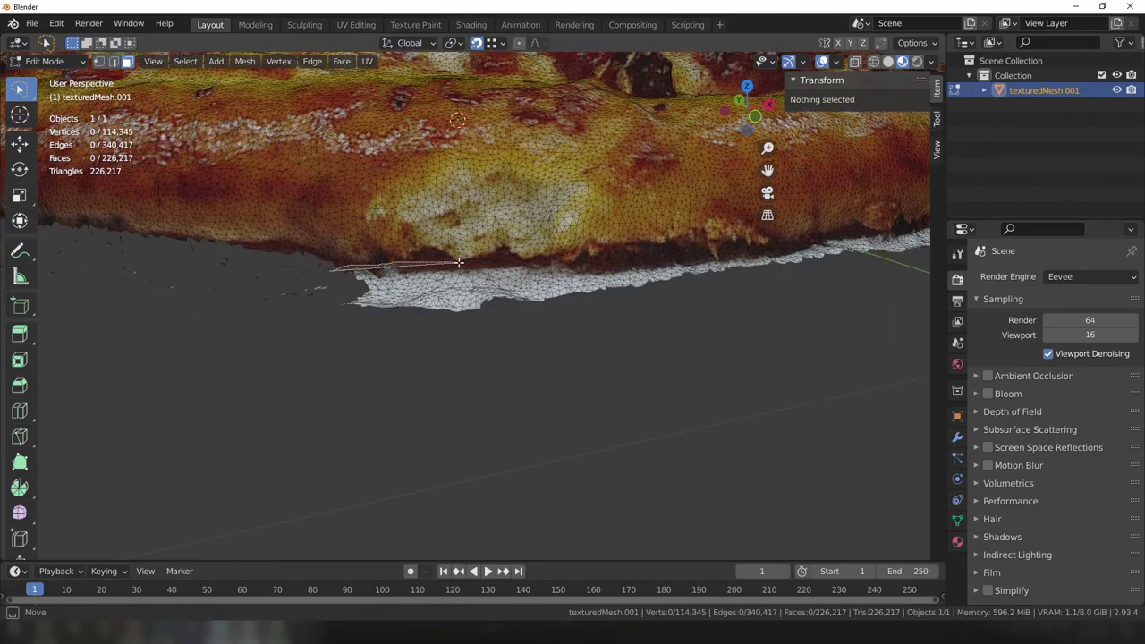
key("x")
left_click(518, 295)
Frame a single stray face, then delete the nearby white strips and fragments.
left_click(521, 290)
key("KP_Decimal")
scroll(520, 289, "down", 8)
left_click_drag(262, 280, 349, 278)
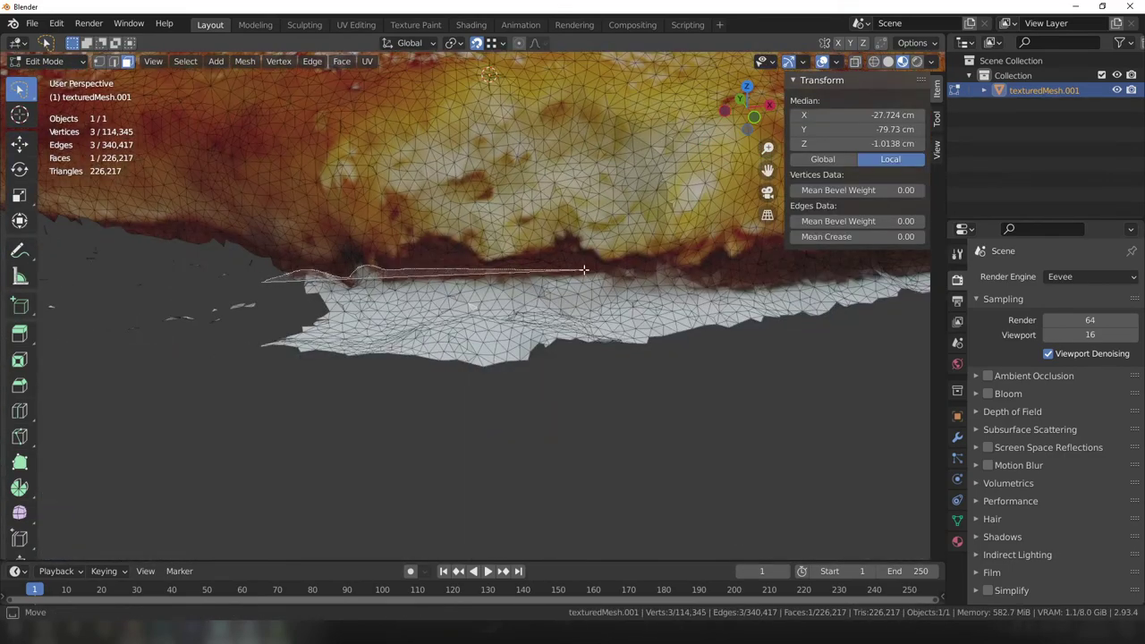
left_click_drag(583, 269, 804, 322)
key("x")
left_click(814, 331)
middle_click_drag(814, 331, 268, 312)
left_click_drag(134, 317, 385, 352)
key("x")
left_click(388, 352)
middle_click_drag(388, 351, 392, 351)
Delete the fragments and the white patch under the crust.
left_click_drag(416, 65, 230, 345)
key("x")
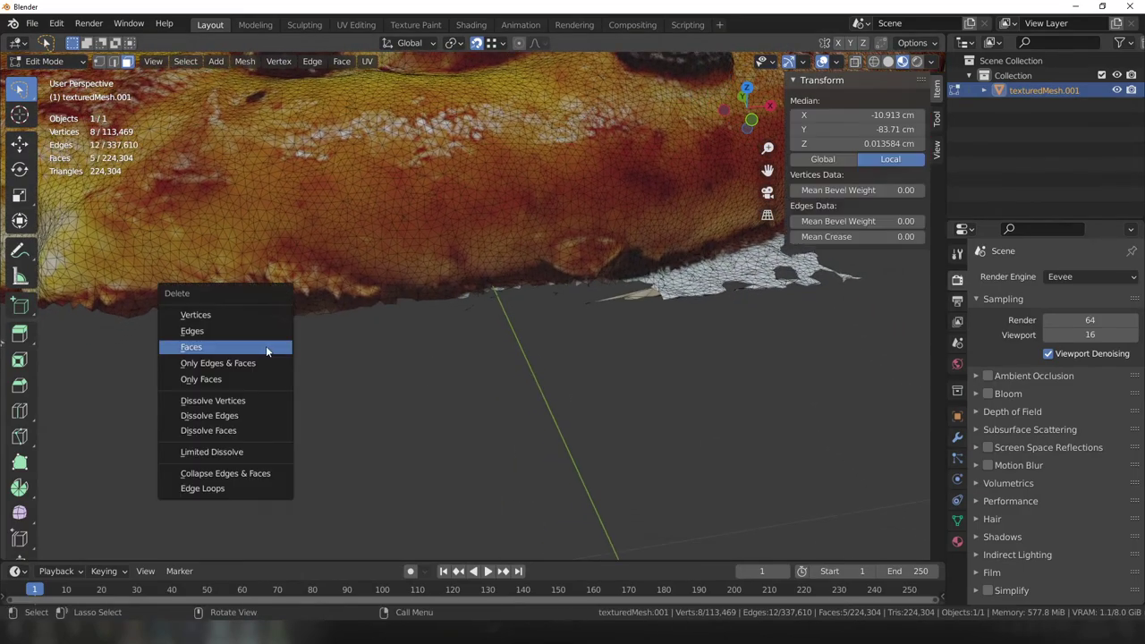
left_click(229, 345)
middle_click_drag(230, 344, 211, 328)
left_click(298, 435)
middle_click_drag(298, 436, 224, 316)
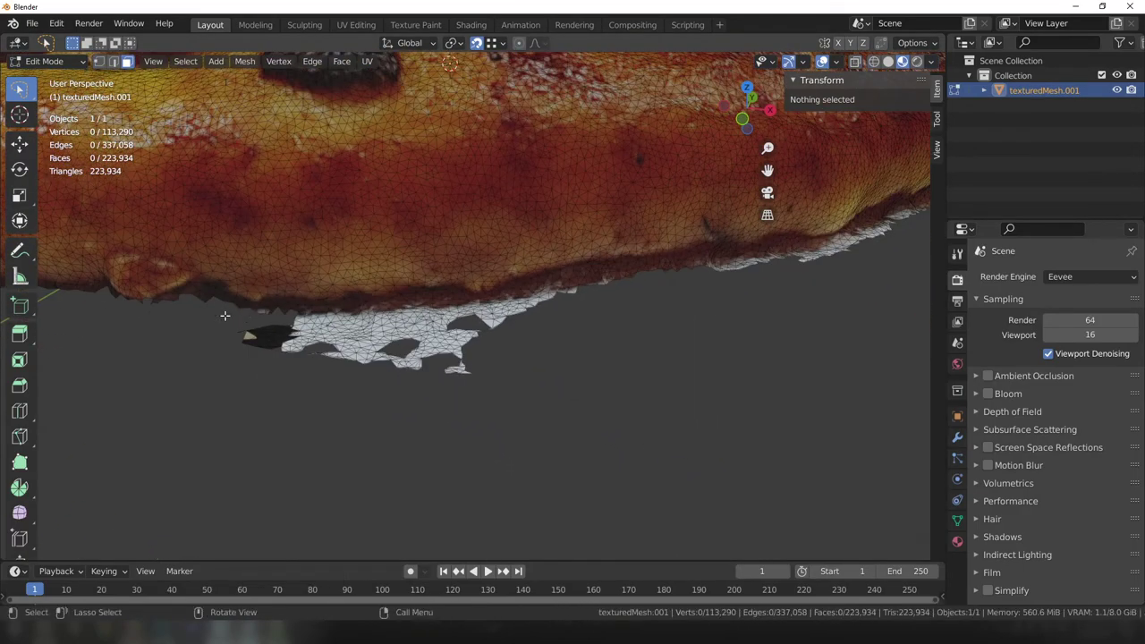
left_click_drag(583, 277, 581, 279)
key("x")
left_click(591, 295)
Remove the next white patch and stray fragments along the rim.
middle_click_drag(590, 295, 509, 339)
left_click_drag(250, 350, 345, 338)
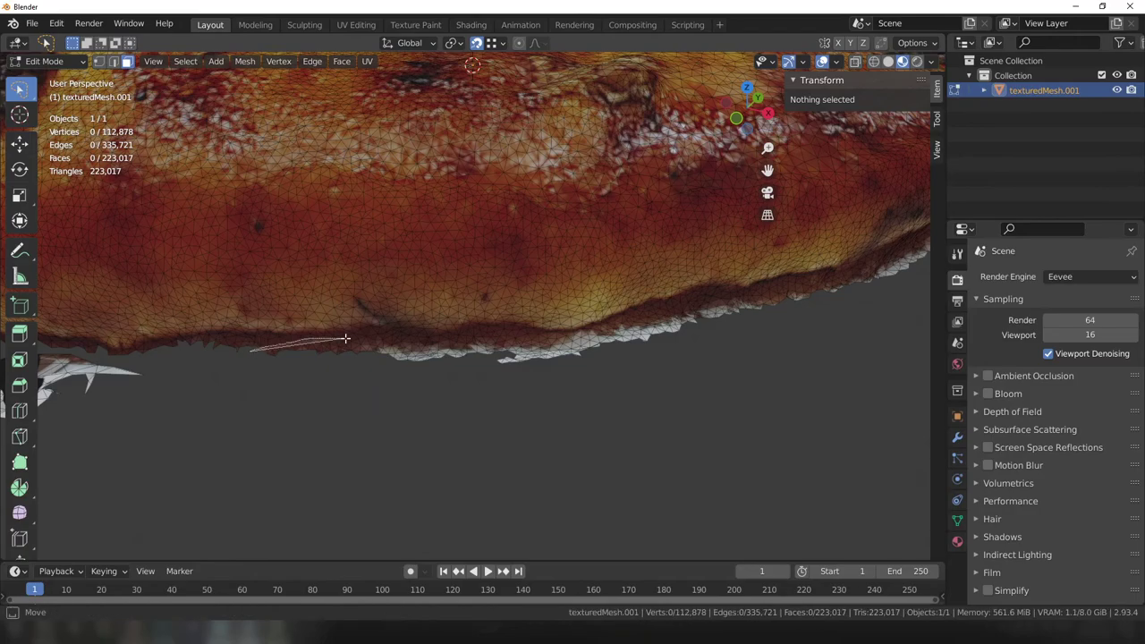
left_click_drag(577, 427, 579, 425)
key("x")
left_click(579, 424)
middle_click_drag(579, 424, 264, 353)
left_click_drag(382, 364, 383, 365)
key("x")
left_click(384, 375)
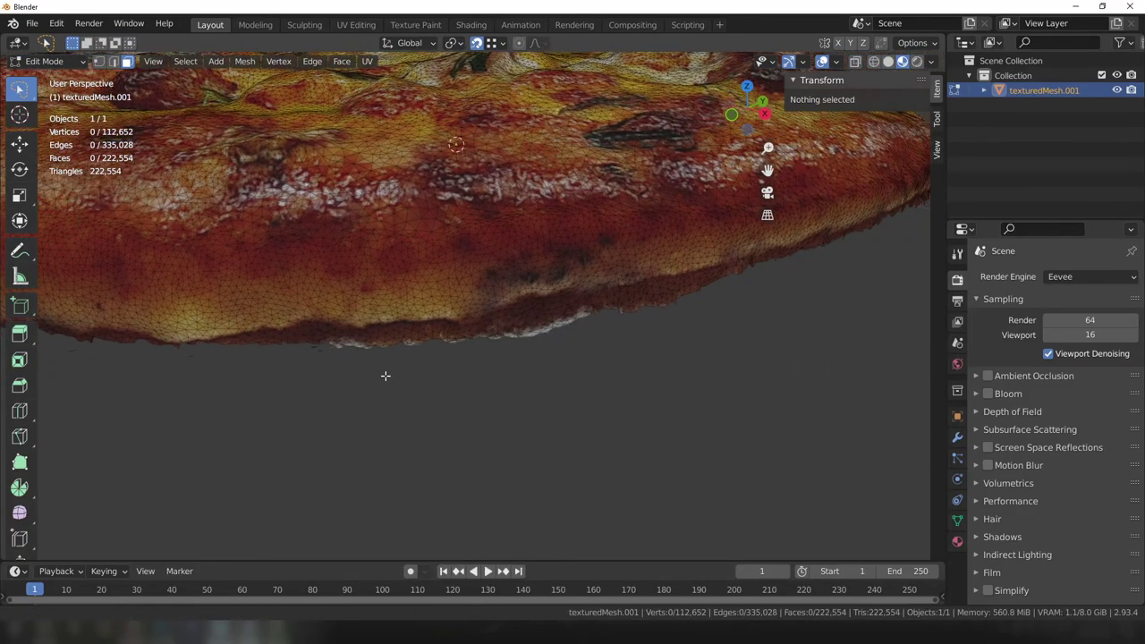
Delete further fragments under the crust from a close side view.
middle_click_drag(384, 376, 181, 351)
left_click_drag(181, 351, 433, 329)
left_click_drag(757, 291, 758, 293)
key("x")
left_click(760, 304)
mouse_move(760, 304)
middle_mouse_down()
mouse_move(563, 346)
mouse_move(177, 365)
middle_mouse_up()
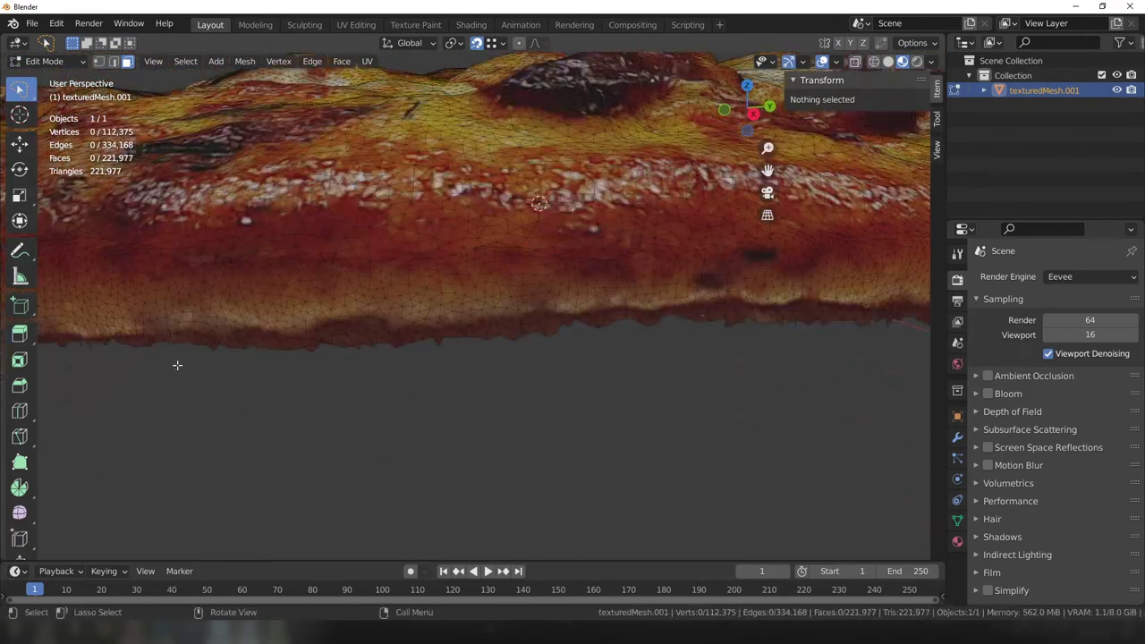
left_click_drag(547, 326, 548, 326)
key("x")
left_click(553, 338)
mouse_move(552, 338)
middle_mouse_down()
mouse_move(613, 345)
mouse_move(286, 305)
middle_mouse_up()
left_click_drag(286, 304, 315, 296)
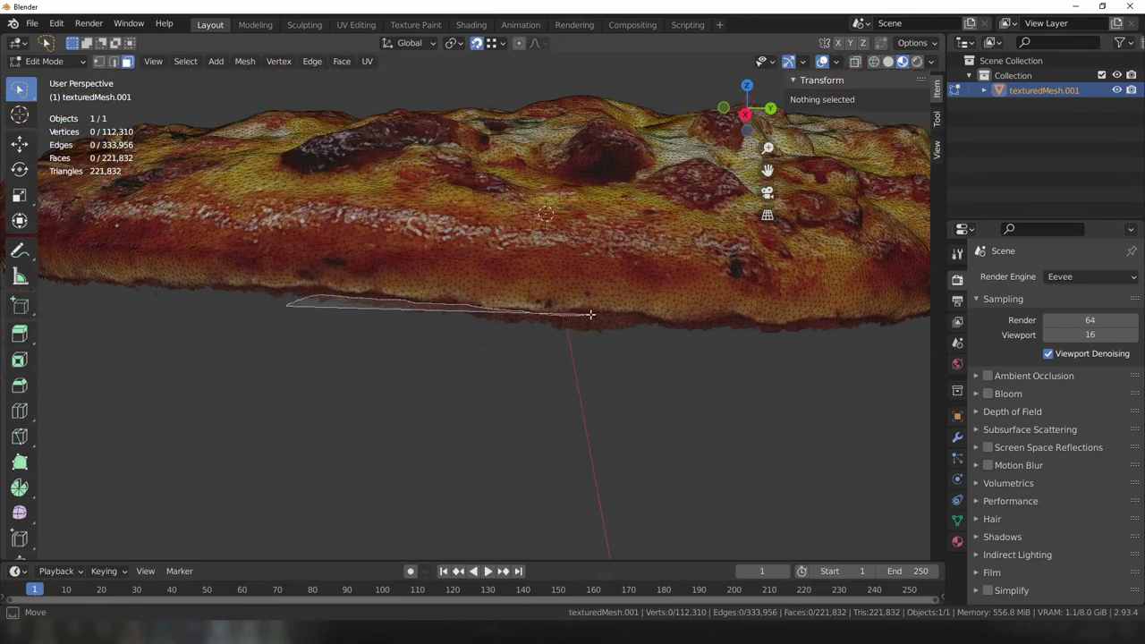
Cancel one deletion, re-angle the view, and delete the thin sliver below the crust.
key("Escape")
middle_click_drag(428, 327, 308, 520)
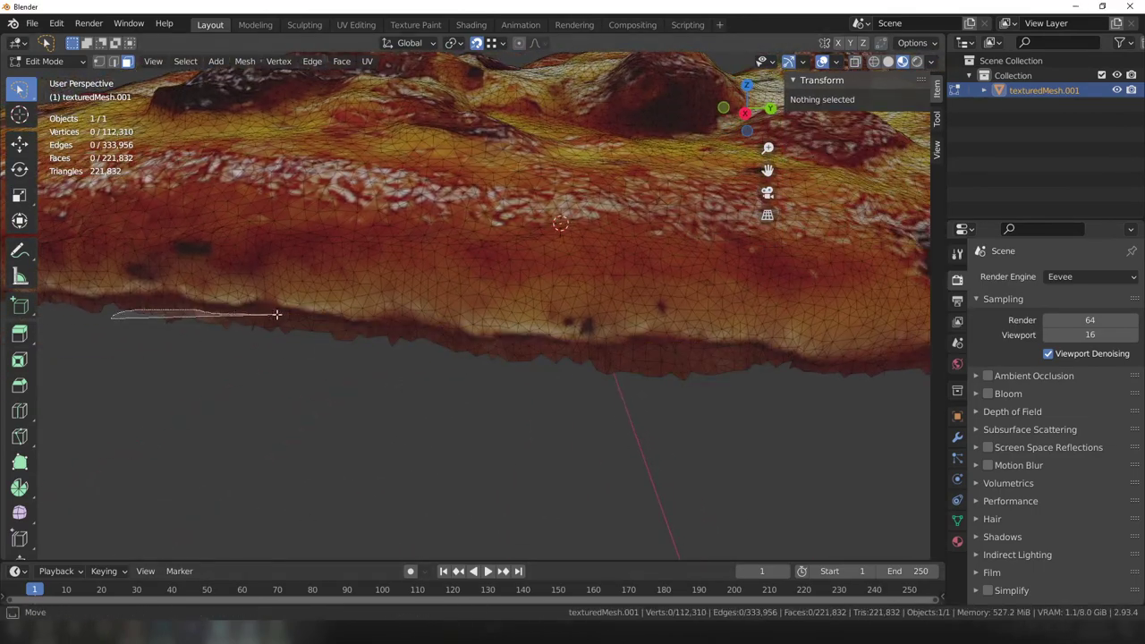
key("x")
left_click(497, 393)
mouse_move(497, 394)
middle_mouse_down()
mouse_move(179, 334)
mouse_move(243, 327)
middle_mouse_up()
left_click(228, 348)
Remove the last sliver under the crust as faces to finish the rim edge.
left_click_drag(243, 328, 465, 332)
scroll(465, 332, "down", 3)
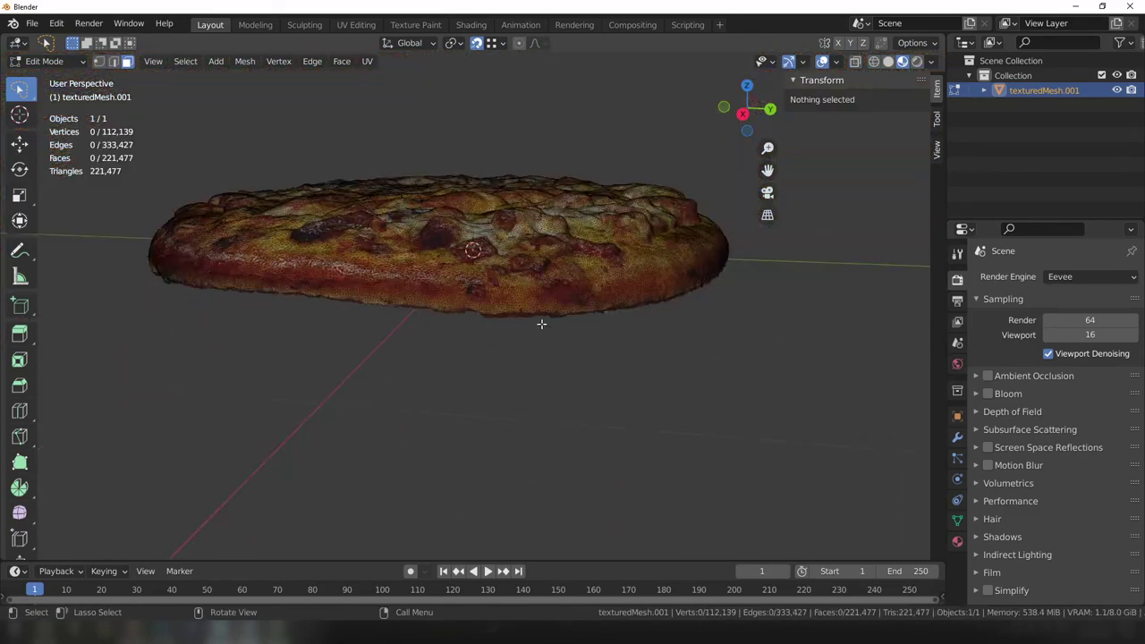
scroll(254, 304, "up", 3)
key("x")
key("f")
scroll(575, 357, "down", 3)
scroll(448, 327, "up", 3)
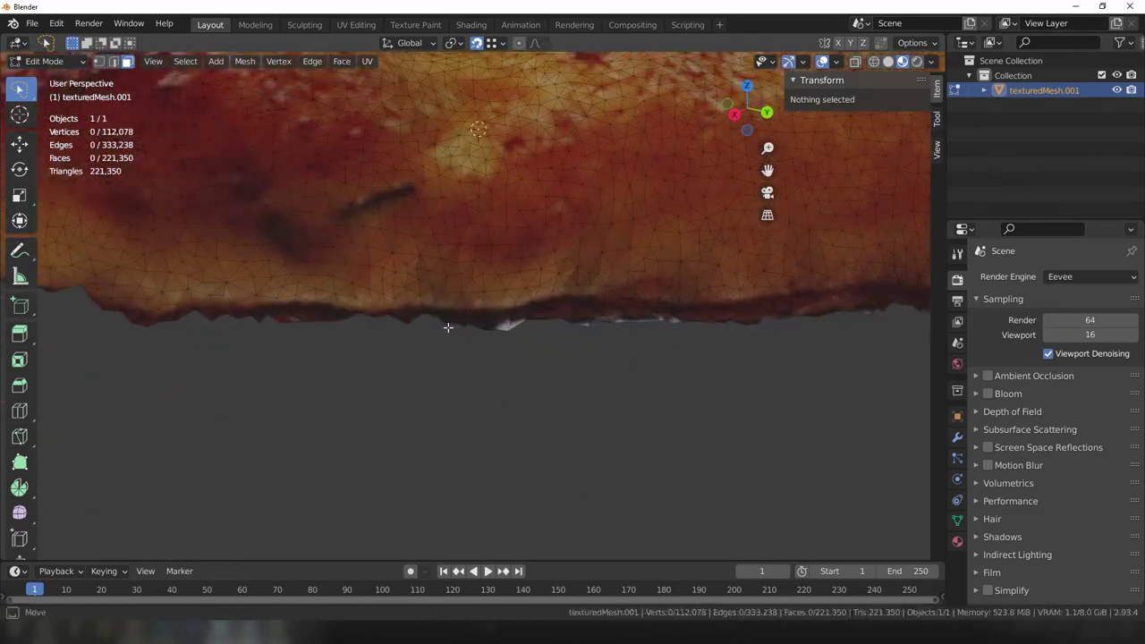
scroll(555, 324, "down", 5)
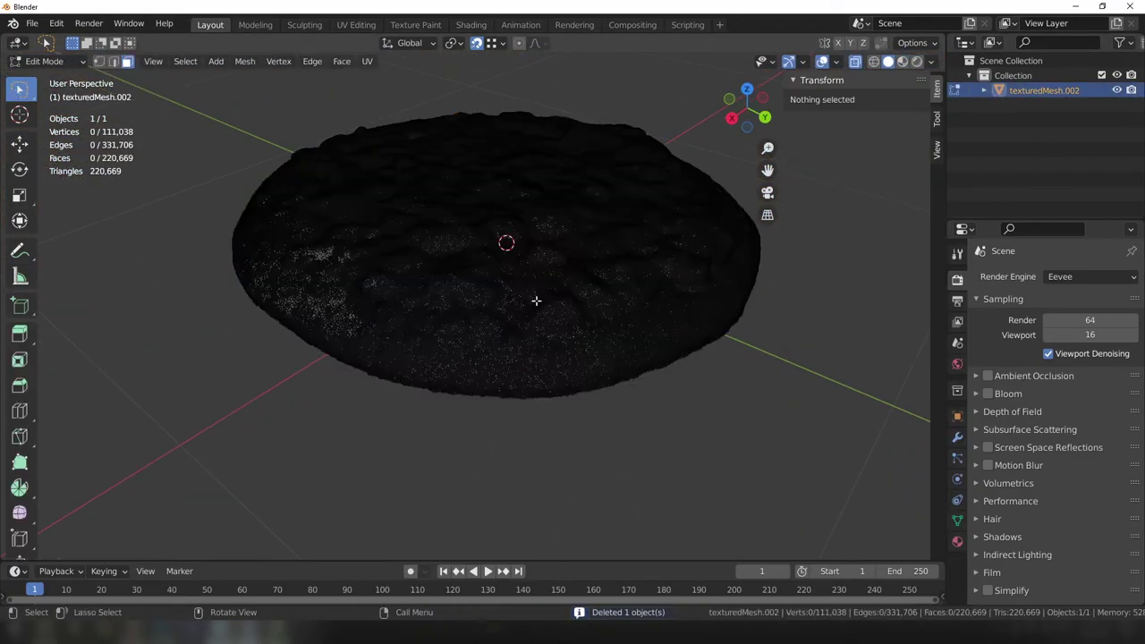
Delete a stray vertex and a cluster of stray vertices along the pizza scan's rim edge.
scroll(554, 296, "up", 3)
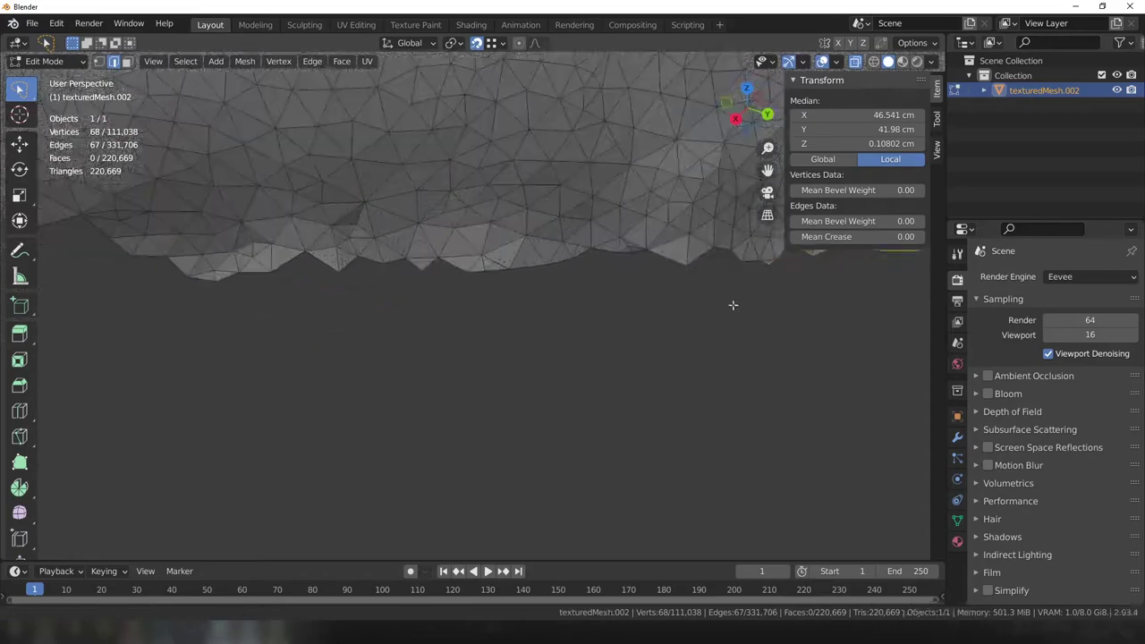
key("x")
left_click(590, 283)
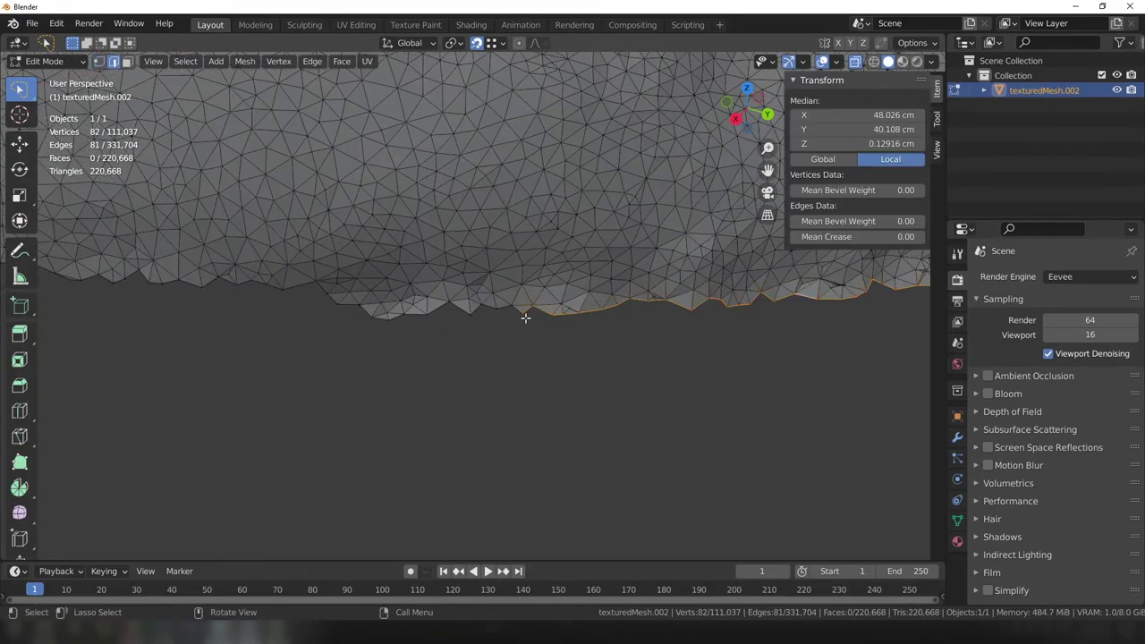
left_click(422, 148)
key("x")
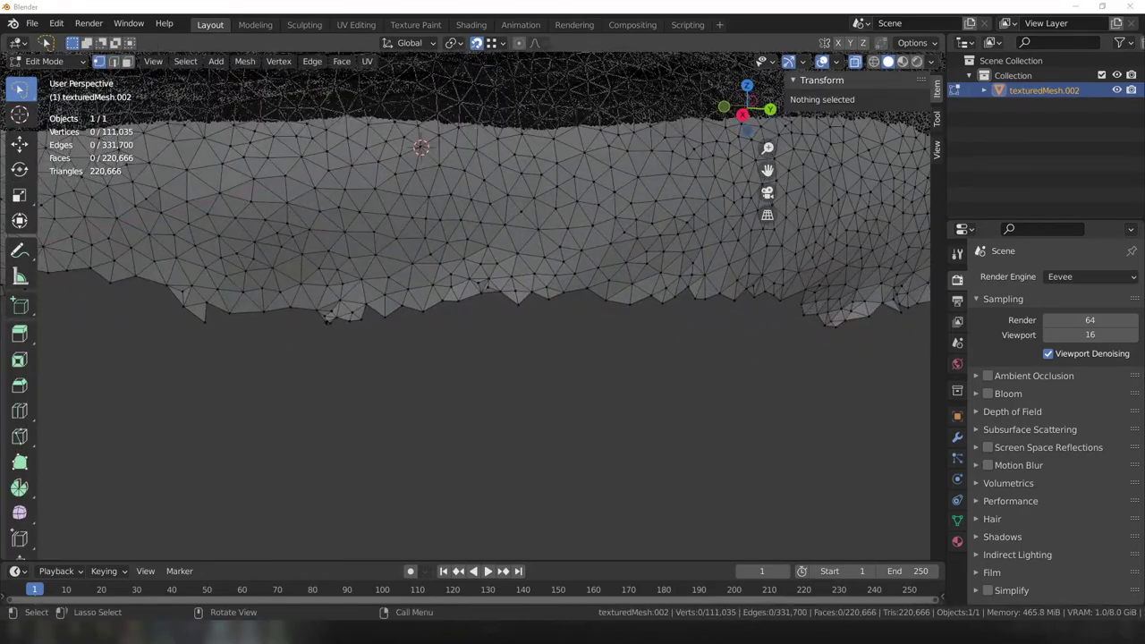
left_click_drag(447, 295, 519, 358)
key("x")
left_click(504, 360)
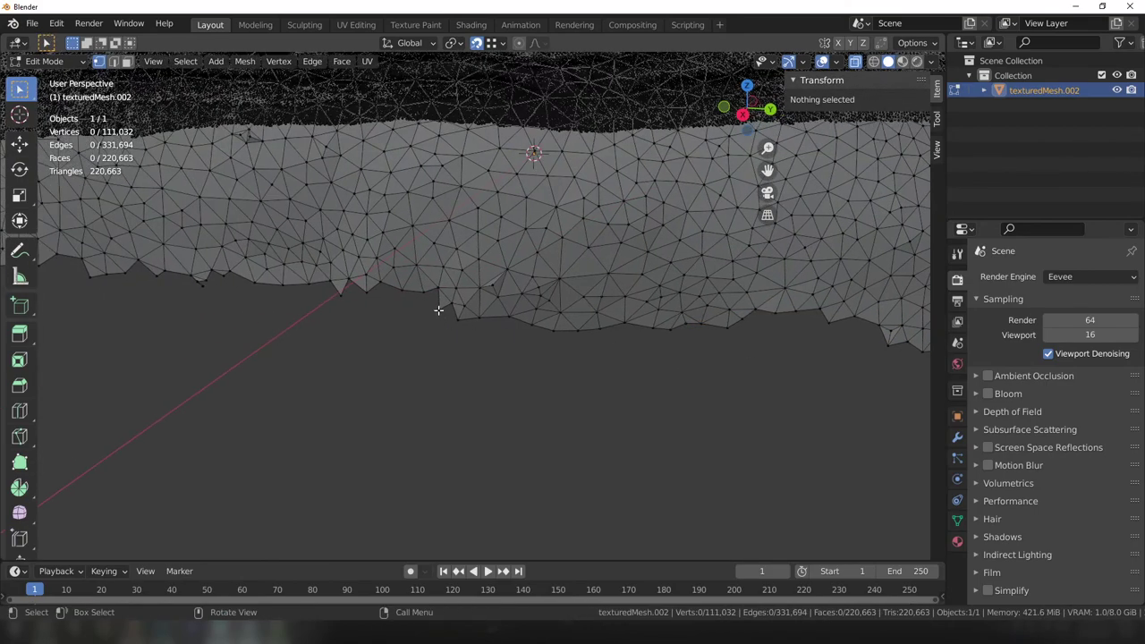
Delete the remaining individual stray rim vertices one by one.
left_click(462, 320)
key("x")
left_click(419, 320)
left_click(468, 325)
key("x")
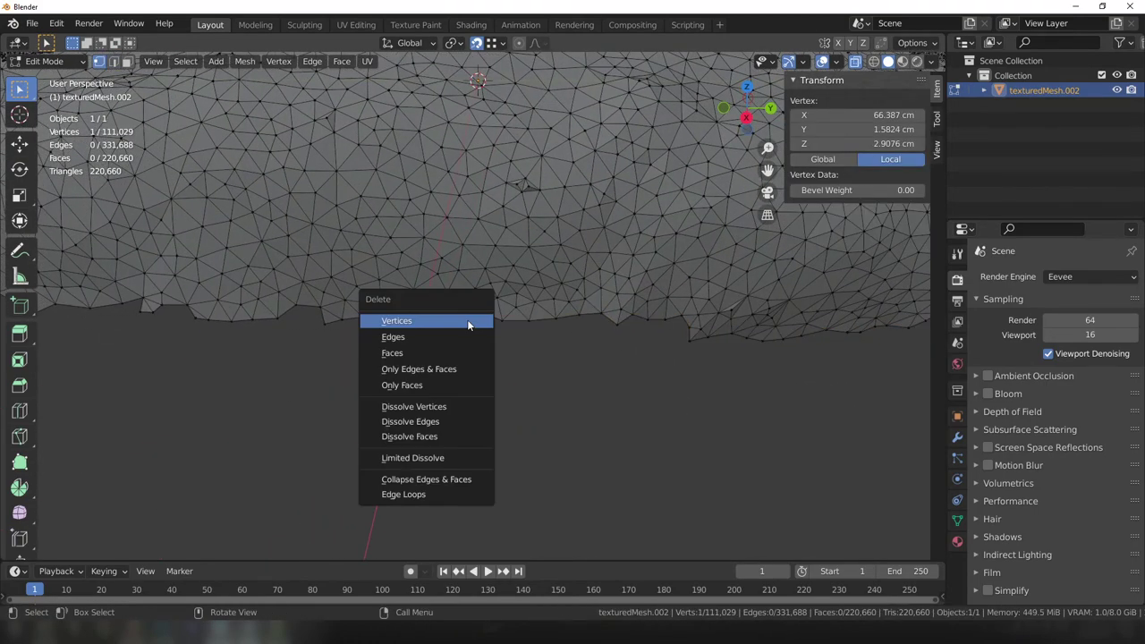
left_click(468, 325)
key("x")
left_click(501, 322)
left_click(542, 319)
key("x")
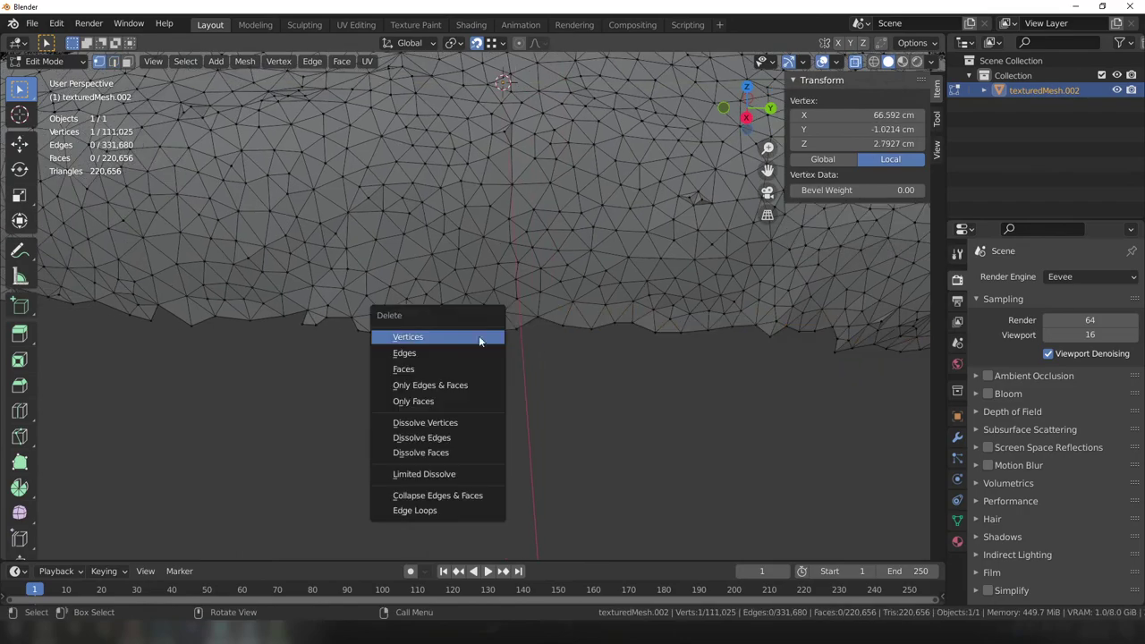
left_click(480, 340)
Select the ragged bottom boundary loop and delete its vertices.
left_click(528, 342, "alt")
mouse_move(483, 341)
middle_mouse_down()
mouse_move(528, 343)
mouse_move(524, 379)
middle_mouse_up()
key("x")
left_click(500, 347)
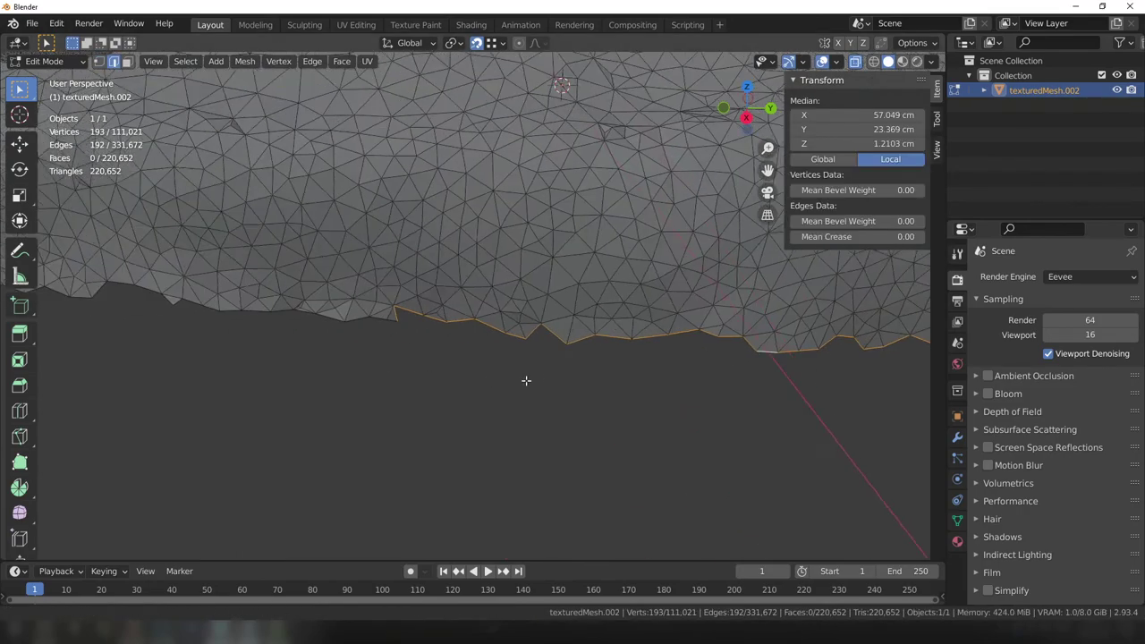
left_click(429, 344)
key("x")
left_click(518, 331, "alt")
key("x")
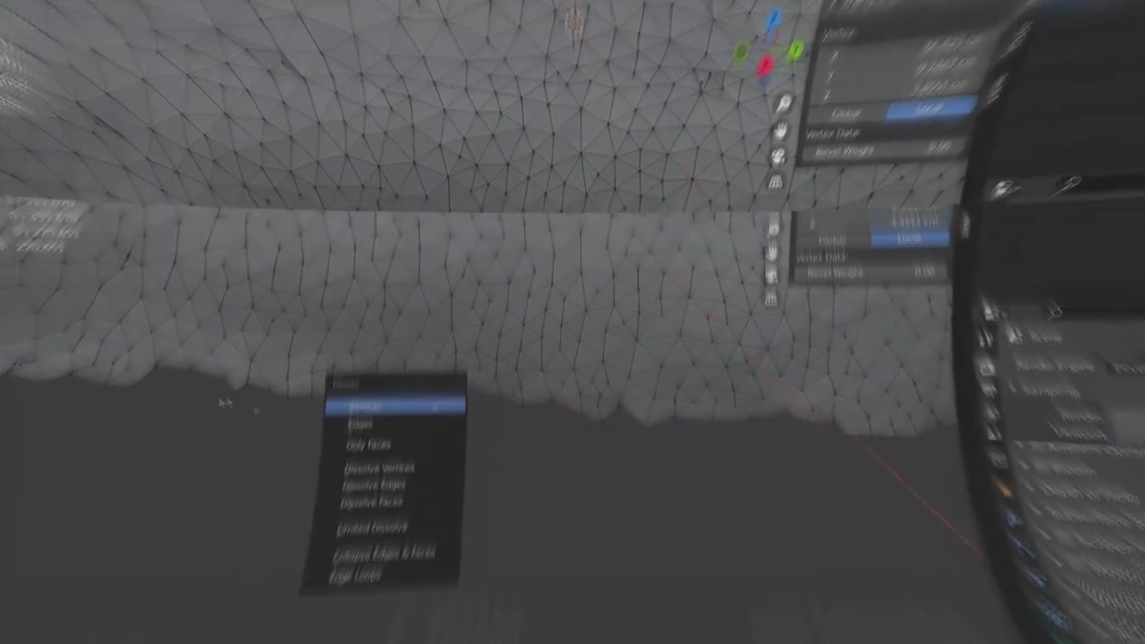
left_click(384, 401)
Remove one last stray vertex and return to Object Mode to view the whole disc.
left_click(481, 276)
key("x")
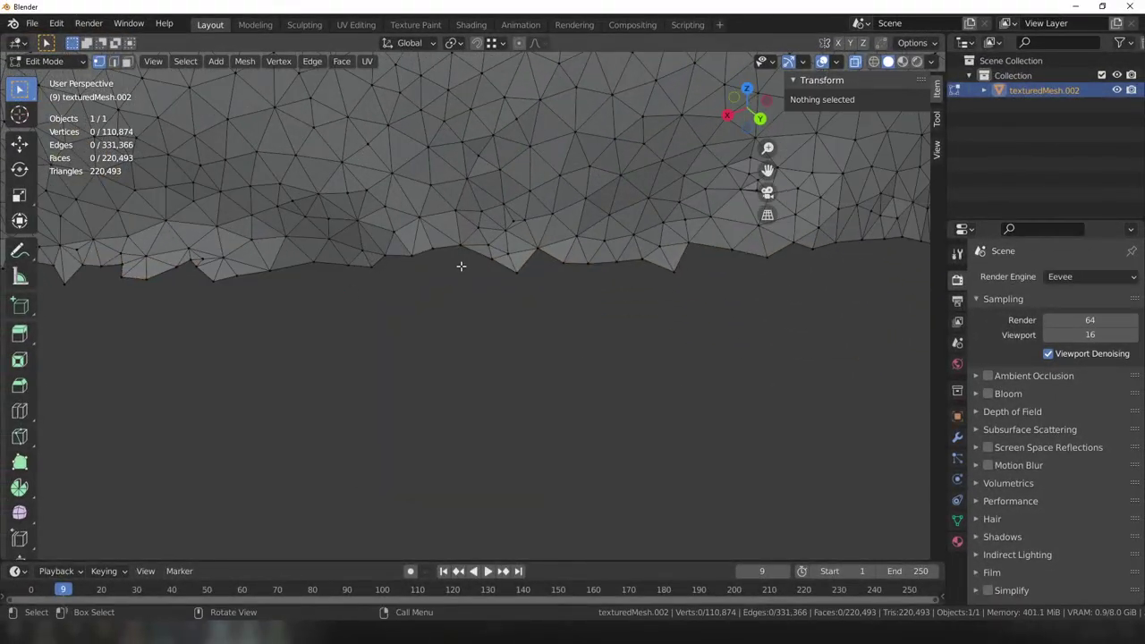
scroll(461, 266, "down", 5)
middle_click_drag(460, 266, 599, 271)
key("Tab")
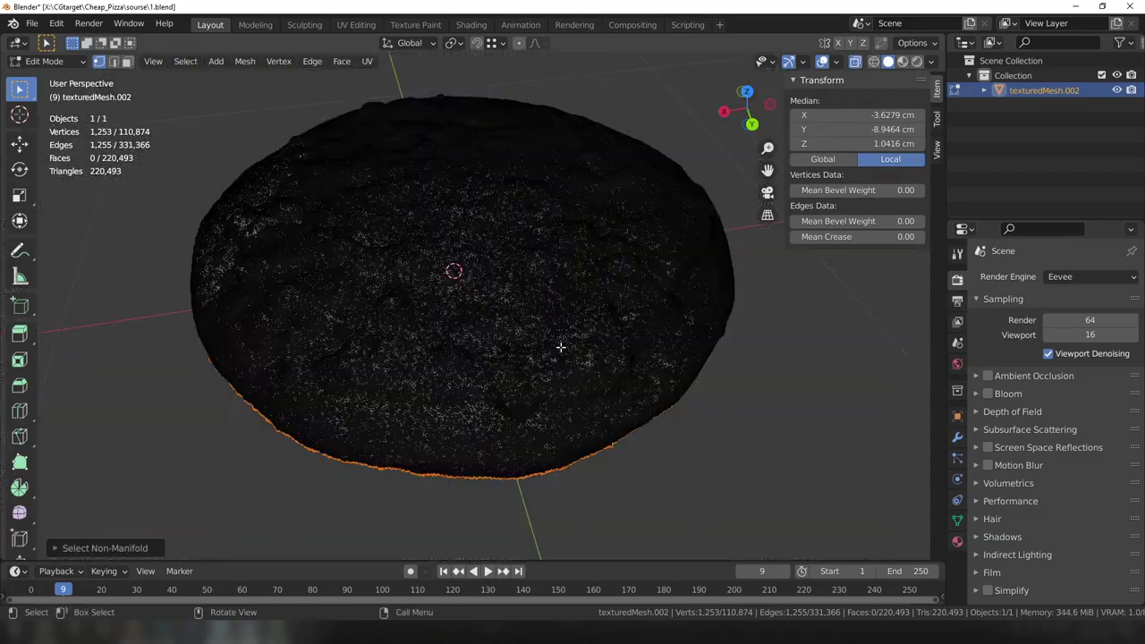
Select the 1,253-vertex non-manifold bottom rim and scale it inward with proportional falloff.
scroll(552, 353, "up", 5)
left_click(379, 503)
left_click(347, 248)
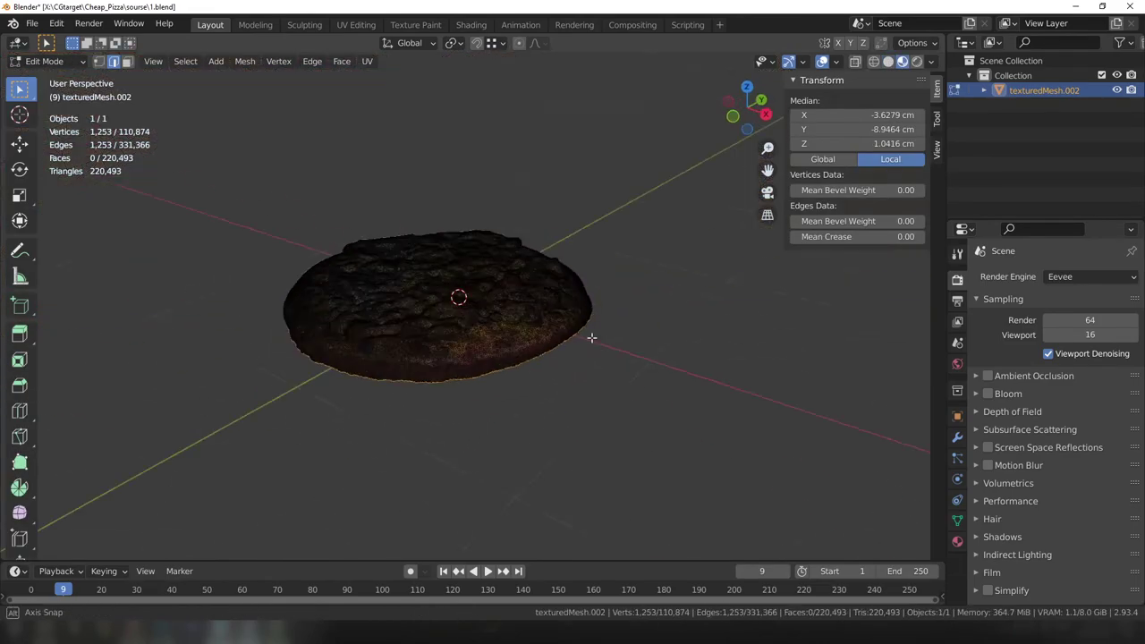
key("s")
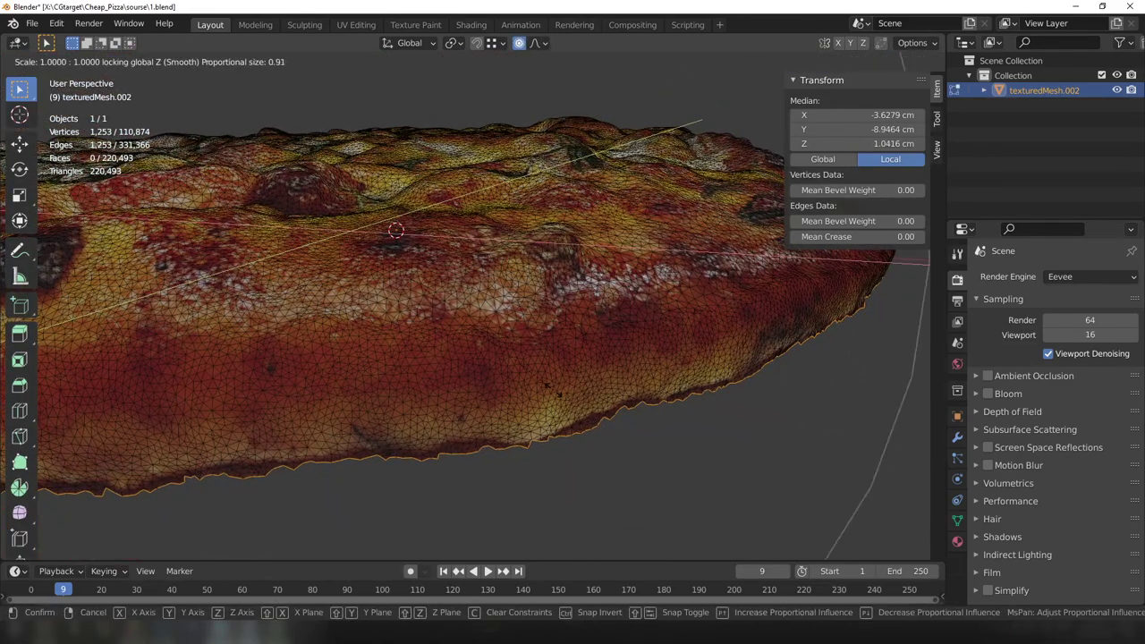
scroll(396, 230, "up", 10)
scroll(395, 230, "up", 10)
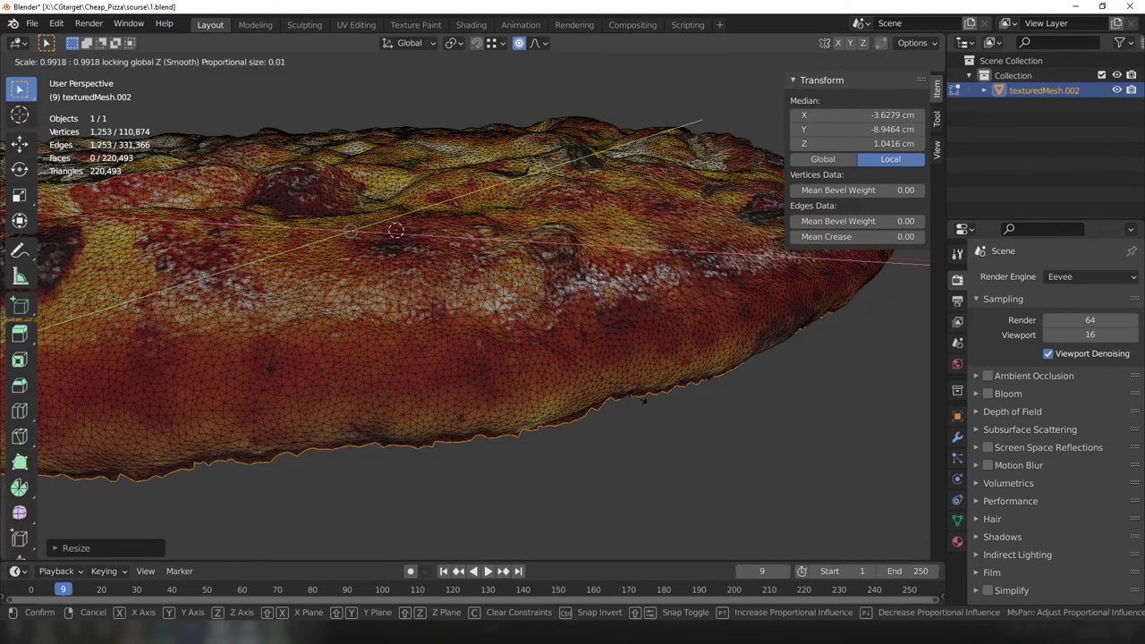
left_click(641, 400)
Extrude the open rim inward twice, scaling each new ring flat without changing height.
mouse_move(700, 390)
middle_mouse_down()
mouse_move(575, 353)
mouse_move(609, 255)
middle_mouse_up()
right_click(570, 353)
scroll(549, 345, "up", 4)
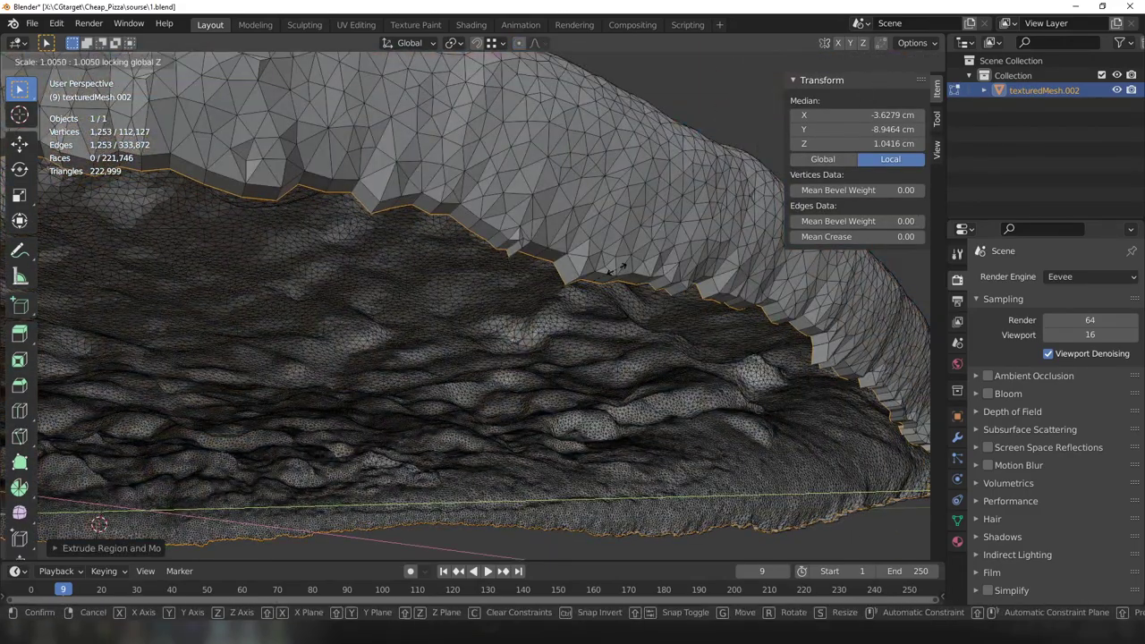
middle_click_drag(606, 309, 626, 268)
key("s")
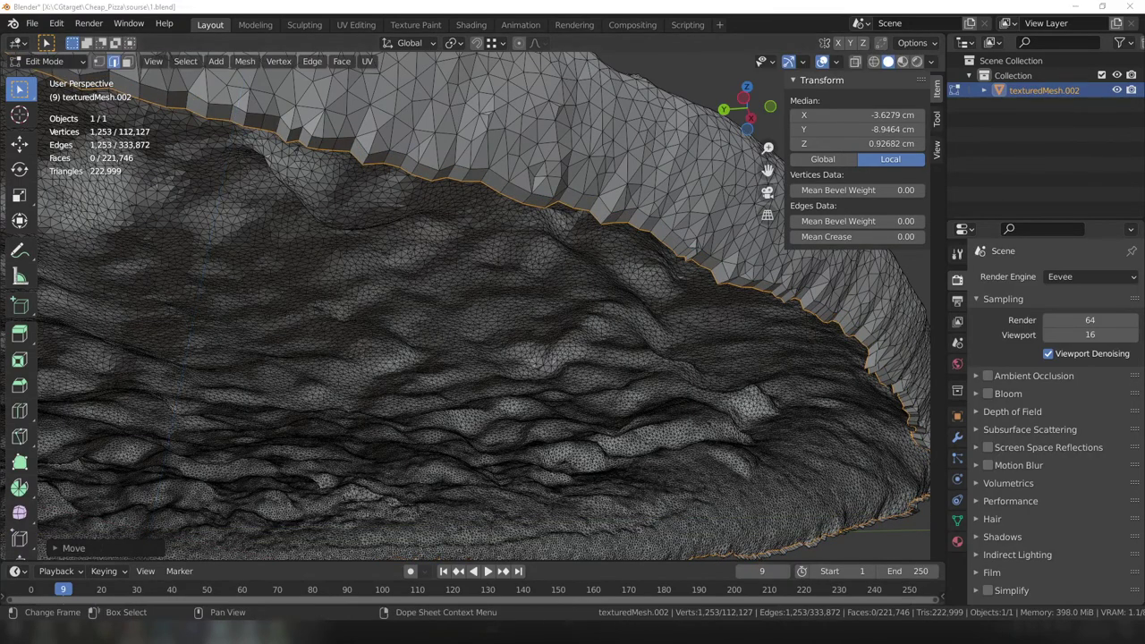
key("e")
key("s")
key("shift+z")
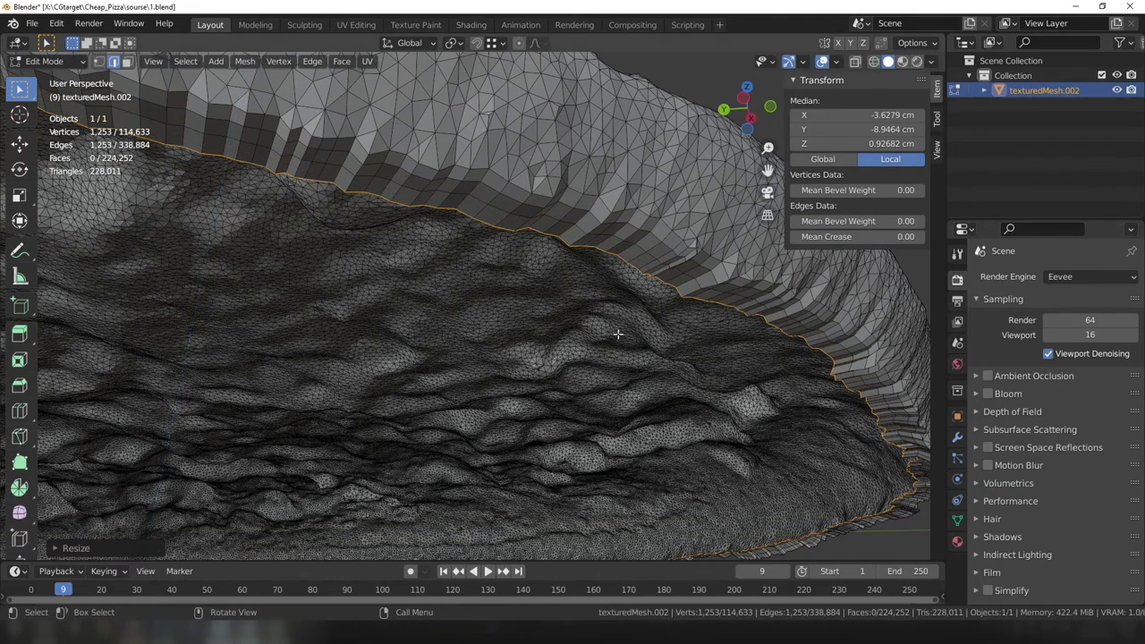
middle_click_drag(617, 334, 550, 358)
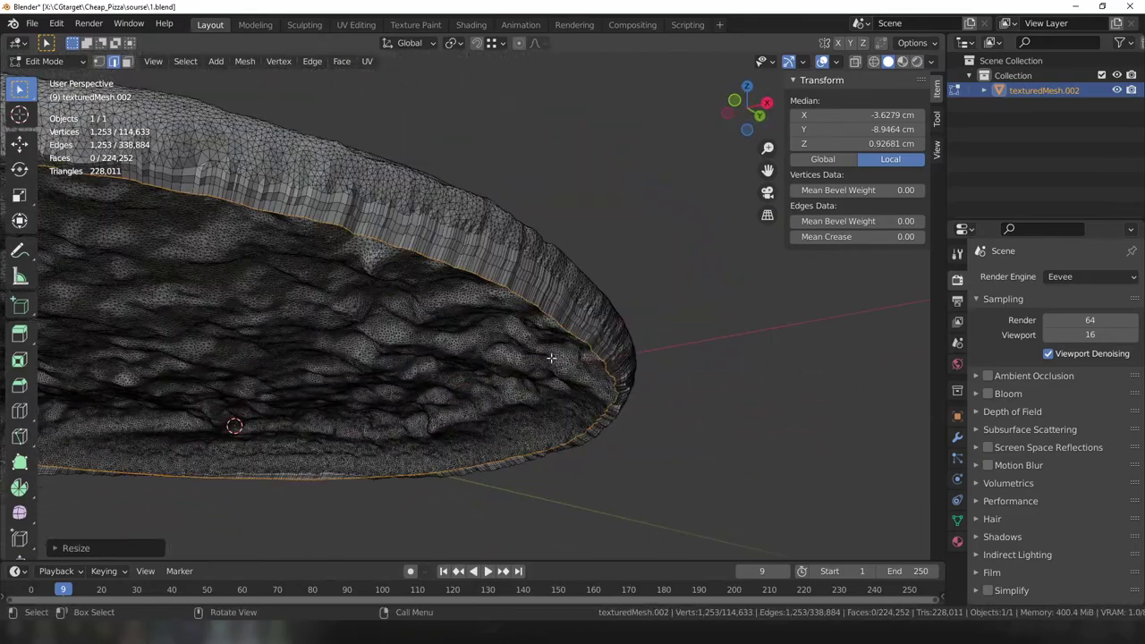
scroll(499, 391, "up", 3)
key("e")
key("s")
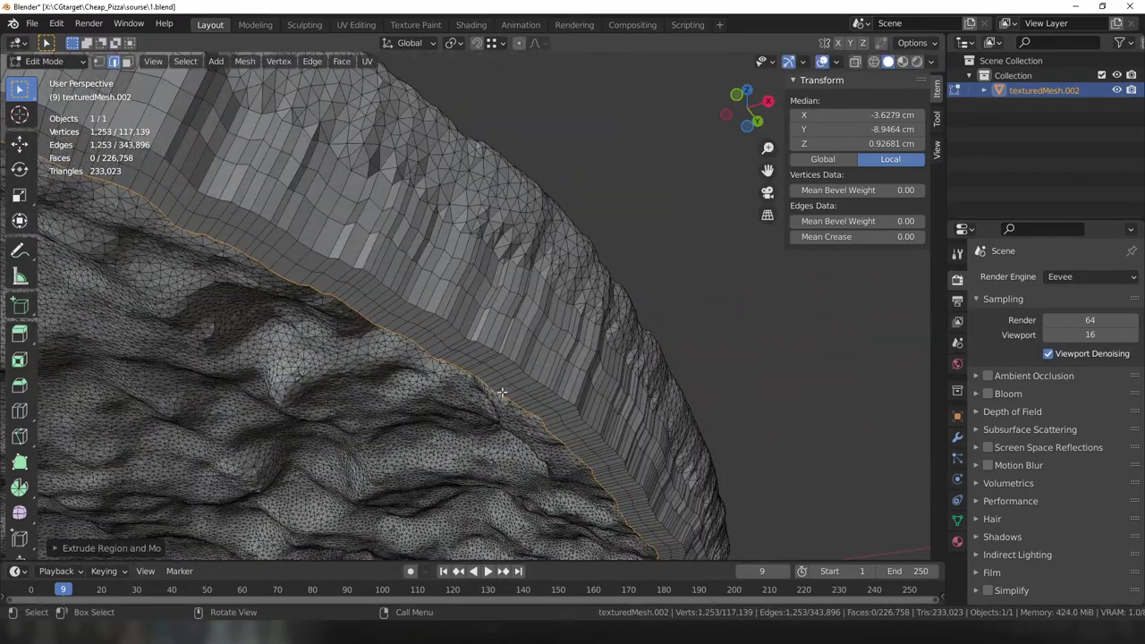
scroll(444, 432, "down", 5)
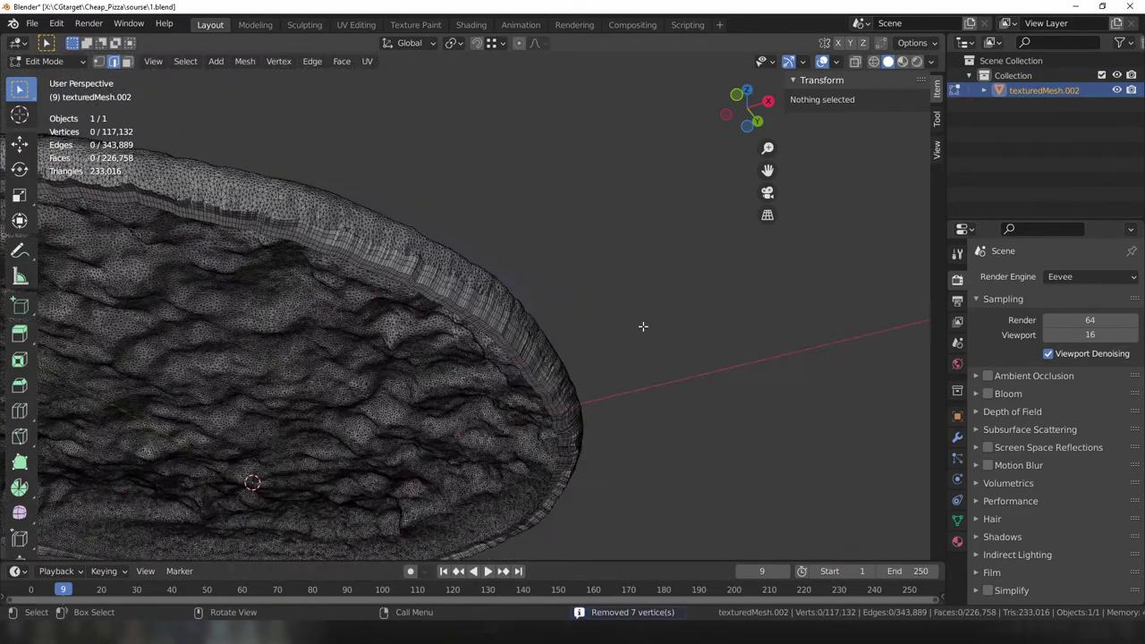
Rescale the pizza to 19.6 × 20 × 2.01 cm, flattening its height, and apply the scale.
key("Tab")
key("s")
left_click(479, 327)
key("s")
left_click(445, 308)
mouse_move(445, 308)
middle_mouse_down()
mouse_move(648, 298)
mouse_move(670, 322)
mouse_move(459, 341)
mouse_move(545, 353)
mouse_move(581, 334)
mouse_move(588, 300)
mouse_move(563, 362)
mouse_move(633, 219)
middle_mouse_up()
key("s")
key("z")
left_click(648, 298)
key("ctrl+a")
left_click(546, 353)
key("Tab")
Merge the overlapping rim vertices by distance.
scroll(541, 212, "down", 3)
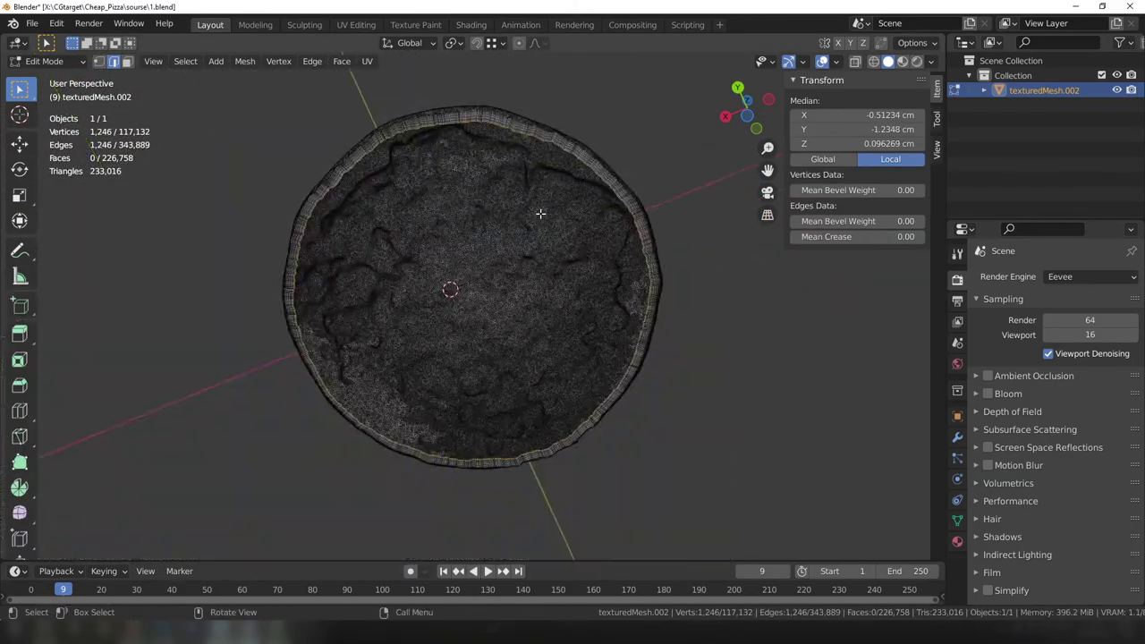
scroll(540, 213, "up", 5)
middle_click_drag(540, 212, 498, 328)
key("m")
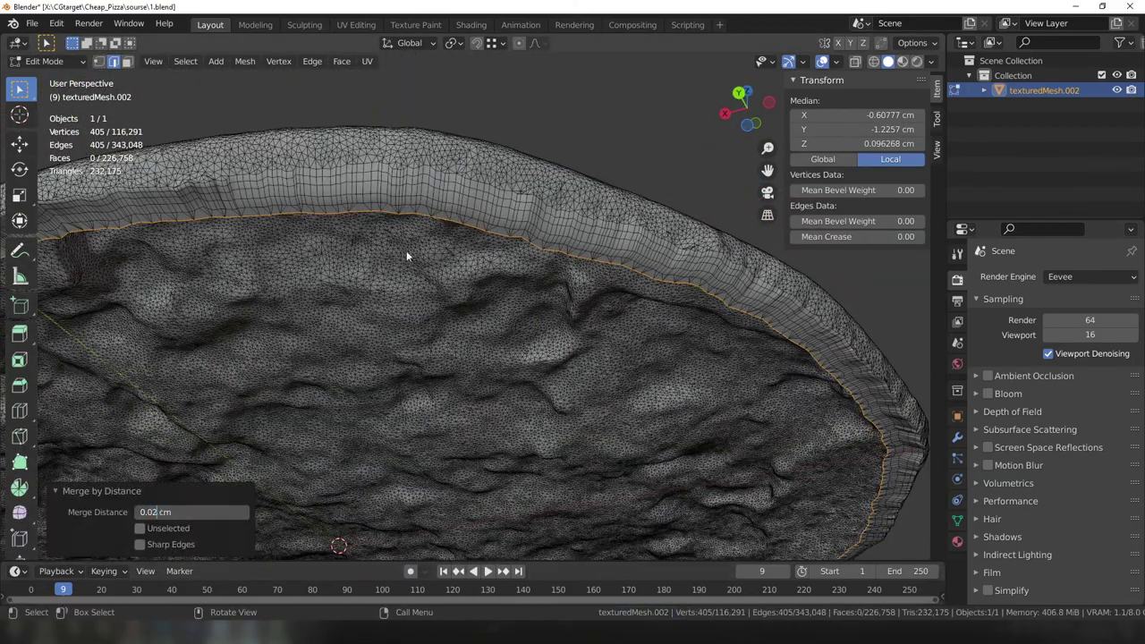
scroll(406, 257, "up", 2)
key("Return")
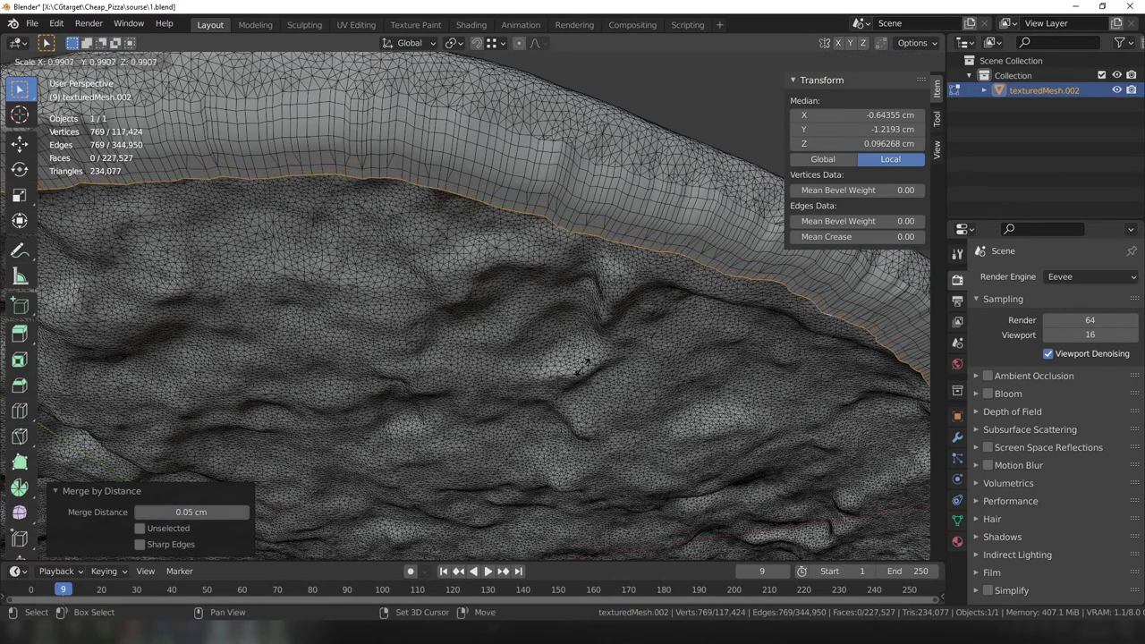
Extrude the loop inward, add 35 loop cuts across the ring, and scale it inward.
key("e")
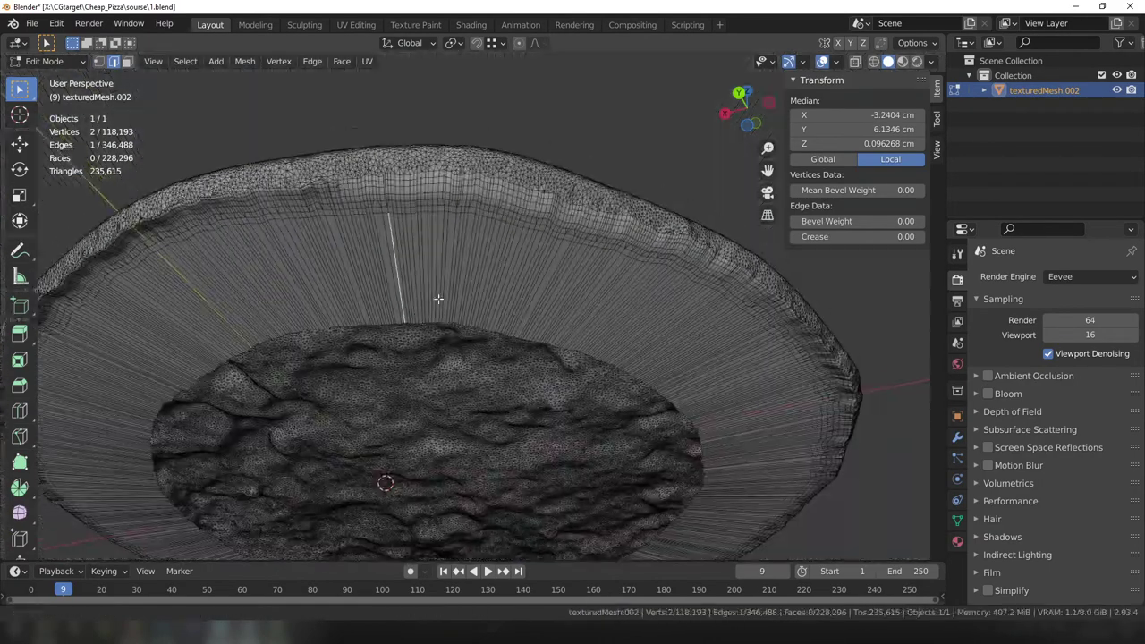
type("35")
key("Return")
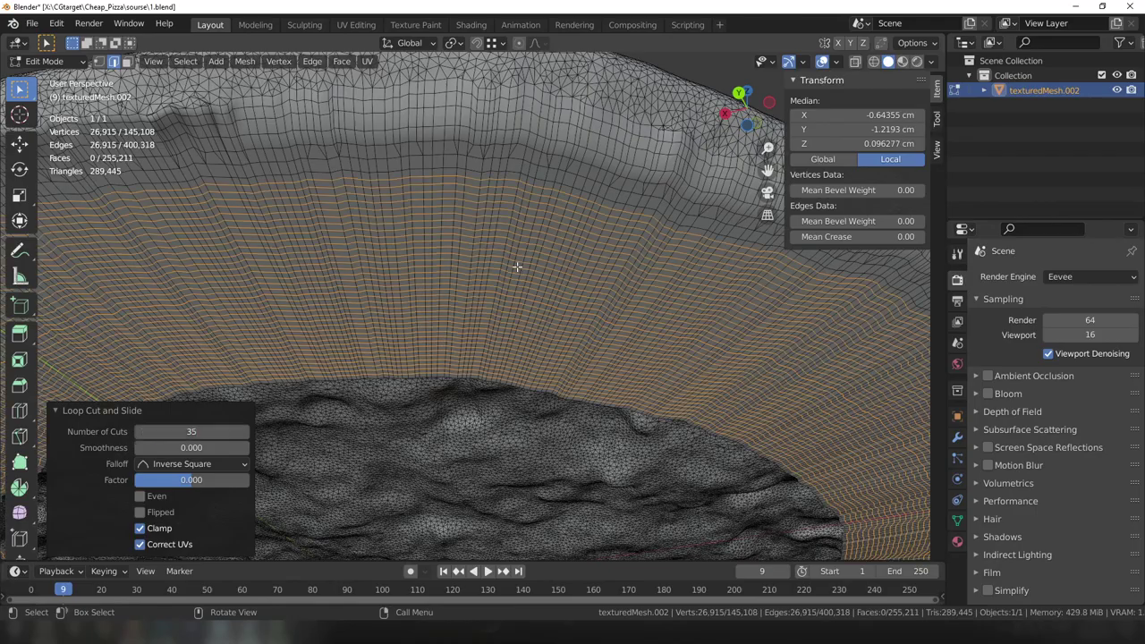
scroll(510, 263, "down", 2)
middle_click_drag(510, 263, 360, 468)
key("s")
left_click(310, 524)
middle_click_drag(310, 524, 332, 345)
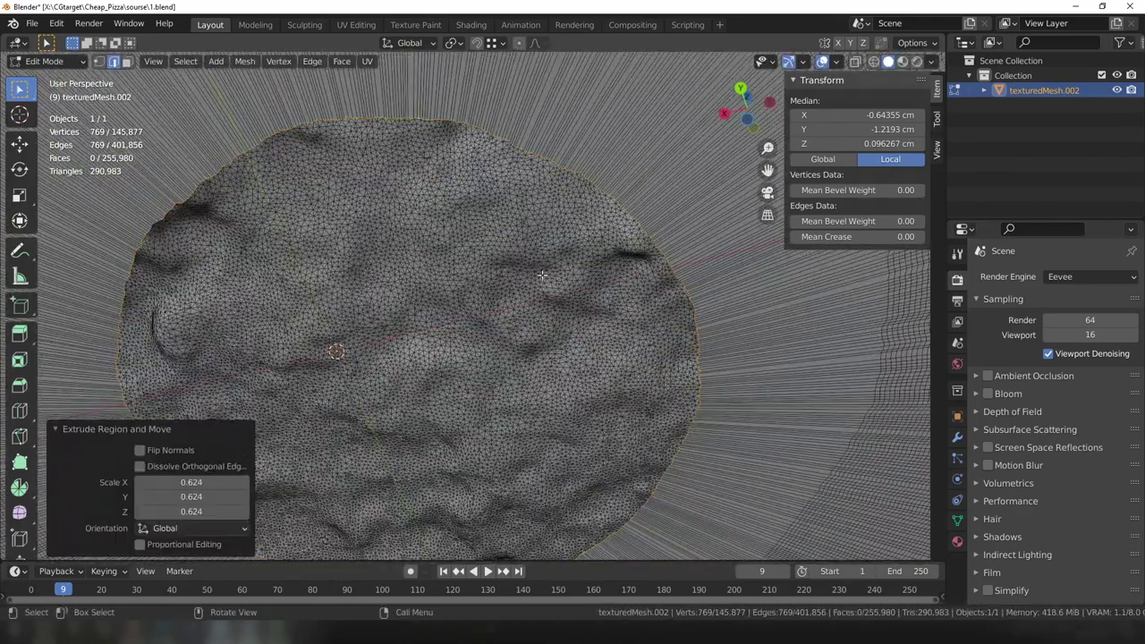
Merge the inner ring's doubled vertices by distance.
key("m")
left_click(331, 345)
scroll(358, 340, "up", 3)
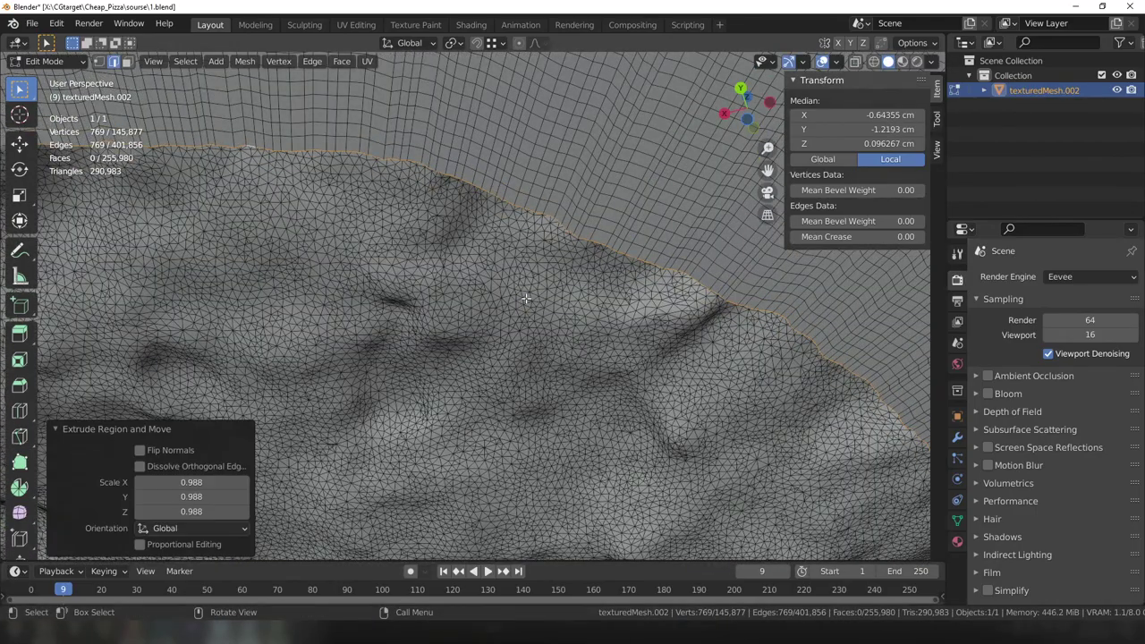
key("m")
left_click(526, 298)
scroll(526, 298, "down", 5)
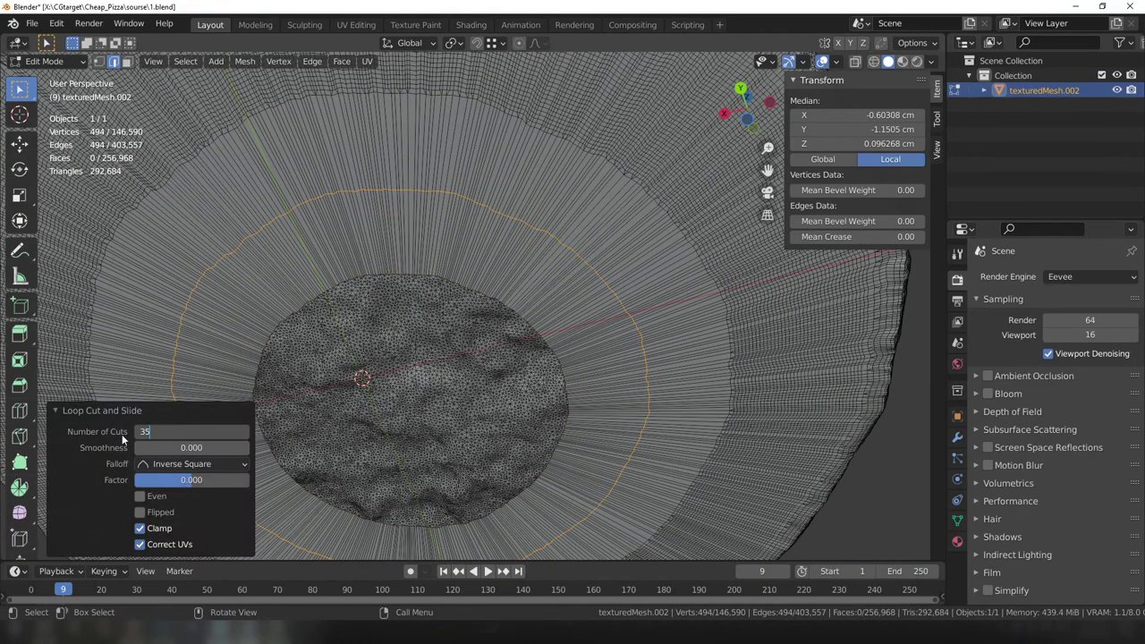
scroll(122, 438, "up", 3)
Extrude and scale another inner ring, add an edge loop, and merge doubles by distance.
key("m")
left_click(409, 261)
scroll(408, 260, "down", 3)
key("e")
key("s")
left_click(523, 195)
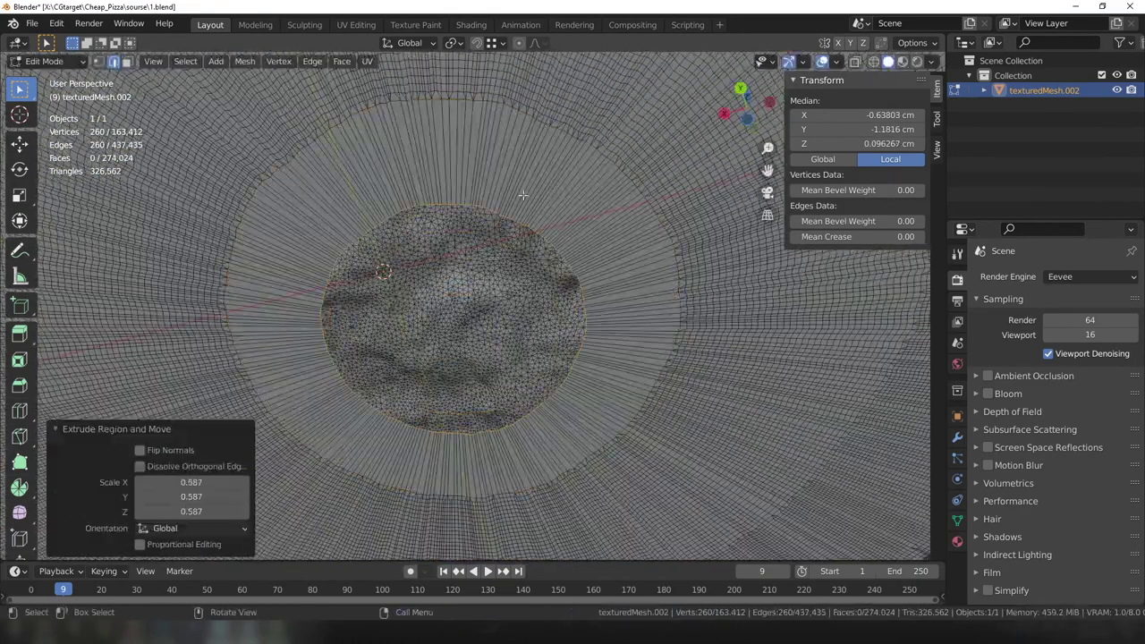
scroll(523, 195, "up", 1)
key("ctrl+r")
left_click(523, 195)
scroll(344, 207, "up", 3)
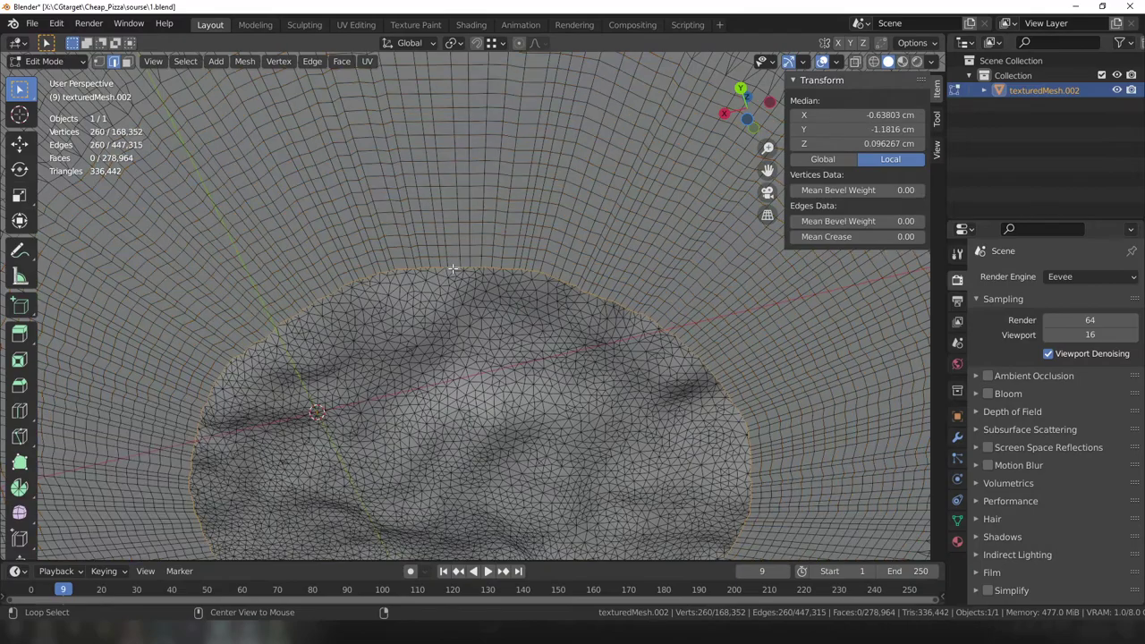
key("m")
left_click(510, 266)
scroll(510, 265, "down", 3)
Extrude one more ring inward and cut a new edge loop centred in it.
key("ctrl+r")
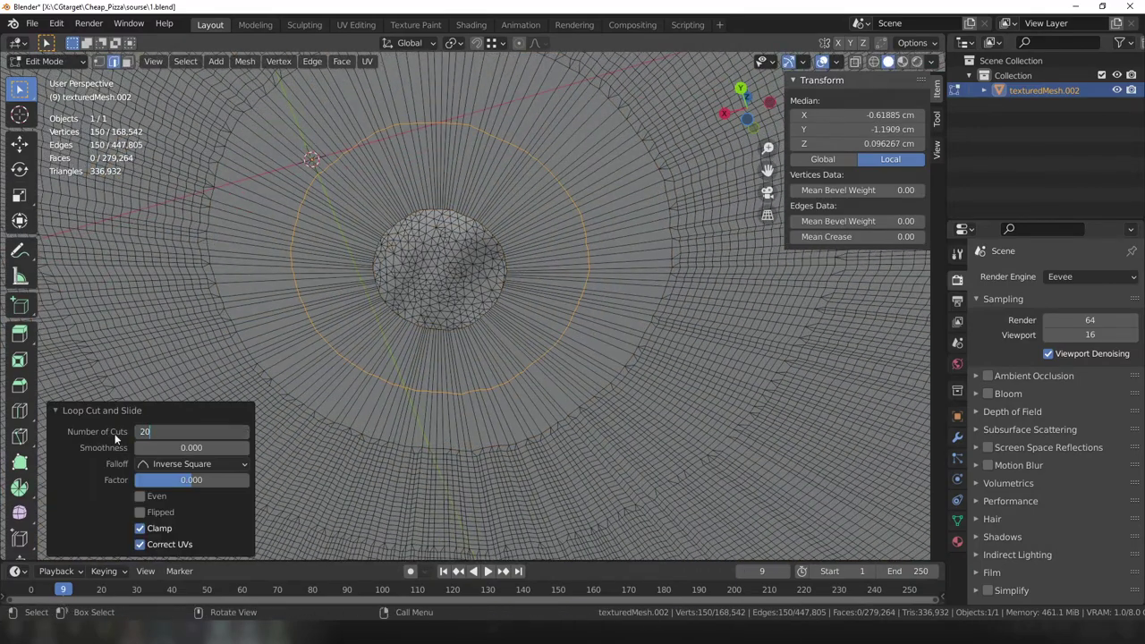
key("Return")
scroll(403, 269, "up", 3)
key("m")
left_click(530, 253)
scroll(529, 253, "down", 2)
key("s")
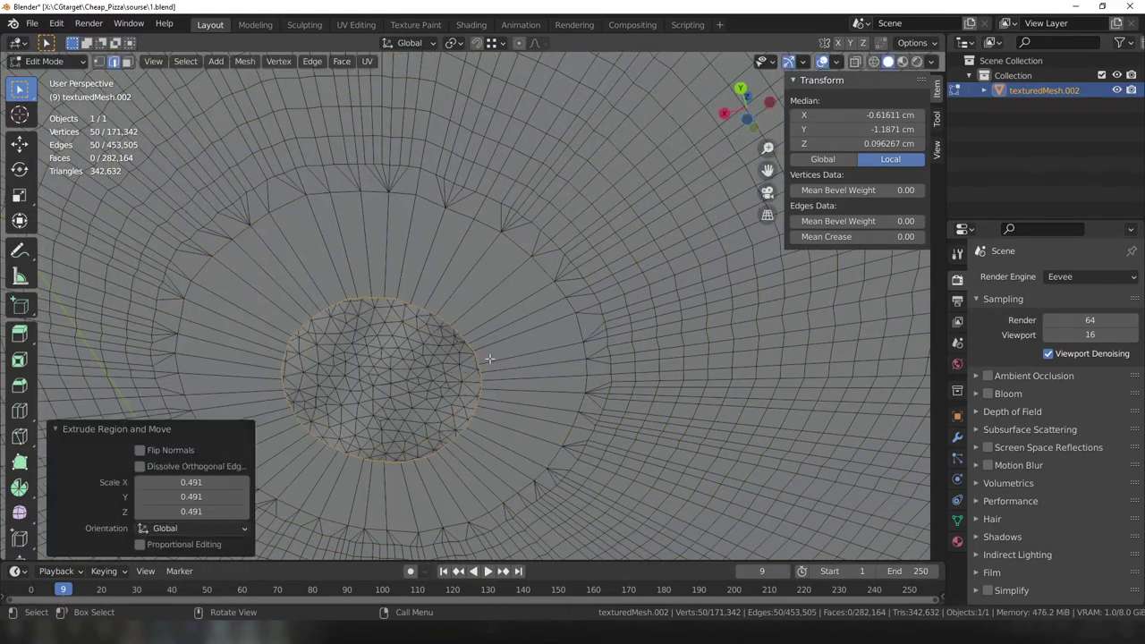
key("ctrl+r")
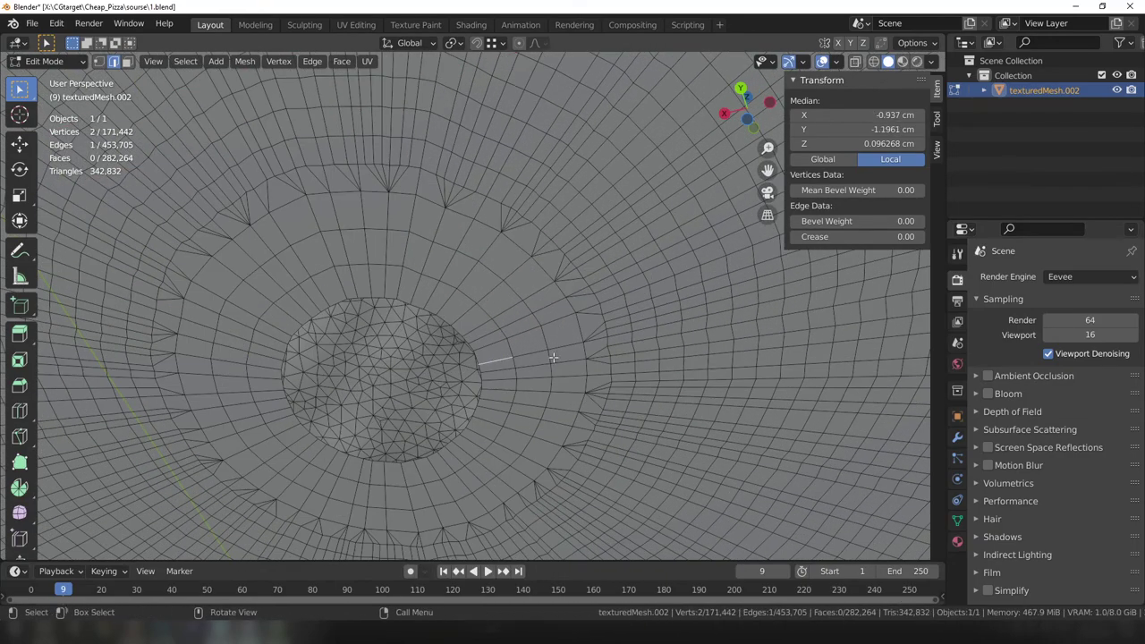
scroll(482, 367, "up", 1)
key("ctrl+r")
left_click(534, 336)
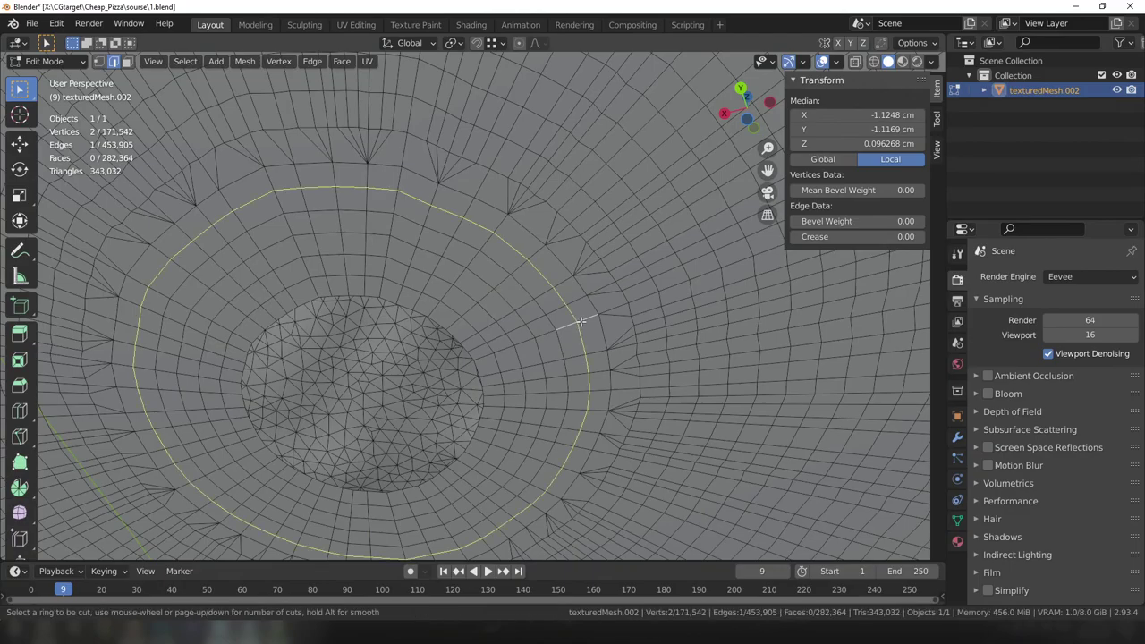
right_click(622, 301)
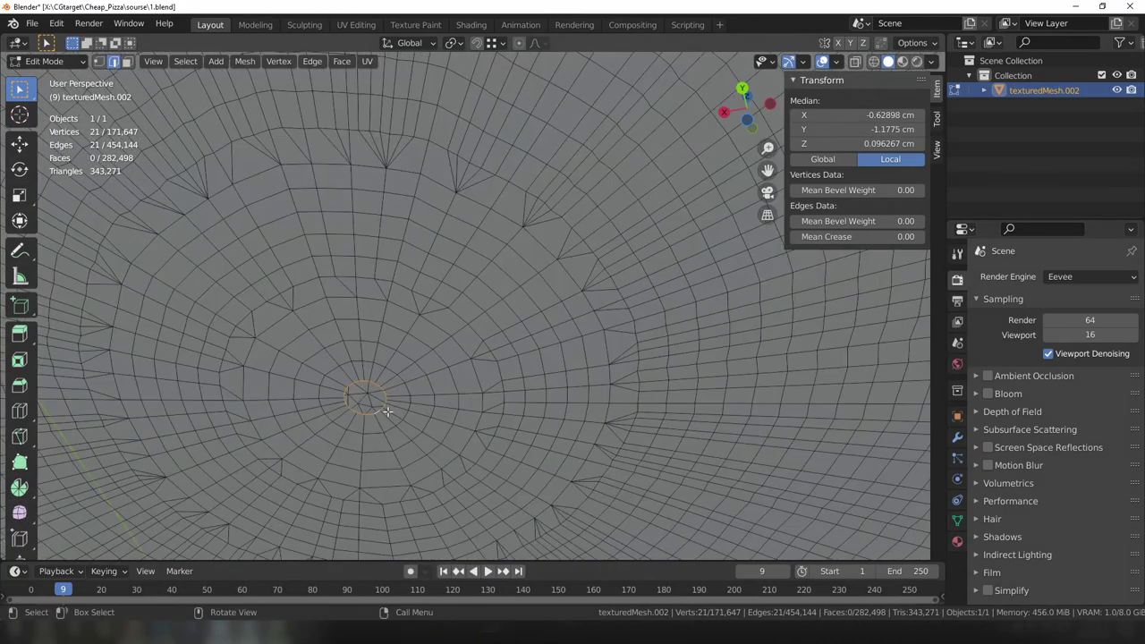
Merge the last inner loop at its center to close the underside, then exit Edit Mode.
key("alt+m")
left_click(357, 354)
key("Tab")
scroll(531, 389, "down", 5)
Put the pizza scan in Sculpt Mode with solid shading and pick the Smooth brush (Shift+S).
scroll(480, 334, "up", 4)
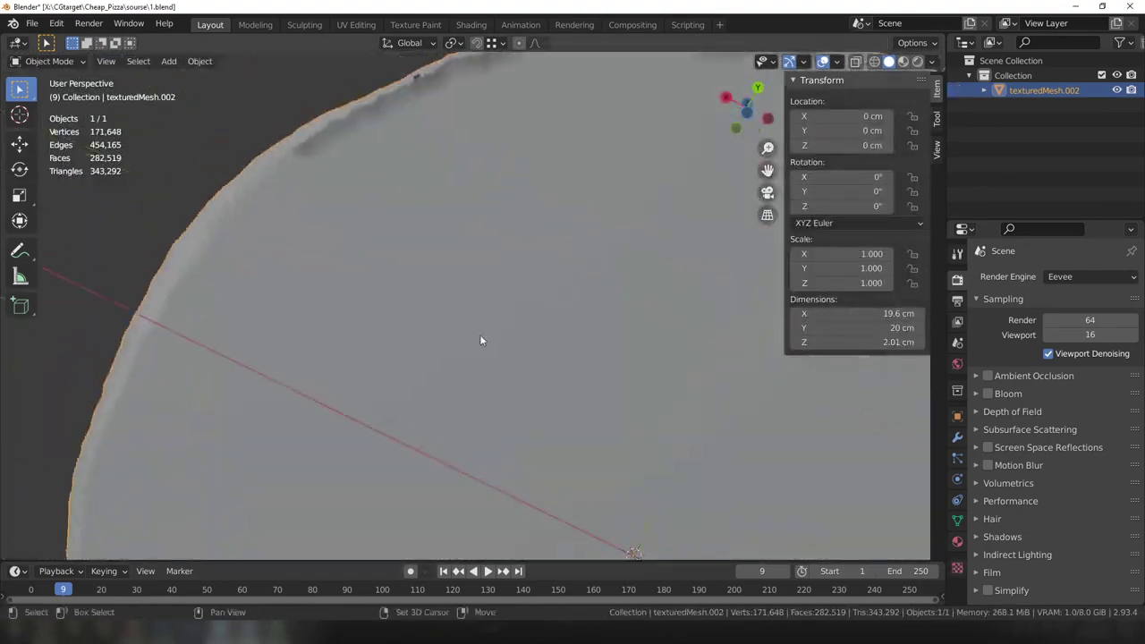
mouse_move(480, 334)
middle_mouse_down()
mouse_move(544, 295)
mouse_move(560, 332)
middle_mouse_up()
left_click(49, 61)
left_click(54, 109)
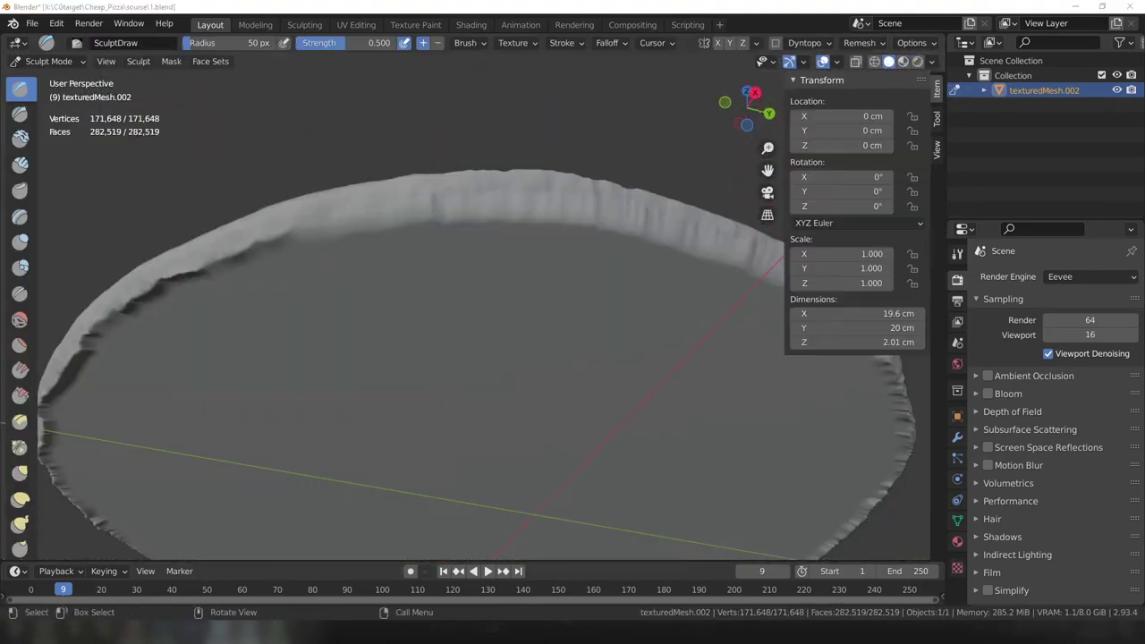
middle_click_drag(626, 196, 417, 242)
key("shift+s")
Smooth the ragged, jagged crust edge around the rim, briefly checking it with the photo texture.
mouse_move(541, 307)
middle_mouse_down()
mouse_move(501, 269)
mouse_move(473, 296)
middle_mouse_up()
mouse_move(595, 340)
middle_mouse_down()
mouse_move(420, 288)
mouse_move(493, 269)
mouse_move(501, 295)
mouse_move(593, 332)
mouse_move(559, 308)
middle_mouse_up()
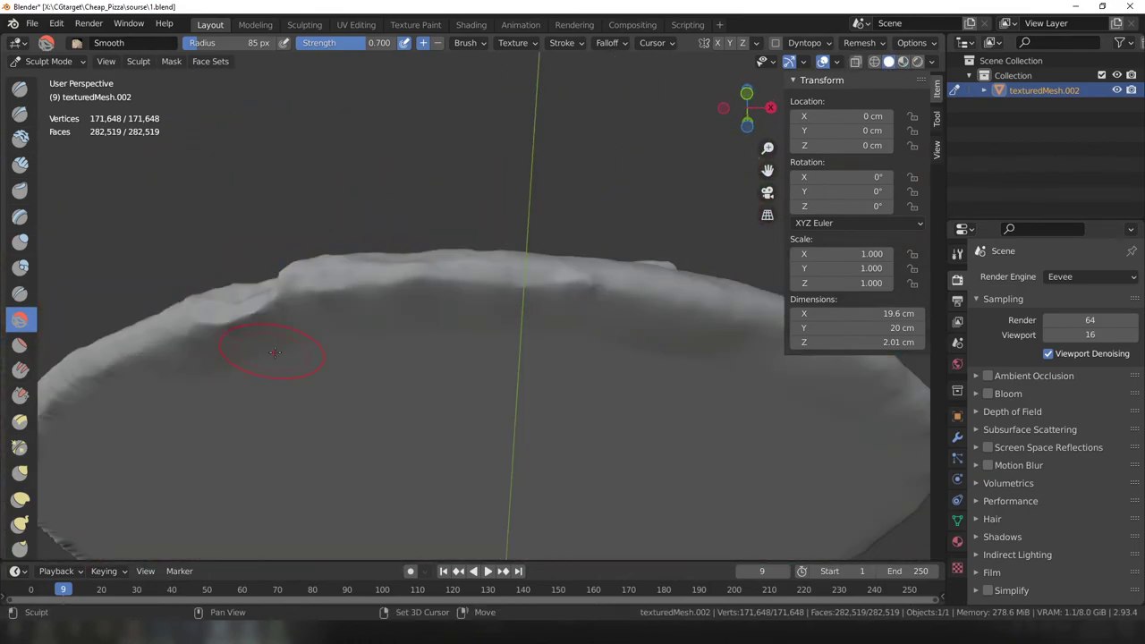
middle_click_drag(275, 351, 494, 305)
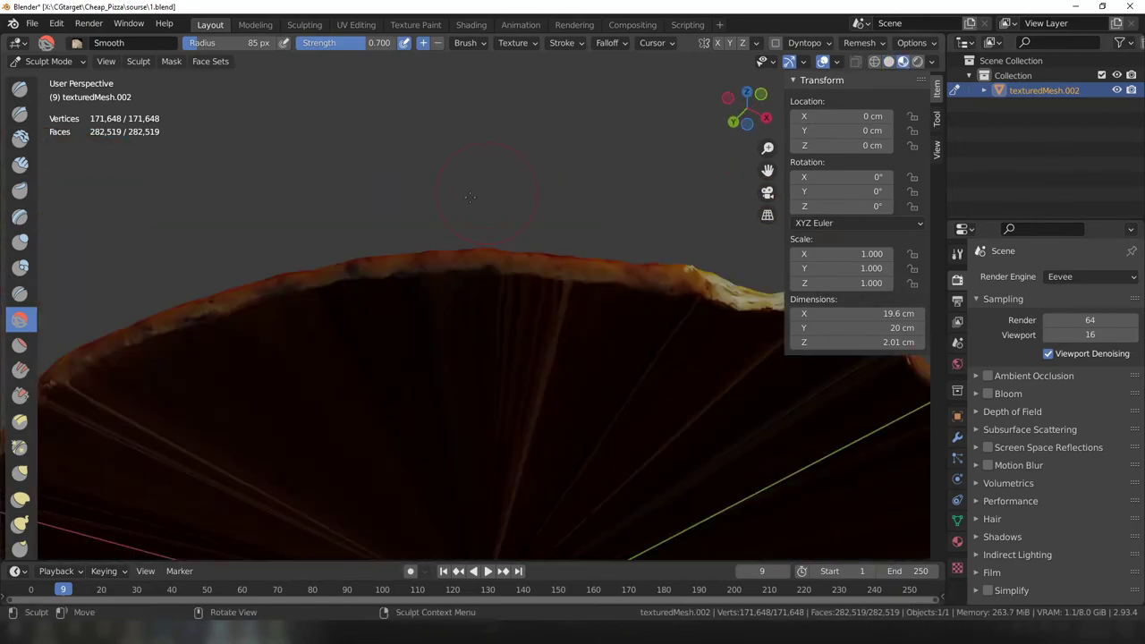
middle_click_drag(328, 309, 547, 284)
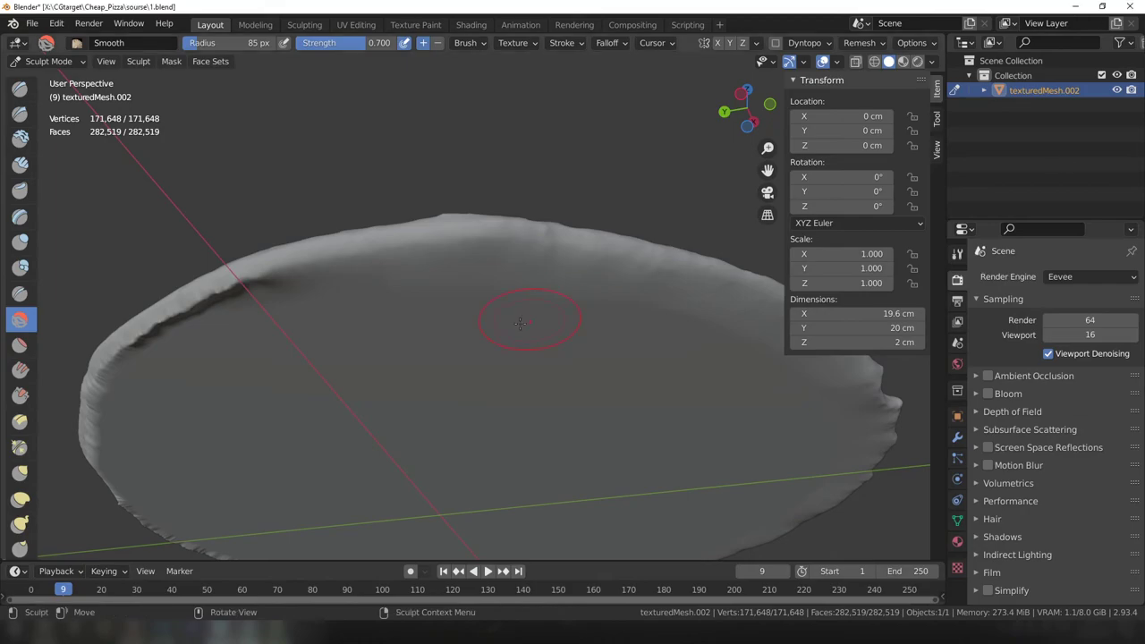
middle_click_drag(519, 323, 655, 294)
middle_click_drag(532, 270, 515, 301)
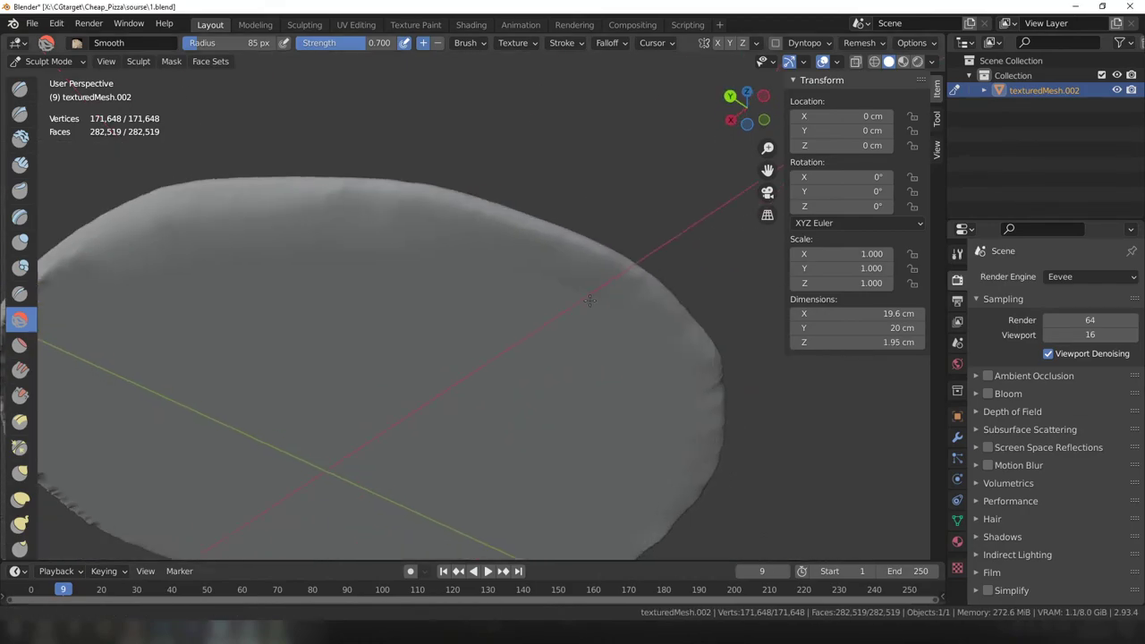
key("z")
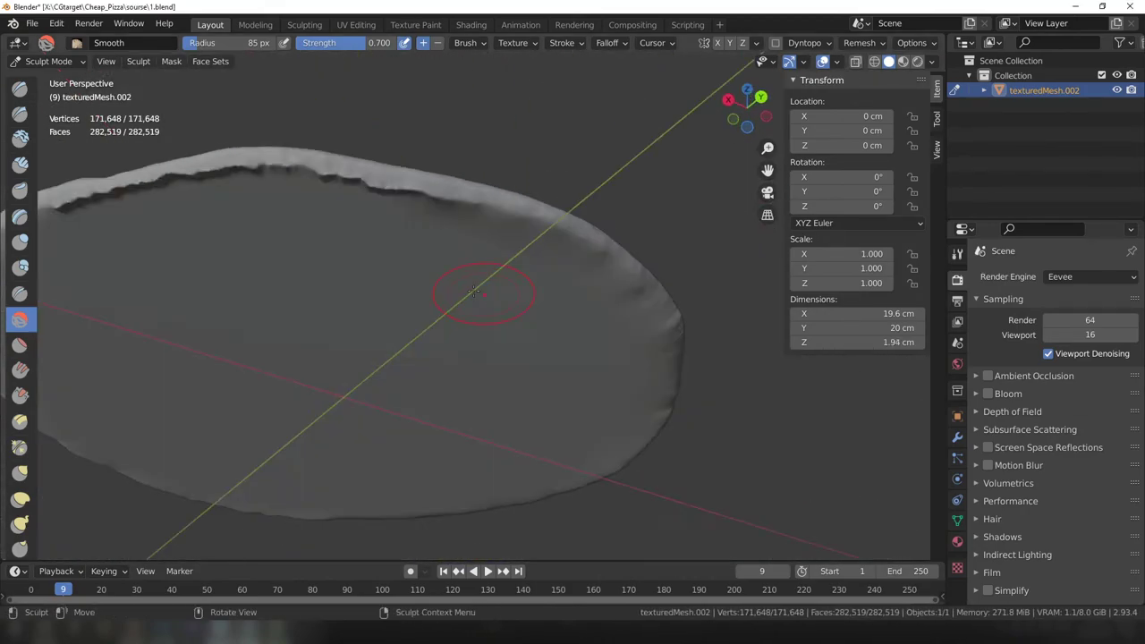
mouse_move(473, 289)
middle_mouse_down()
mouse_move(774, 101)
mouse_move(557, 268)
middle_mouse_up()
key("z")
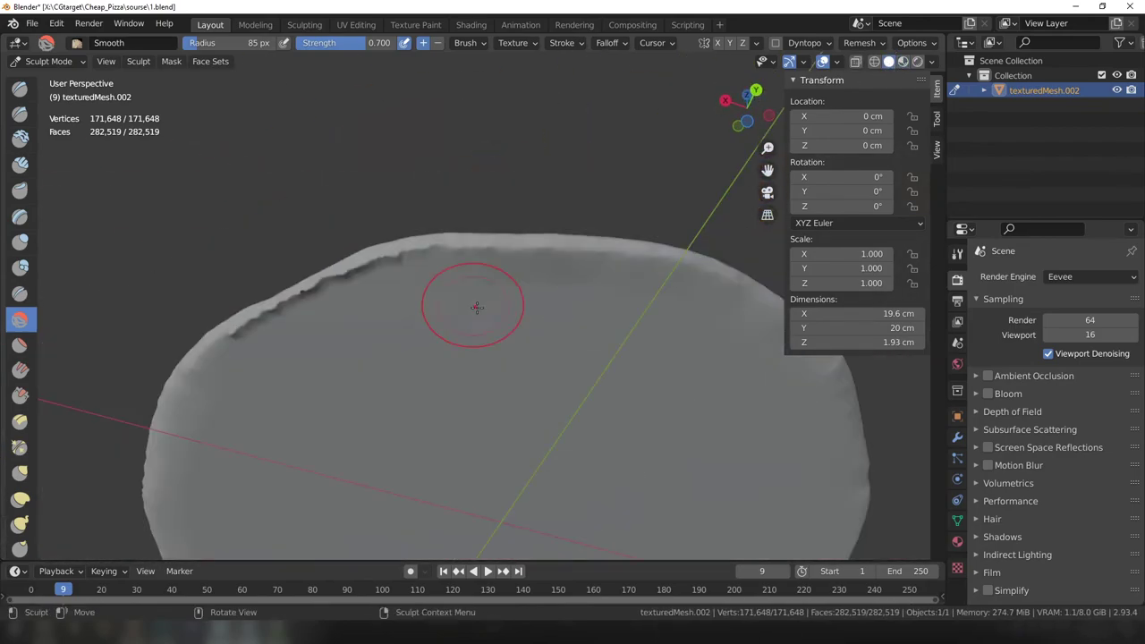
mouse_move(369, 283)
middle_mouse_down()
mouse_move(620, 277)
mouse_move(902, 72)
middle_mouse_up()
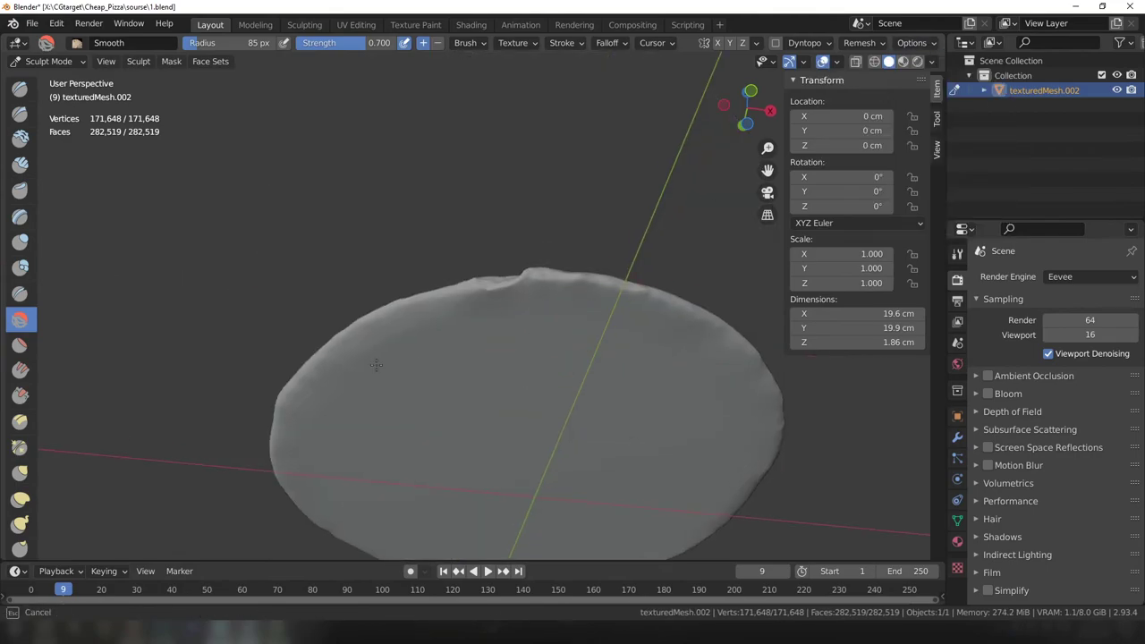
Review the smoothed grey underside and rim from low side angles, toggling the textured preview.
middle_click_drag(375, 364, 901, 72)
middle_click_drag(446, 303, 386, 303)
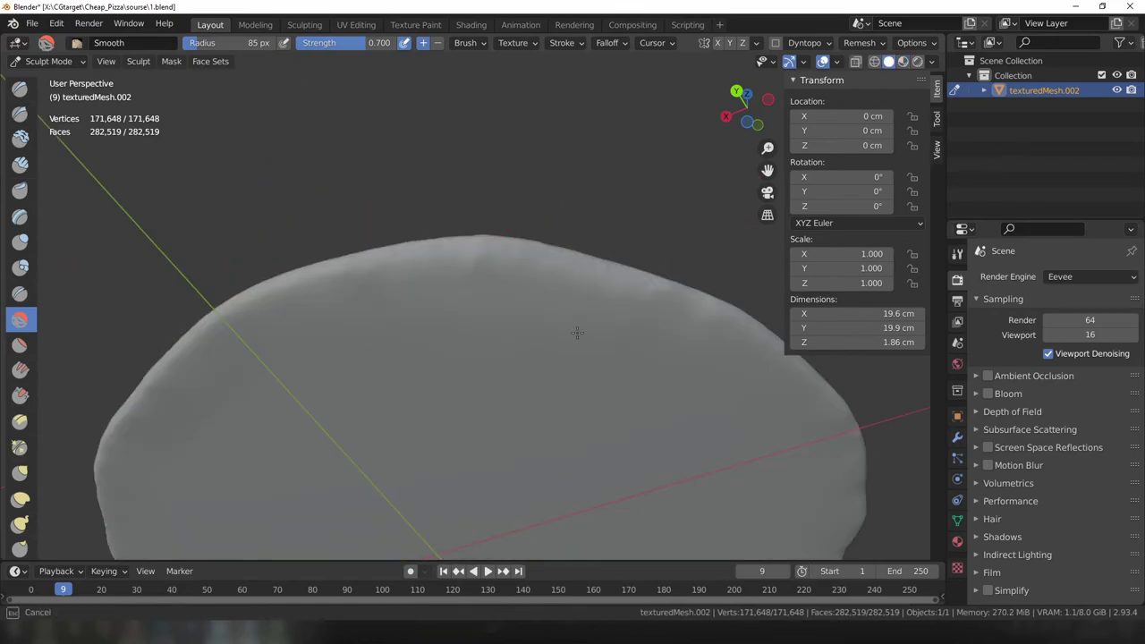
mouse_move(350, 311)
middle_mouse_down()
mouse_move(505, 325)
mouse_move(511, 282)
middle_mouse_up()
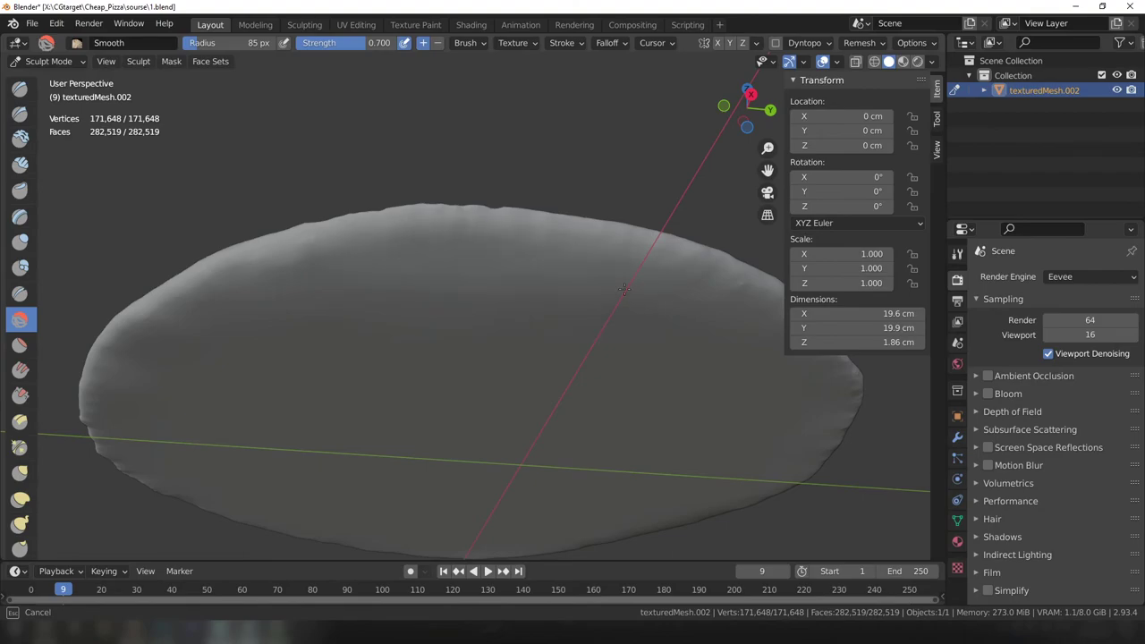
middle_click_drag(726, 176, 496, 315)
middle_click_drag(629, 309, 313, 192)
scroll(557, 396, "up", 3)
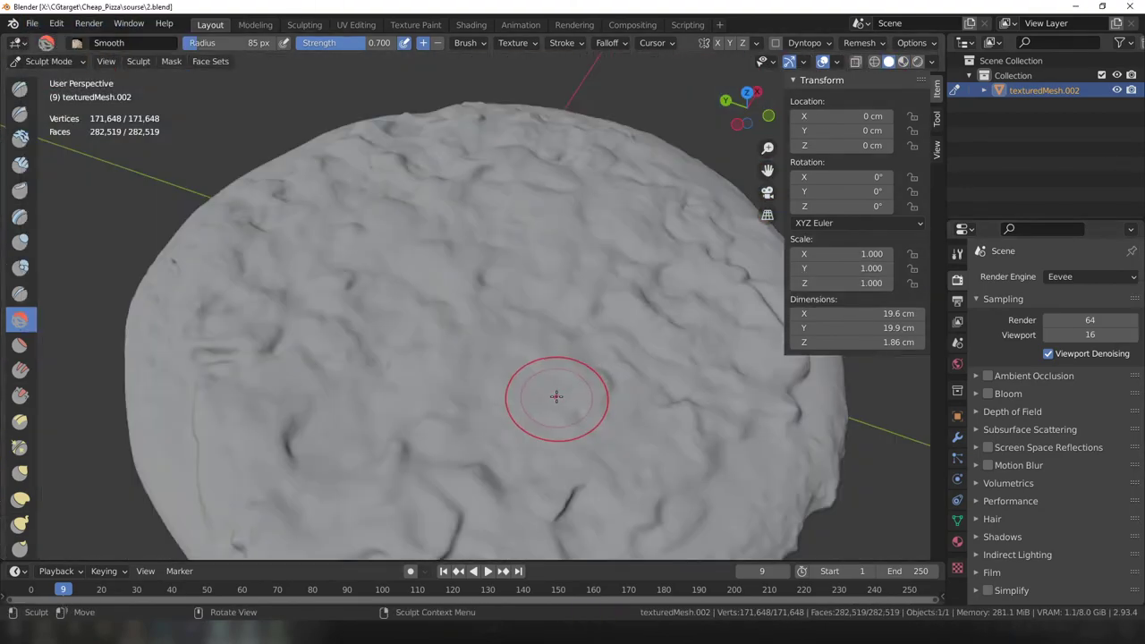
mouse_move(557, 397)
middle_mouse_down()
mouse_move(539, 397)
mouse_move(527, 348)
mouse_move(496, 329)
mouse_move(460, 408)
mouse_move(549, 319)
mouse_move(459, 325)
mouse_move(522, 426)
mouse_move(473, 285)
middle_mouse_up()
scroll(517, 342, "up", 4)
scroll(549, 319, "down", 3)
left_click(903, 62)
key("z")
Return to Object Mode, apply the scan's transforms with Ctrl+A, and enter Edit Mode.
key("z")
mouse_move(420, 318)
middle_mouse_down()
mouse_move(465, 340)
mouse_move(536, 286)
mouse_move(572, 304)
mouse_move(594, 266)
middle_mouse_up()
key("z")
key("ctrl+Tab")
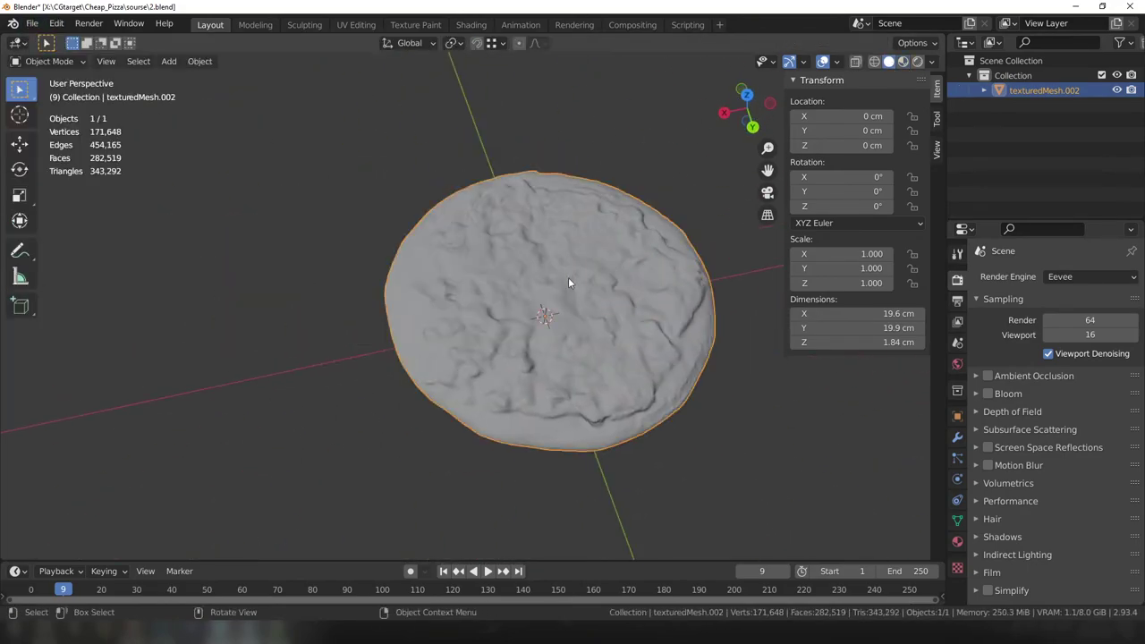
key("ctrl+a")
key("Tab")
Check the scan via Select All by Trait: Non Manifold, Loose Geometry and four-sided faces.
left_click(185, 61)
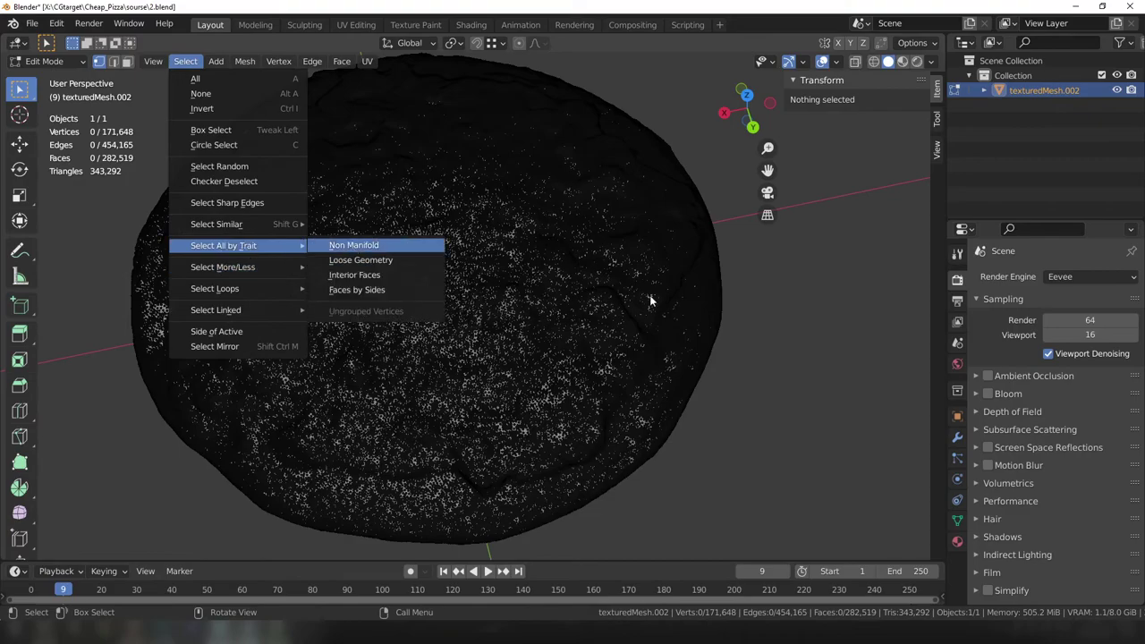
left_click(353, 244)
scroll(477, 301, "down", 5)
left_click(185, 60)
left_click(361, 259)
scroll(590, 261, "up", 5)
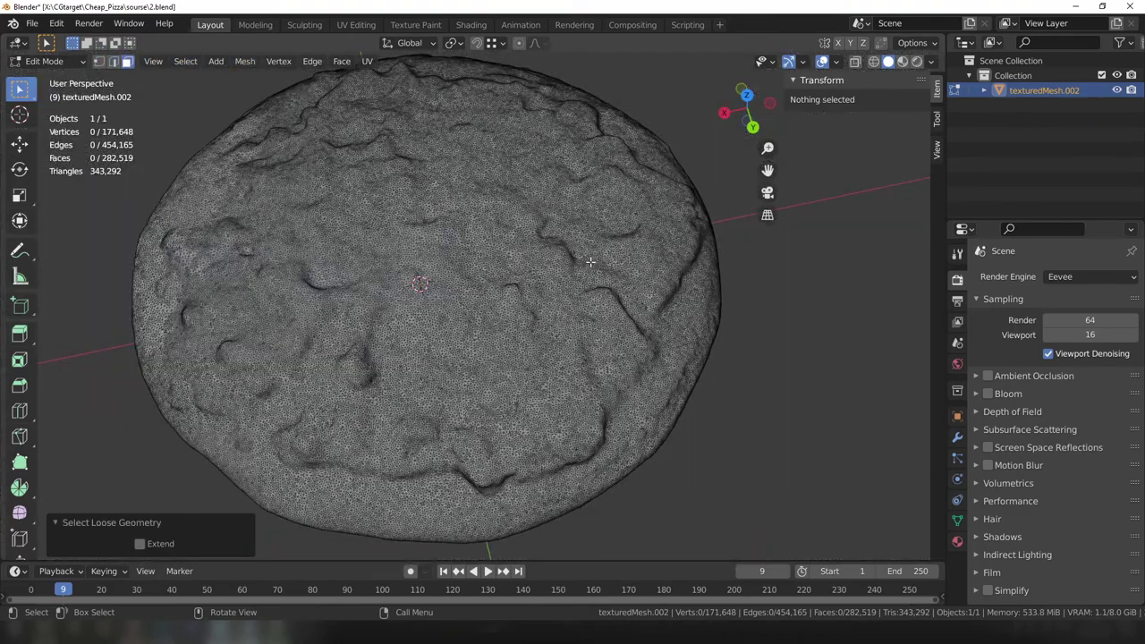
left_click(185, 61)
left_click(212, 81)
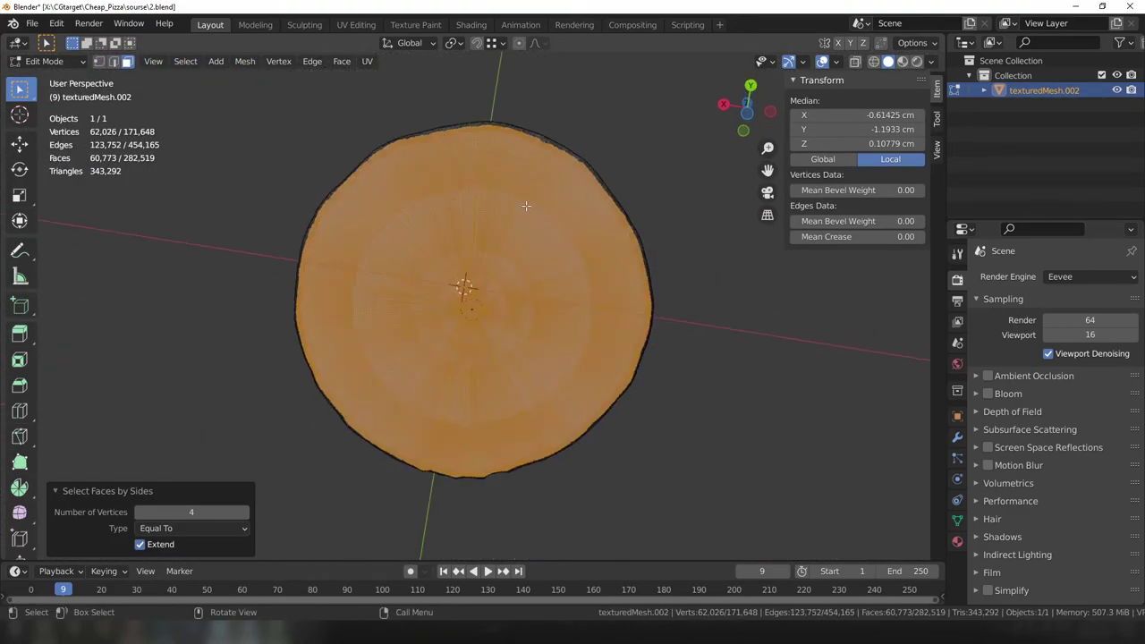
key("Tab")
Apply flat shading to the scan and view it in the textured preview.
left_click(934, 61)
middle_click_drag(473, 434, 466, 338)
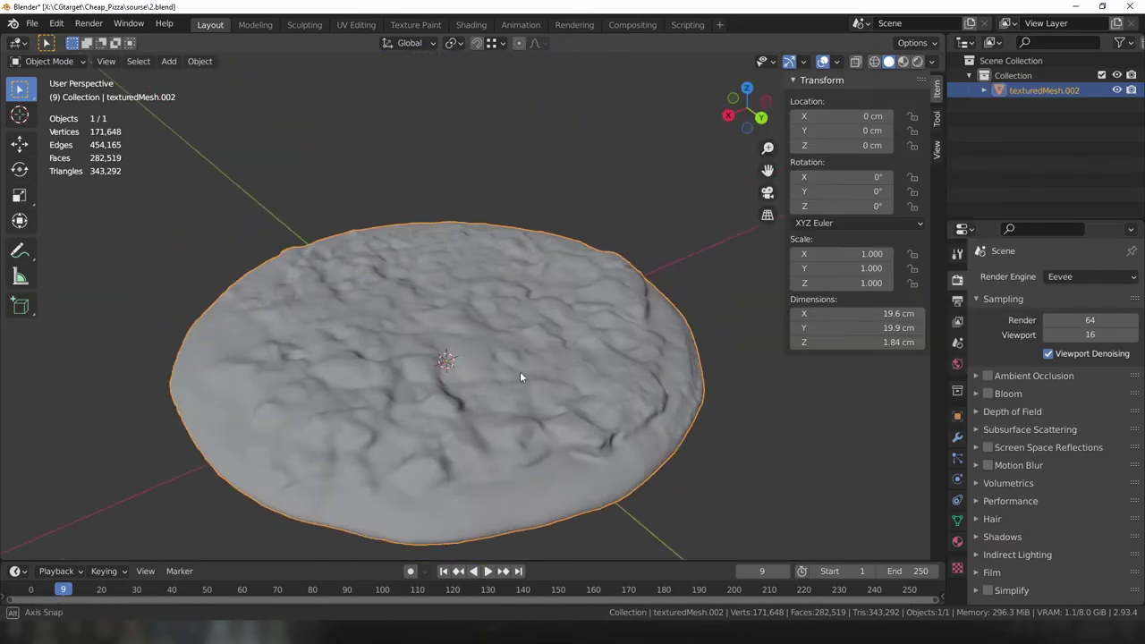
scroll(467, 338, "up", 5)
scroll(467, 338, "down", 5)
right_click(429, 307)
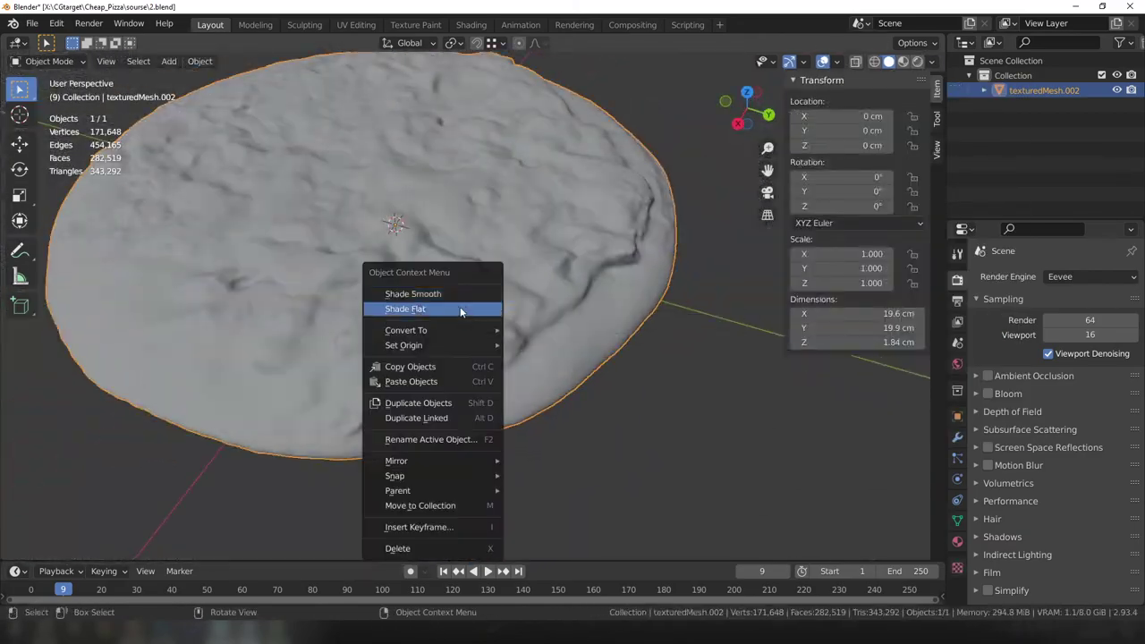
left_click(429, 307)
scroll(520, 360, "down", 2)
right_click(490, 287)
key("Escape")
middle_click_drag(491, 286, 674, 373)
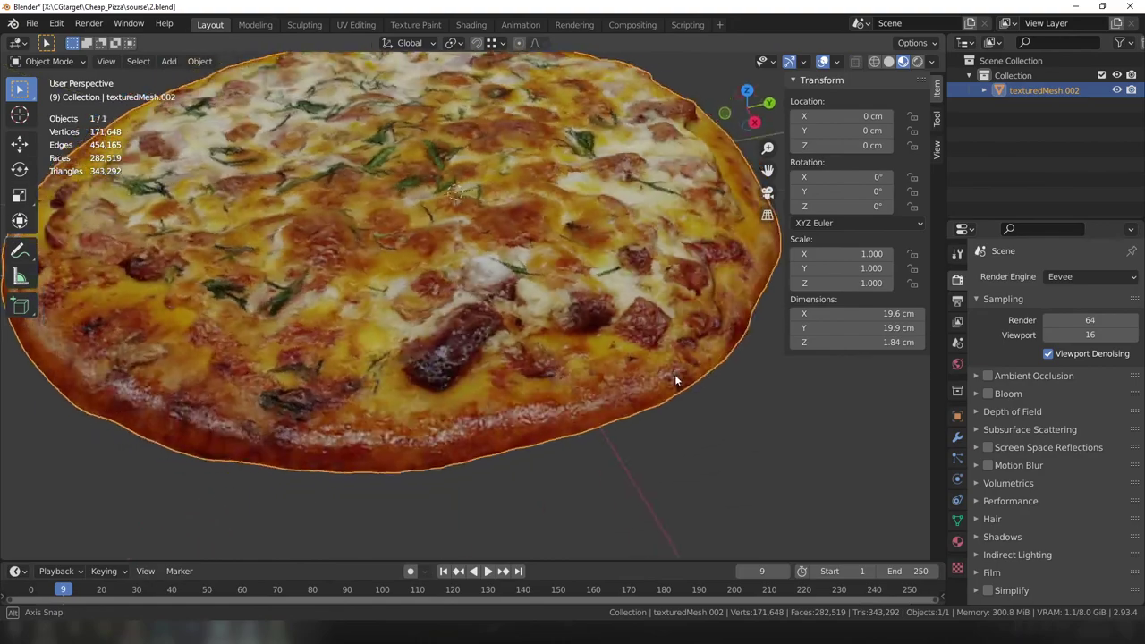
scroll(674, 374, "up", 3)
scroll(537, 367, "down", 3)
Move the pizza along Z so its base sits on the ground line.
middle_click_drag(537, 368, 398, 277)
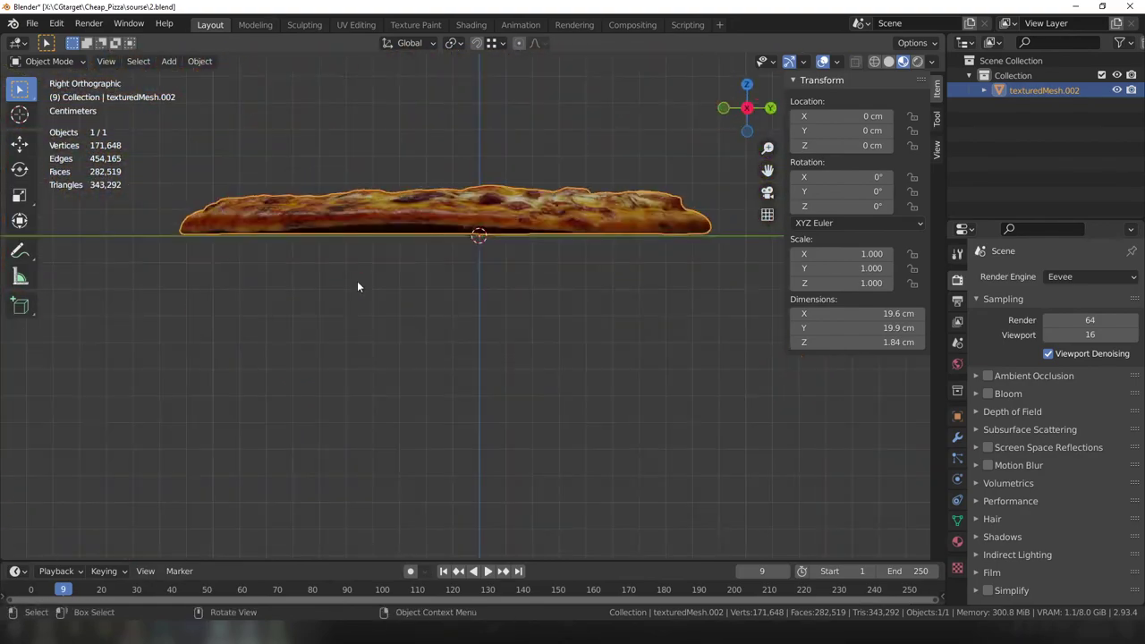
key("g")
key("z")
left_click(513, 307)
scroll(497, 304, "up", 2)
scroll(566, 312, "up", 3)
middle_click_drag(567, 312, 358, 379, "alt")
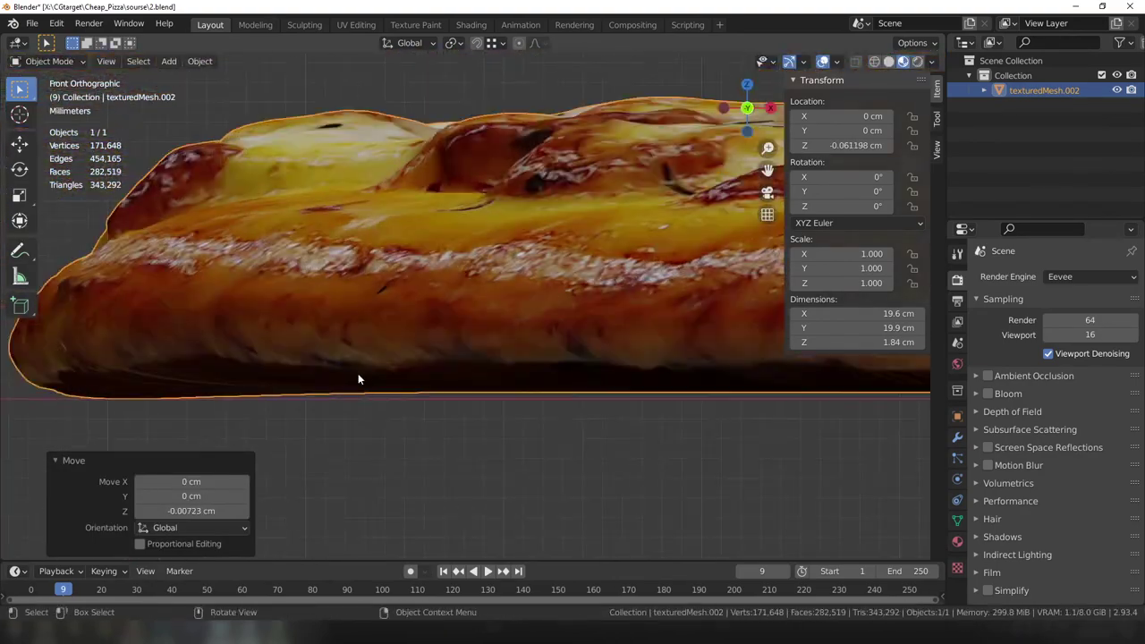
Tilt the pizza slightly about Y and readjust its Z height so it sits level.
scroll(357, 379, "down", 2)
scroll(622, 346, "down", 3)
key("r")
left_click(640, 392)
key("g")
key("z")
left_click(453, 351)
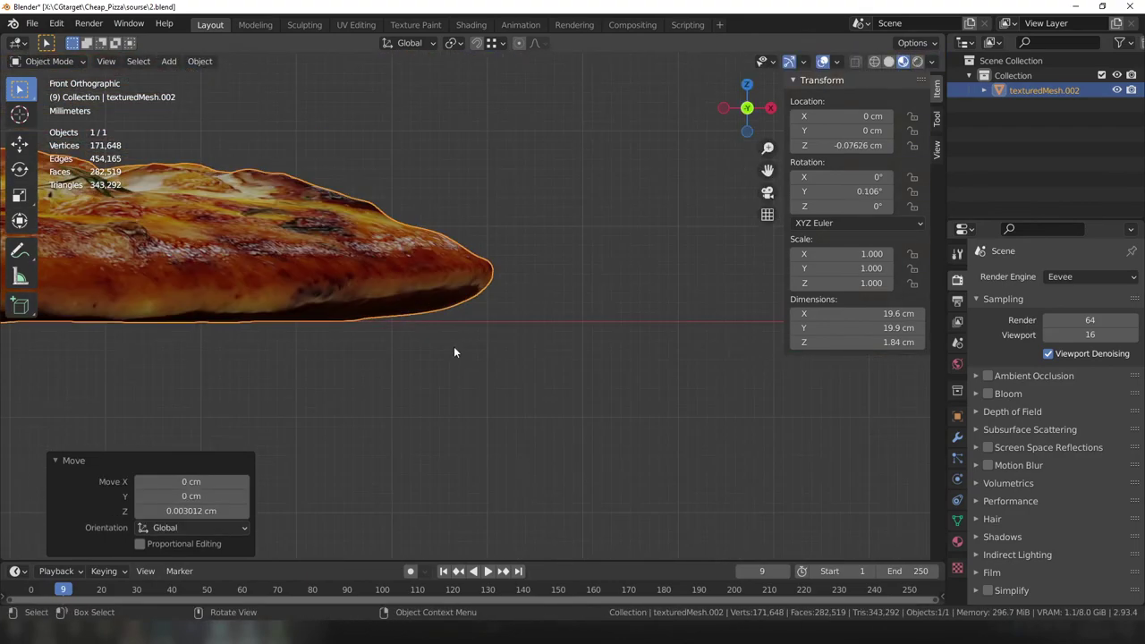
Save the levelled scan with Ctrl+S, reapply all transforms, and browse the export formats.
middle_click_drag(454, 352, 559, 307, "alt")
middle_click_drag(496, 338, 533, 350)
key("ctrl+s")
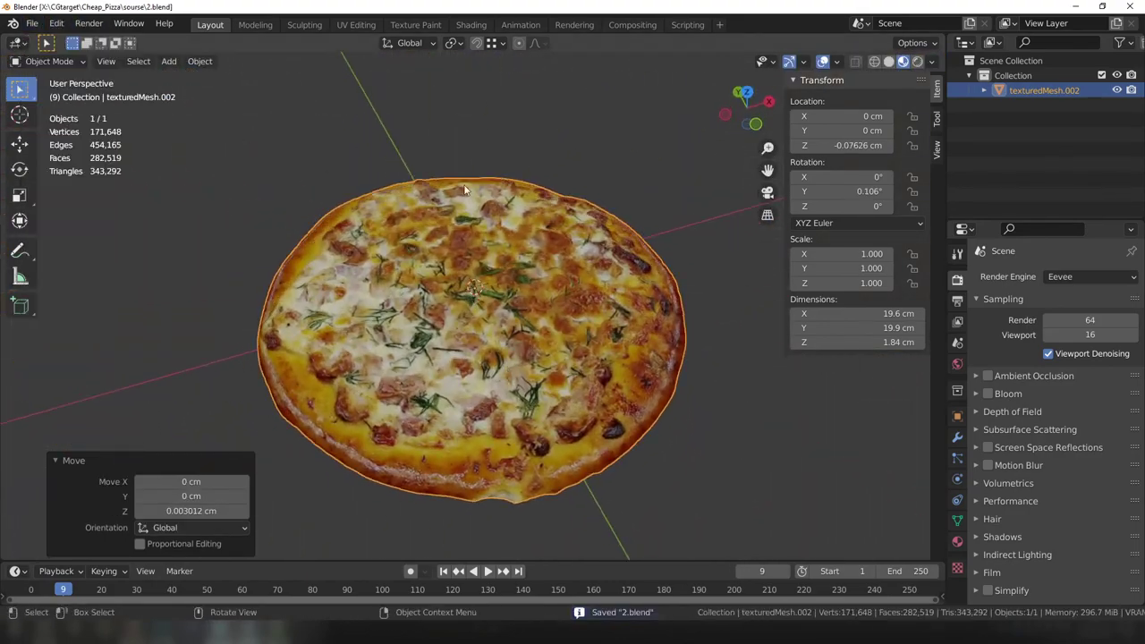
middle_click_drag(464, 190, 483, 348)
key("ctrl+a")
left_click(486, 347)
left_click(32, 24)
left_click(438, 453)
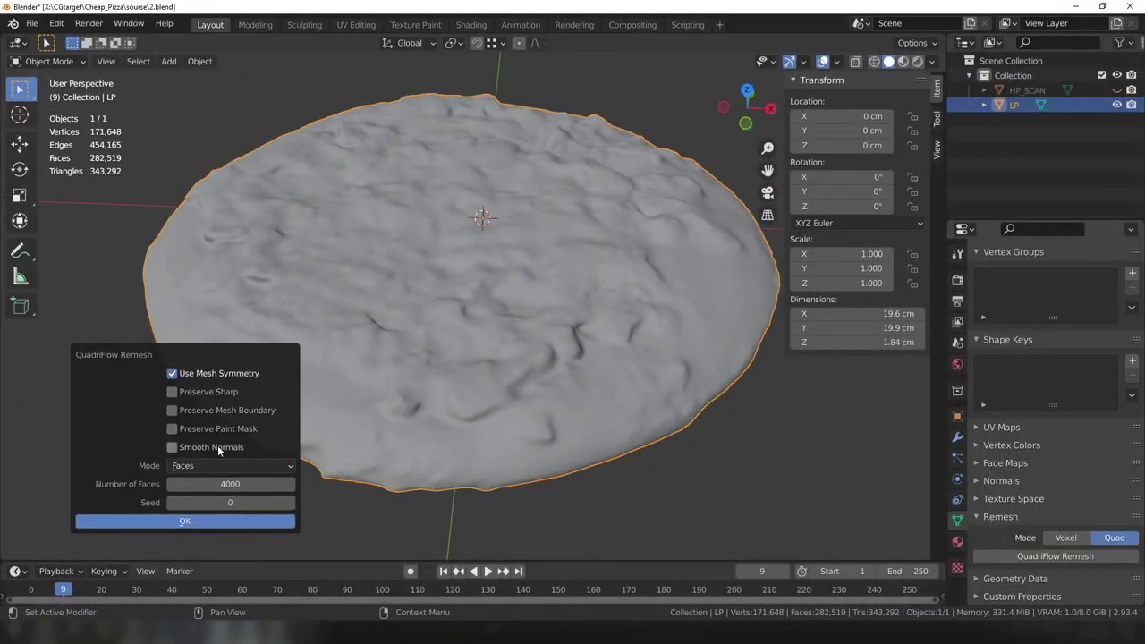
Run QuadriFlow Remesh with Preserve Sharp enabled and inspect the resulting quads in Edit Mode.
left_click(173, 391)
type("5000")
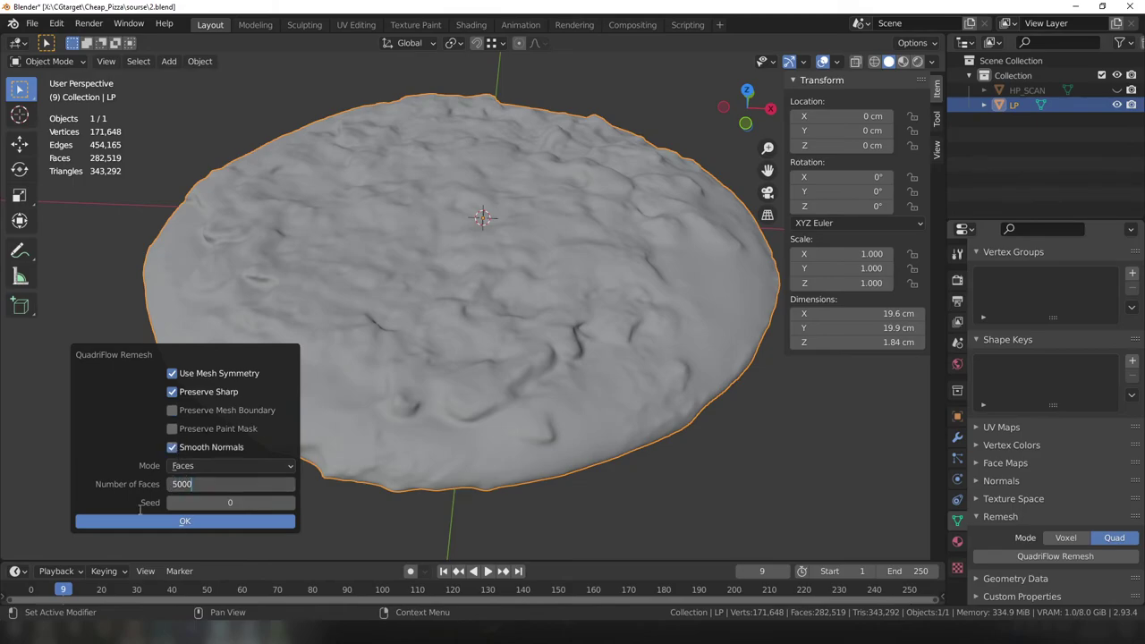
left_click(141, 520)
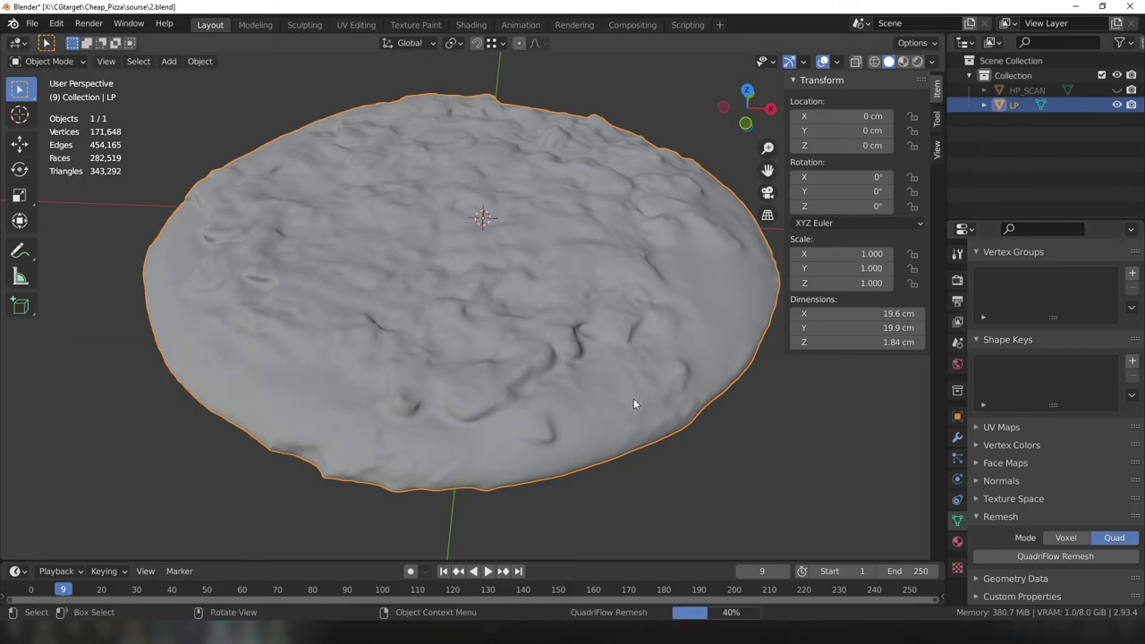
key("Tab")
mouse_move(633, 398)
middle_mouse_down()
mouse_move(671, 350)
mouse_move(537, 375)
middle_mouse_up()
key("Tab")
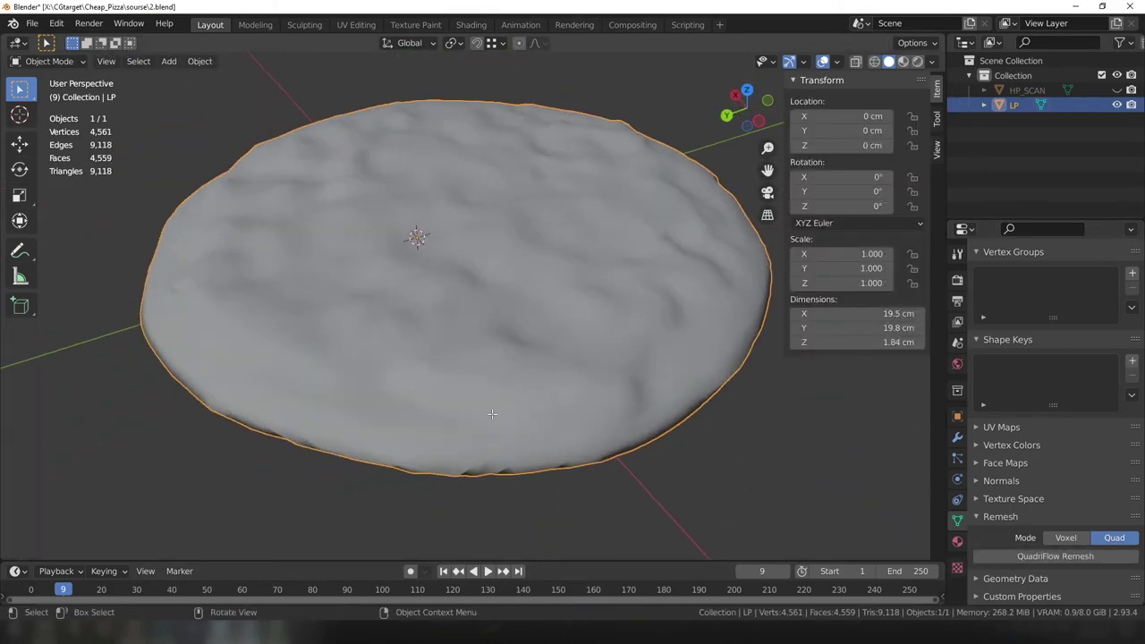
key("Tab")
scroll(459, 383, "up", 3)
key("Tab")
scroll(459, 382, "up", 2)
key("Tab")
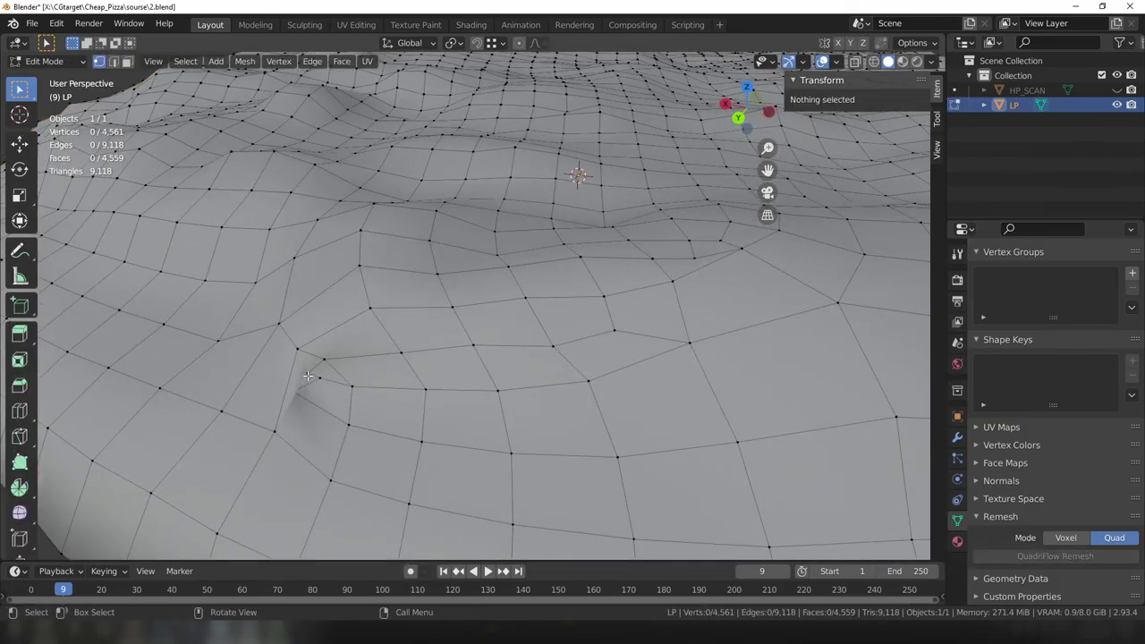
Look over the quad topology side-on, then undo the remesh back to the dense scan.
scroll(459, 383, "down", 3)
scroll(483, 389, "down", 3)
mouse_move(500, 391)
middle_mouse_down()
mouse_move(413, 456)
mouse_move(467, 403)
mouse_move(680, 357)
mouse_move(481, 307)
mouse_move(313, 497)
mouse_move(412, 317)
mouse_move(537, 340)
mouse_move(536, 295)
middle_mouse_up()
scroll(680, 357, "up", 5)
key("Tab")
scroll(576, 341, "down", 3)
middle_click_drag(581, 353, 589, 337)
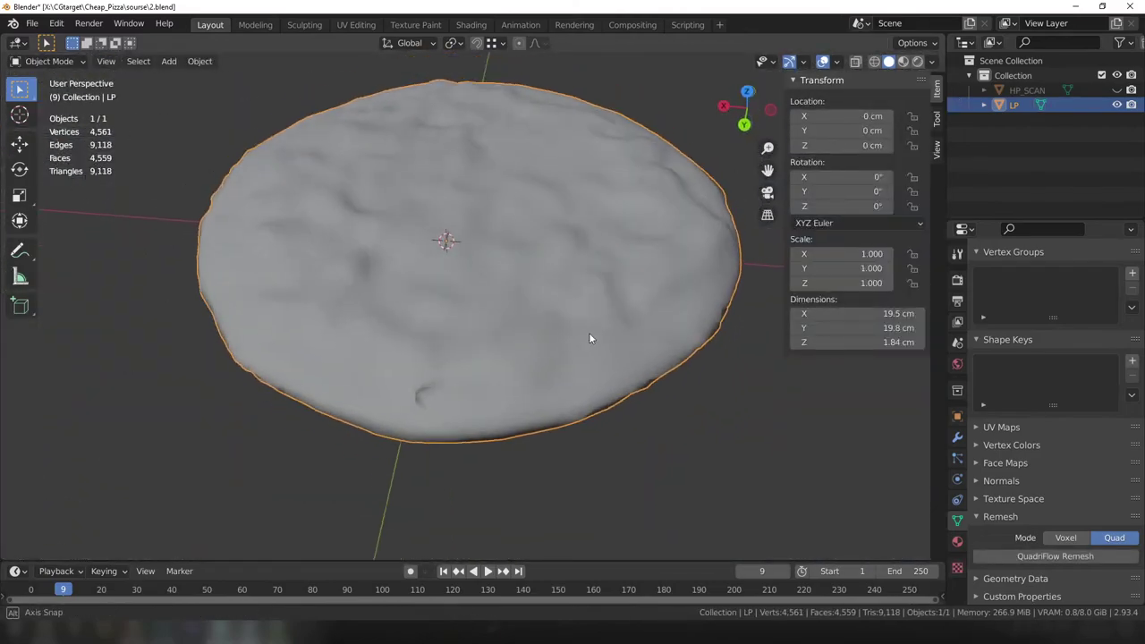
key("ctrl+z")
key("ctrl+z")
key("ctrl+z")
key("ctrl+z")
key("ctrl+z")
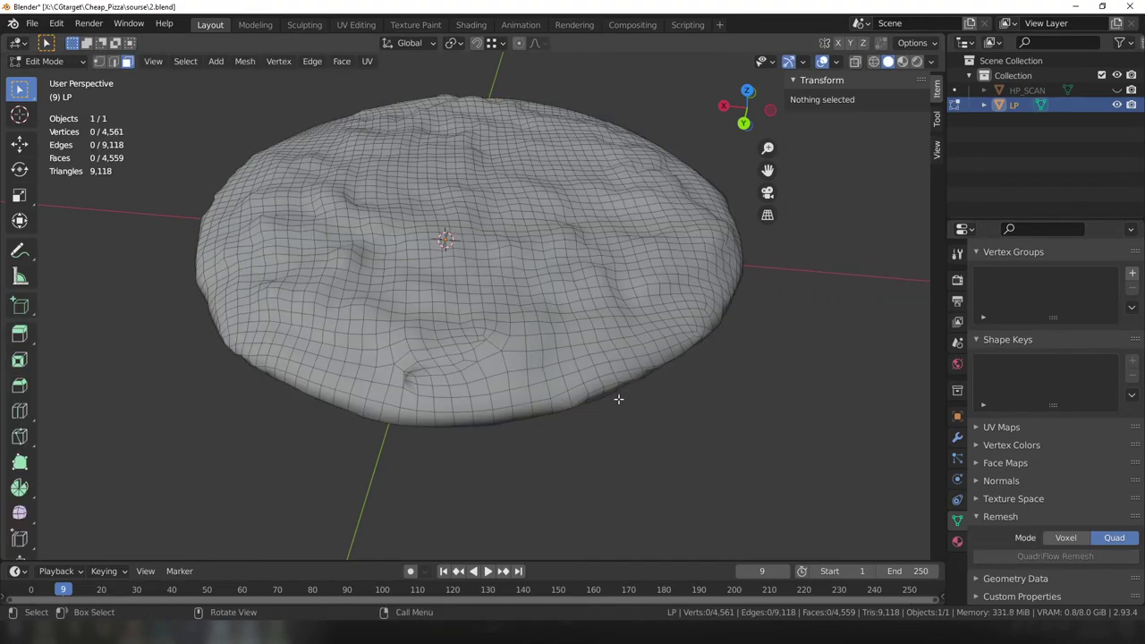
key("ctrl+z")
Rerun QuadriFlow Remesh with Number of Faces set to 4000 and inspect the new topology.
left_click(1091, 555)
left_click(442, 487)
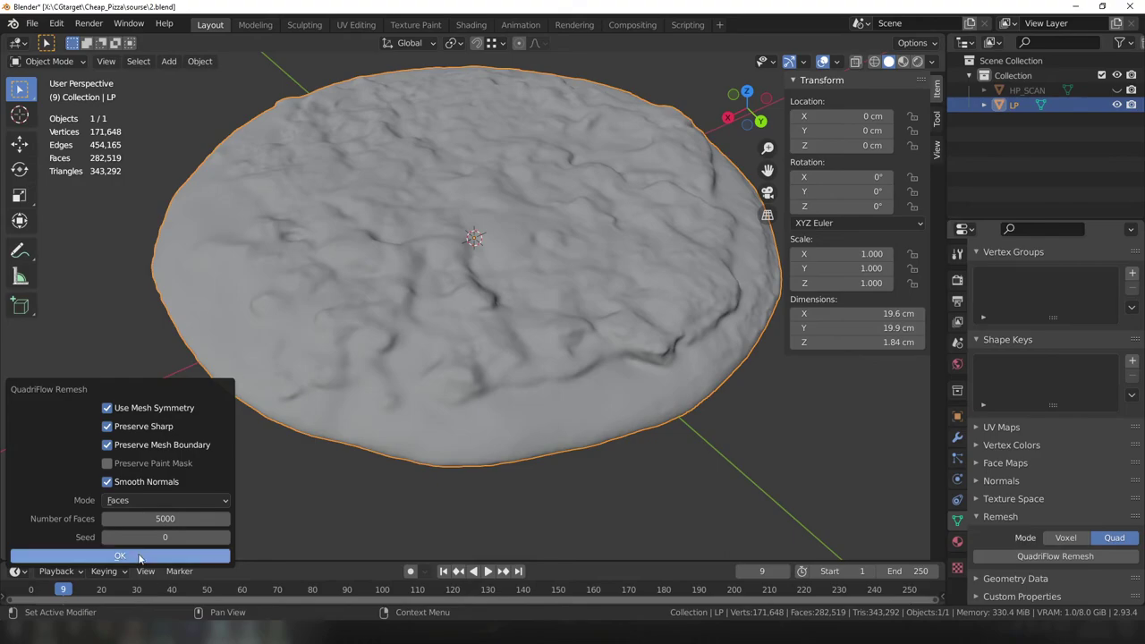
left_click(138, 556)
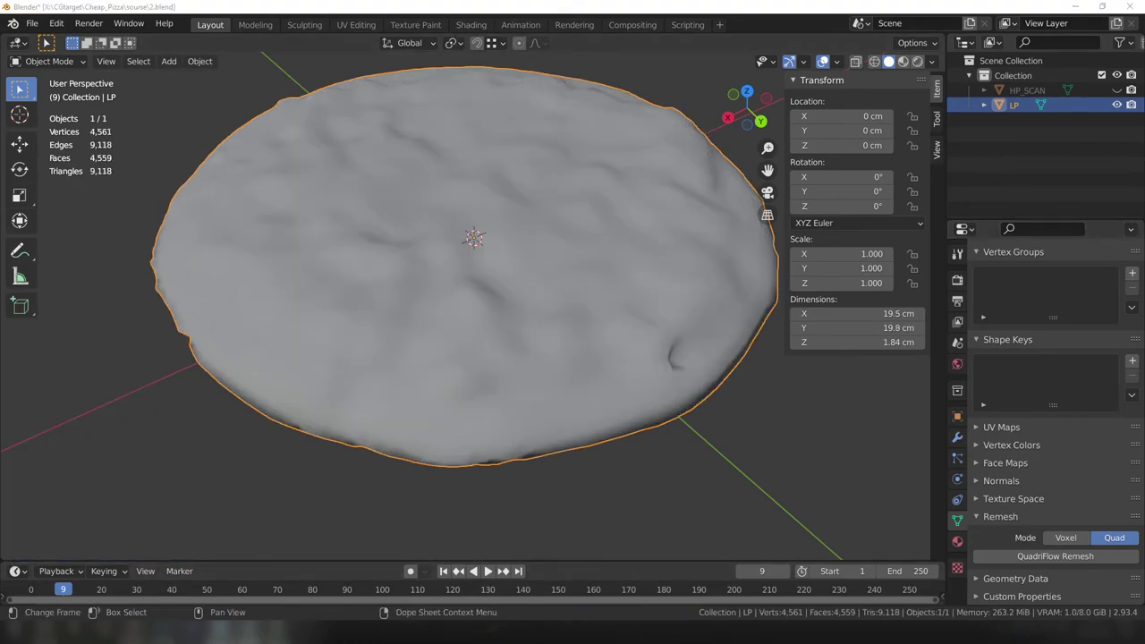
key("Tab")
mouse_move(575, 363)
middle_mouse_down()
mouse_move(775, 314)
mouse_move(664, 378)
mouse_move(520, 321)
mouse_move(524, 337)
mouse_move(501, 348)
mouse_move(470, 322)
mouse_move(533, 290)
mouse_move(518, 291)
mouse_move(509, 379)
mouse_move(639, 443)
mouse_move(409, 299)
middle_mouse_up()
Redo the QuadriFlow Remesh on LP to get a 4,684-face quad mesh.
key("Tab")
left_click(1054, 555)
left_click(1022, 604)
mouse_move(547, 331)
middle_mouse_down()
mouse_move(790, 300)
mouse_move(400, 346)
mouse_move(626, 402)
middle_mouse_up()
key("Tab")
key("ctrl+z")
key("ctrl+z")
left_click(1054, 555)
left_click(1029, 610)
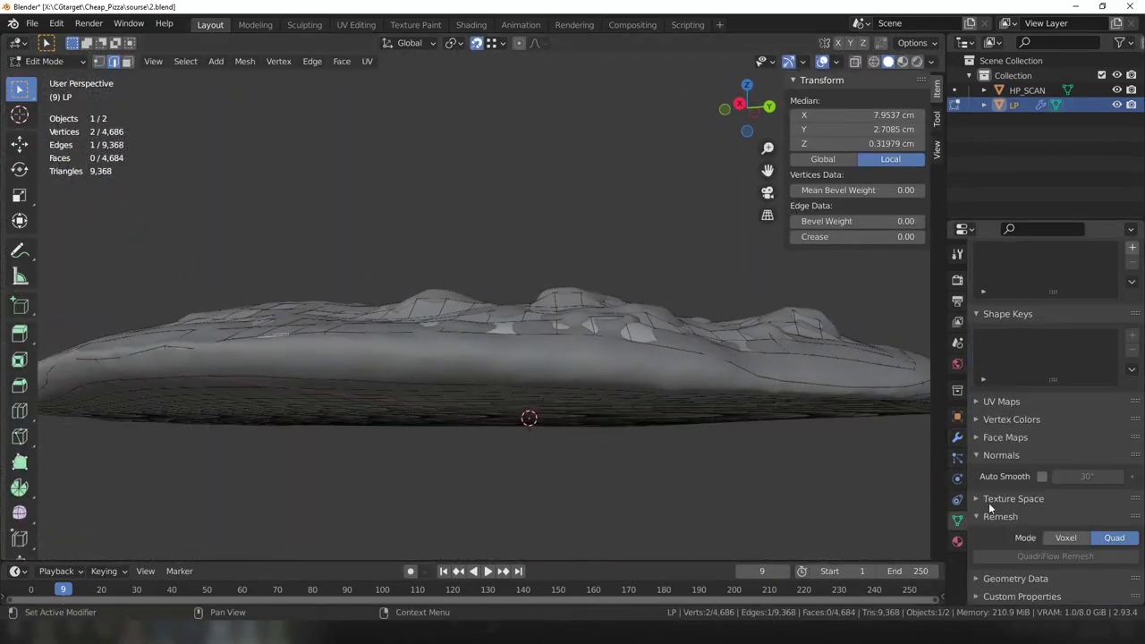
Enable In Front so the low-poly mesh shows over HP_SCAN.
left_click(956, 416)
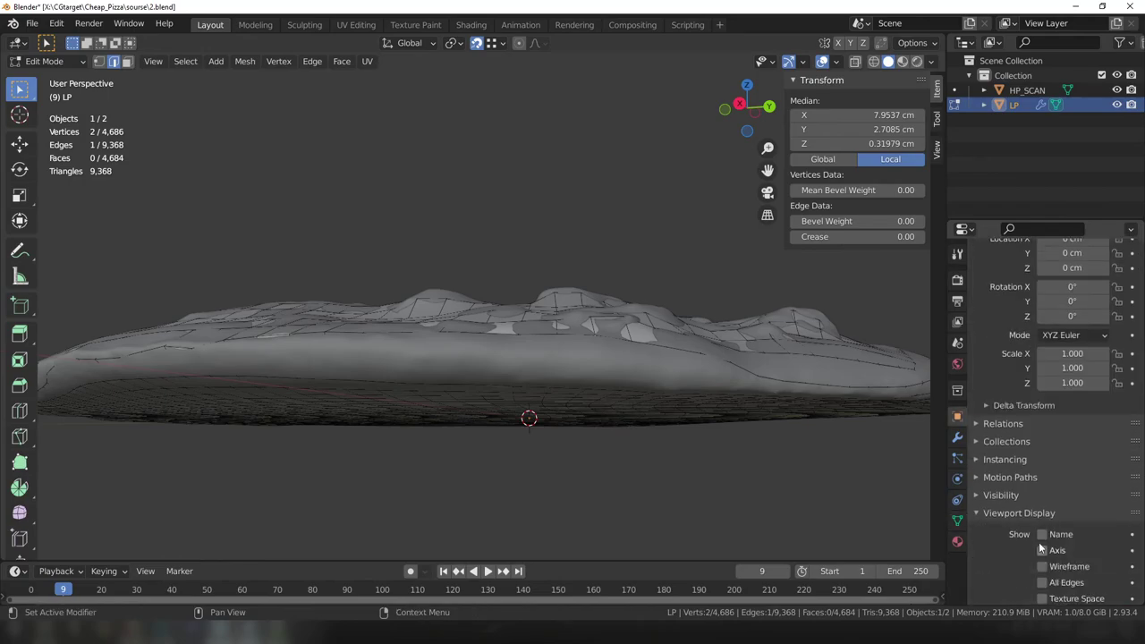
scroll(1038, 542, "down", 3)
left_click(1042, 503)
Move the first two stray rim vertices back onto the scanned crust.
middle_click_drag(536, 402, 626, 376)
left_click_drag(657, 362, 668, 367)
scroll(715, 387, "up", 2)
key("g")
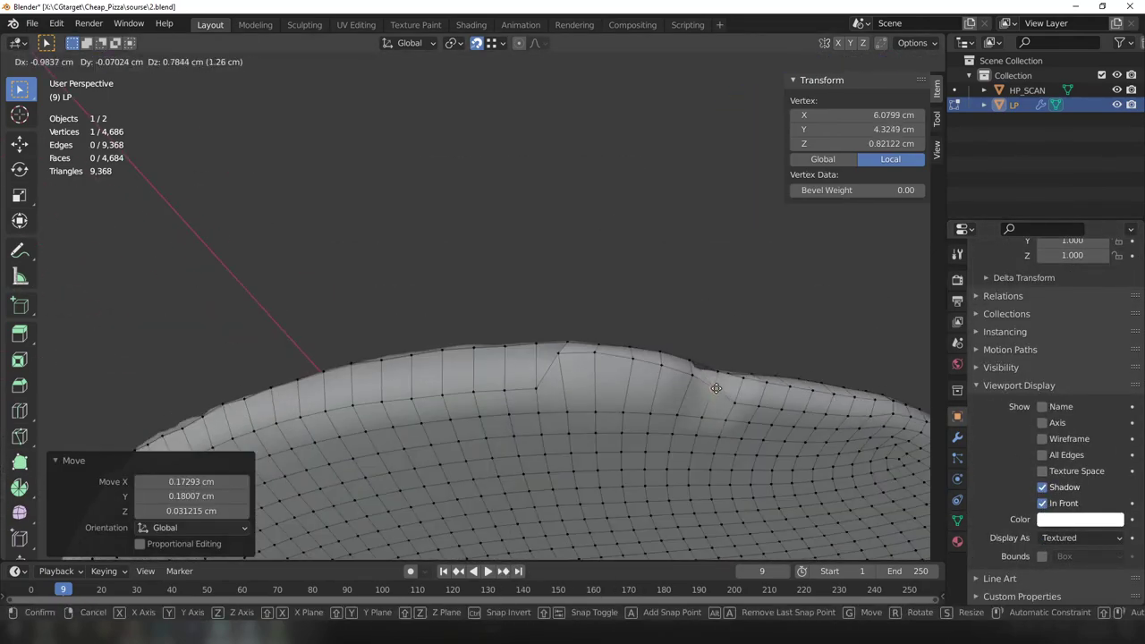
left_click(531, 354)
scroll(738, 317, "down", 3)
middle_click_drag(739, 317, 554, 373)
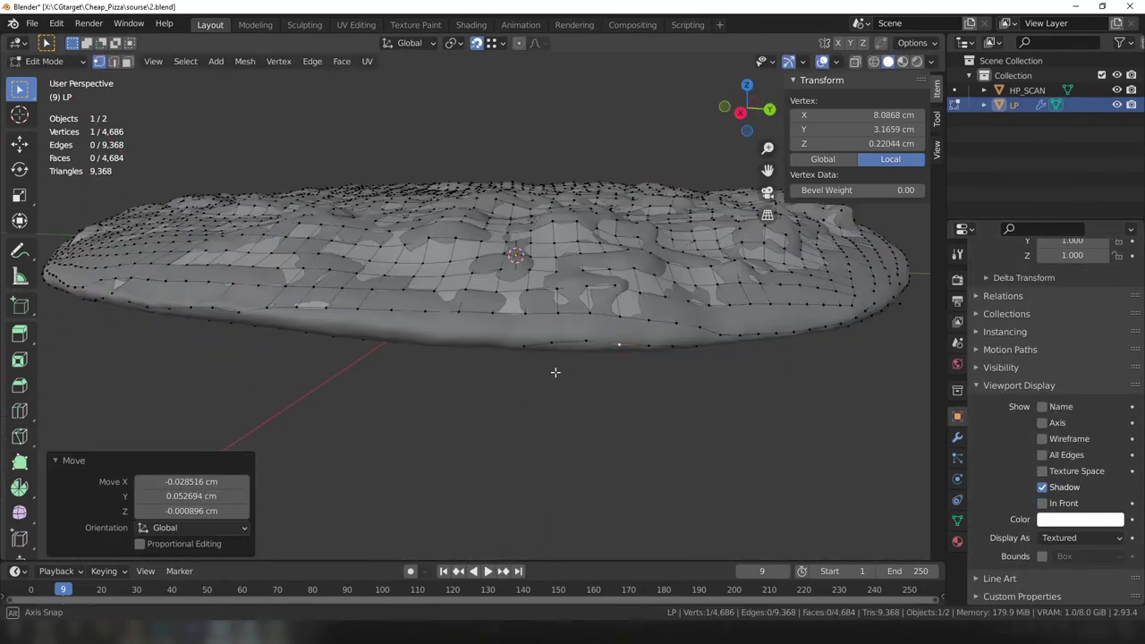
scroll(495, 320, "up", 2)
middle_click_drag(562, 327, 474, 332)
key("g")
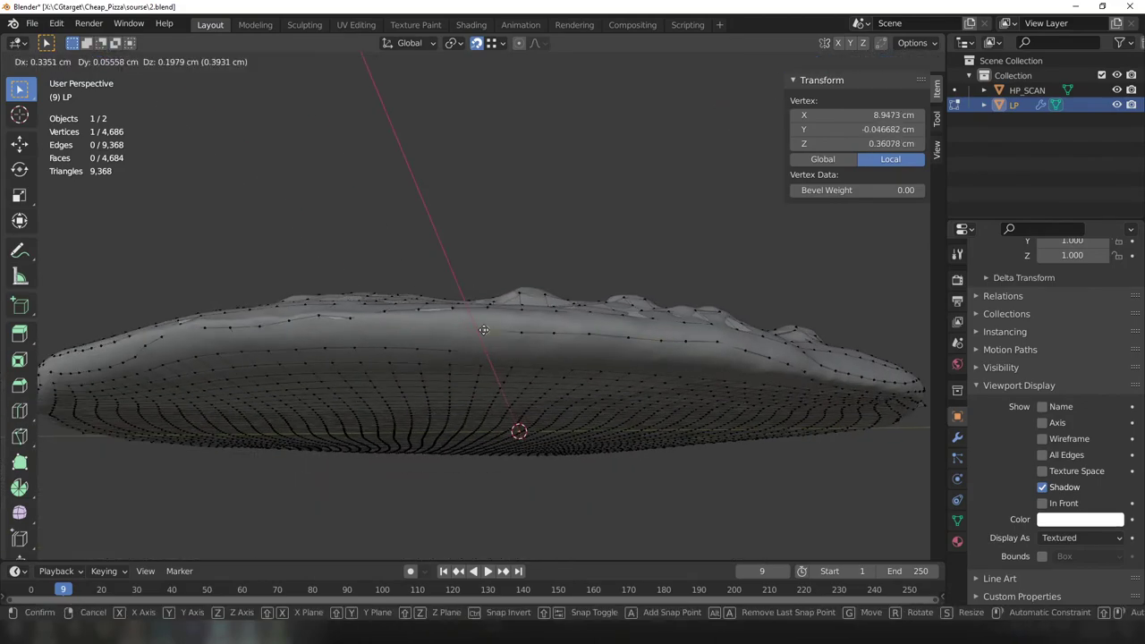
left_click(531, 332)
Reposition several more rim vertices along the right side to follow the crust.
key("g")
scroll(537, 324, "up", 2)
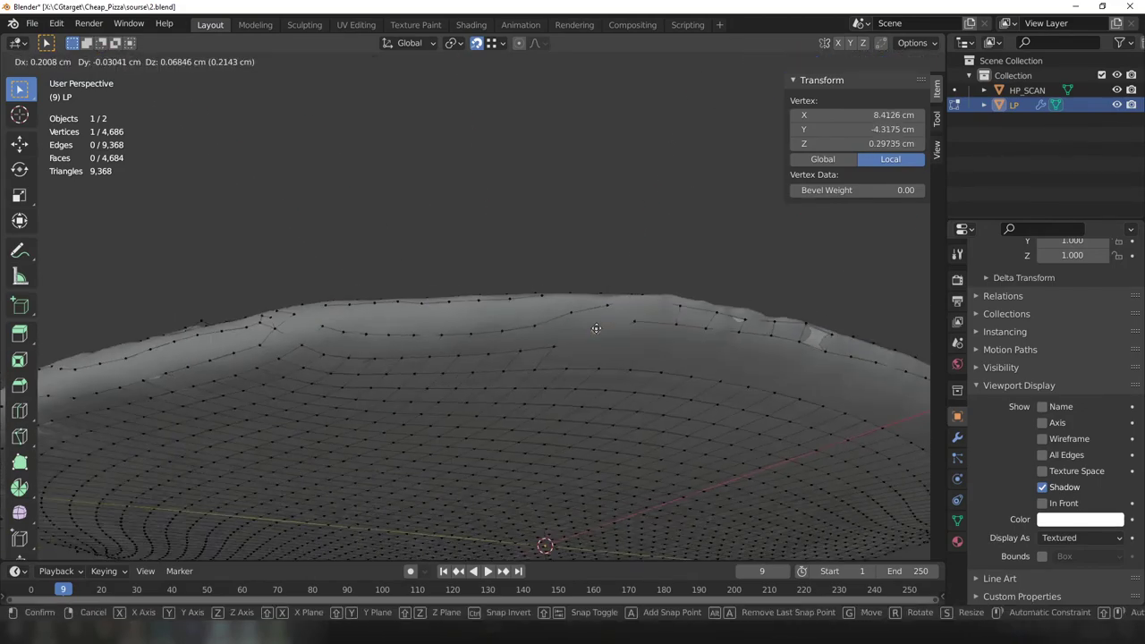
middle_click_drag(537, 325, 539, 282)
left_click(422, 293)
middle_click_drag(422, 293, 570, 254)
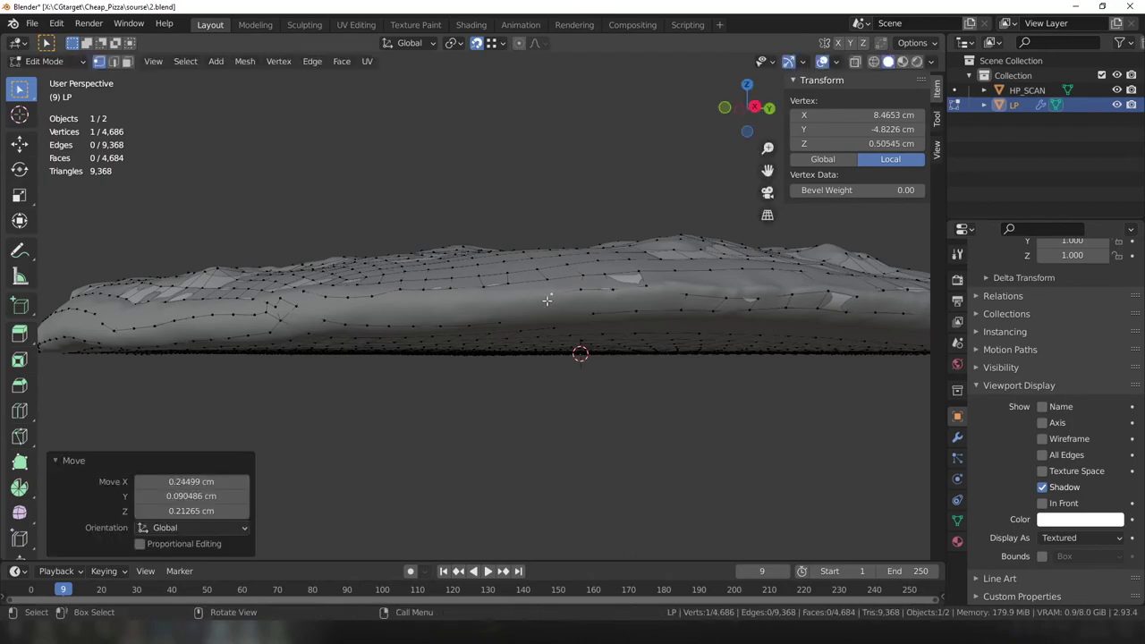
left_click(483, 294)
middle_click_drag(483, 294, 448, 322)
scroll(388, 307, "up", 3)
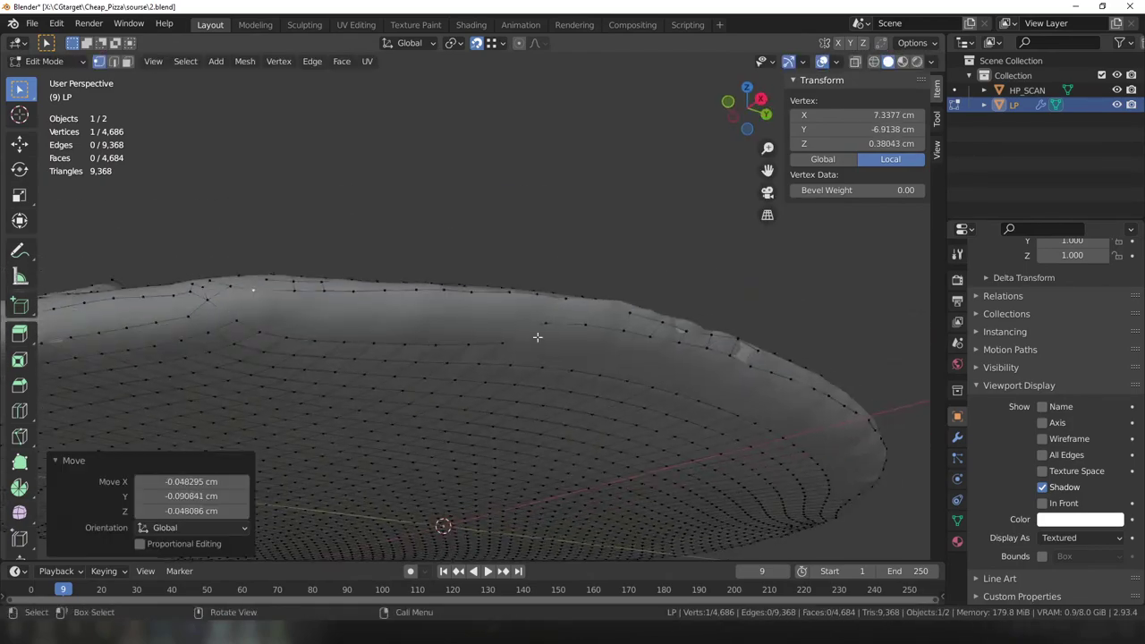
key("g")
left_click(542, 283)
middle_click_drag(542, 283, 473, 273)
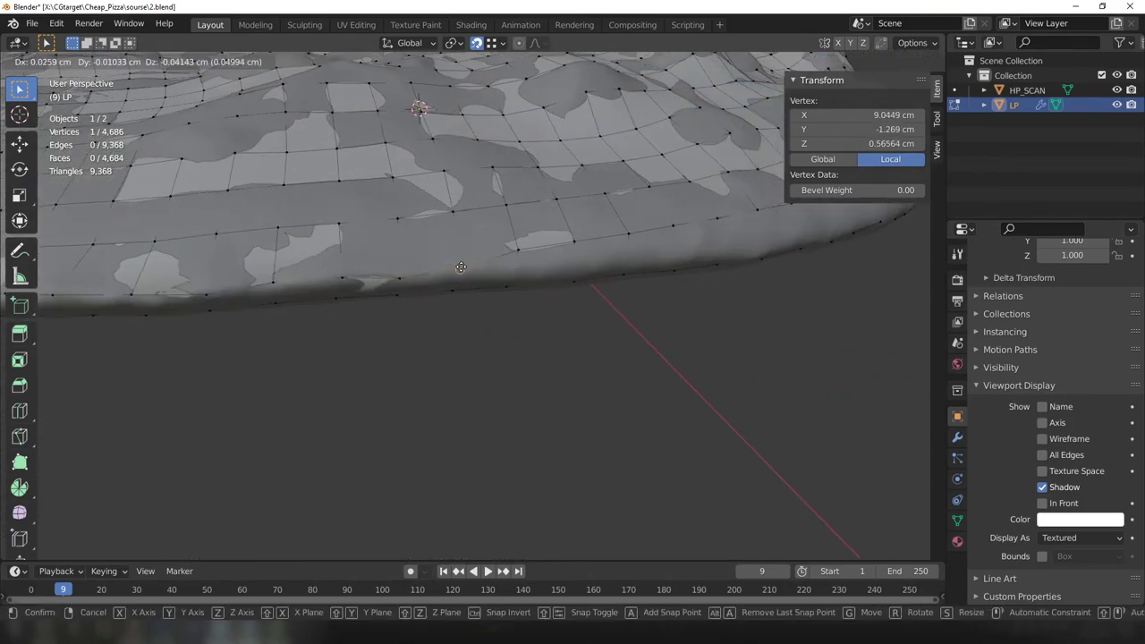
key("g")
left_click(473, 273)
key("g")
left_click(590, 255)
middle_click_drag(590, 255, 454, 254)
key("g")
left_click(454, 254)
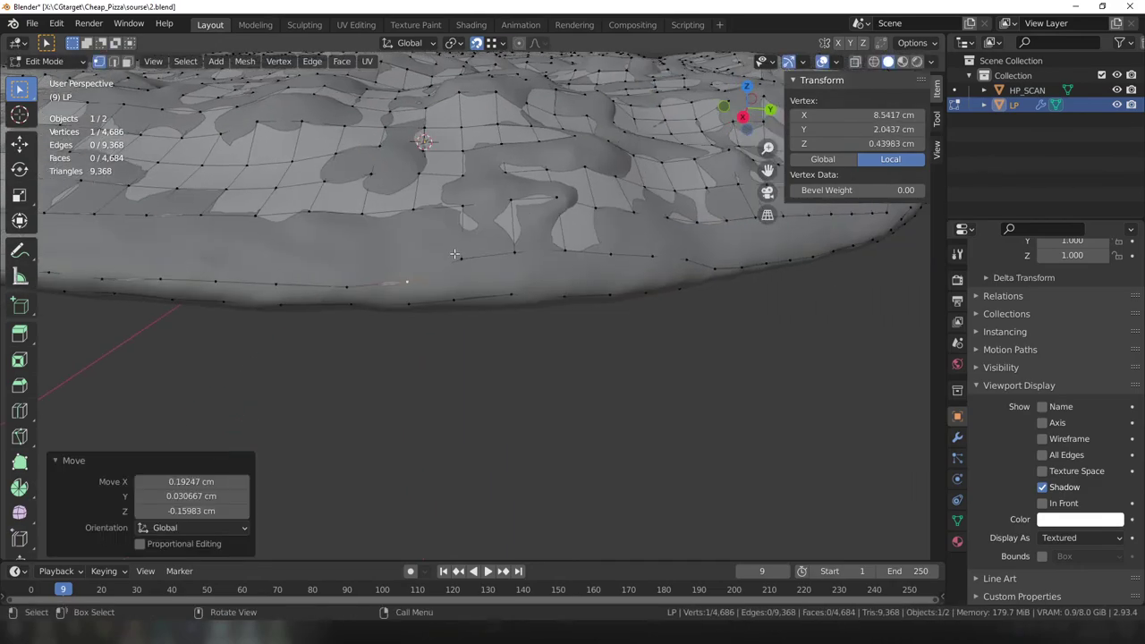
left_click(650, 271)
mouse_move(650, 271)
middle_mouse_down()
mouse_move(562, 353)
mouse_move(491, 257)
middle_mouse_up()
Check the snapping options, then pull further rim vertices onto the scan.
key("ctrl+shift+Tab")
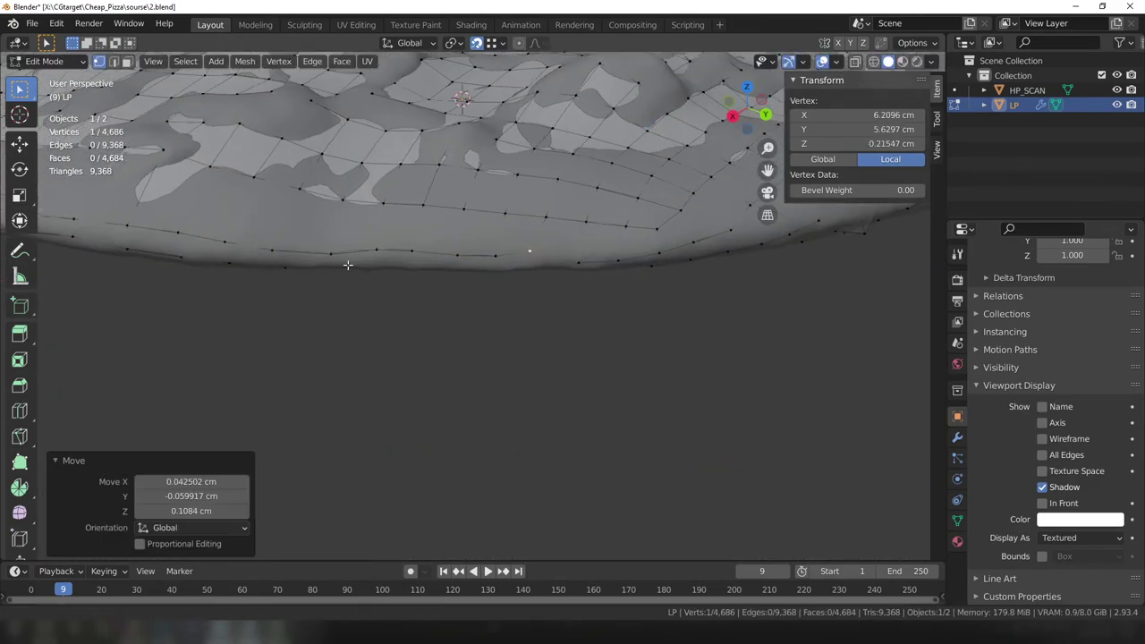
middle_click_drag(608, 274, 619, 264)
key("g")
mouse_move(361, 313)
middle_mouse_down()
mouse_move(560, 370)
mouse_move(485, 312)
middle_mouse_up()
key("g")
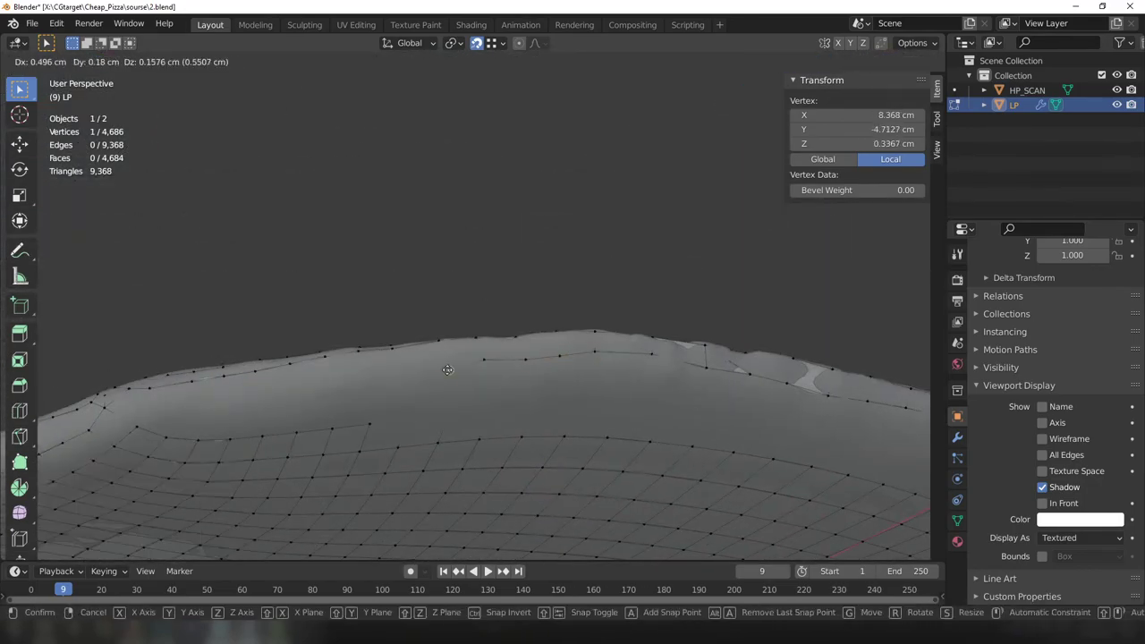
middle_click_drag(447, 369, 621, 311)
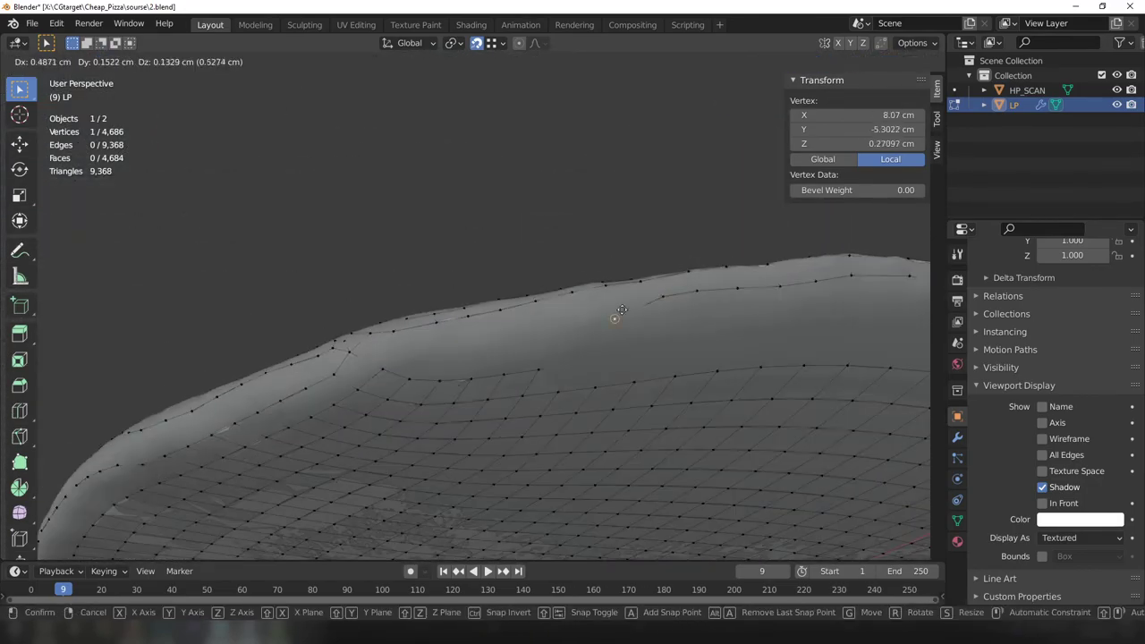
left_click(405, 346)
key("g")
mouse_move(543, 542)
middle_mouse_down()
mouse_move(509, 332)
mouse_move(563, 330)
middle_mouse_up()
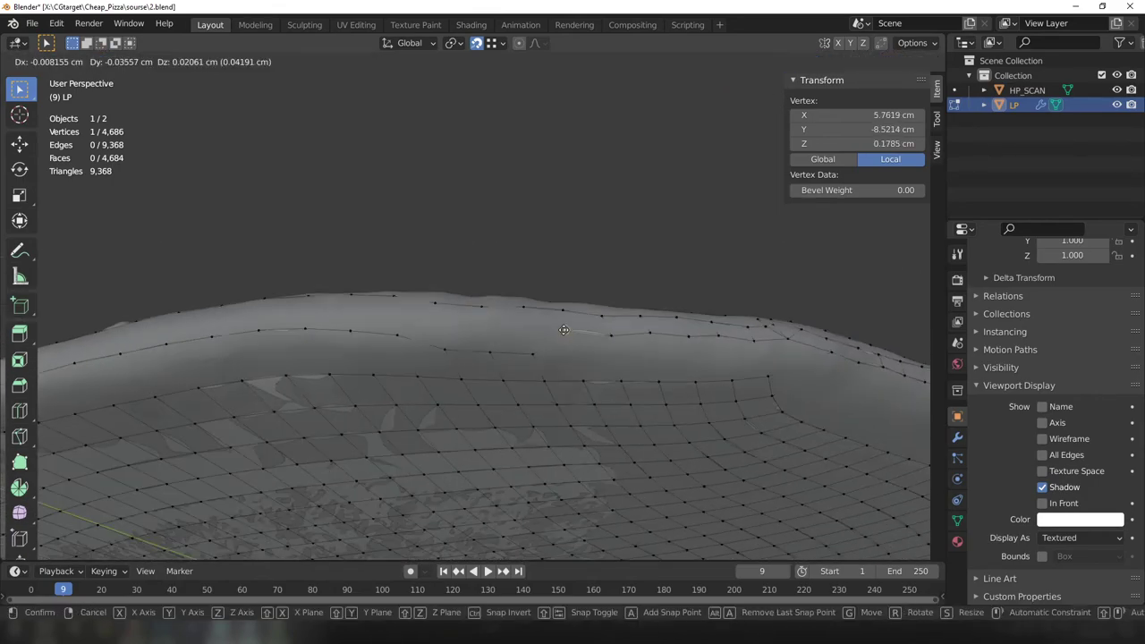
left_click(442, 321)
mouse_move(442, 321)
middle_mouse_down()
mouse_move(549, 335)
mouse_move(601, 300)
middle_mouse_up()
key("g")
left_click(602, 300)
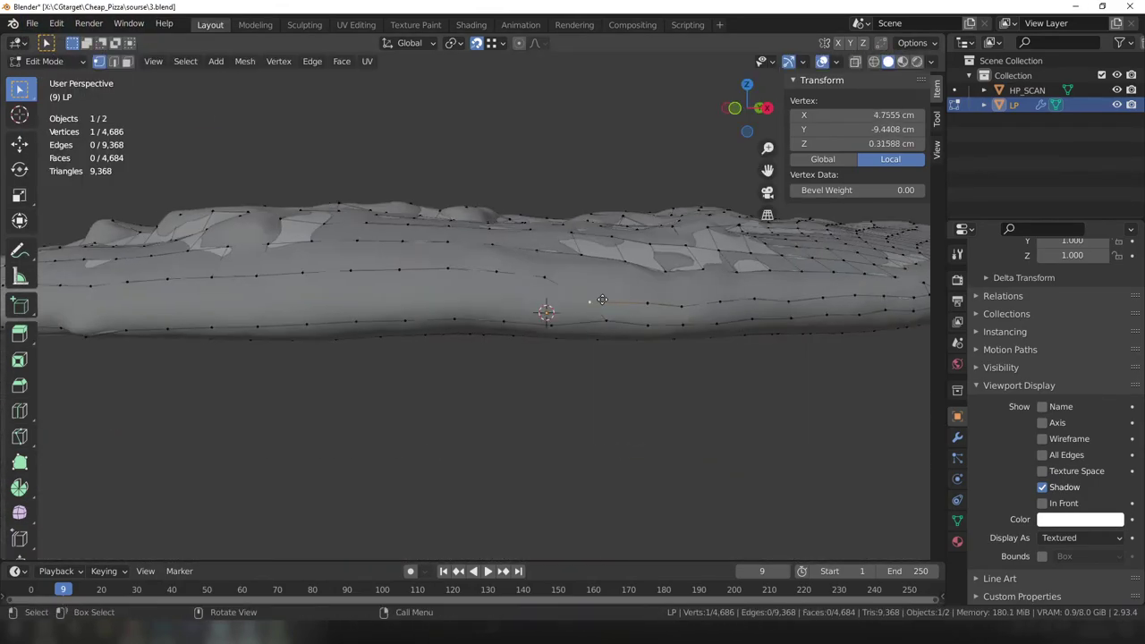
middle_click_drag(461, 300, 602, 320)
Fit the remaining crust vertices to the scan surface from a lower angle.
key("g")
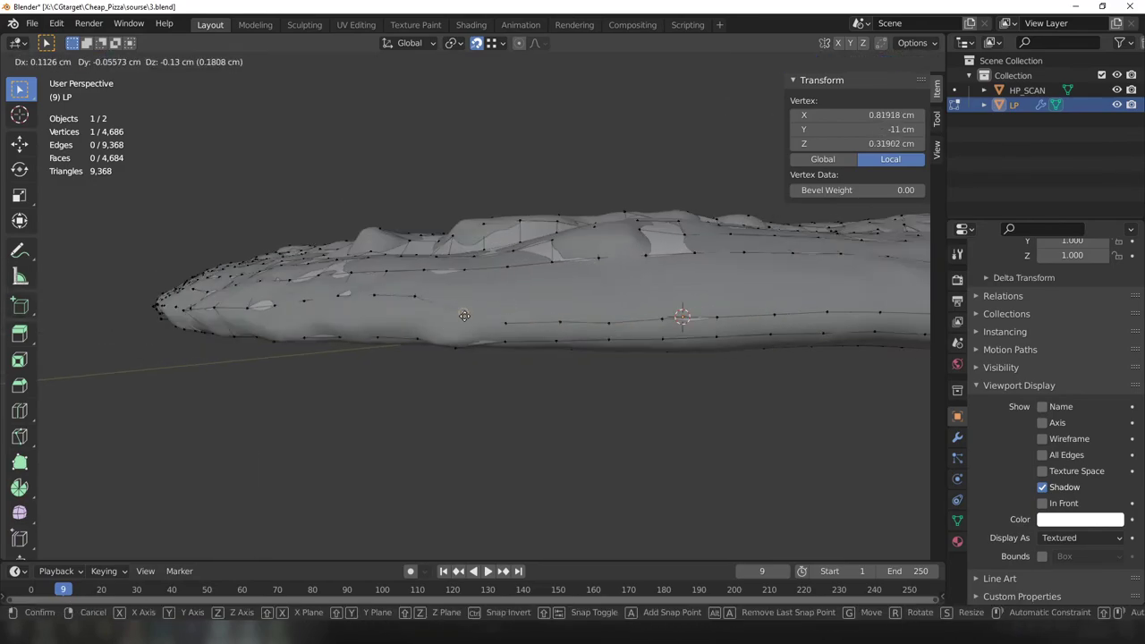
middle_click_drag(444, 328, 526, 286)
left_click(526, 285)
key("g")
left_click(420, 295)
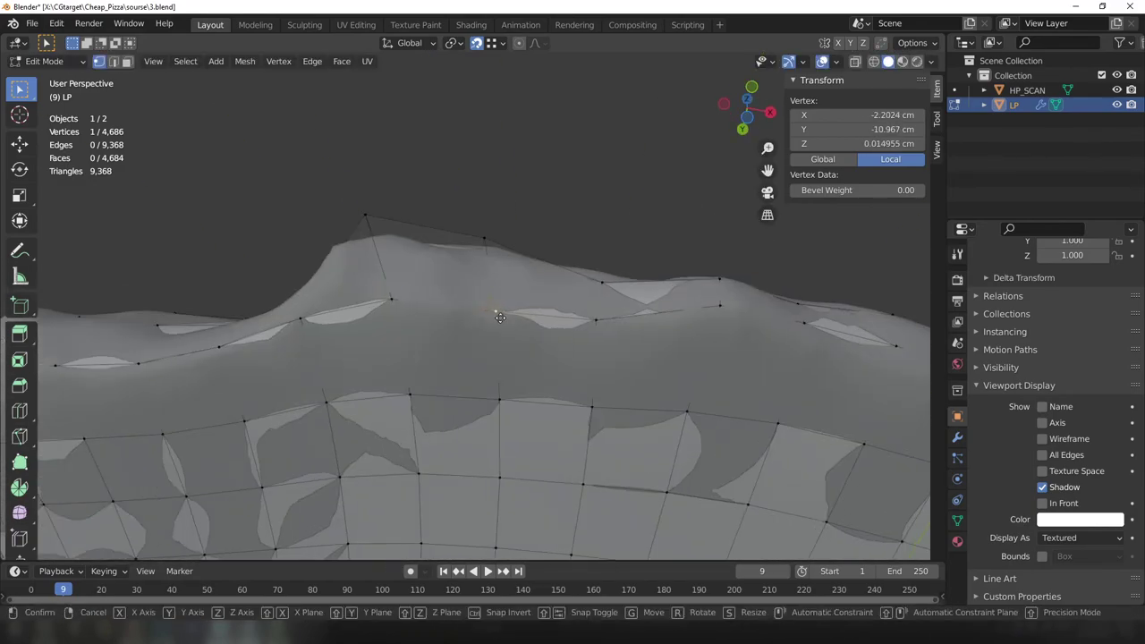
mouse_move(420, 295)
middle_mouse_down()
mouse_move(623, 346)
mouse_move(619, 293)
middle_mouse_up()
key("g")
left_click(573, 331)
key("g")
left_click(537, 385)
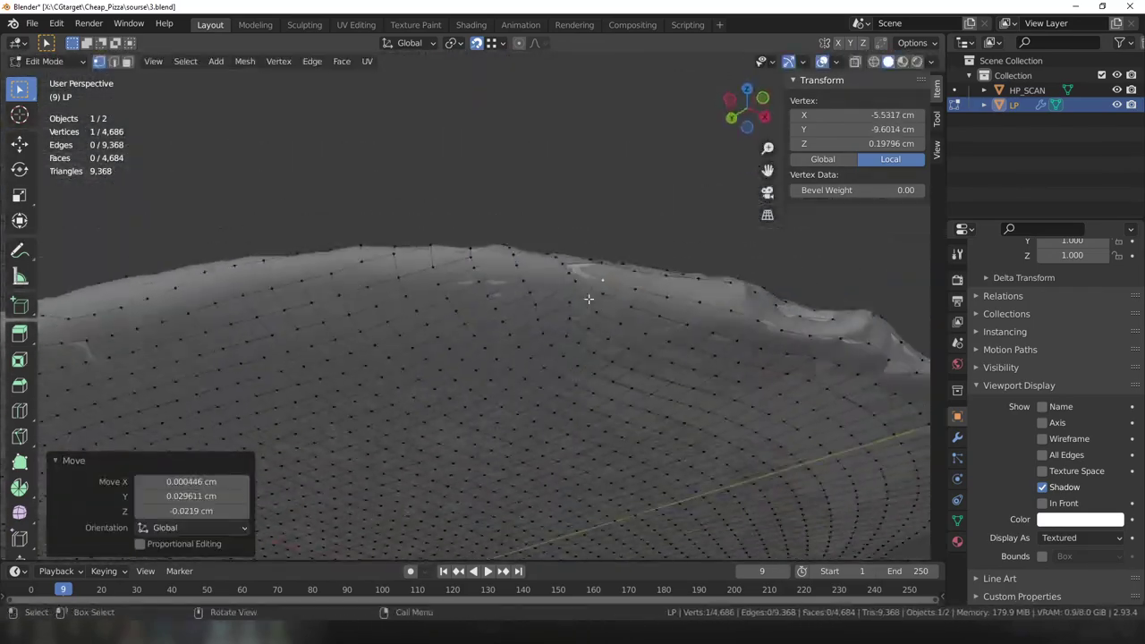
mouse_move(480, 480)
middle_mouse_down()
mouse_move(617, 428)
mouse_move(567, 388)
middle_mouse_up()
Knife-cut across a rim patch and delete the selected faces.
key("2")
key("alt+a")
right_click(556, 292)
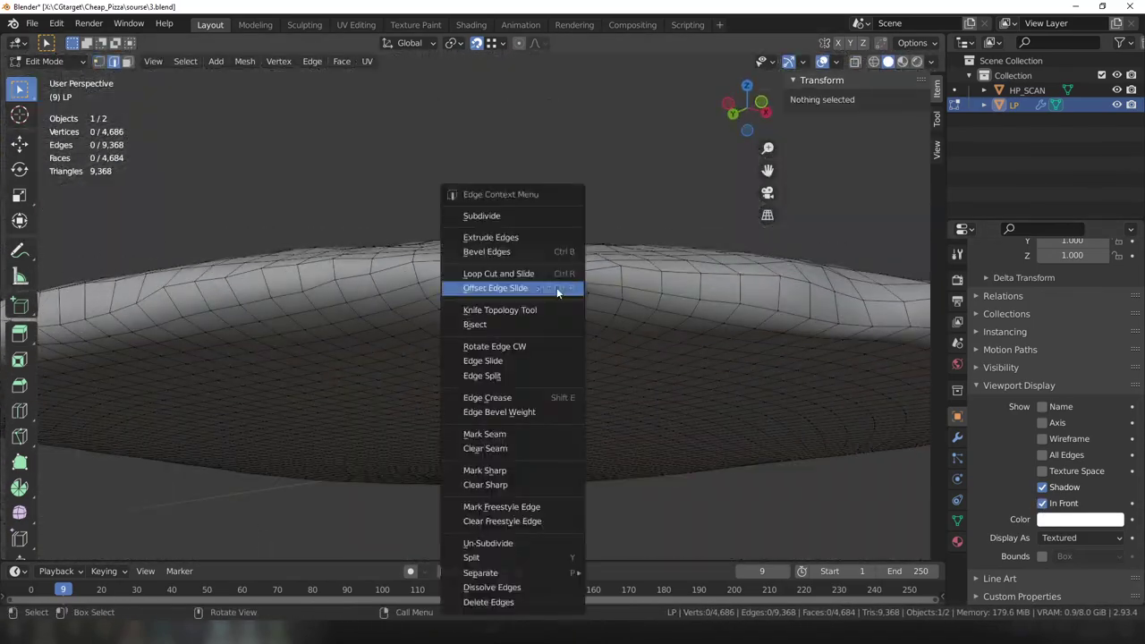
key("Return")
scroll(497, 313, "up", 4)
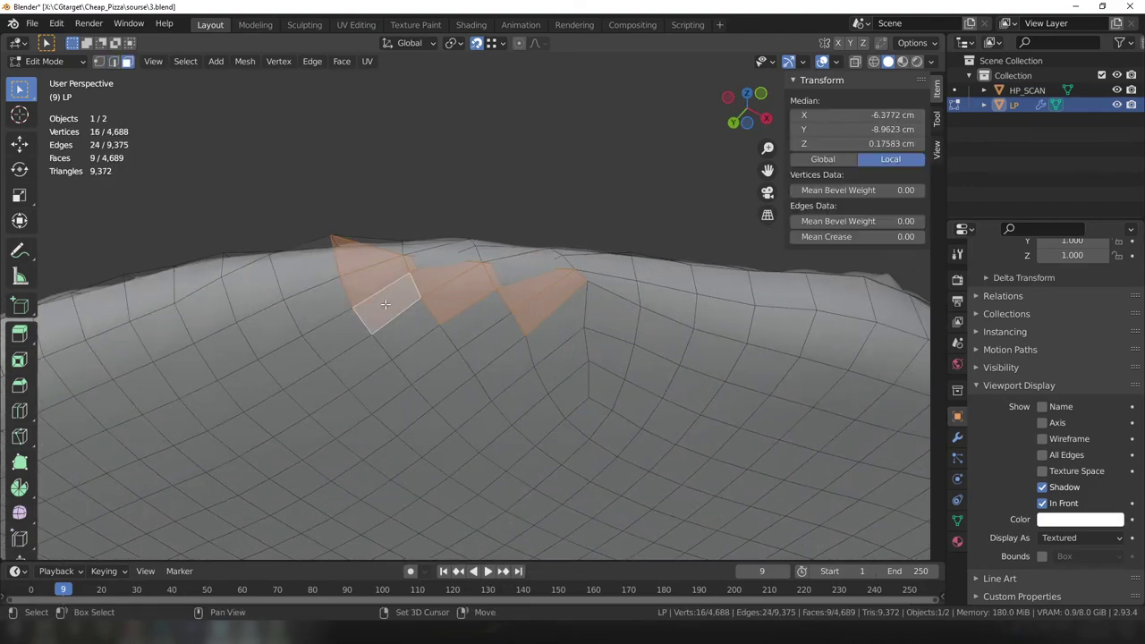
key("x")
left_click(561, 347)
Turn off In Front and move the first rim vertices onto the crust.
left_click(1041, 502)
key("1")
left_click(638, 293)
key("g")
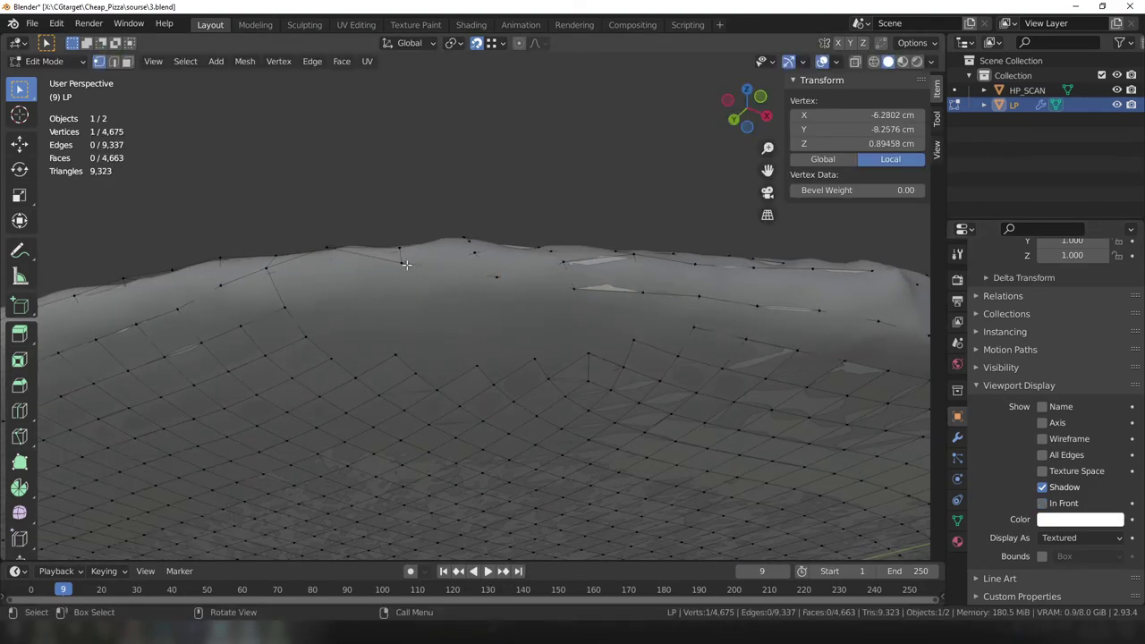
middle_click_drag(404, 266, 482, 304)
key("g")
left_click(595, 323)
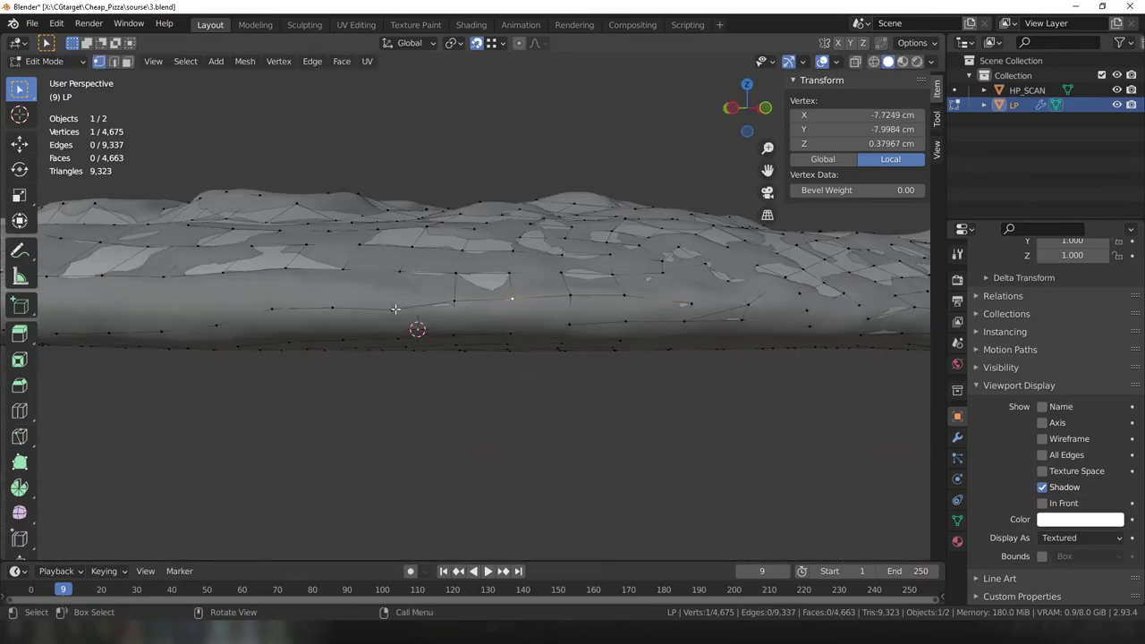
key("g")
mouse_move(595, 323)
middle_mouse_down()
mouse_move(508, 304)
mouse_move(396, 301)
mouse_move(534, 301)
mouse_move(490, 339)
middle_mouse_up()
left_click(593, 291)
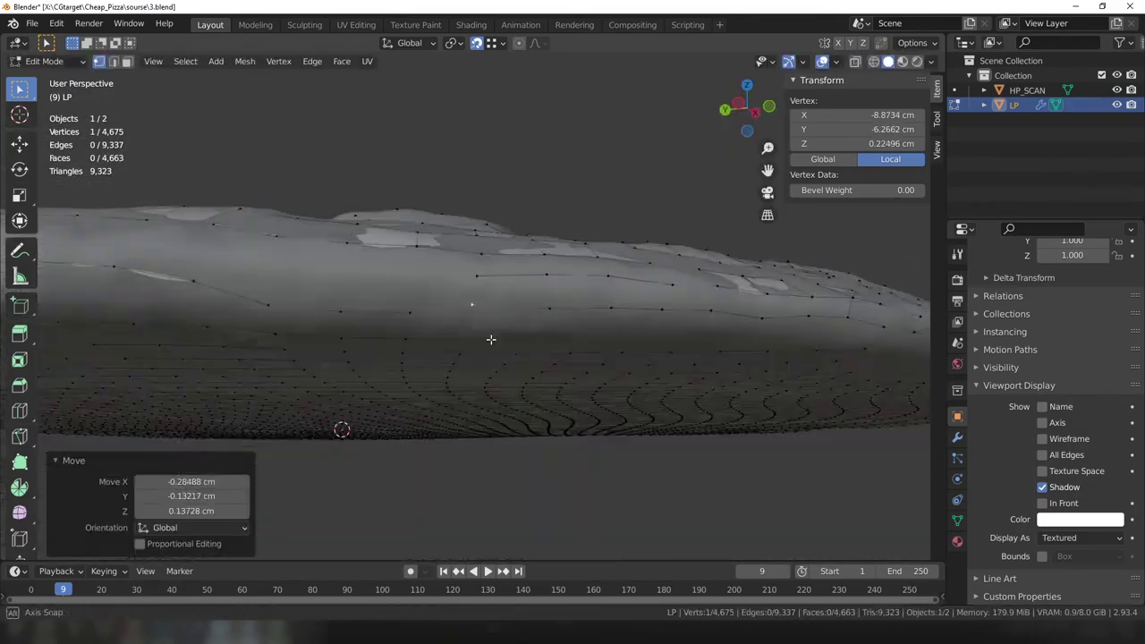
Pull more rim vertices down to fit the scanned crust.
middle_click_drag(410, 351, 447, 358)
key("g")
left_click(499, 367)
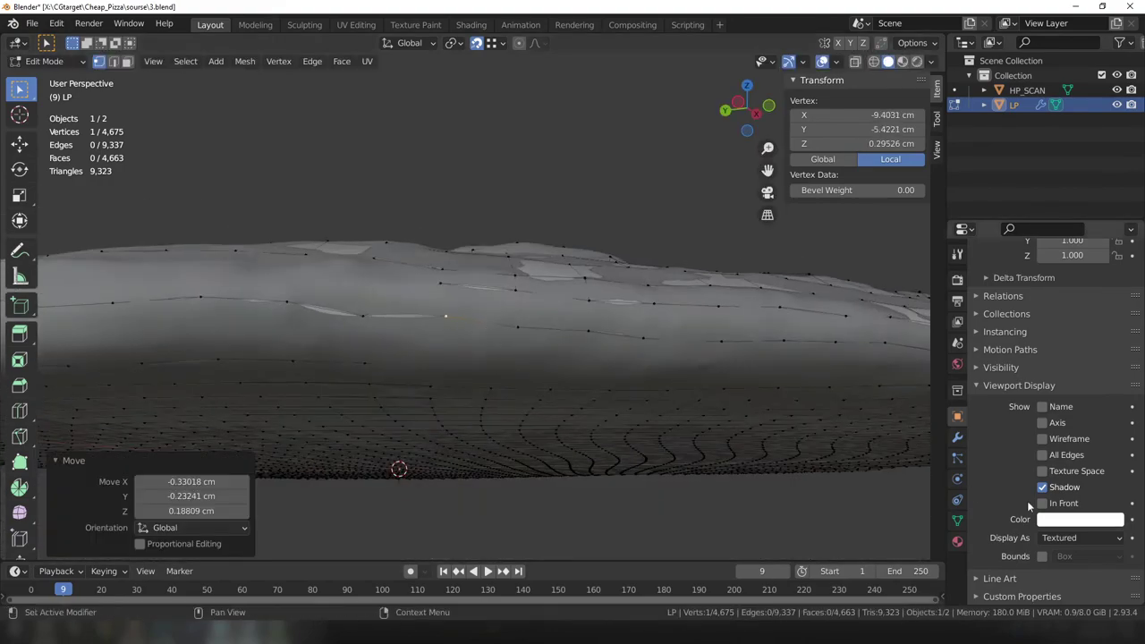
left_click(455, 310)
middle_click_drag(455, 310, 483, 322)
key("g")
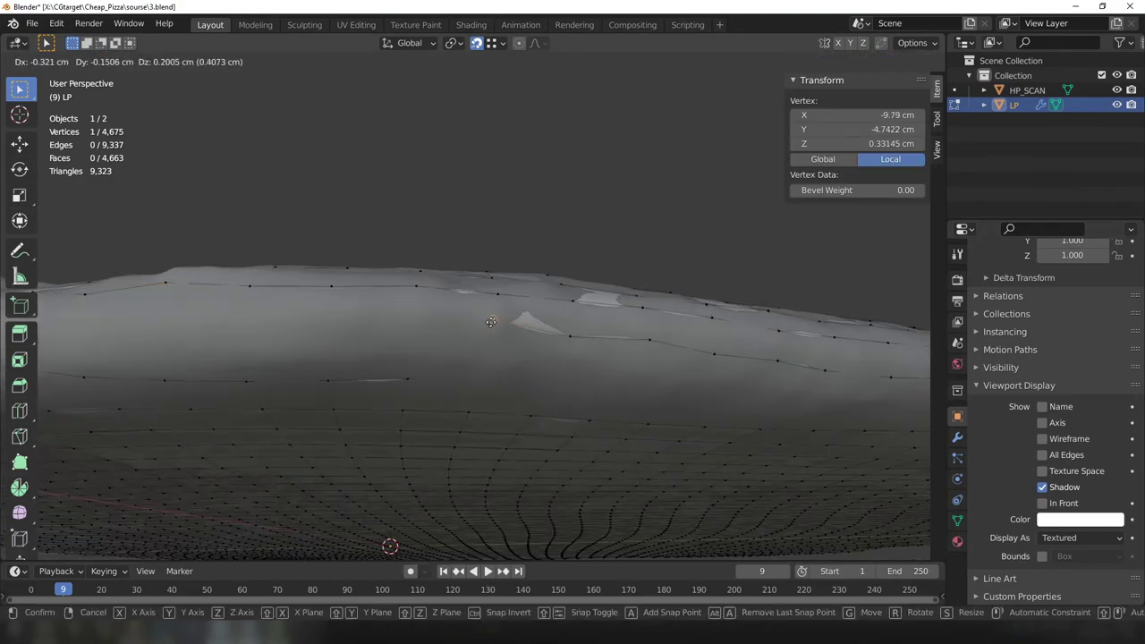
left_click(597, 326)
middle_click_drag(597, 327, 509, 371)
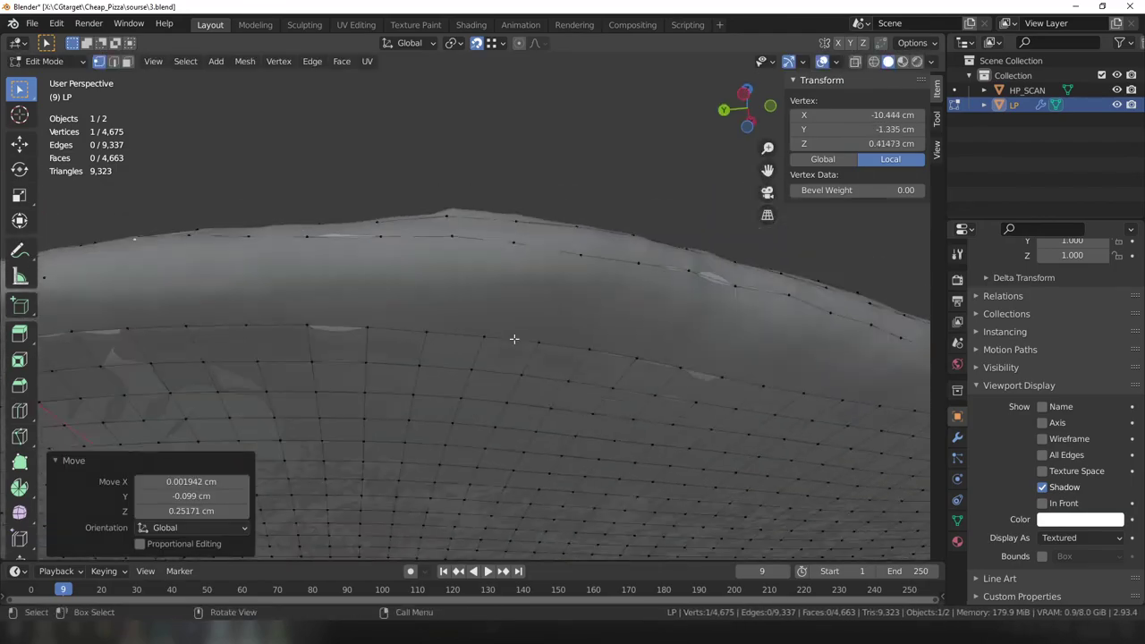
middle_click_drag(339, 363, 585, 349)
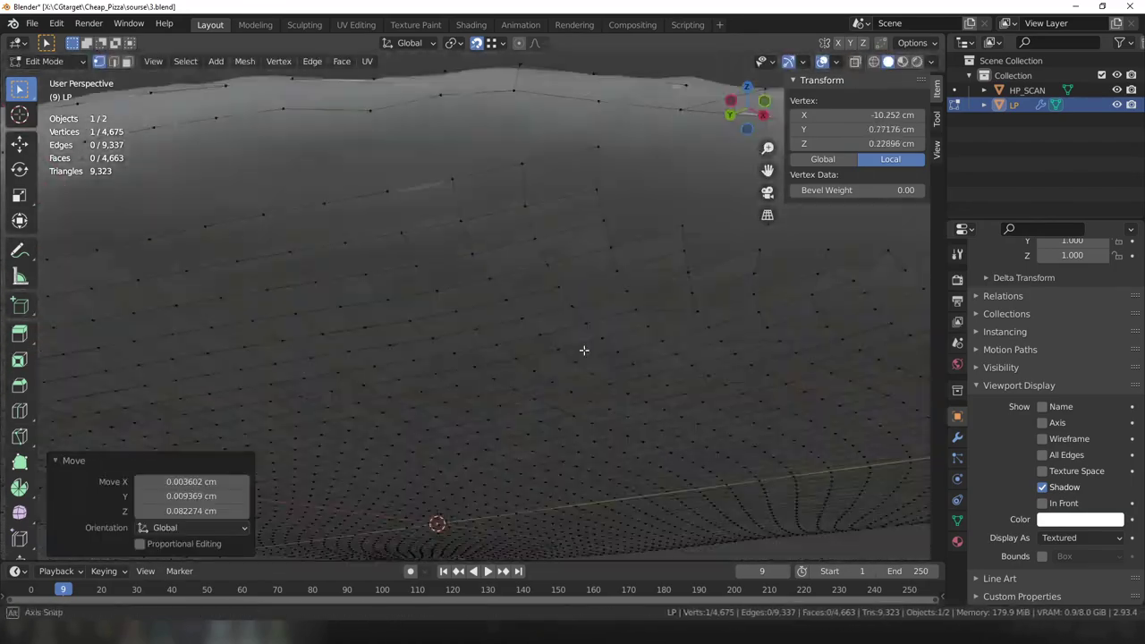
left_click_drag(597, 281, 603, 276)
middle_click_drag(571, 283, 626, 283)
Move another pair of crust rim vertices onto HP_SCAN.
key("g")
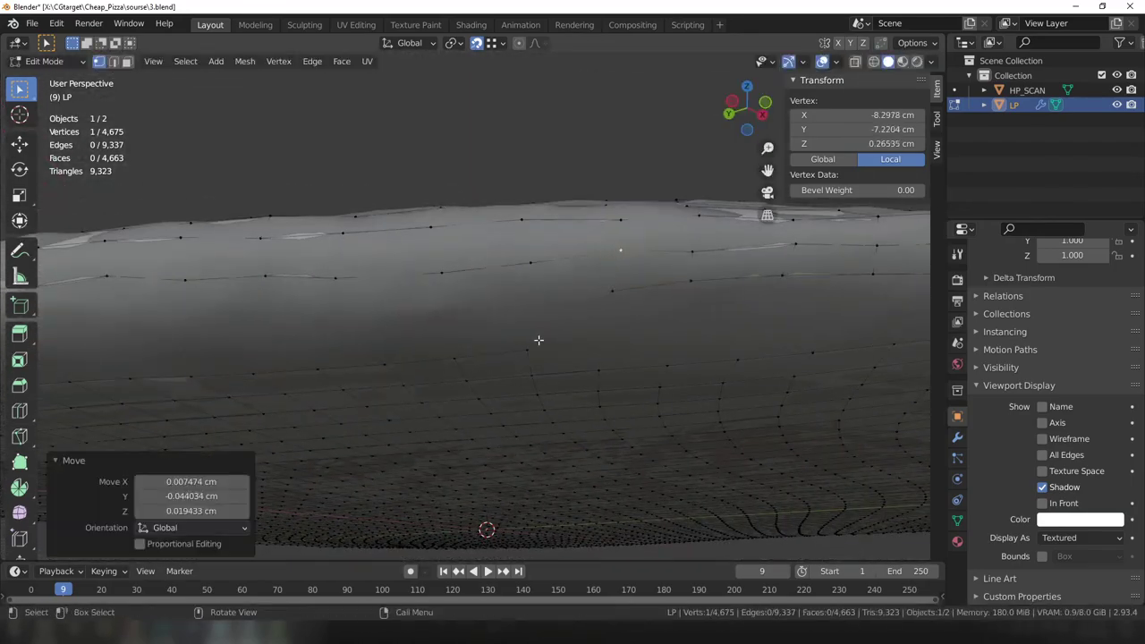
middle_click_drag(539, 340, 572, 350)
key("g")
left_click(577, 354)
left_click(476, 284)
middle_click_drag(477, 284, 577, 237)
key("g")
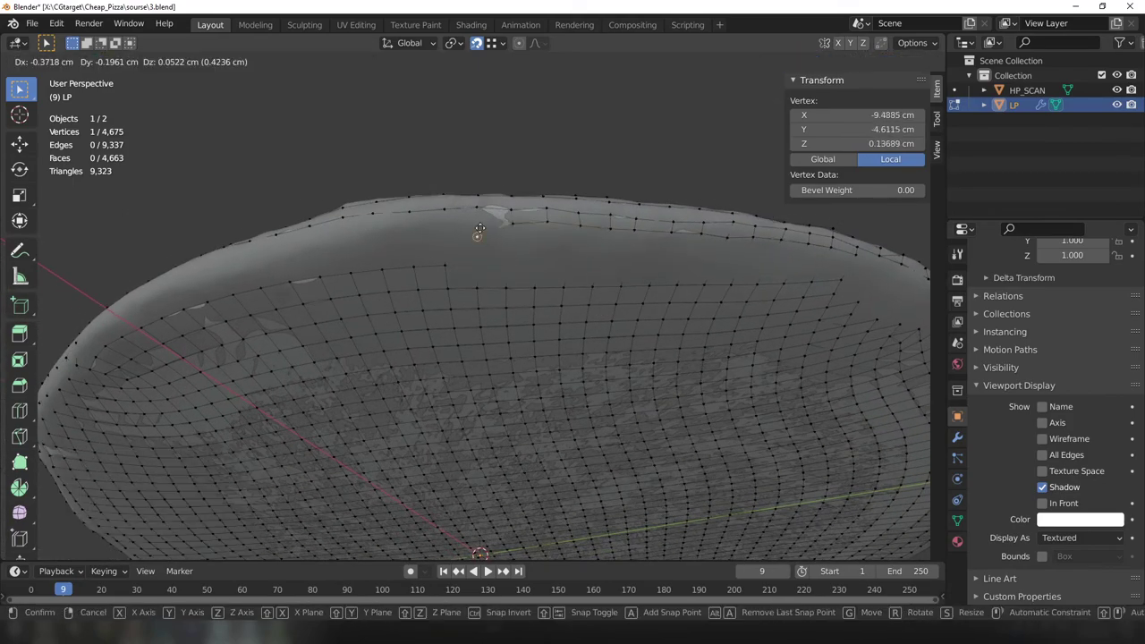
left_click(478, 231)
middle_click_drag(652, 205, 585, 294)
Slide a crust-edge vertex along the X axis, then bring up the edge options.
key("alt+a")
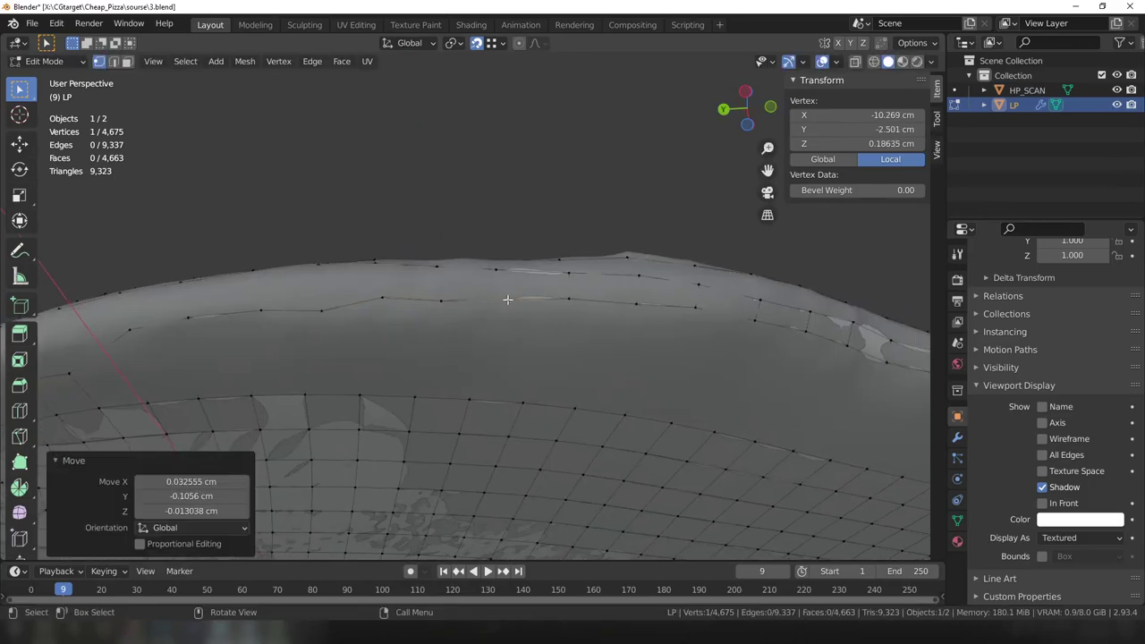
left_click(507, 300)
middle_click_drag(507, 299, 403, 370)
key("g")
key("x")
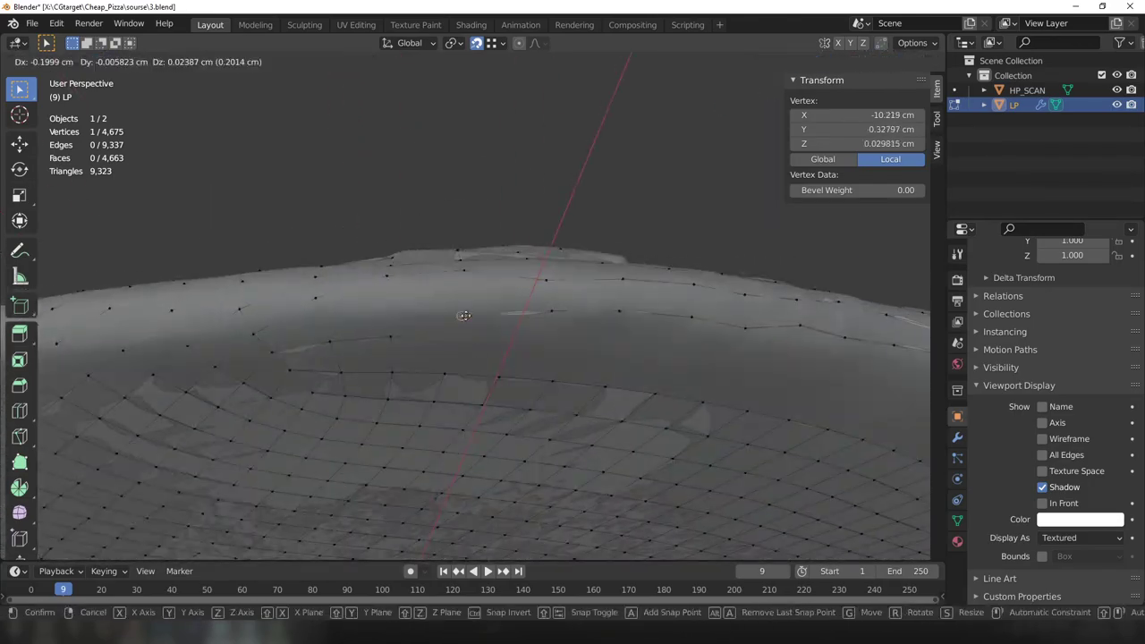
middle_click_drag(512, 289, 655, 354)
key("2")
right_click(654, 354)
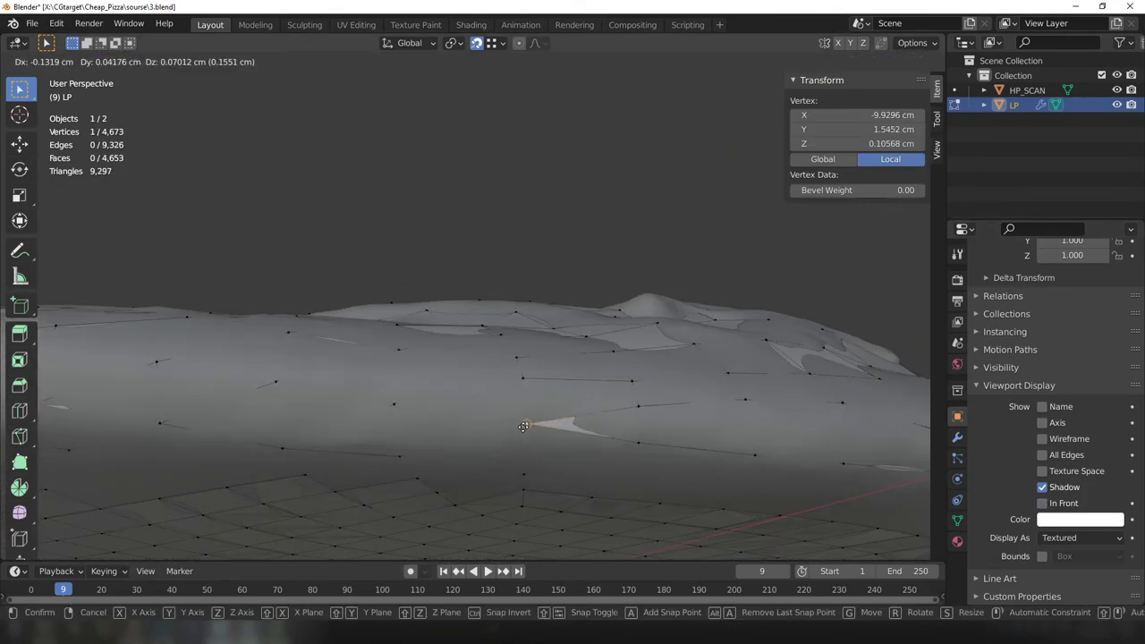
Snap the first few low-poly crust vertices onto the scan's surface.
middle_click_drag(426, 338, 454, 318)
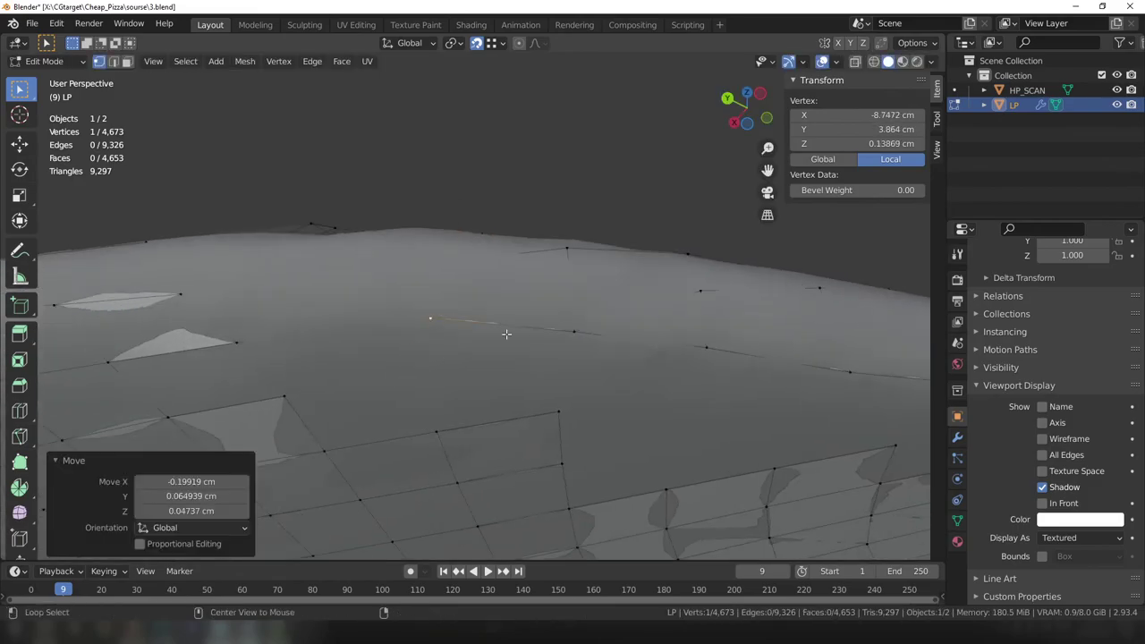
key("g")
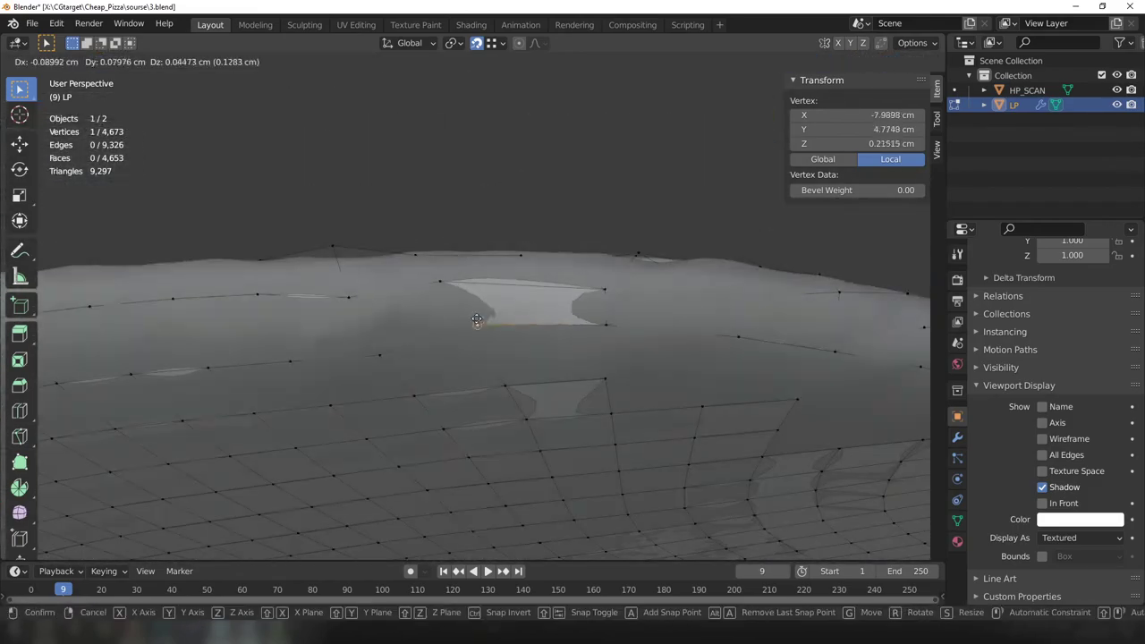
left_click(483, 268)
key("g")
left_click(624, 280)
middle_click_drag(624, 280, 596, 362)
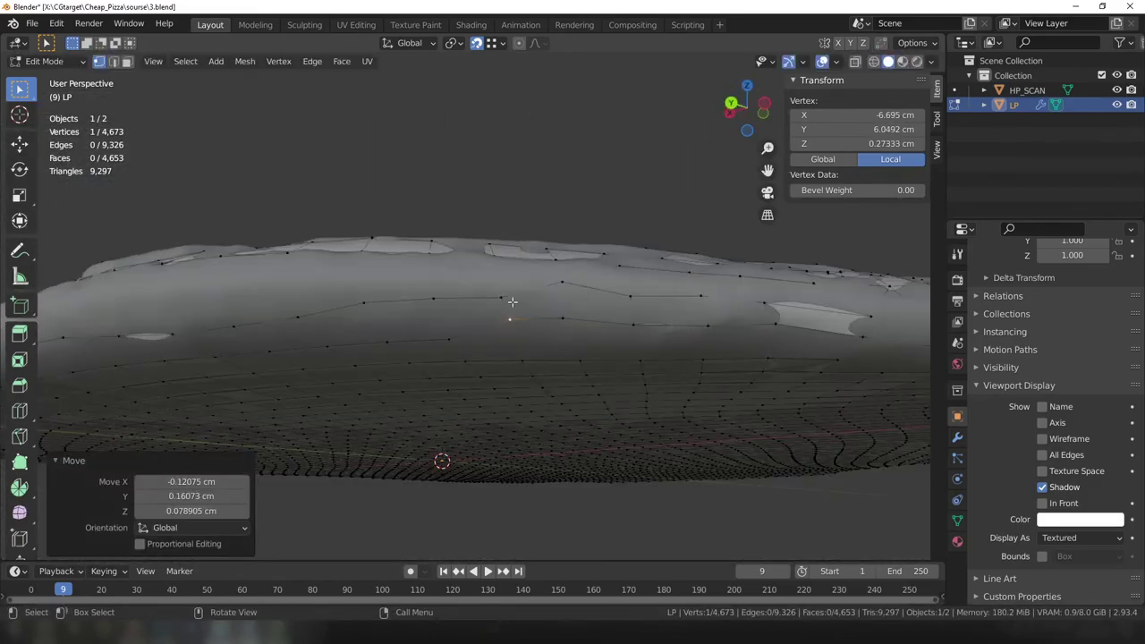
middle_click_drag(512, 302, 458, 327)
key("g")
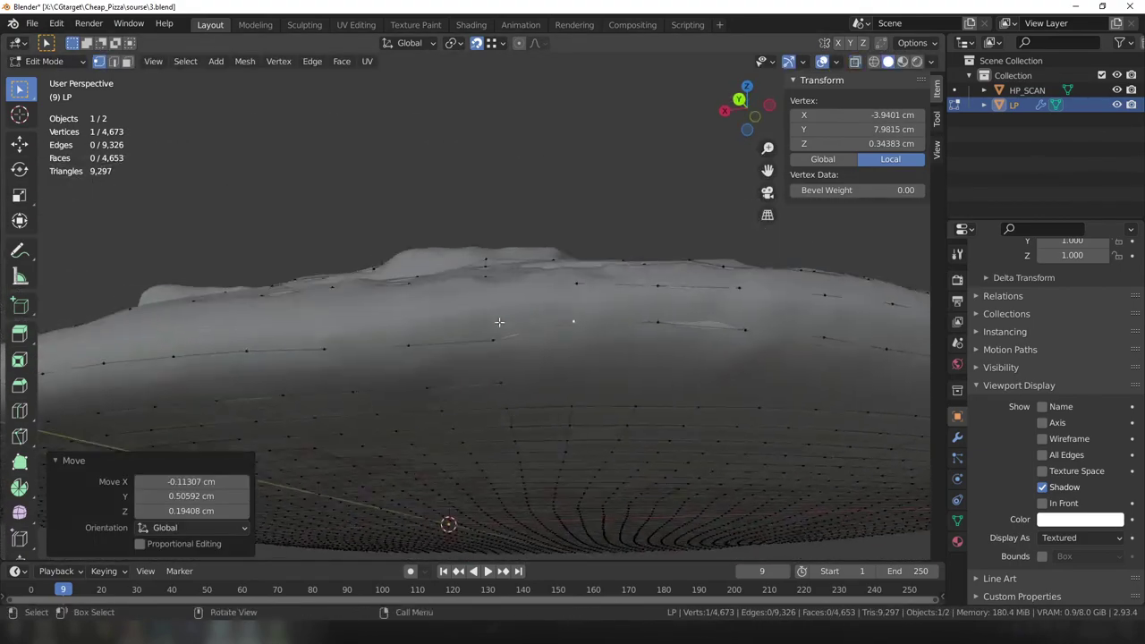
mouse_move(499, 322)
middle_mouse_down()
mouse_move(437, 334)
mouse_move(541, 322)
mouse_move(450, 248)
mouse_move(486, 299)
mouse_move(462, 247)
mouse_move(490, 311)
mouse_move(475, 266)
middle_mouse_up()
key("g")
left_click(465, 322)
Move more rim vertices onto the scan crust, checking the fit from below.
key("g")
left_click(443, 222)
key("g")
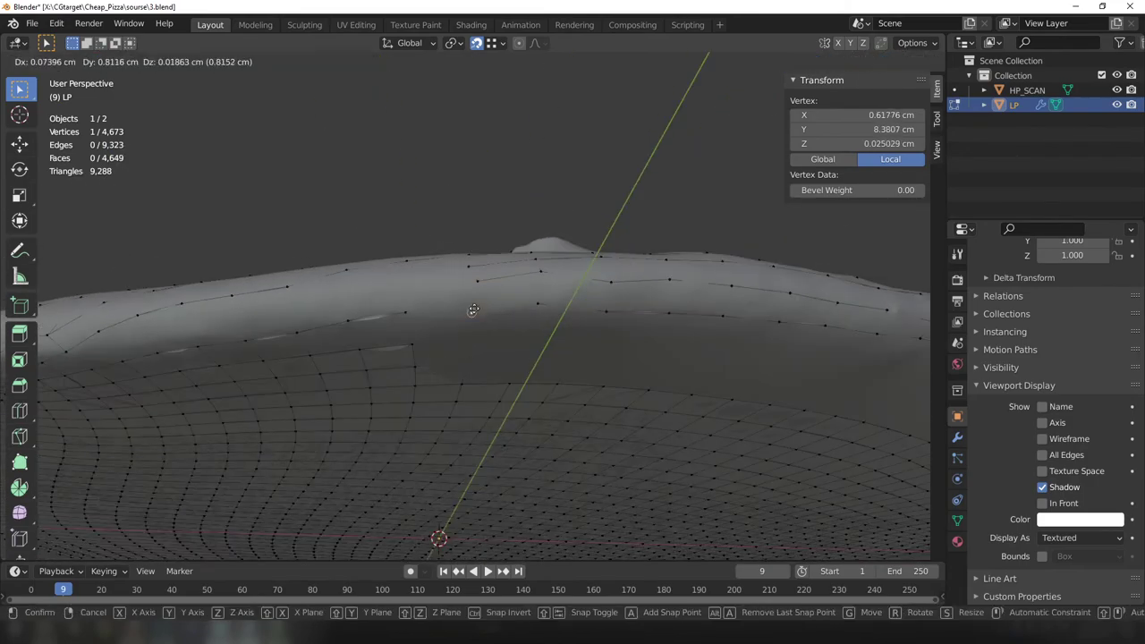
left_click(473, 309)
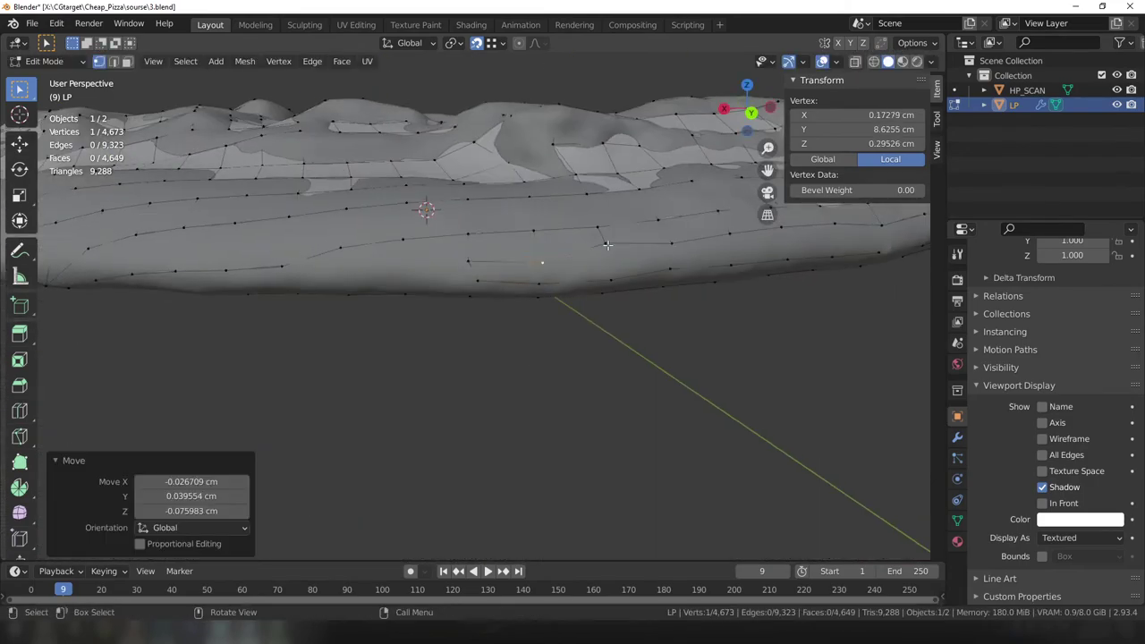
mouse_move(473, 310)
middle_mouse_down()
mouse_move(457, 332)
mouse_move(564, 273)
middle_mouse_up()
key("g")
left_click(457, 332)
key("g")
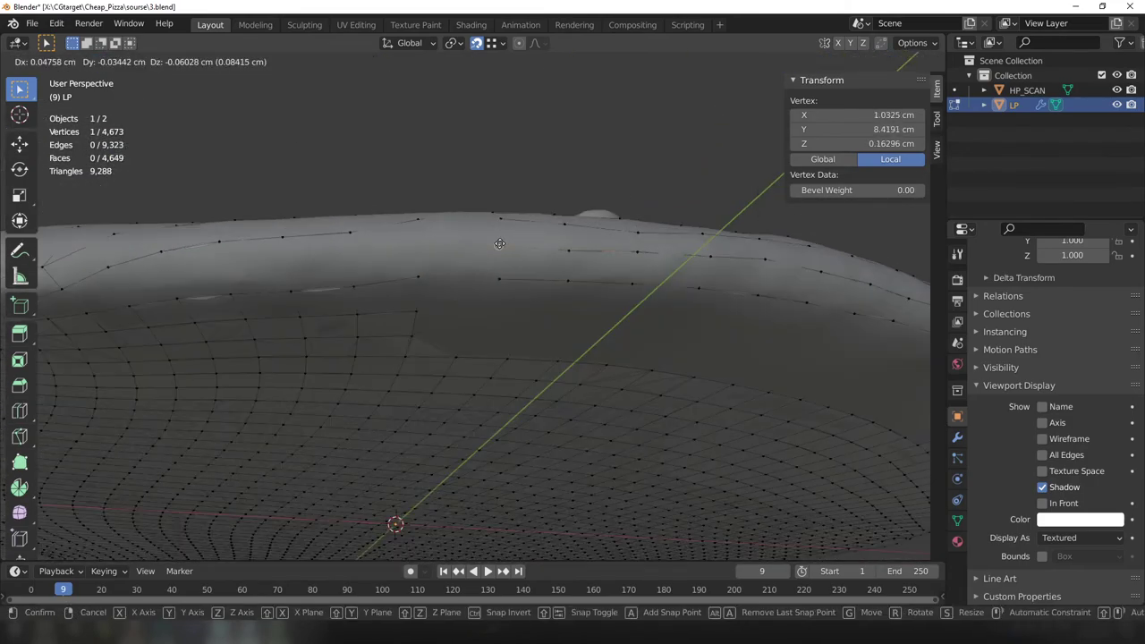
left_click(551, 335)
mouse_move(551, 335)
middle_mouse_down()
mouse_move(501, 259)
mouse_move(451, 367)
middle_mouse_up()
key("g")
left_click(501, 260)
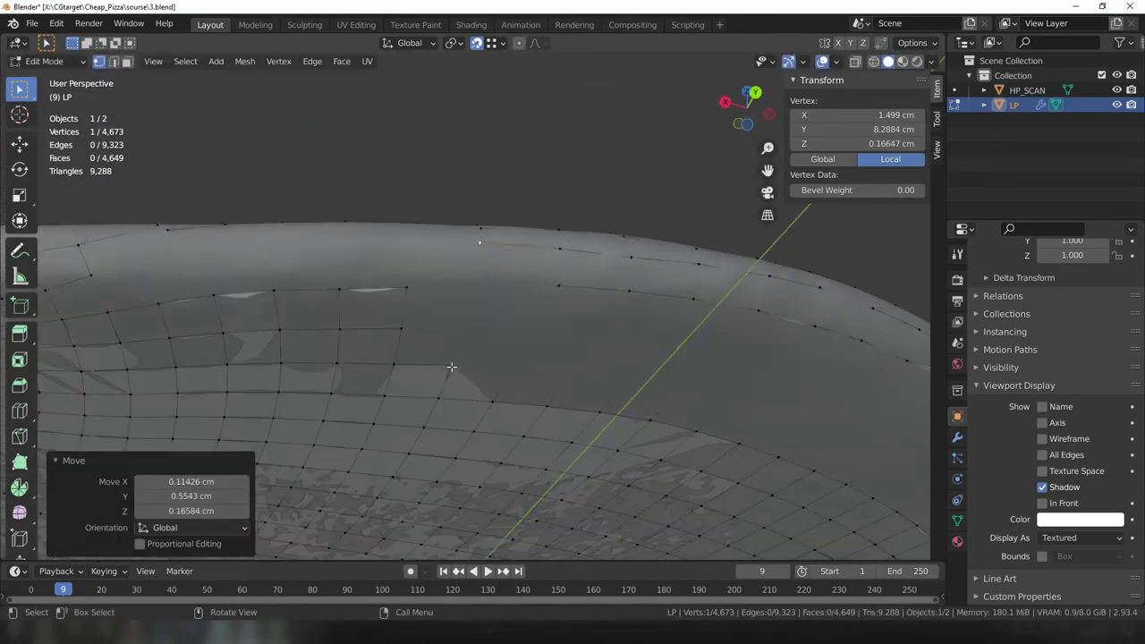
Seat the remaining rim vertices onto HP_SCAN's crust, bringing the mesh to 4,649 faces.
key("g")
left_click(420, 259)
mouse_move(420, 259)
middle_mouse_down()
mouse_move(438, 295)
mouse_move(558, 391)
middle_mouse_up()
left_click(471, 312)
key("g")
left_click(455, 284)
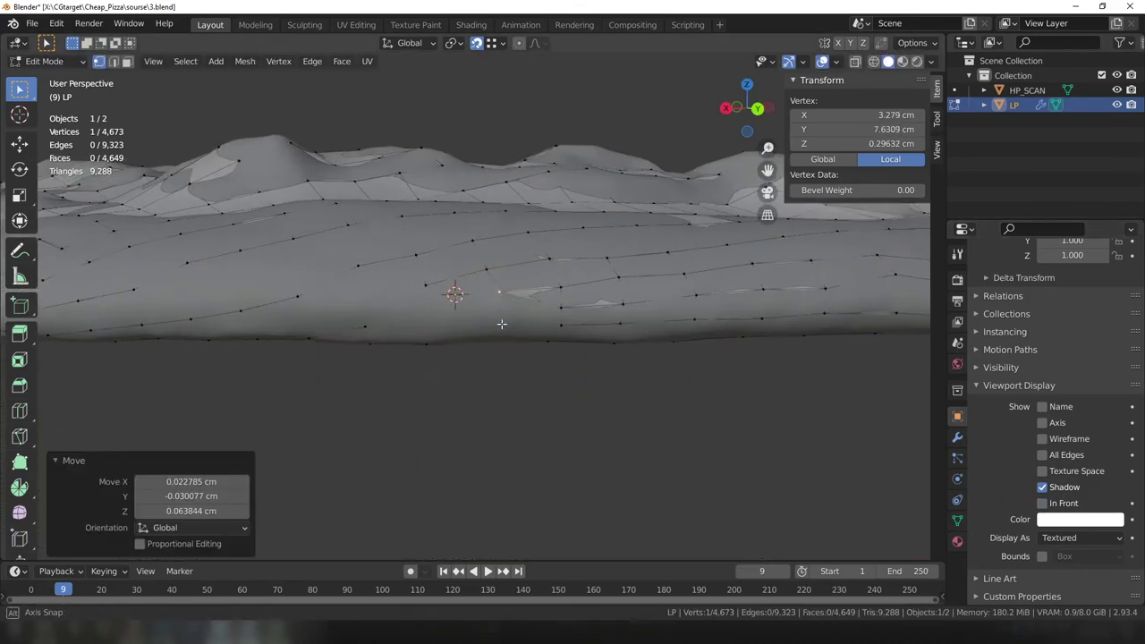
middle_click_drag(455, 284, 333, 347)
key("g")
left_click(403, 327)
middle_click_drag(402, 326, 480, 301)
left_click(597, 372)
mouse_move(596, 372)
middle_mouse_down()
mouse_move(548, 445)
mouse_move(527, 343)
mouse_move(537, 315)
mouse_move(501, 335)
mouse_move(521, 414)
middle_mouse_up()
left_click(552, 411)
key("g")
left_click(528, 379)
key("g")
key("g")
Confirm the last crust vertex moves onto the scan, undoing one In Front toggle.
key("g")
left_click(501, 402)
left_click(1042, 503)
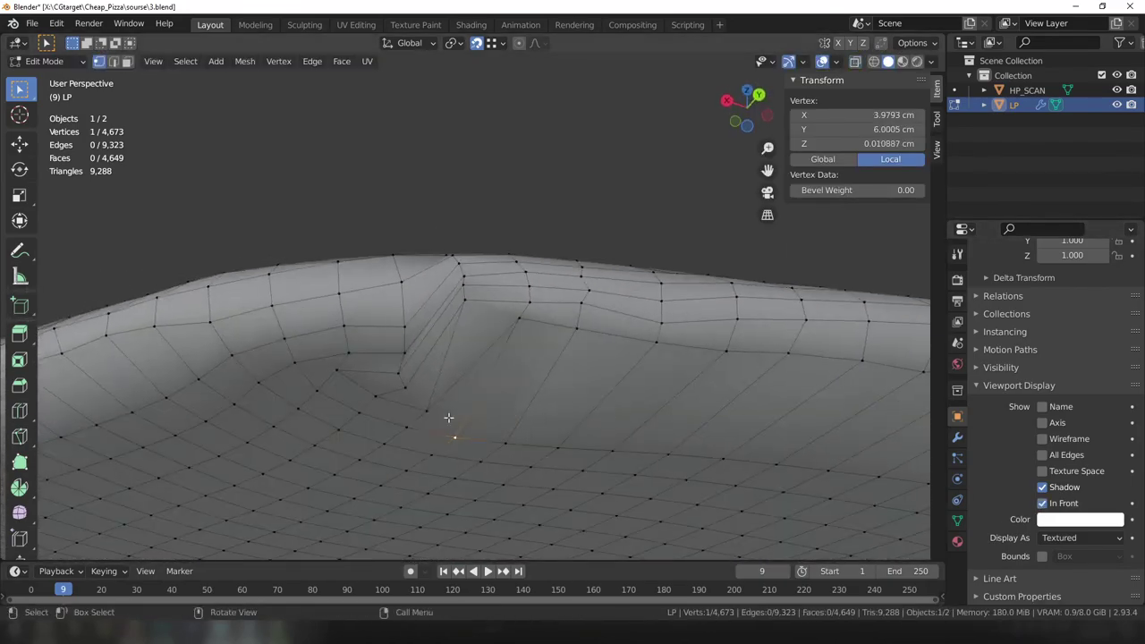
key("ctrl+z")
middle_click_drag(448, 417, 456, 265)
key("g")
key("g")
middle_click_drag(458, 351, 621, 375)
left_click(483, 362)
key("g")
Enable In Front for the low-poly mesh and delete the bad rim patch's faces.
left_click(515, 391)
left_click(1042, 502)
key("x")
left_click(388, 339)
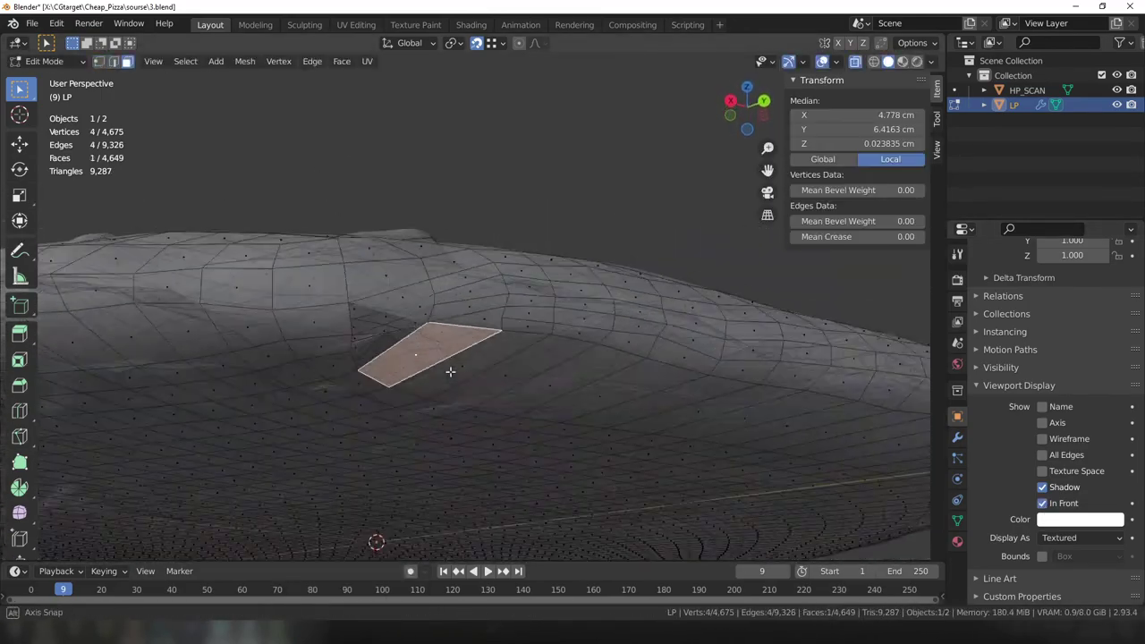
Grow a linked selection over the messy rim band and delete those faces.
middle_click_drag(441, 367, 384, 429)
left_click(412, 255, "alt")
mouse_move(411, 255)
middle_mouse_down()
mouse_move(657, 402)
mouse_move(537, 358)
mouse_move(465, 375)
middle_mouse_up()
key("ctrl+l")
key("x")
left_click(460, 381)
key("ctrl+l")
scroll(603, 344, "down", 5)
key("x")
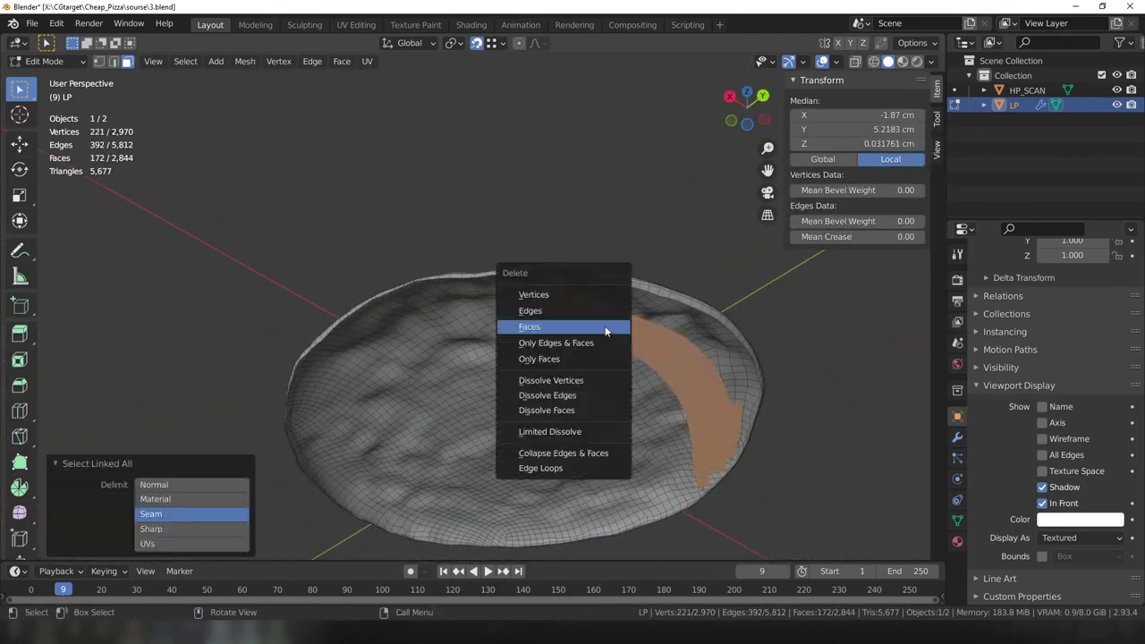
left_click(604, 325)
Inspect the lighter mesh and merge a stray rim vertex, leaving 2,748 vertices.
middle_click_drag(604, 325, 828, 500)
middle_click_drag(662, 359, 457, 376)
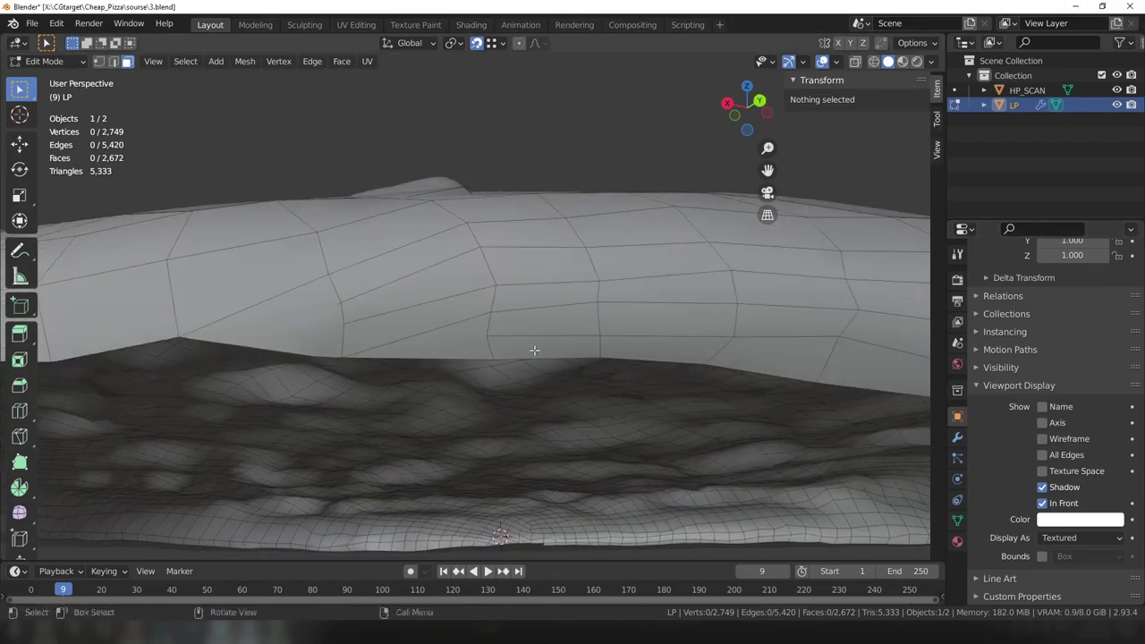
scroll(456, 377, "up", 5)
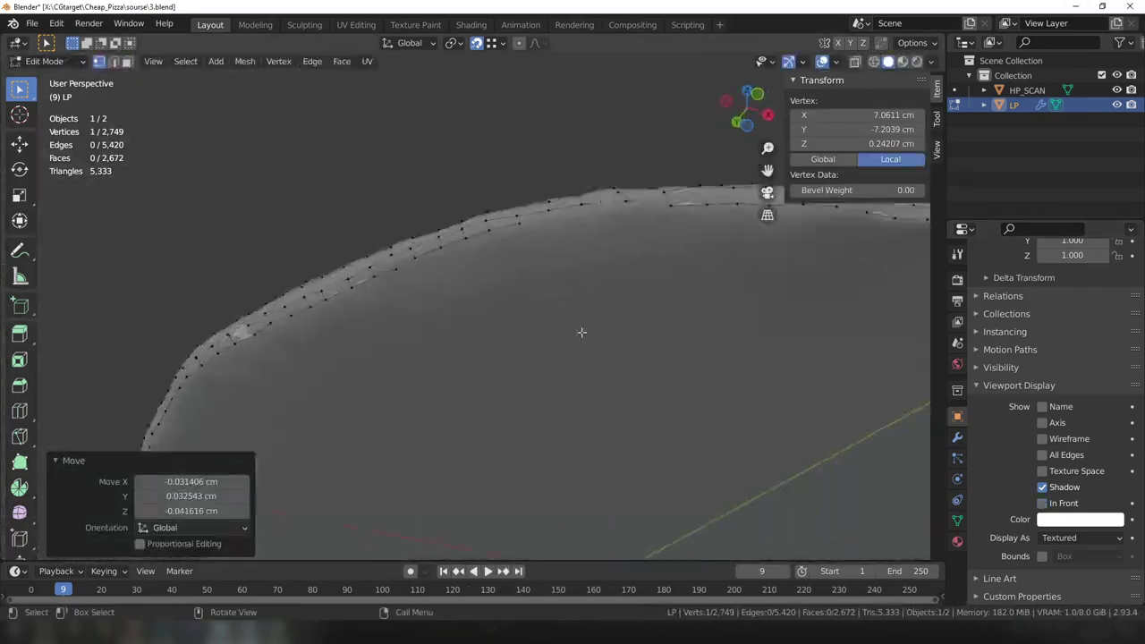
scroll(457, 377, "down", 4)
scroll(343, 304, "up", 4)
left_click(328, 300)
key("m")
left_click(344, 304)
middle_click_drag(343, 304, 494, 363)
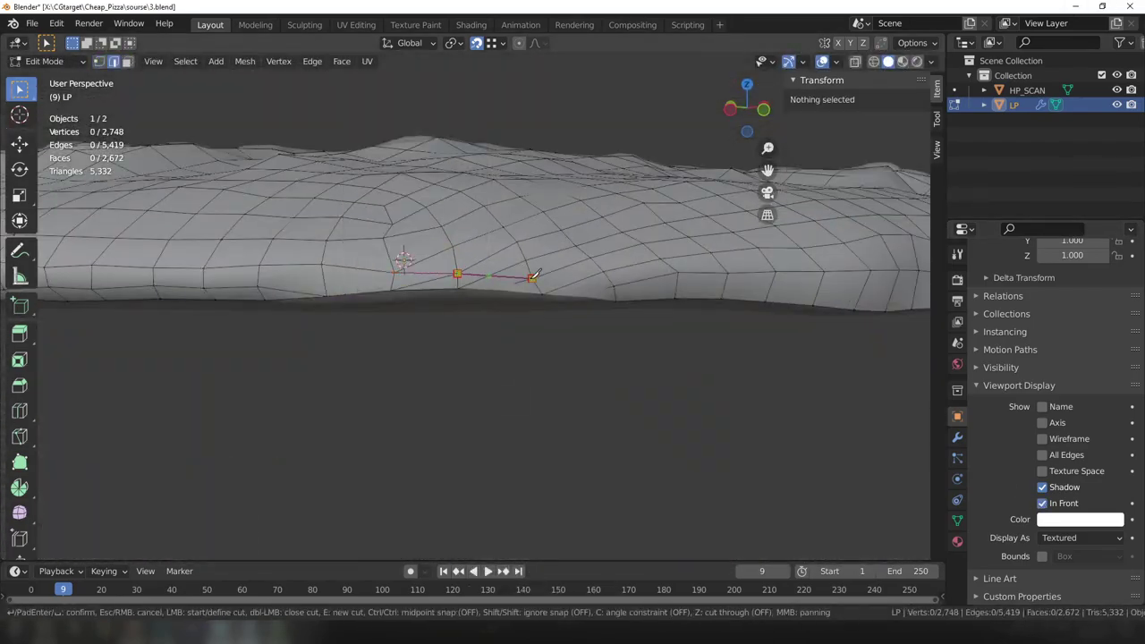
Cut a new edge across the crust and dissolve the redundant edges and vertices.
key("ctrl+Tab")
left_click(515, 268)
key("ctrl+x")
middle_click_drag(515, 268, 561, 294)
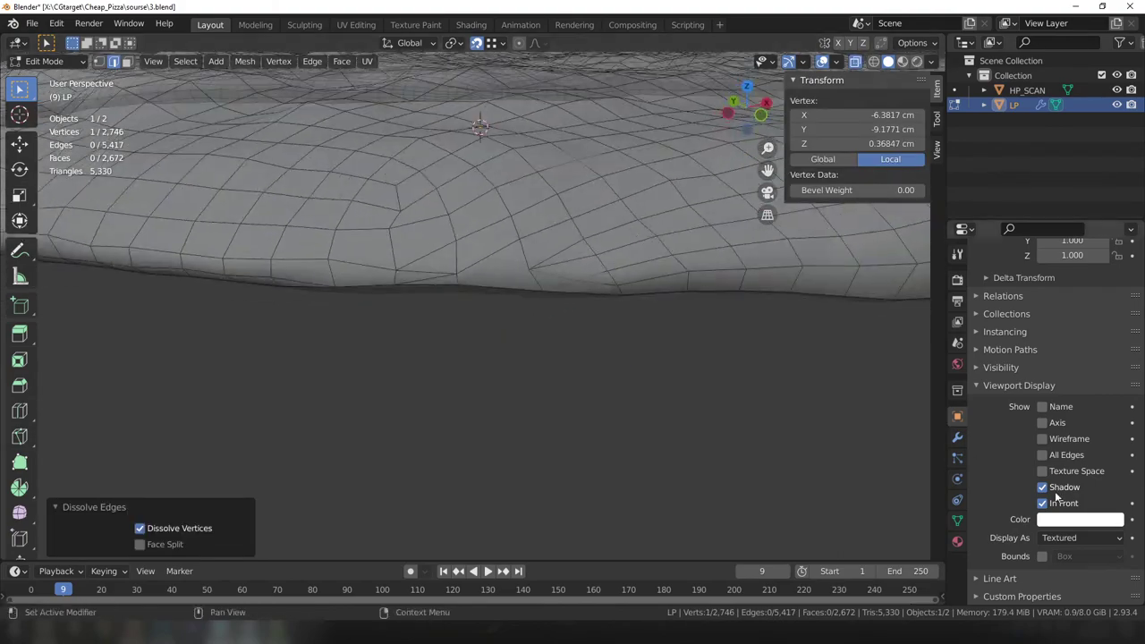
key("1")
key("alt+a")
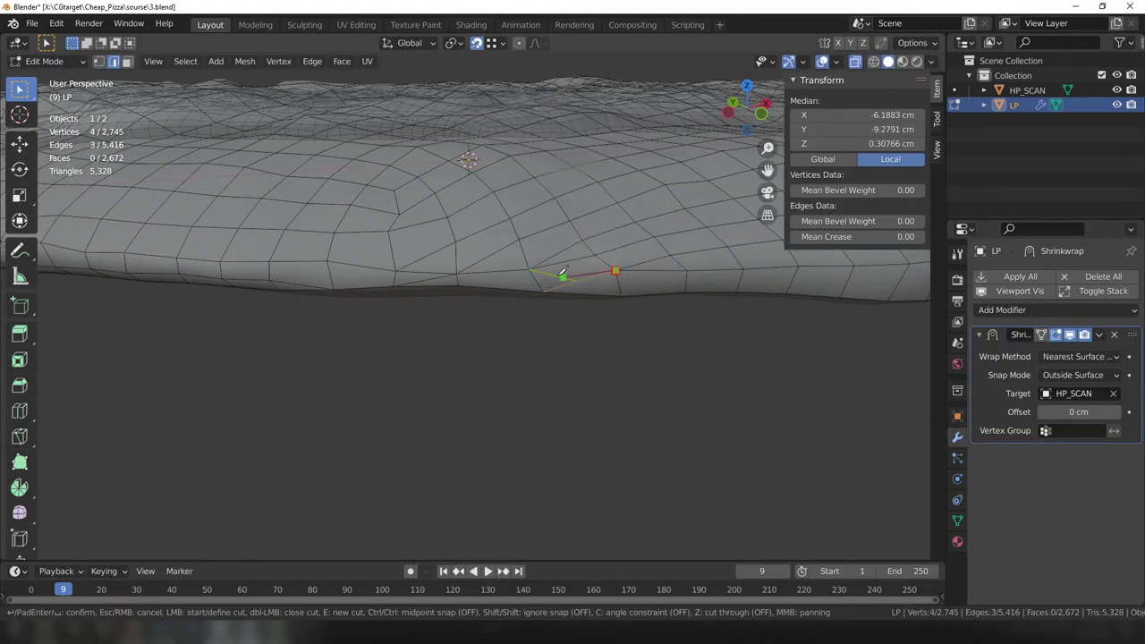
key("Return")
key("ctrl+x")
Drag a stray rim vertex onto its neighbour so it auto-merges.
key("g")
left_click(500, 295)
mouse_move(500, 295)
middle_mouse_down()
mouse_move(503, 322)
mouse_move(501, 286)
middle_mouse_up()
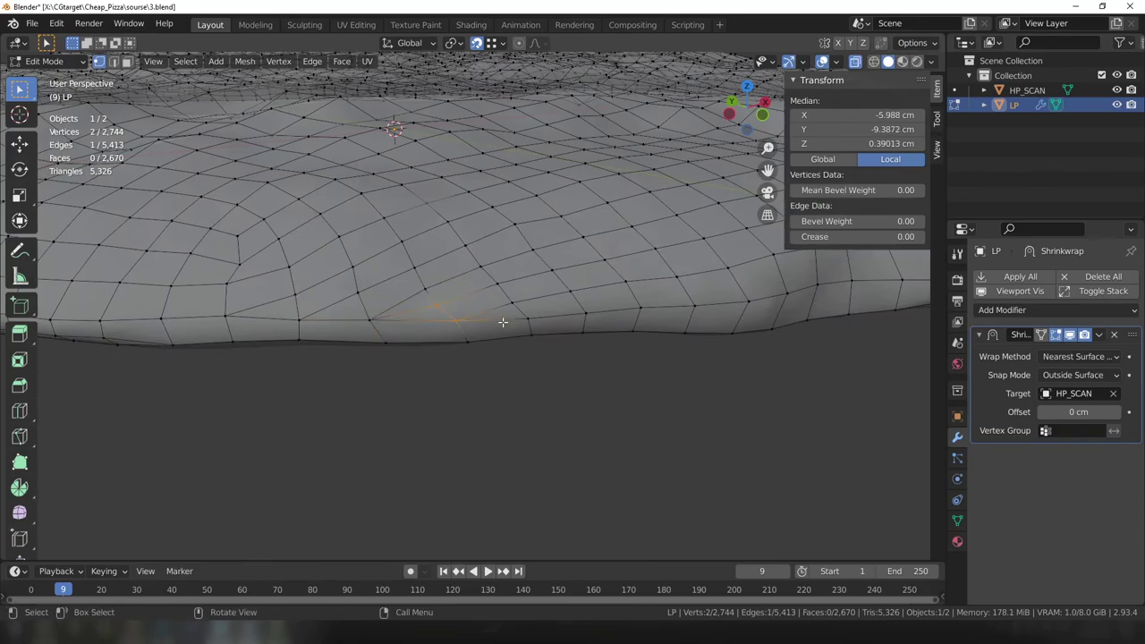
key("g")
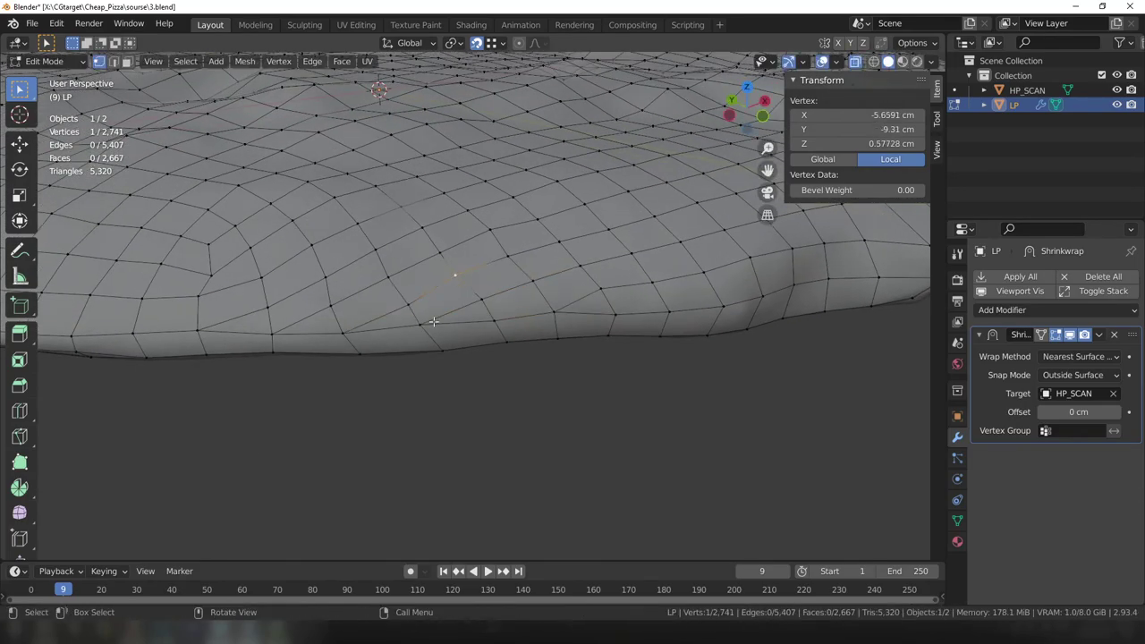
left_click(398, 267)
middle_click_drag(398, 267, 533, 349)
Toggle In Front in the object display settings and re-seat three more crust vertices.
left_click(957, 416)
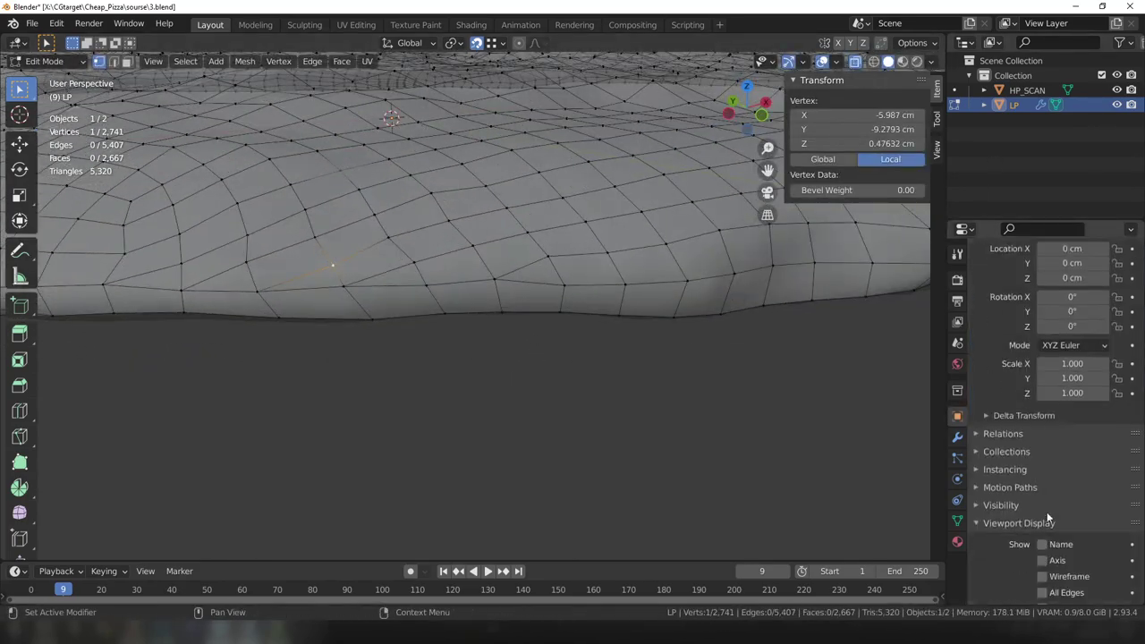
left_click(1041, 521)
key("g")
mouse_move(436, 283)
middle_mouse_down()
mouse_move(375, 313)
mouse_move(532, 319)
mouse_move(469, 358)
mouse_move(580, 401)
mouse_move(447, 331)
mouse_move(251, 323)
middle_mouse_up()
left_click(421, 295)
key("g")
left_click(531, 319)
left_click(1041, 522)
key("g")
left_click(518, 385)
Switch to edge select and begin a knife cut along the crust.
key("2")
right_click(421, 317)
left_click(421, 317)
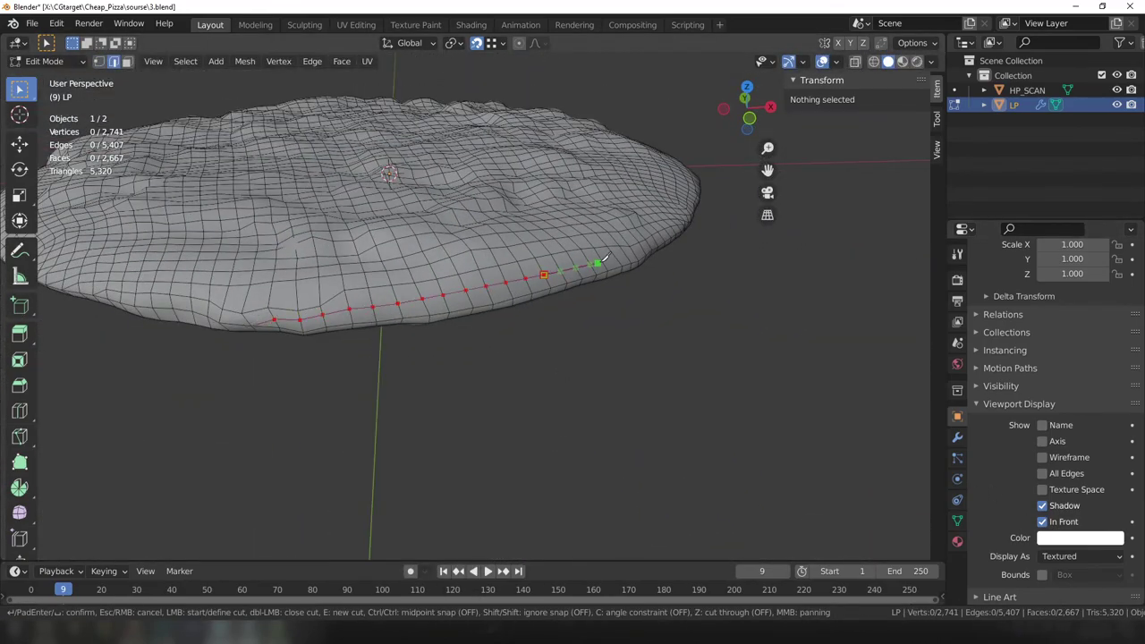
Commit the rim cut and reposition the vertices around the new edge.
key("Return")
middle_click_drag(604, 258, 501, 358)
scroll(501, 358, "up", 3)
left_click(444, 388)
scroll(445, 388, "up", 4)
left_click(288, 331)
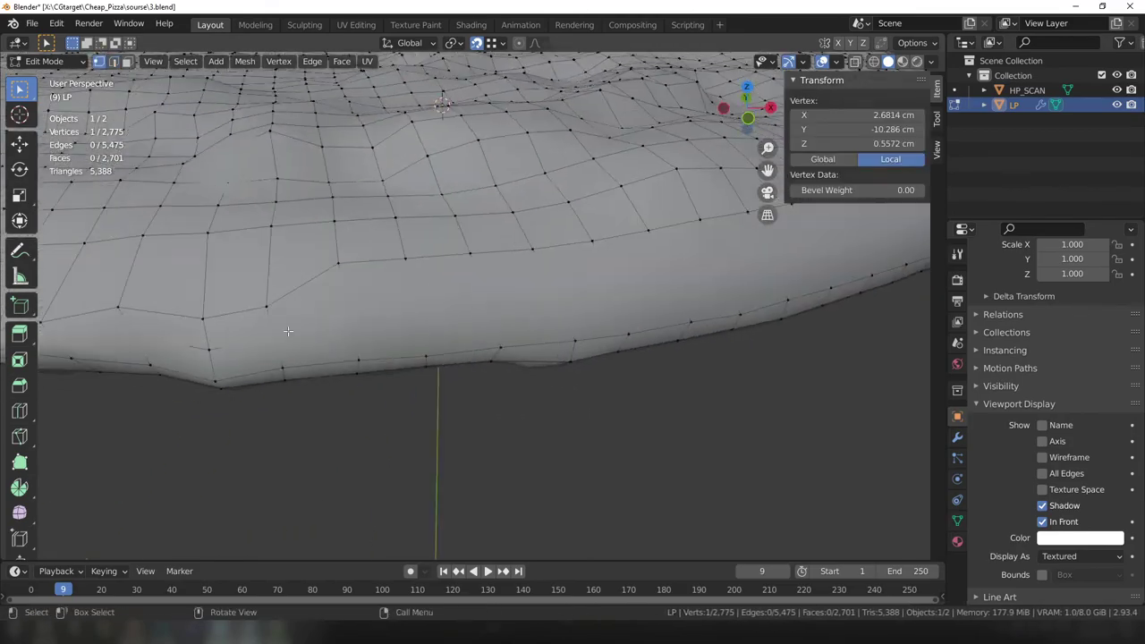
key("g")
left_click(322, 317)
mouse_move(322, 317)
middle_mouse_down()
mouse_move(366, 300)
mouse_move(384, 67)
middle_mouse_up()
key("g")
left_click(384, 67)
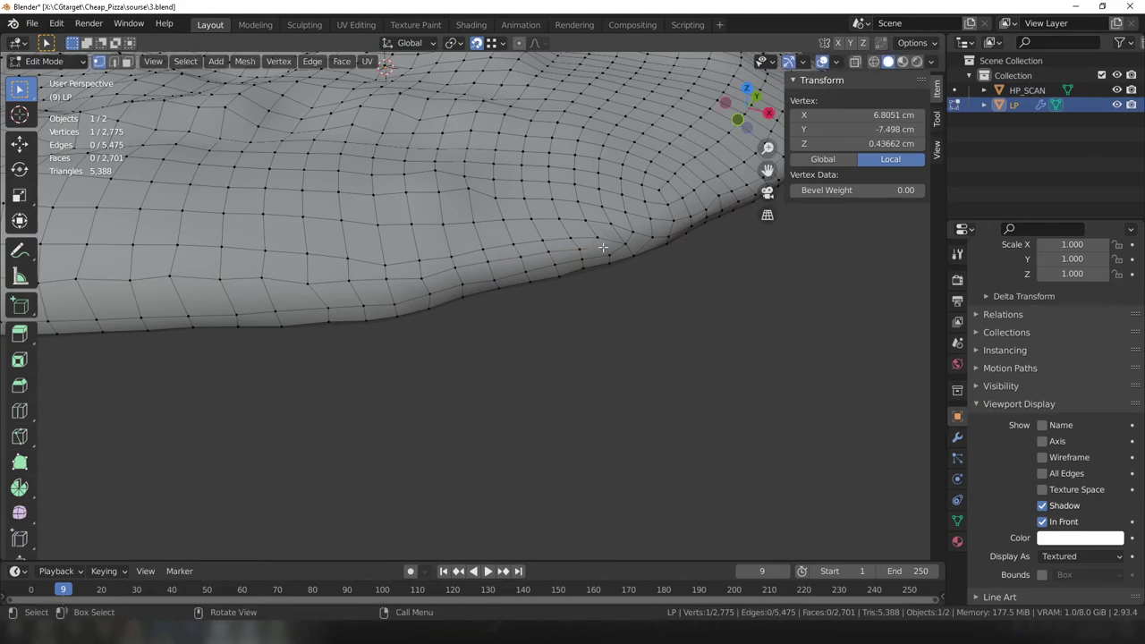
Knife a new edge across the crust and merge a cut vertex into its neighbour.
mouse_move(557, 255)
middle_mouse_down()
mouse_move(531, 289)
mouse_move(420, 286)
middle_mouse_up()
key("k")
left_click(423, 321)
left_click(534, 340)
key("Return")
key("1")
left_click(405, 272)
key("g")
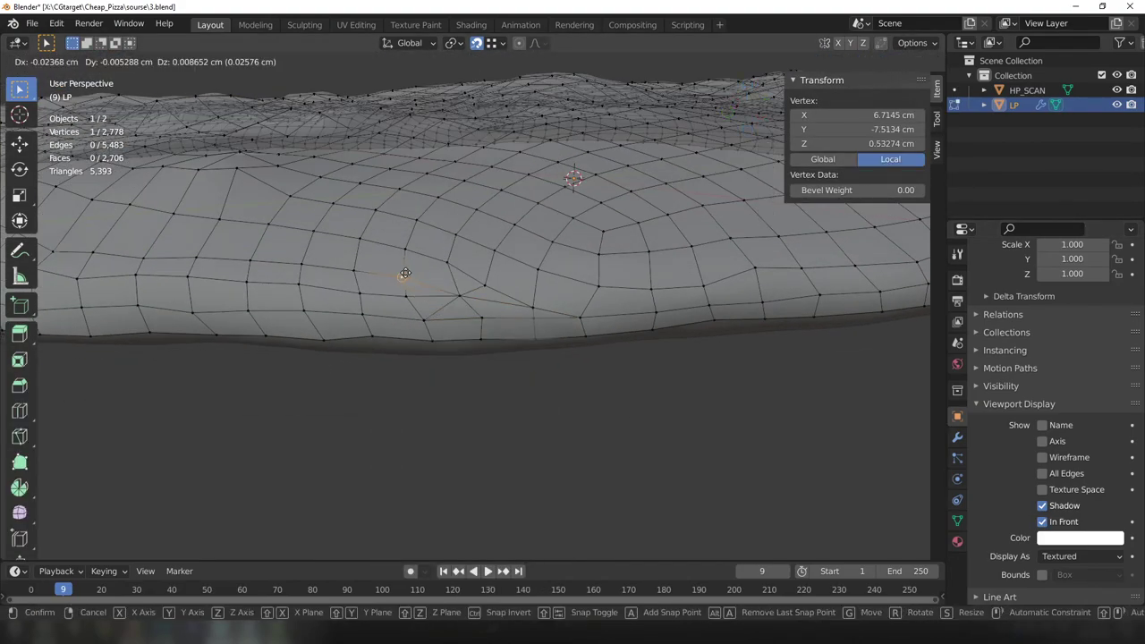
key("g")
left_click(478, 286)
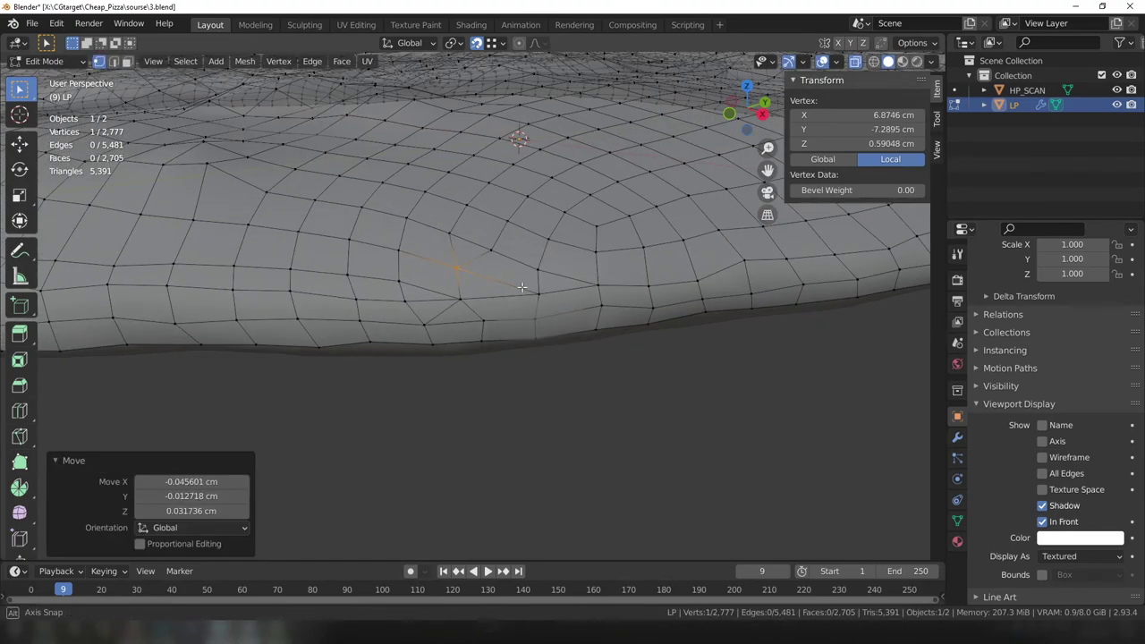
Dissolve a stray edge on the crust and clear the selection.
key("alt+a")
left_click(535, 262)
key("ctrl+x")
middle_click_drag(535, 263, 537, 320)
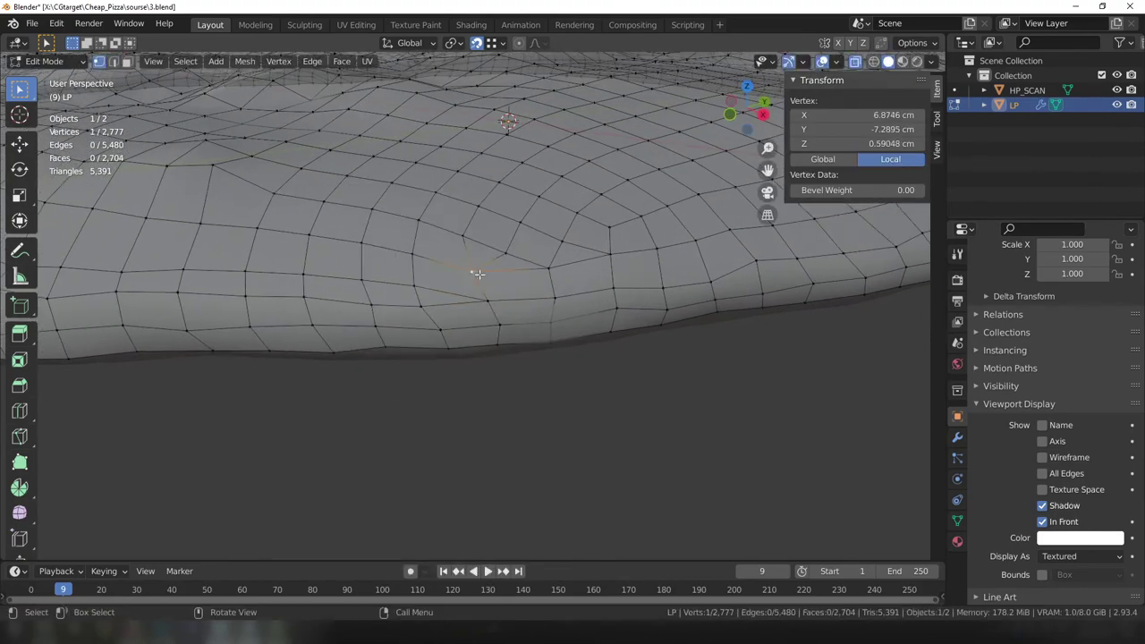
key("alt+a")
middle_click_drag(477, 273, 414, 276)
Merge selected crust vertices at center and subdivide the chosen edges.
key("k")
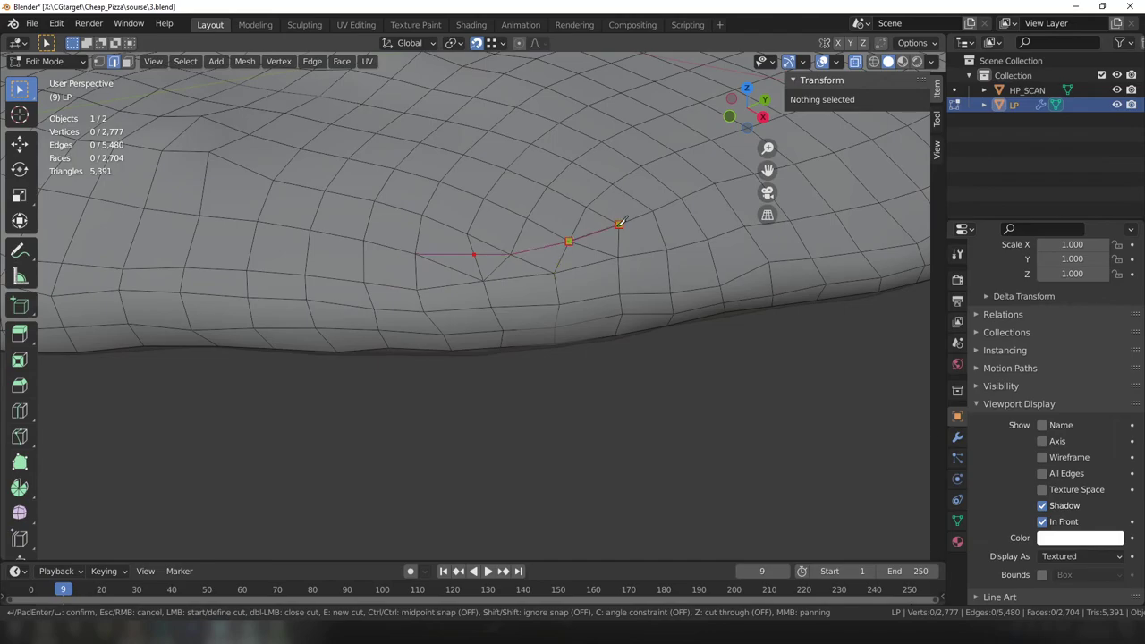
key("g")
left_click(414, 256)
key("alt+a")
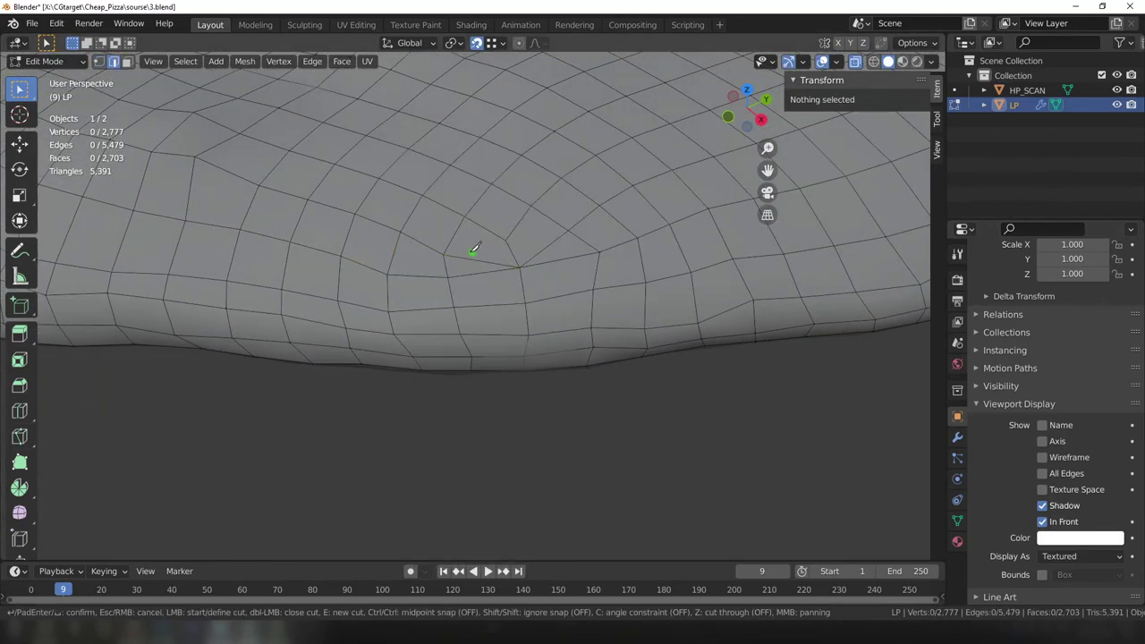
left_click(455, 242)
key("m")
left_click(521, 246)
right_click(520, 246)
left_click(544, 226)
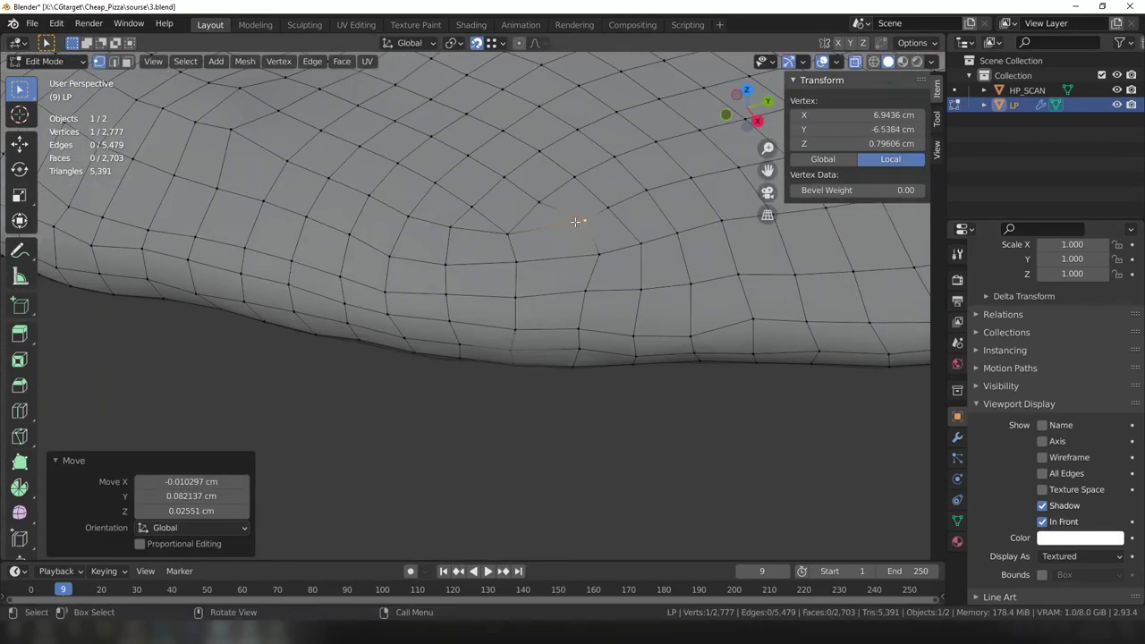
Re-cut a rim face and deselect all, reaching 2,778 vertices and 2,703 faces.
mouse_move(584, 250)
middle_mouse_down()
mouse_move(541, 336)
mouse_move(570, 452)
middle_mouse_up()
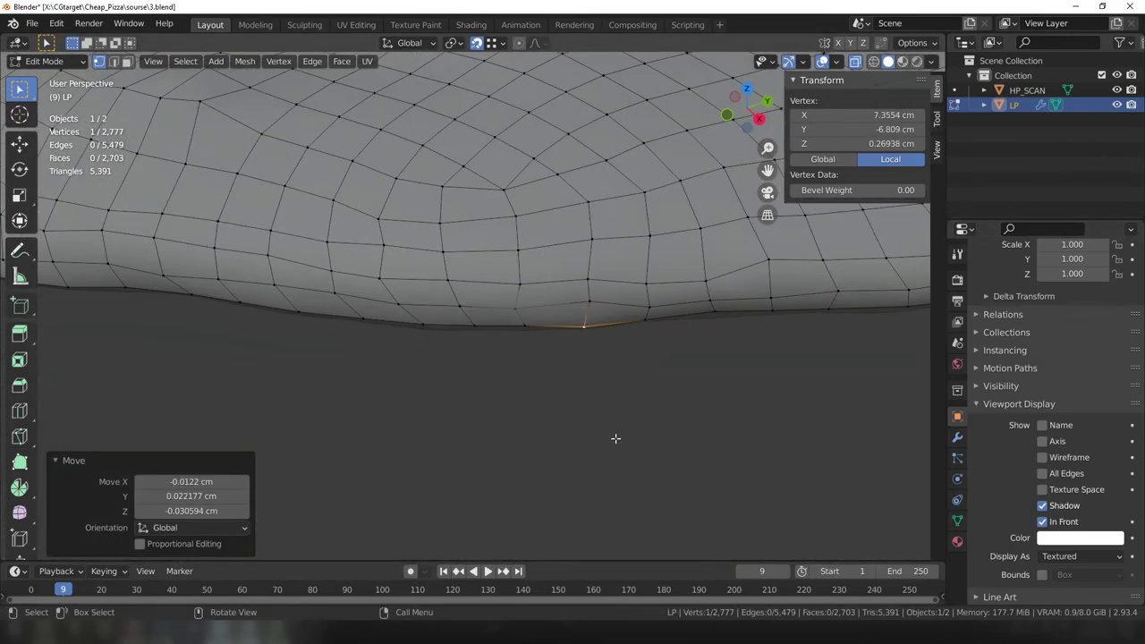
key("f")
key("Return")
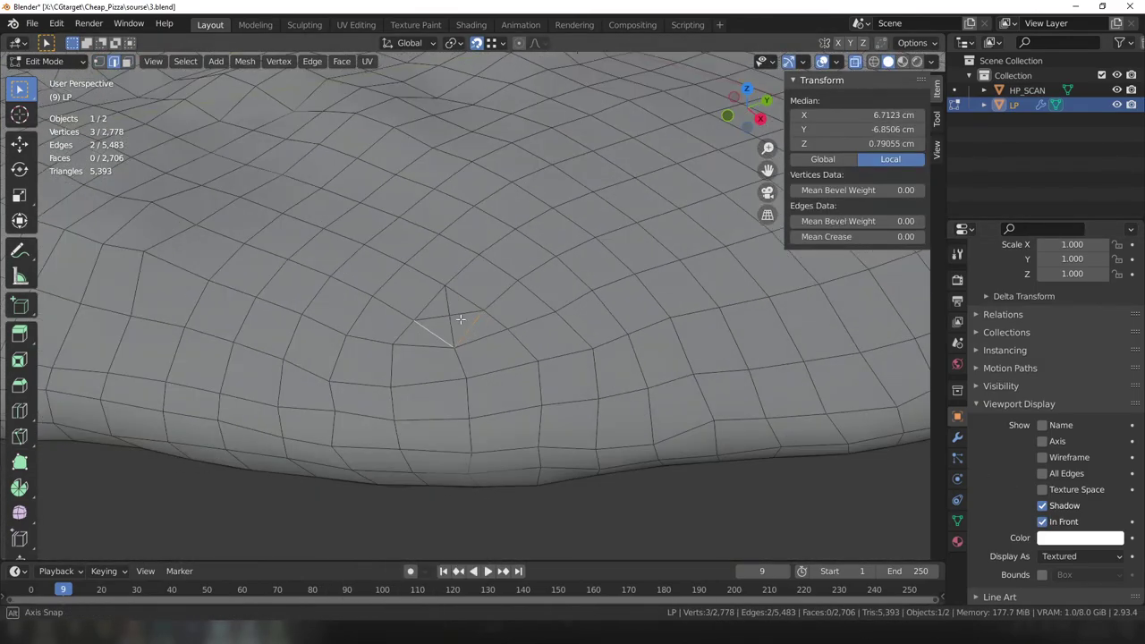
key("x")
left_click(468, 382)
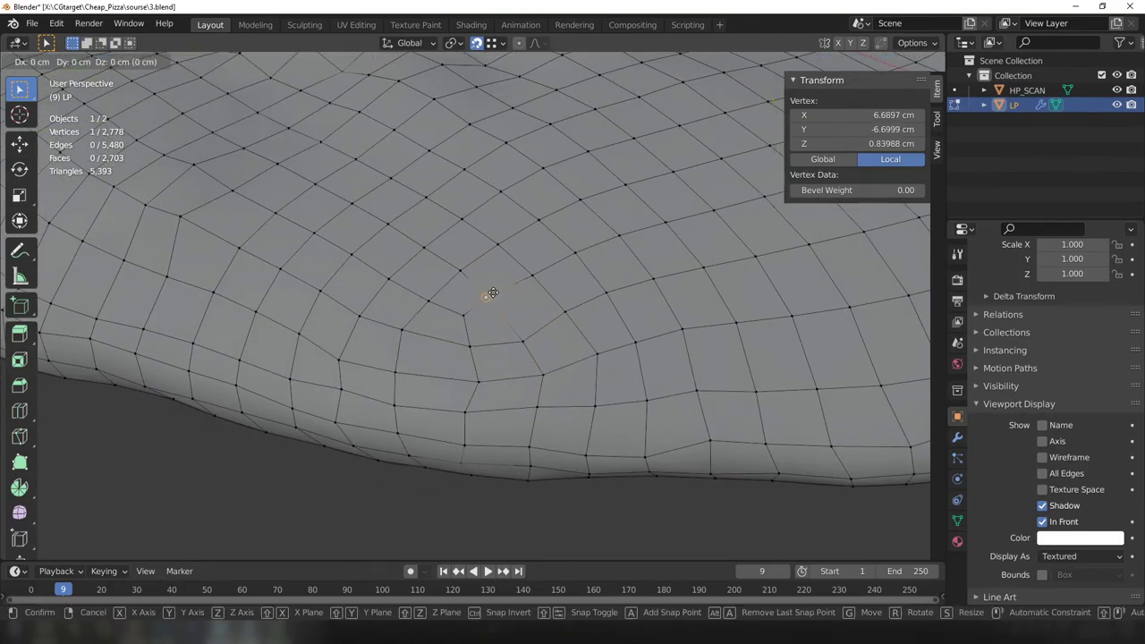
mouse_move(468, 295)
middle_mouse_down()
mouse_move(503, 349)
mouse_move(326, 329)
middle_mouse_up()
left_click(503, 350)
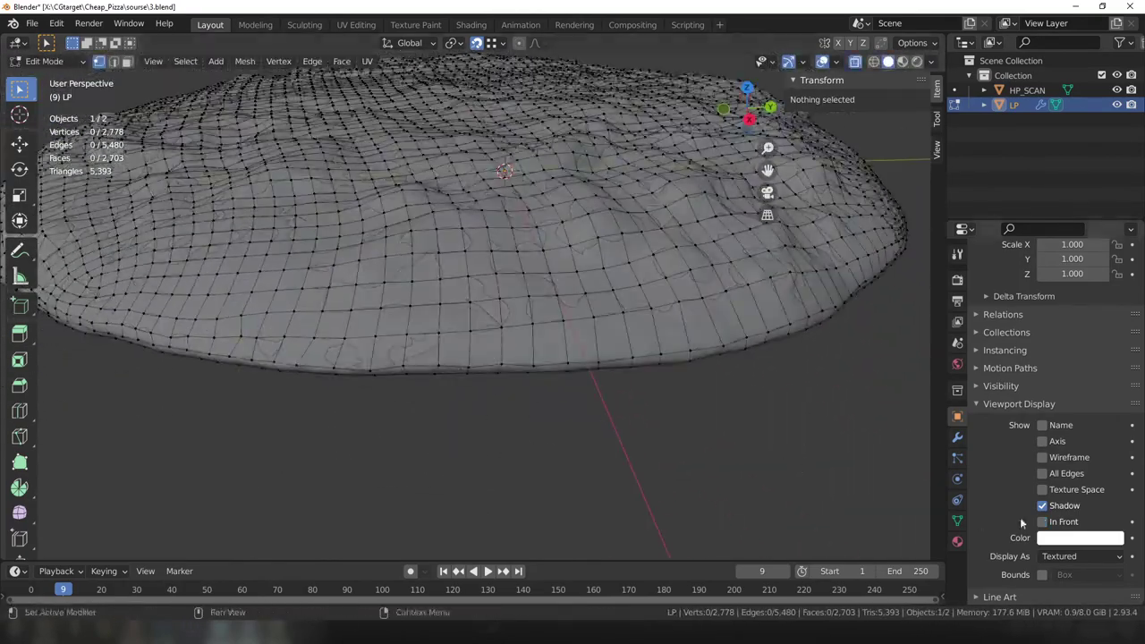
Start knife cuts on the crust side and slide a rim vertex into place.
key("2")
key("k")
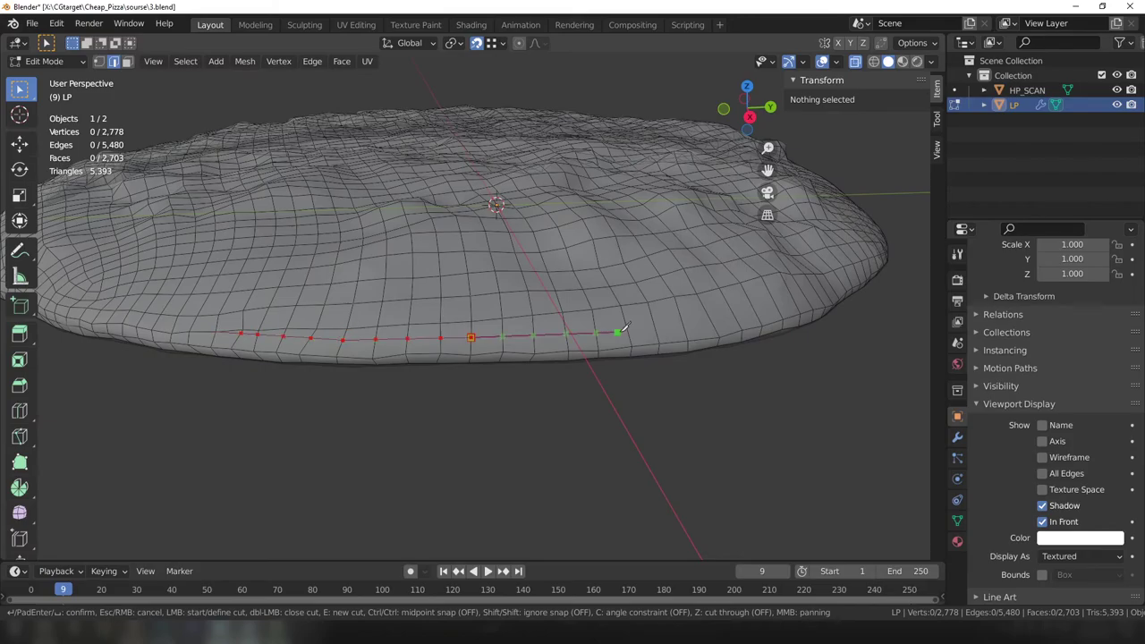
middle_click_drag(624, 330, 332, 296)
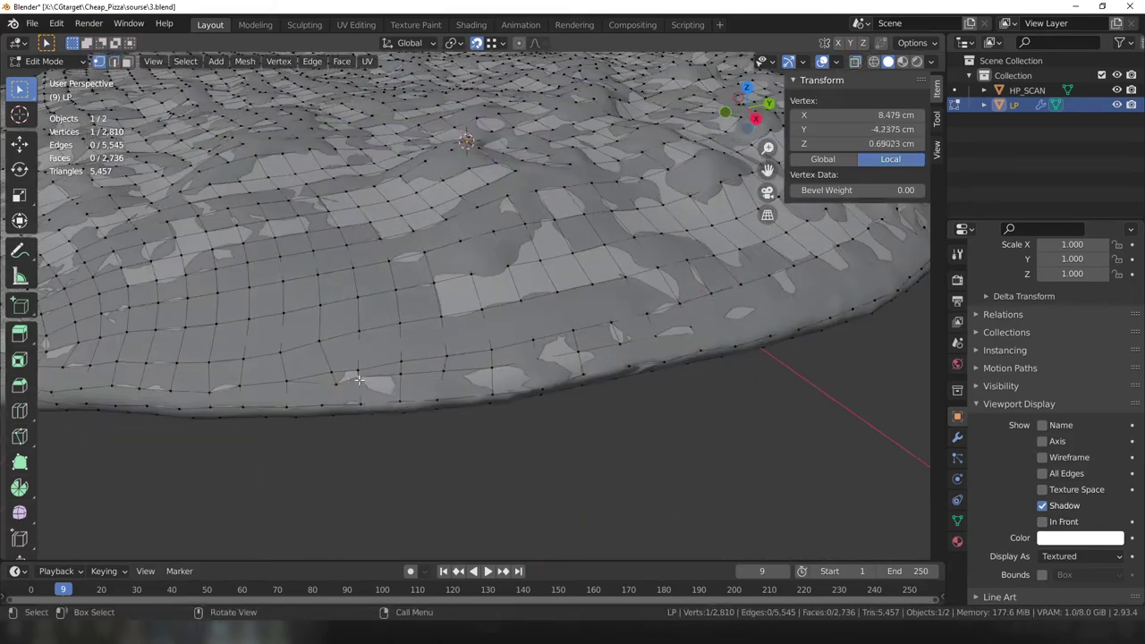
middle_click_drag(536, 361, 465, 347)
key("g")
middle_click_drag(648, 342, 563, 343)
key("g")
left_click(565, 342)
Merge the stray vertex onto its neighbour at center and clear the selection.
key("g")
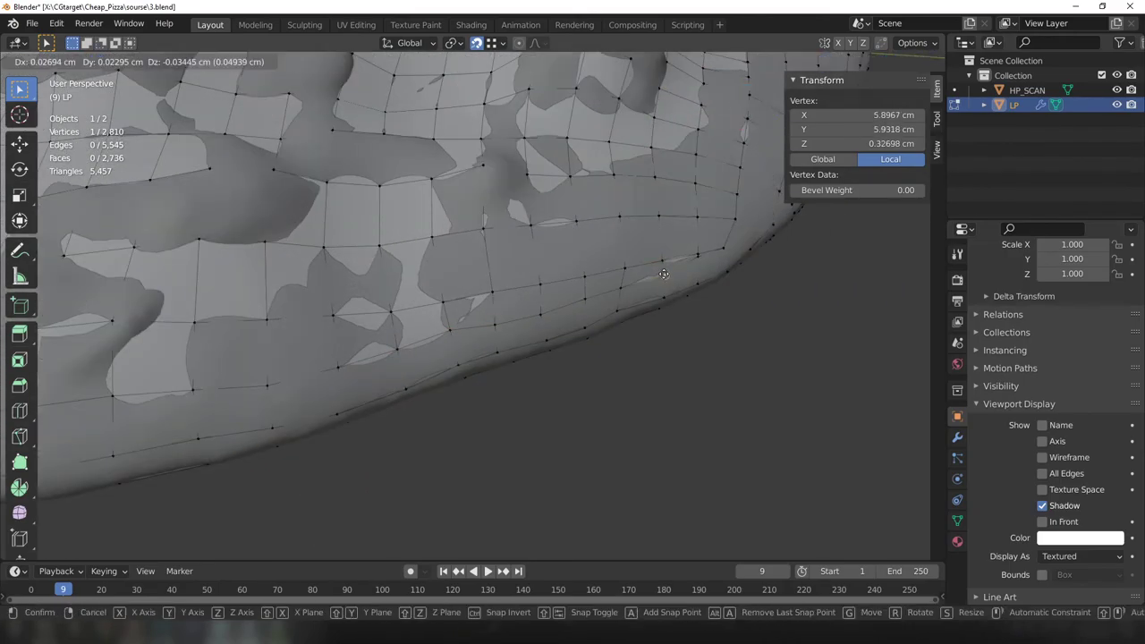
key("m")
left_click(582, 306)
left_click(1041, 521)
key("alt+a")
Slide another rim vertex along the crust to a new position.
mouse_move(794, 454)
middle_mouse_down()
mouse_move(508, 381)
mouse_move(535, 337)
middle_mouse_up()
left_click(536, 340)
key("g")
left_click(537, 340)
key("g")
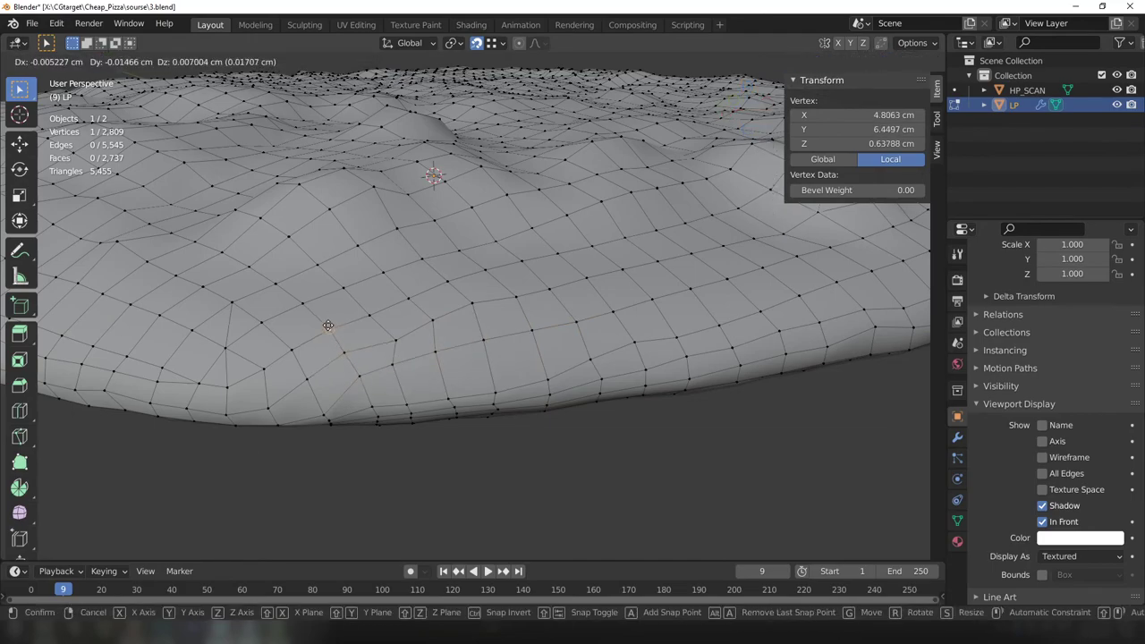
left_click(329, 325)
middle_click_drag(328, 326, 501, 338)
Knife a new point on the rim and join the vertices with an edge.
key("k")
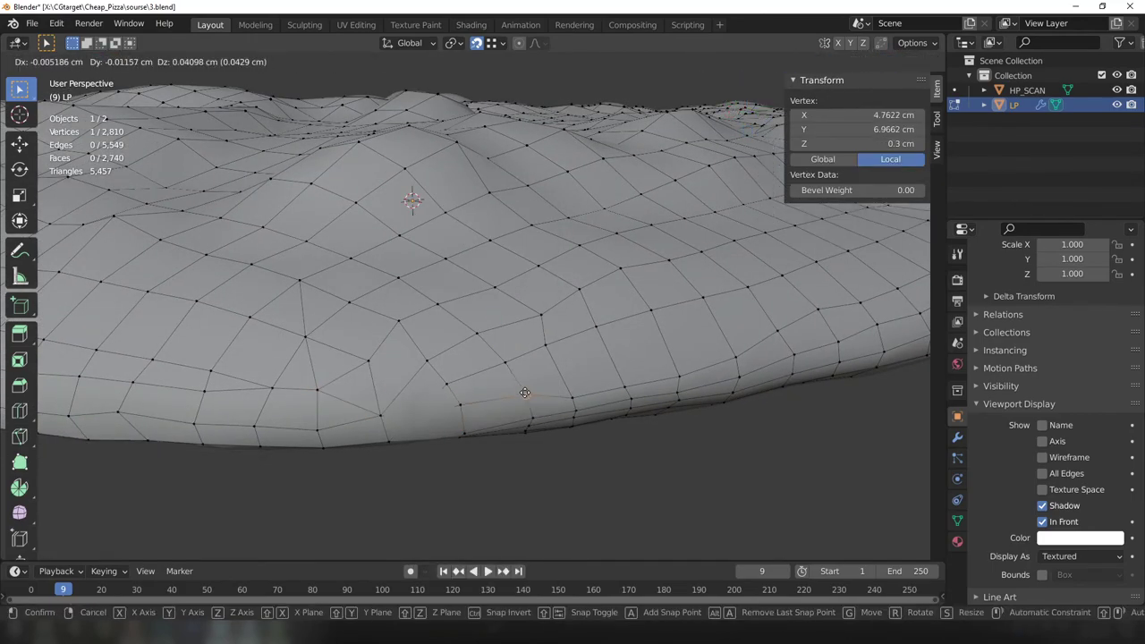
left_click(428, 357)
middle_click_drag(428, 357, 409, 335)
right_click(410, 334)
left_click(366, 307)
Dissolve the extra edges along the crust edge.
key("g")
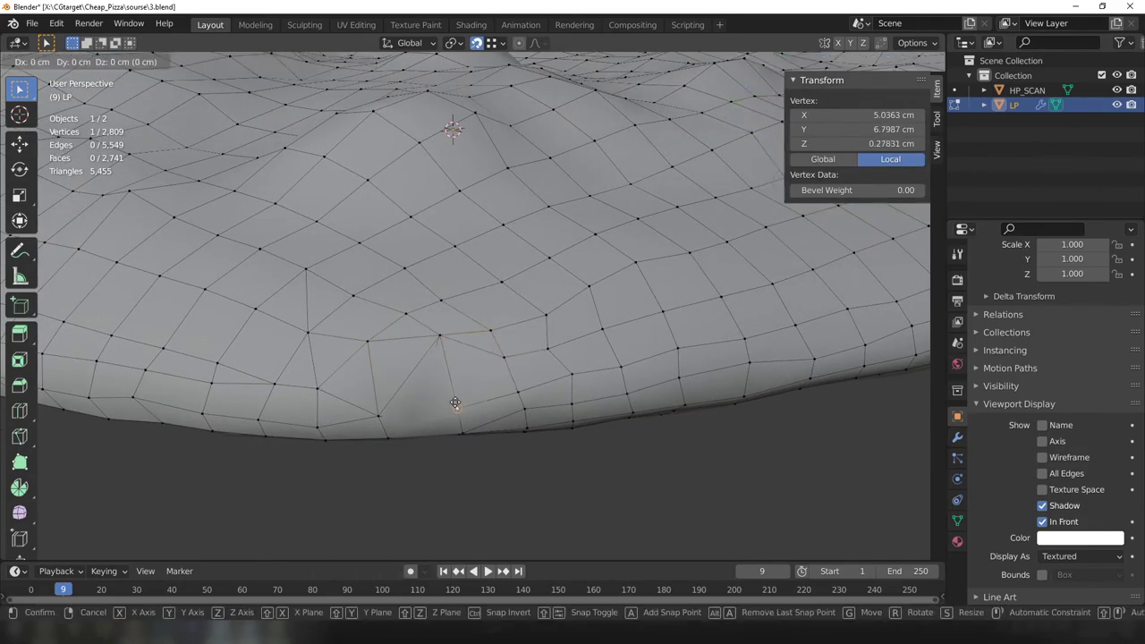
middle_click_drag(451, 368, 420, 388)
key("x")
left_click(420, 388)
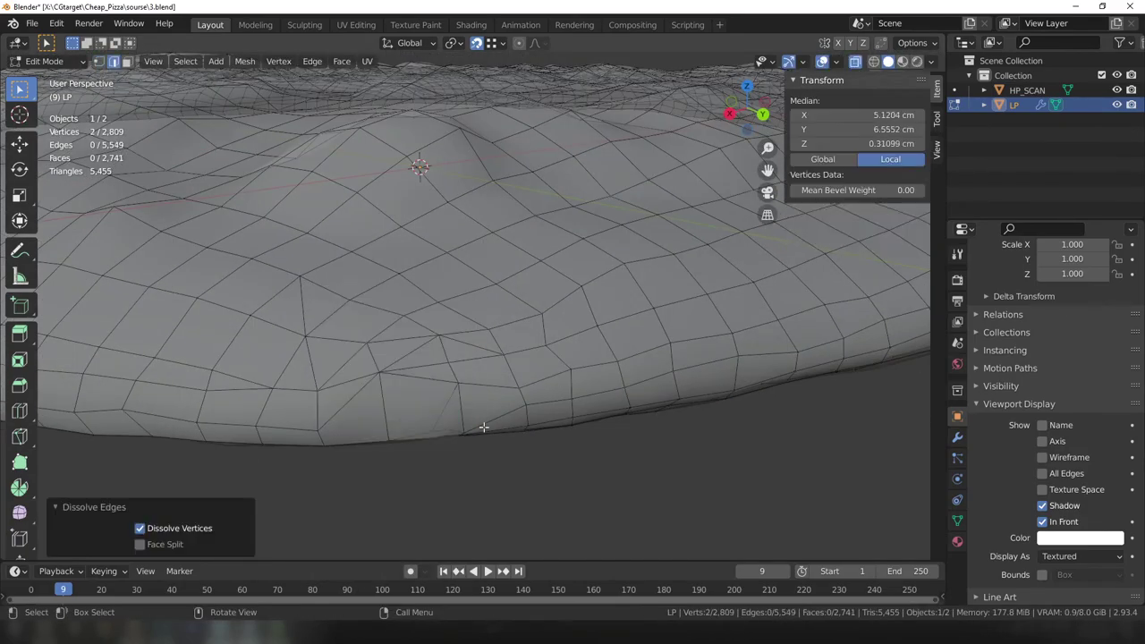
Merge a vertex pair at center and adjust the merged vertex.
mouse_move(422, 171)
middle_mouse_down()
mouse_move(460, 319)
mouse_move(447, 376)
middle_mouse_up()
key("m")
left_click(497, 322)
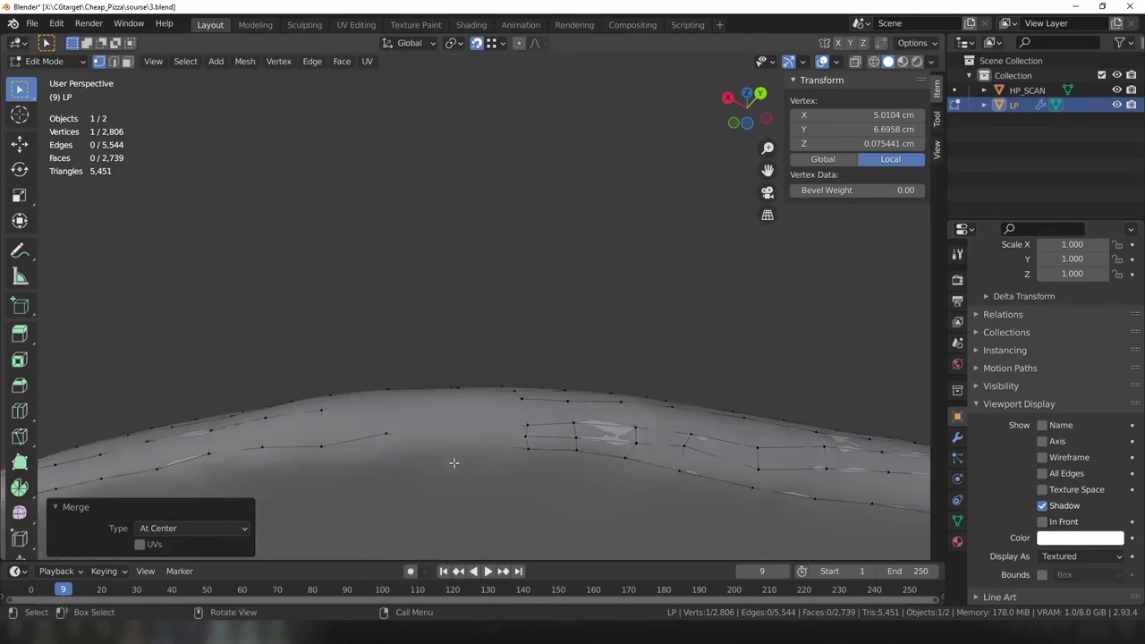
key("g")
left_click(376, 357)
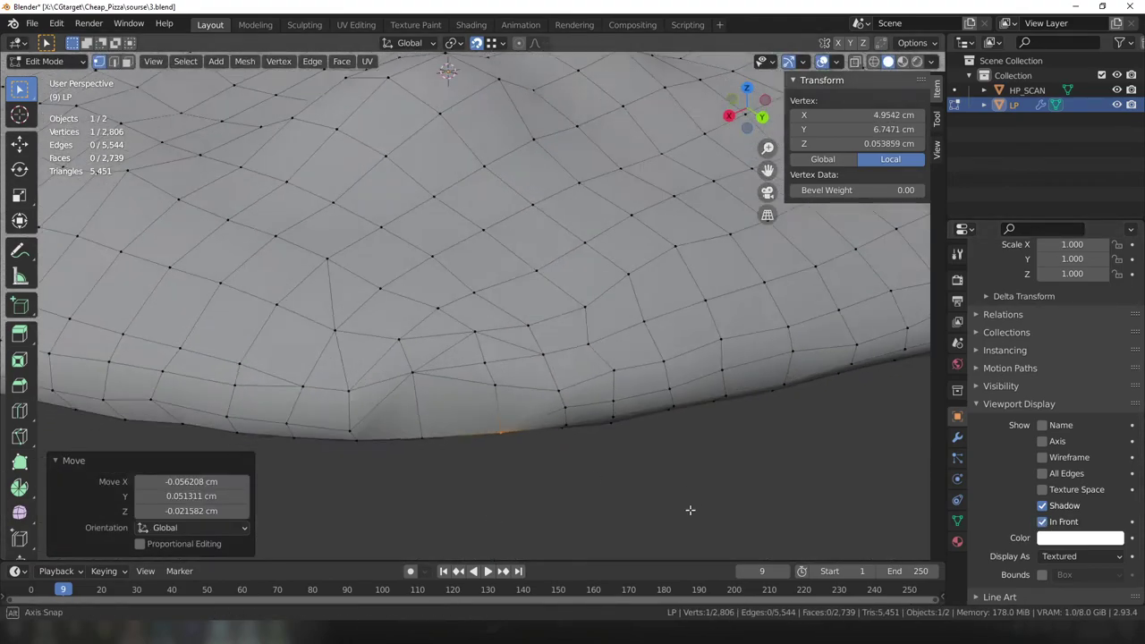
key("g")
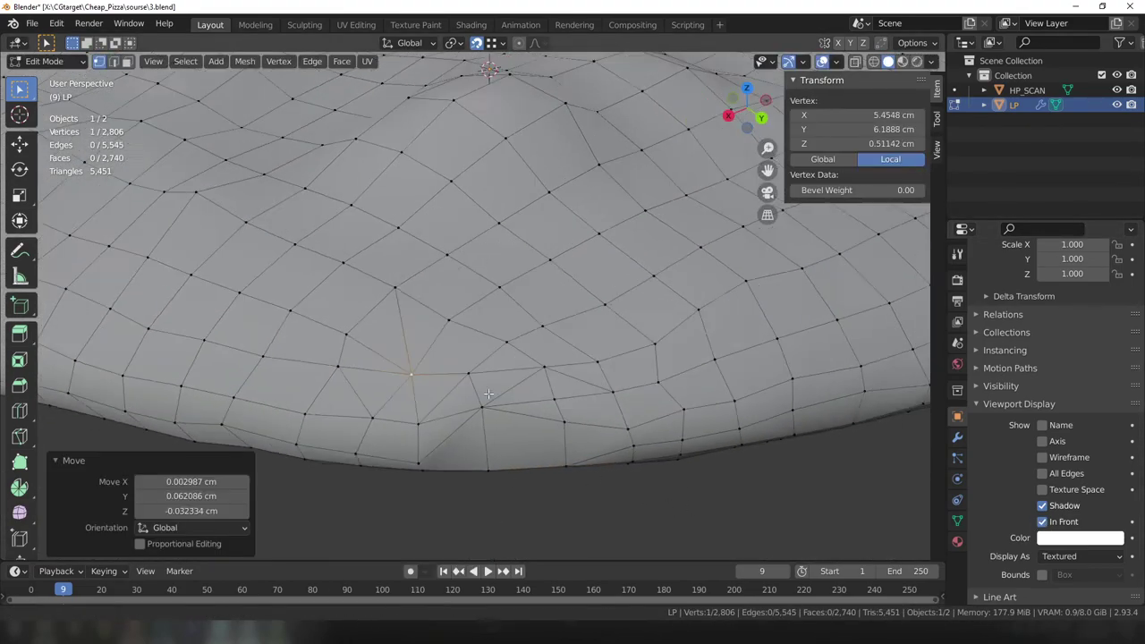
Start another rim cut and move a vertex, undoing a trial vertex dissolve.
middle_click_drag(624, 382, 500, 349)
key("k")
left_click(317, 332)
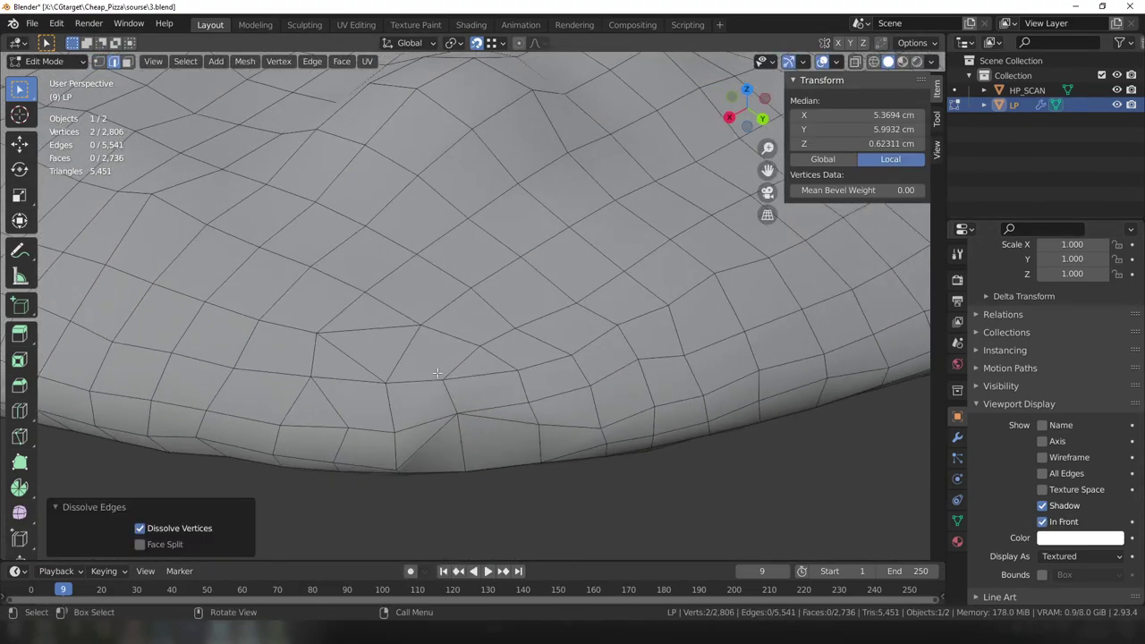
mouse_move(437, 373)
middle_mouse_down()
mouse_move(441, 408)
mouse_move(569, 438)
mouse_move(464, 323)
middle_mouse_up()
key("g")
left_click(493, 405)
key("ctrl+x")
key("ctrl+z")
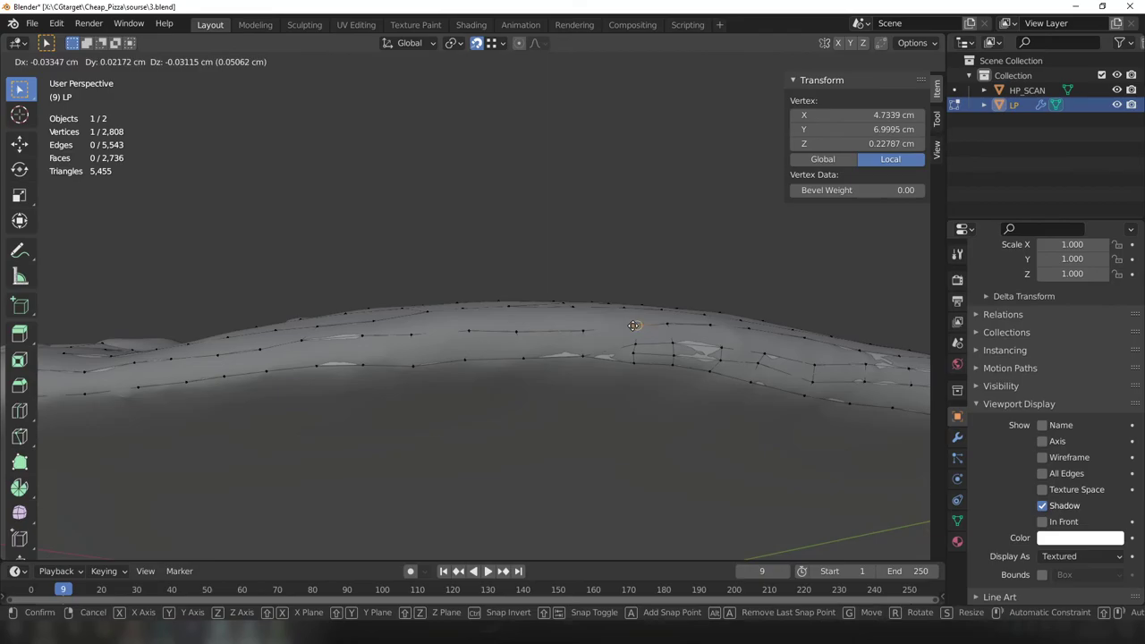
Merge several pairs of crust rim vertices at center and nudge one into place.
left_click(633, 325)
mouse_move(634, 325)
middle_mouse_down()
mouse_move(477, 404)
mouse_move(475, 377)
mouse_move(397, 362)
middle_mouse_up()
key("m")
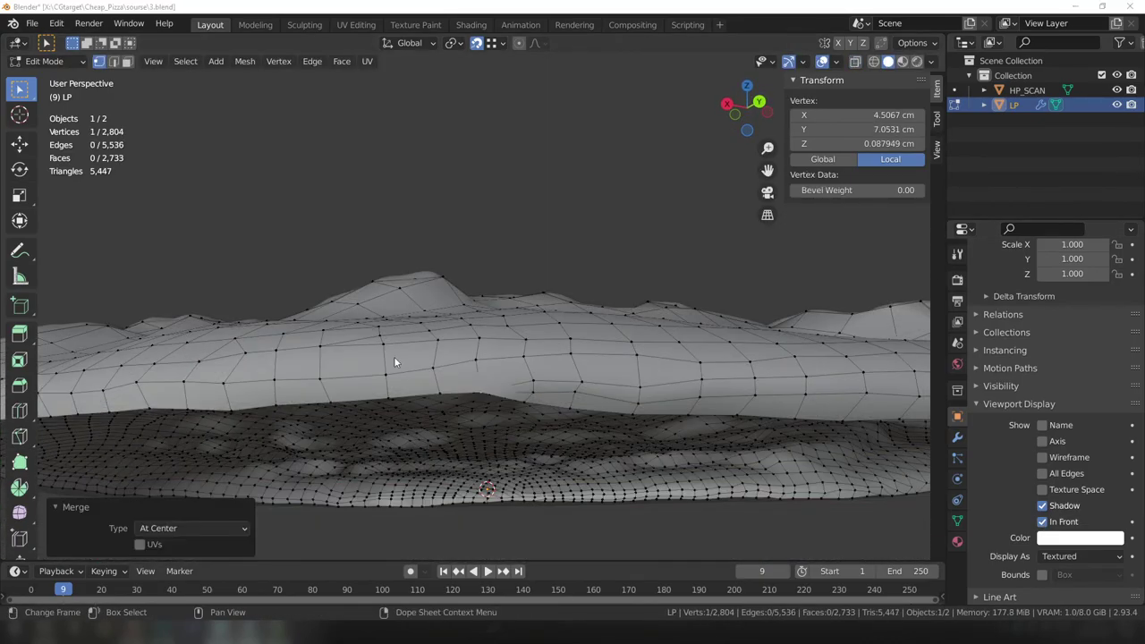
middle_click_drag(500, 376, 595, 350)
key("m")
mouse_move(677, 437)
middle_mouse_down()
mouse_move(582, 417)
mouse_move(404, 339)
mouse_move(465, 384)
middle_mouse_up()
key("m")
key("g")
left_click(524, 478)
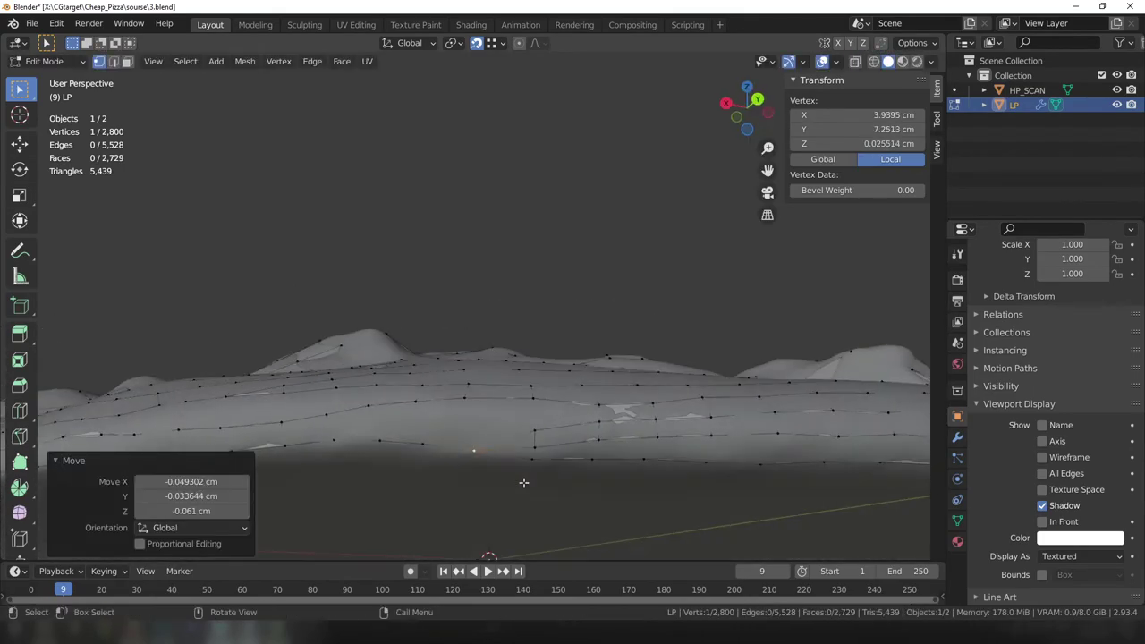
mouse_move(524, 478)
middle_mouse_down()
mouse_move(440, 366)
mouse_move(564, 396)
mouse_move(600, 463)
middle_mouse_up()
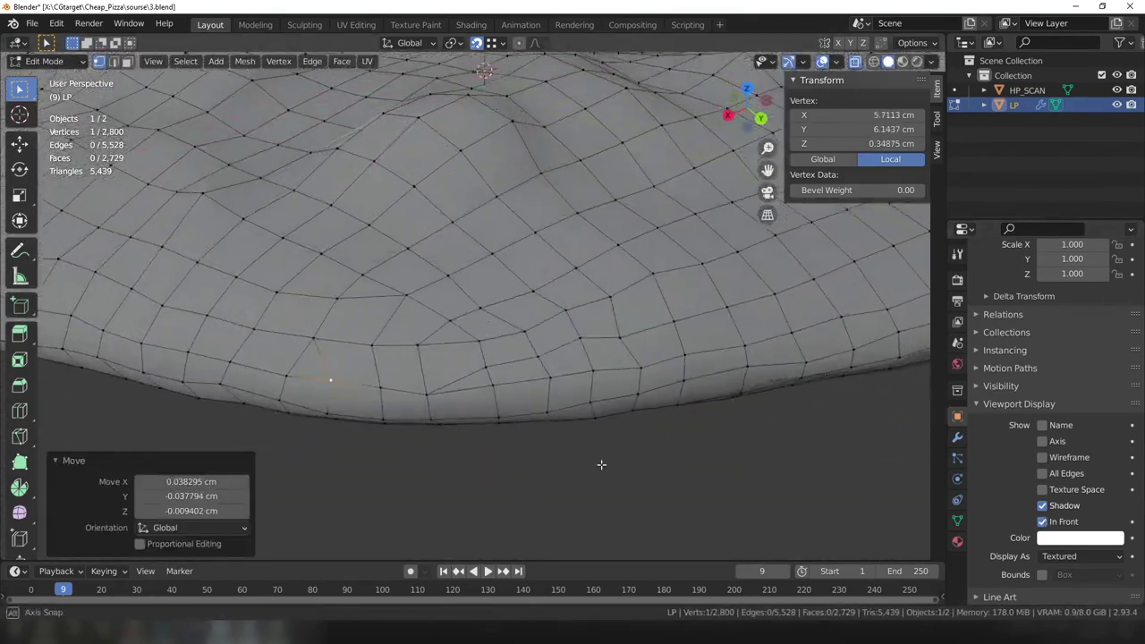
Knife a new point on the rim and slide the new vertex into position.
key("alt+a")
key("k")
left_click(380, 309)
key("Return")
key("g")
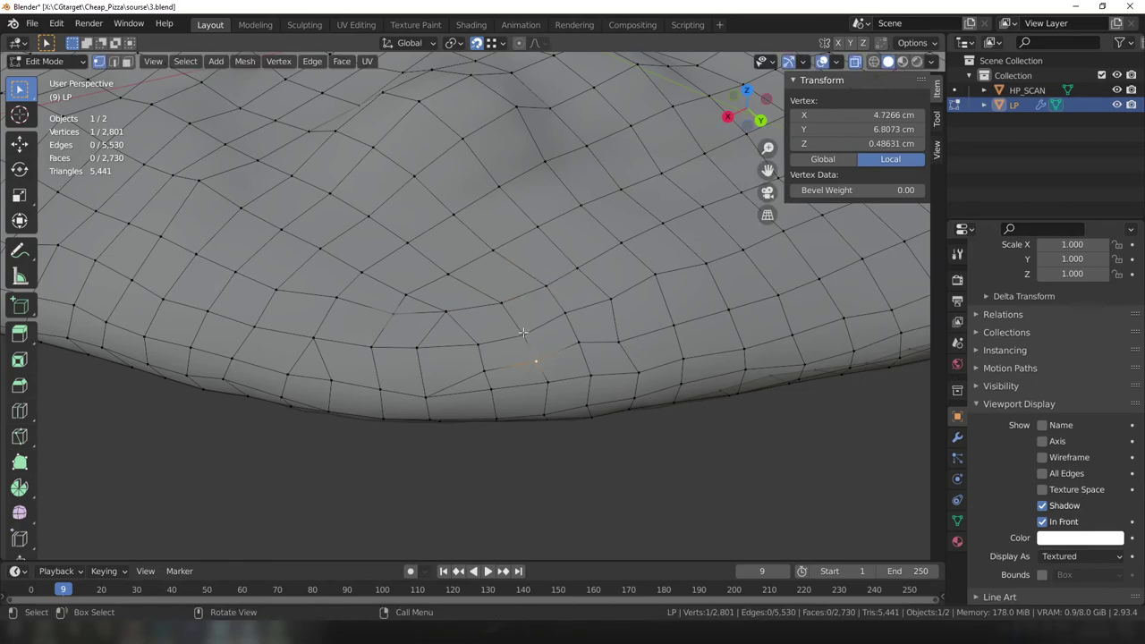
left_click(523, 332)
middle_click_drag(522, 332, 496, 374)
key("Escape")
Check the edge operations on the crust and clear the selection.
middle_click_drag(646, 356, 582, 295)
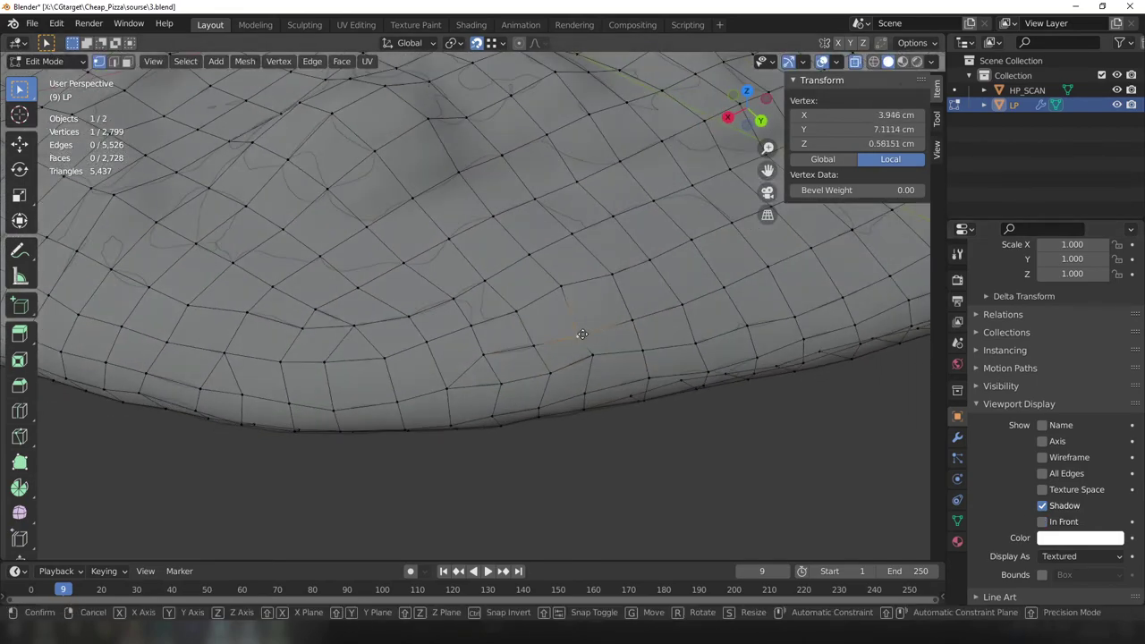
right_click(617, 373)
key("Escape")
key("alt+a")
Start a knife cut across the rim and dissolve a selected vertex.
key("k")
middle_click_drag(398, 431, 428, 398)
left_click(427, 398)
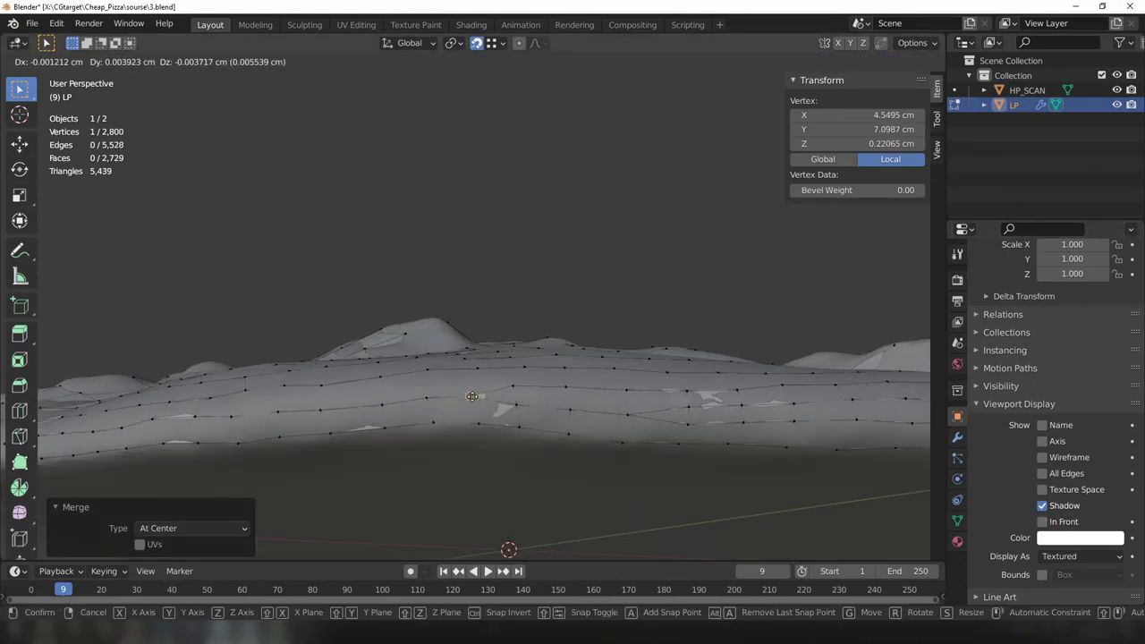
middle_click_drag(522, 397, 498, 379)
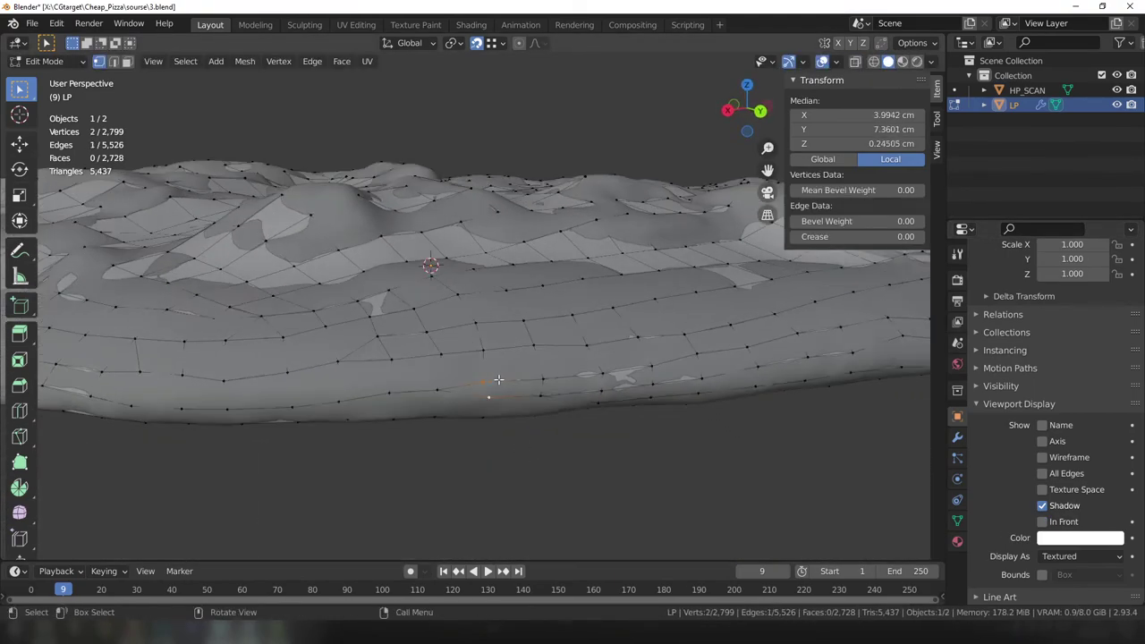
middle_click_drag(634, 365, 573, 483)
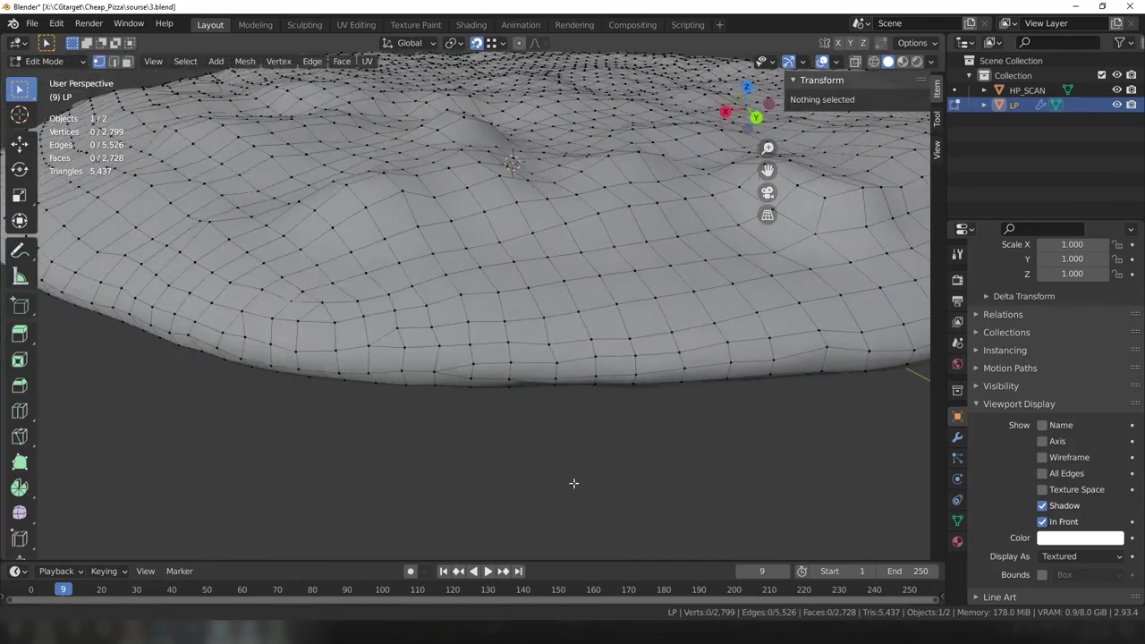
right_click(503, 364)
key("Escape")
key("ctrl+x")
Undo the recent vertex moves and dissolve to restore the crust vertices.
key("g")
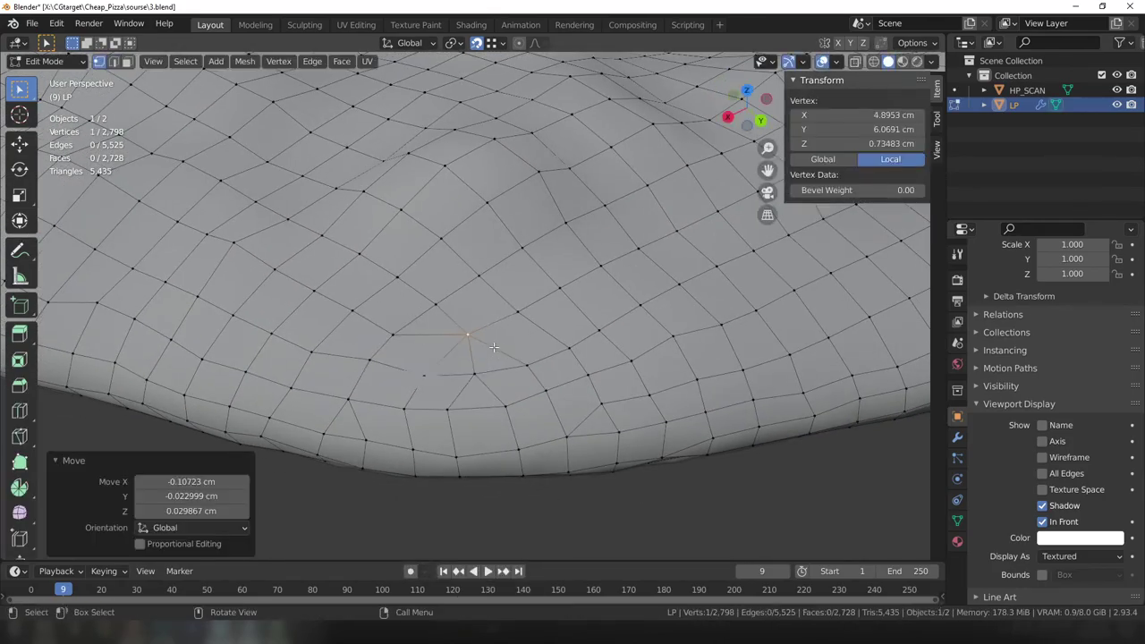
left_click(446, 344)
key("ctrl+z")
middle_click_drag(446, 344, 536, 384)
key("ctrl+z")
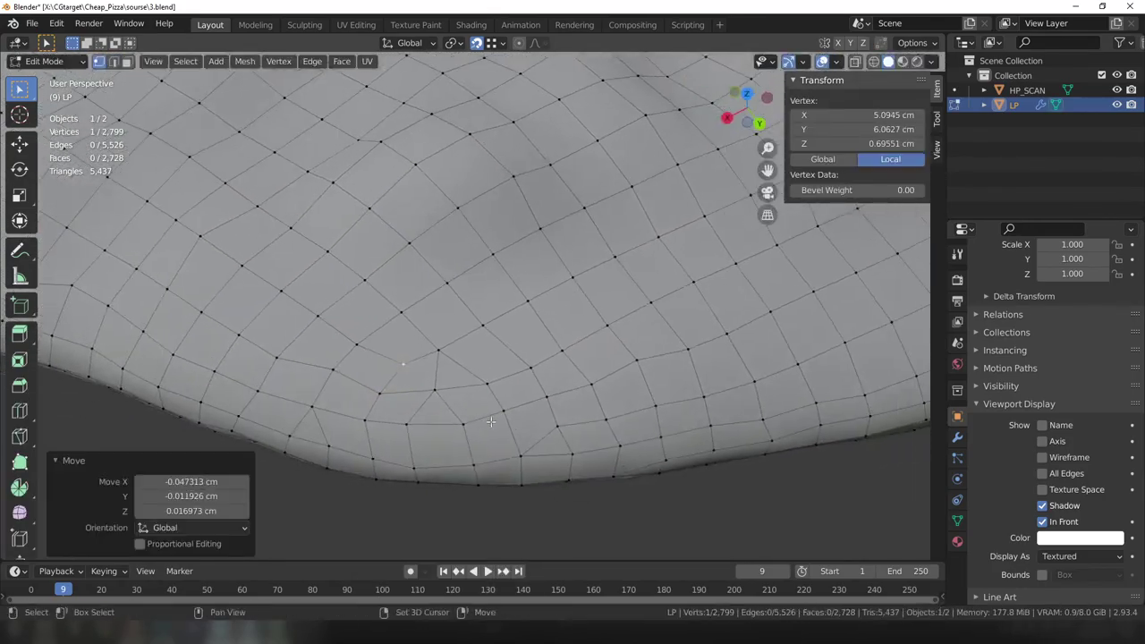
scroll(630, 415, "down", 4)
scroll(629, 415, "up", 3)
key("ctrl+z")
middle_click_drag(608, 408, 576, 400)
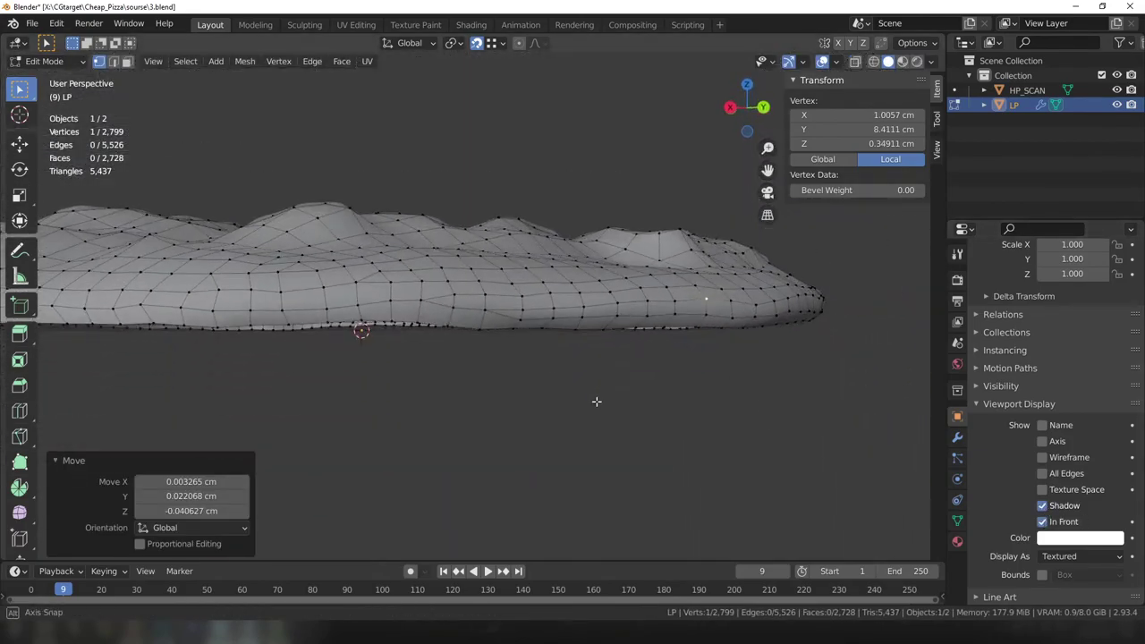
scroll(576, 399, "up", 2)
Switch to edge selection and dissolve selected crust edges, undoing earlier changes.
key("2")
key("Escape")
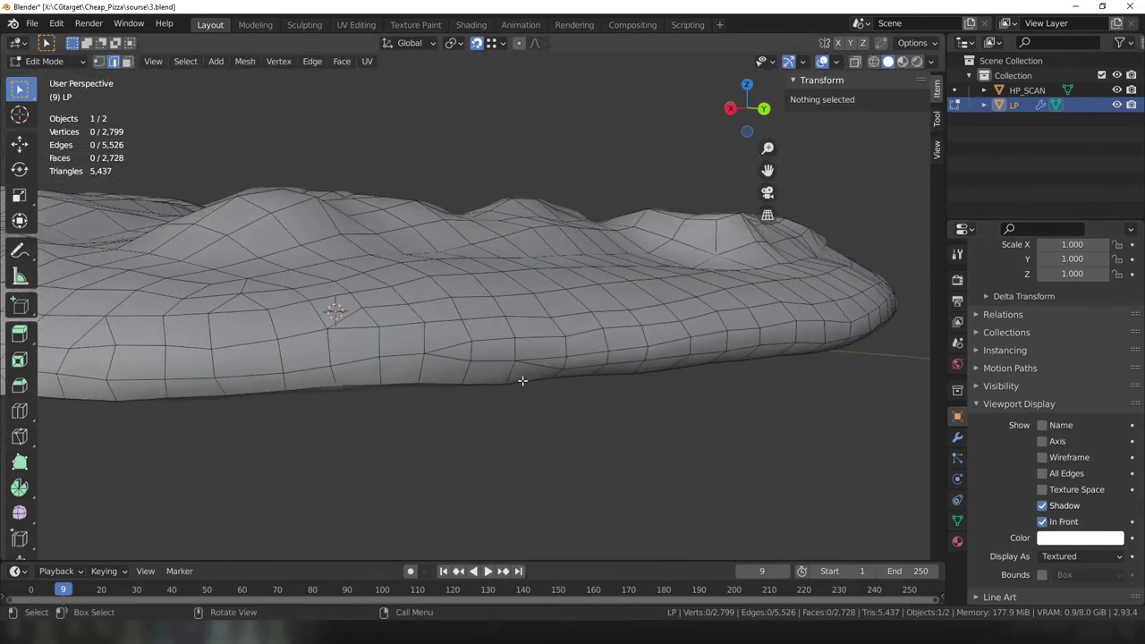
key("ctrl+z")
middle_click_drag(554, 339, 692, 378)
key("ctrl+z")
key("ctrl+z")
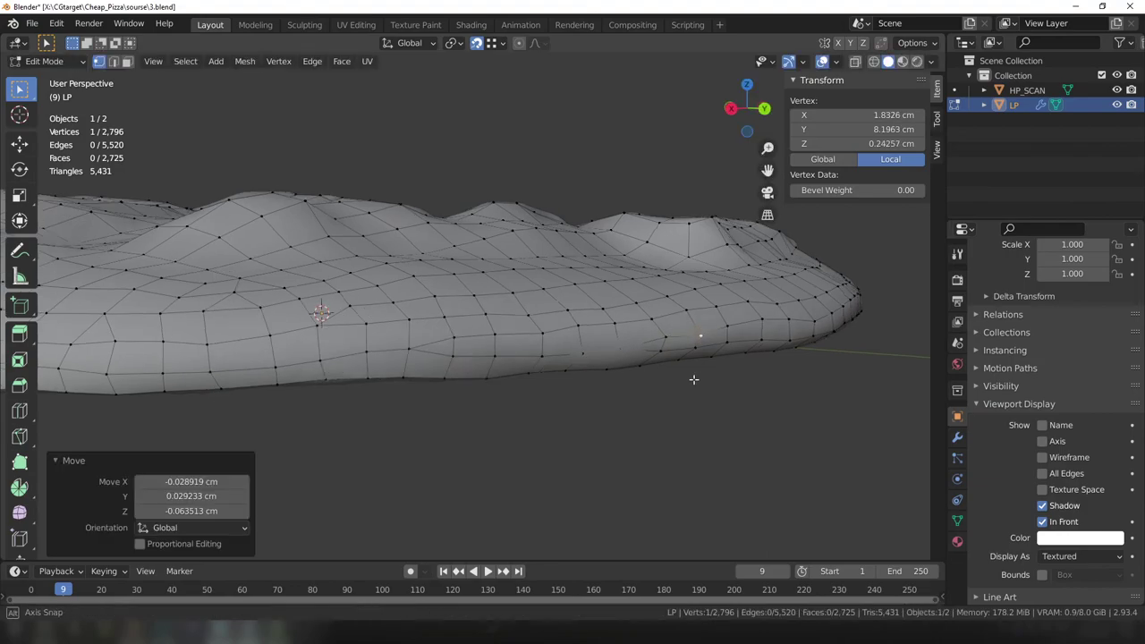
key("2")
right_click(572, 449)
left_click(536, 594)
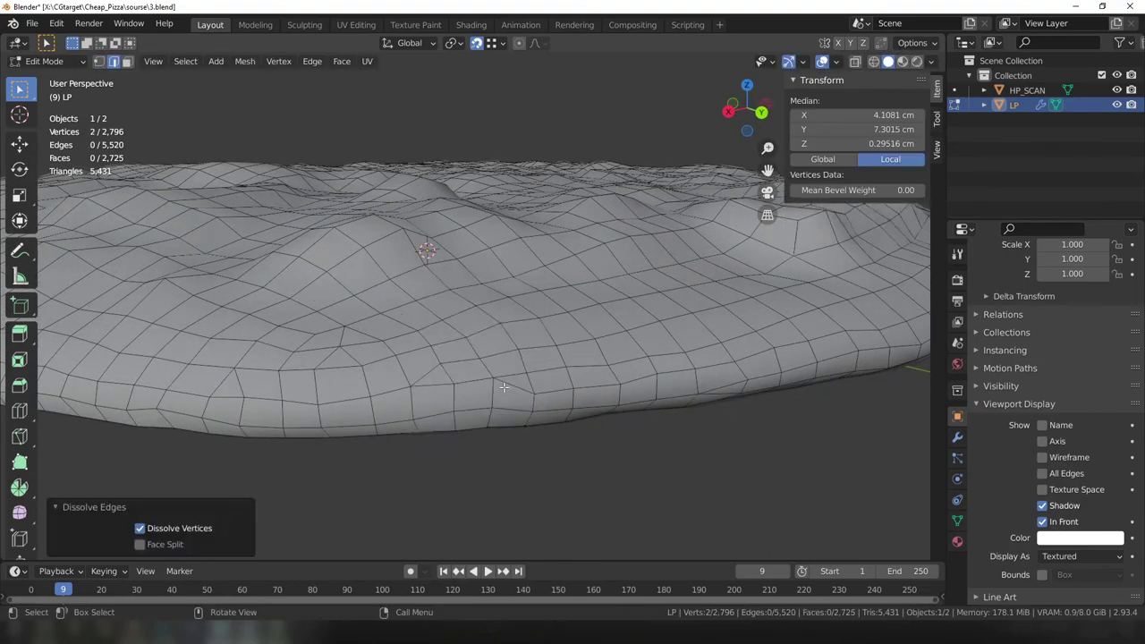
Knife a cut across the rim faces, then undo the unwanted new edge.
key("ctrl+z")
mouse_move(503, 387)
middle_mouse_down()
mouse_move(577, 387)
mouse_move(521, 369)
middle_mouse_up()
key("k")
key("ctrl+z")
key("k")
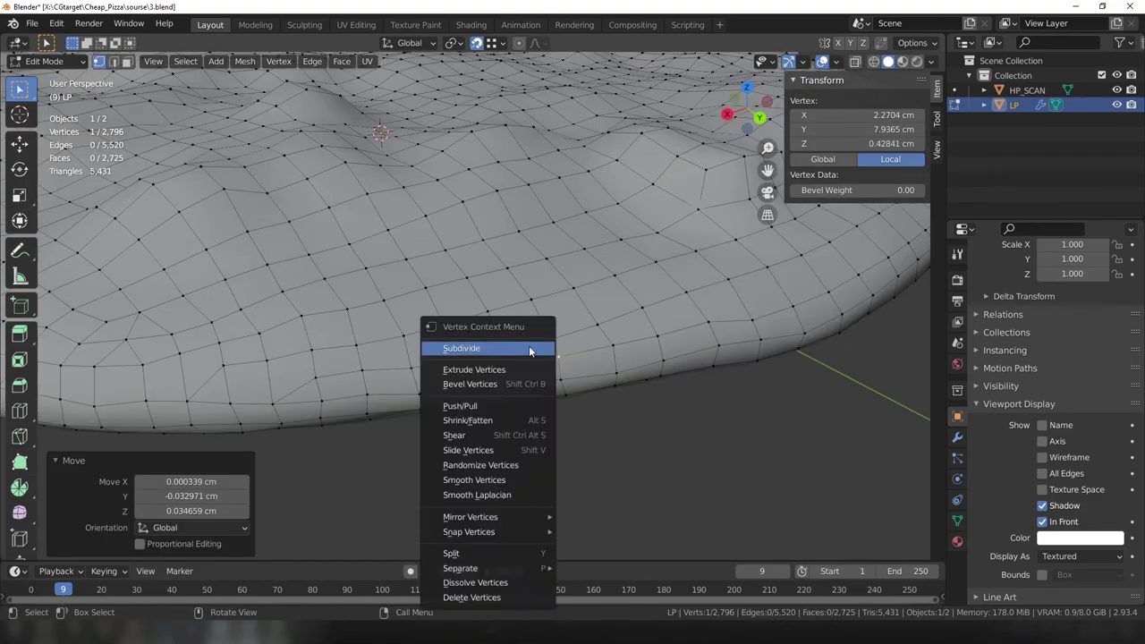
left_click(401, 332)
left_click(455, 357)
key("Return")
key("x")
key("ctrl+z")
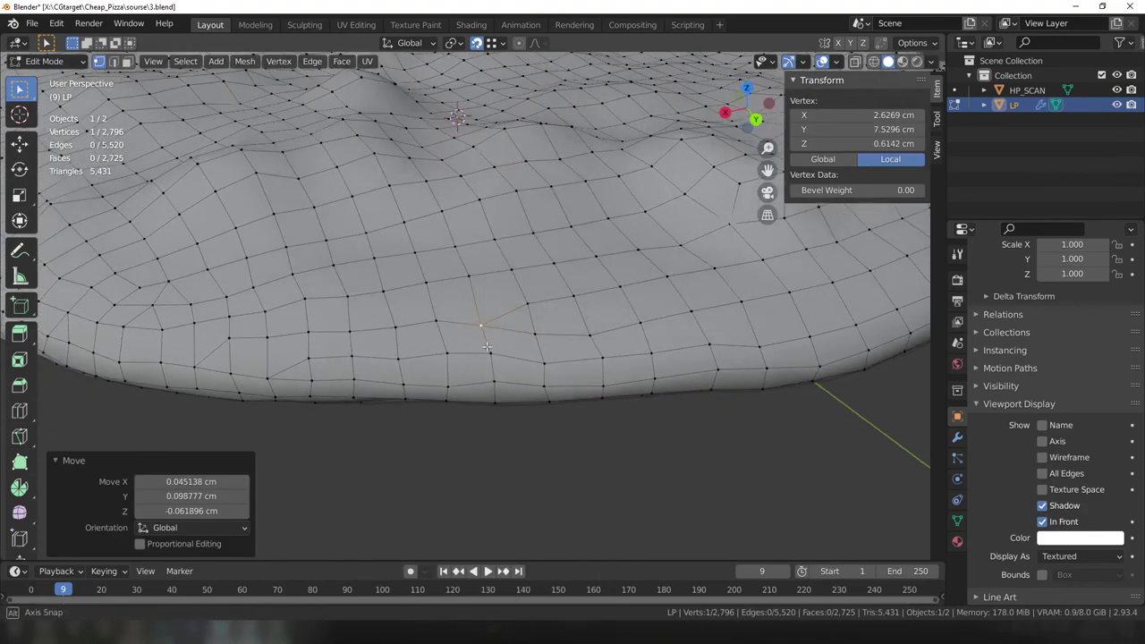
Reposition a crust vertex on the surface and dissolve a redundant vertex.
middle_click_drag(526, 360, 590, 372)
right_click(424, 357)
key("ctrl+z")
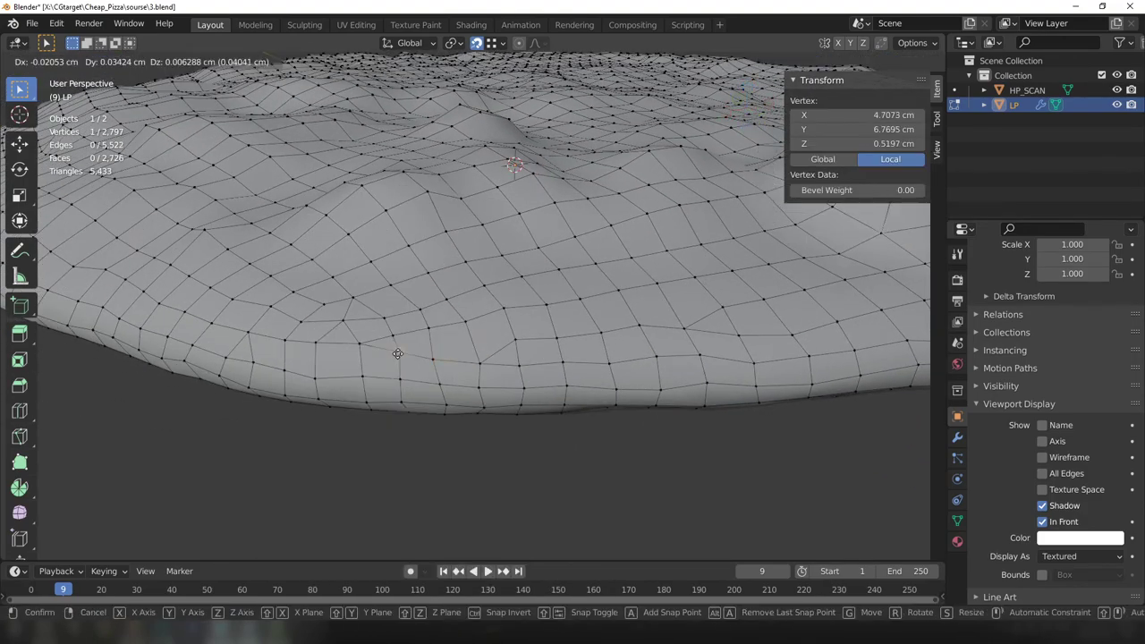
mouse_move(426, 332)
middle_mouse_down()
mouse_move(529, 376)
mouse_move(569, 355)
mouse_move(239, 344)
middle_mouse_up()
left_click(474, 335)
key("x")
right_click(482, 315)
left_click(496, 529)
Step back with undo and merge the selected vertices at center.
key("ctrl+z")
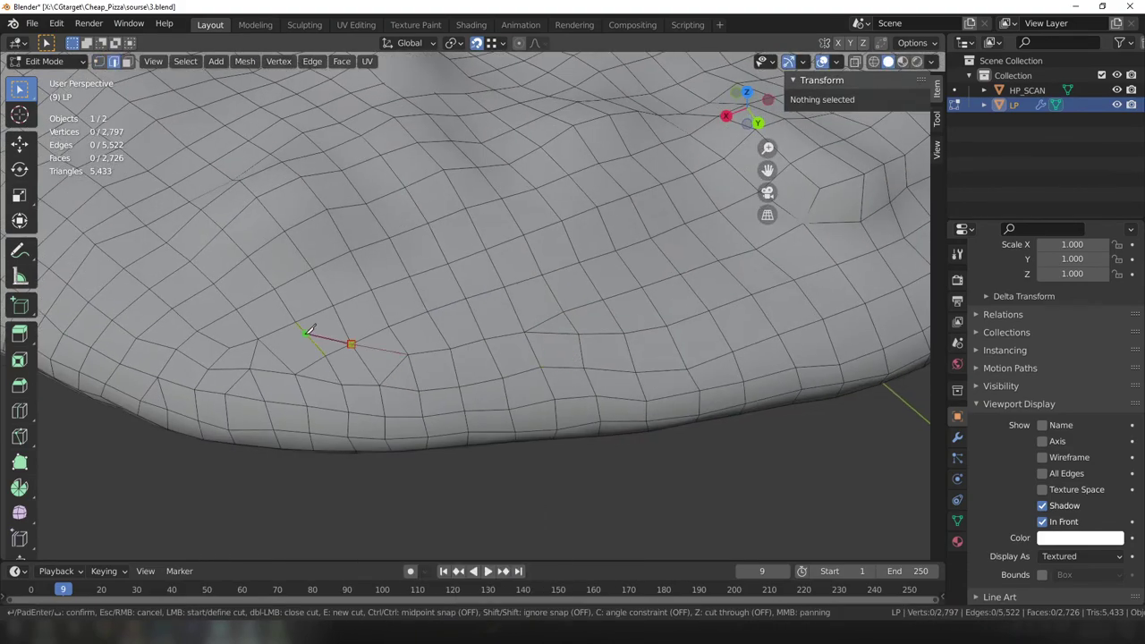
key("ctrl+z")
left_click(173, 360)
key("alt+m")
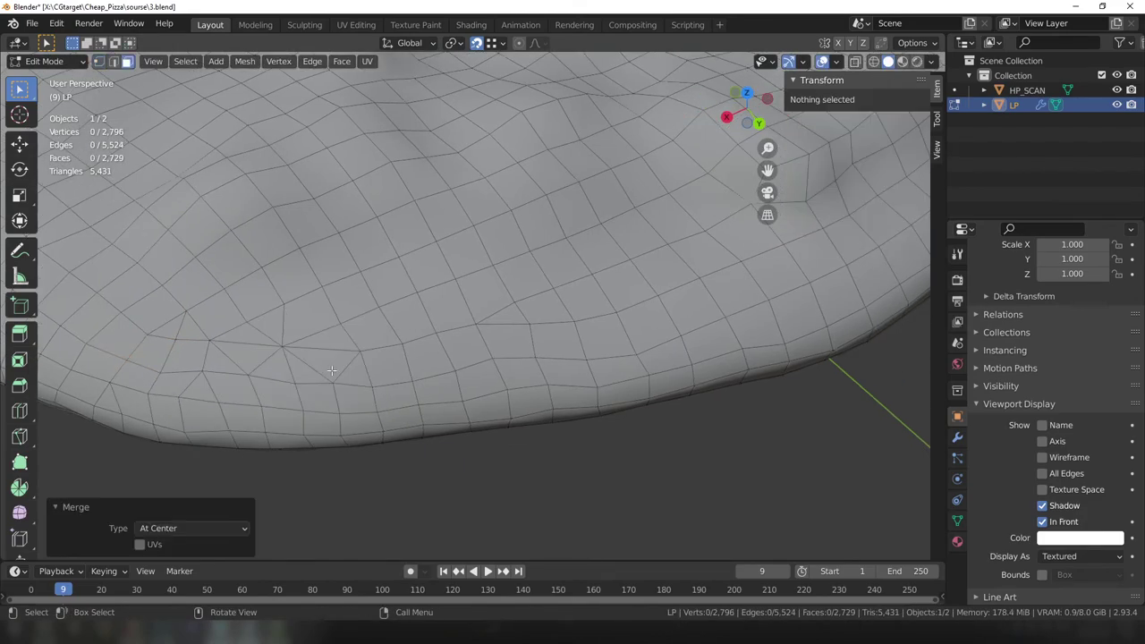
key("Return")
Cut another point across the rim, move the new vertex, and clear the selection.
middle_click_drag(406, 304, 391, 304)
left_click(383, 303)
key("g")
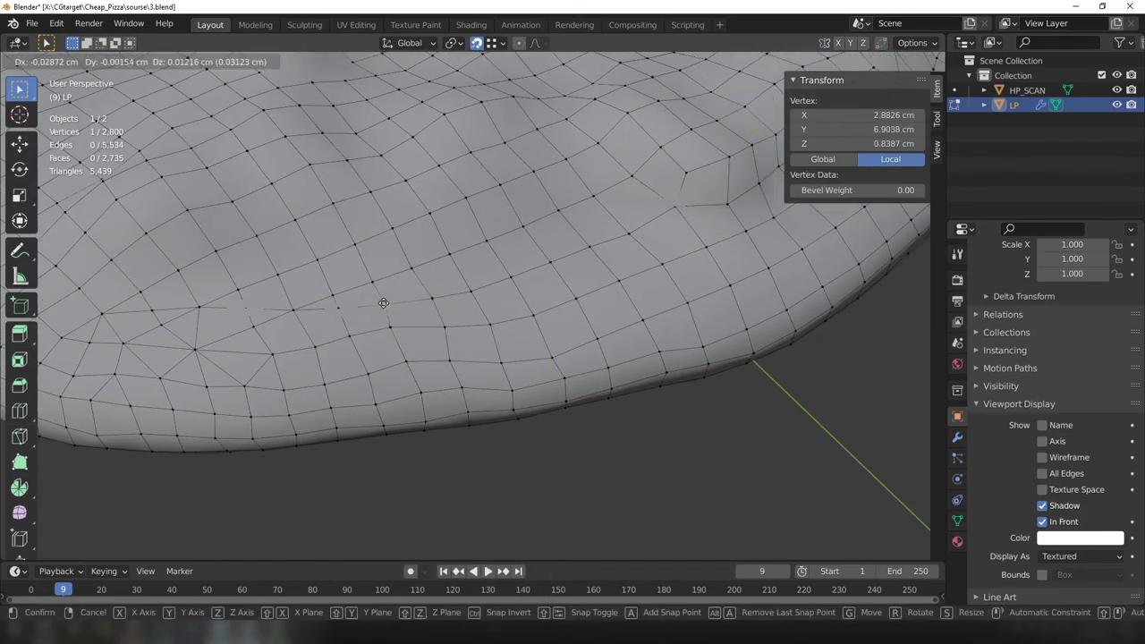
scroll(312, 345, "down", 3)
scroll(374, 371, "up", 3)
key("alt+a")
key("2")
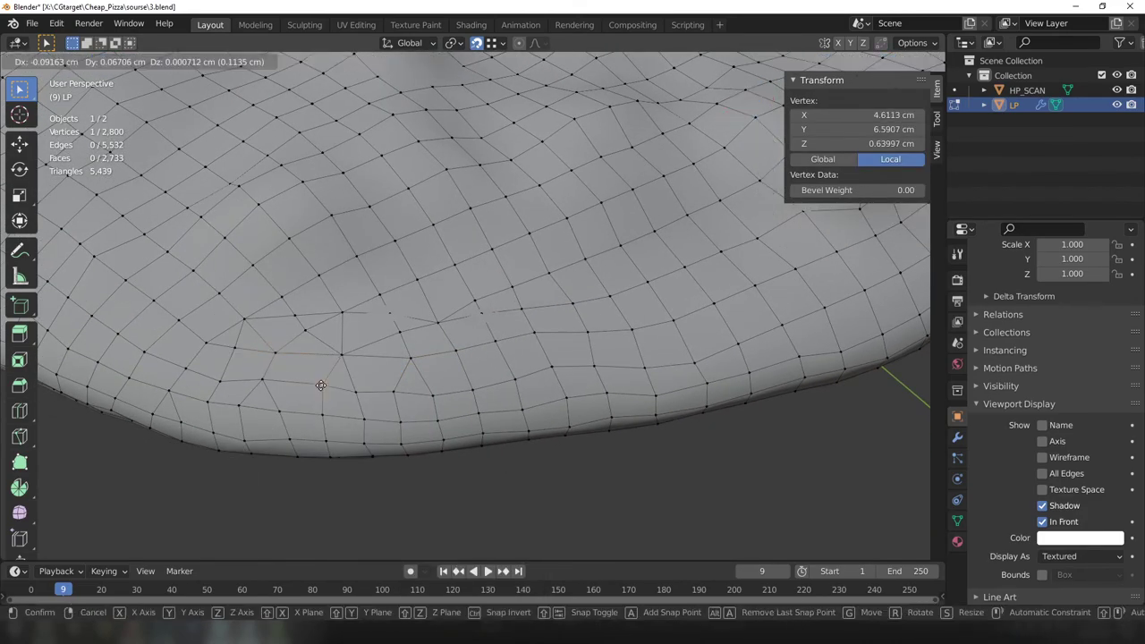
Knife a new edge near the crust rim and merge the stray vertex into its neighbour.
right_click(510, 217)
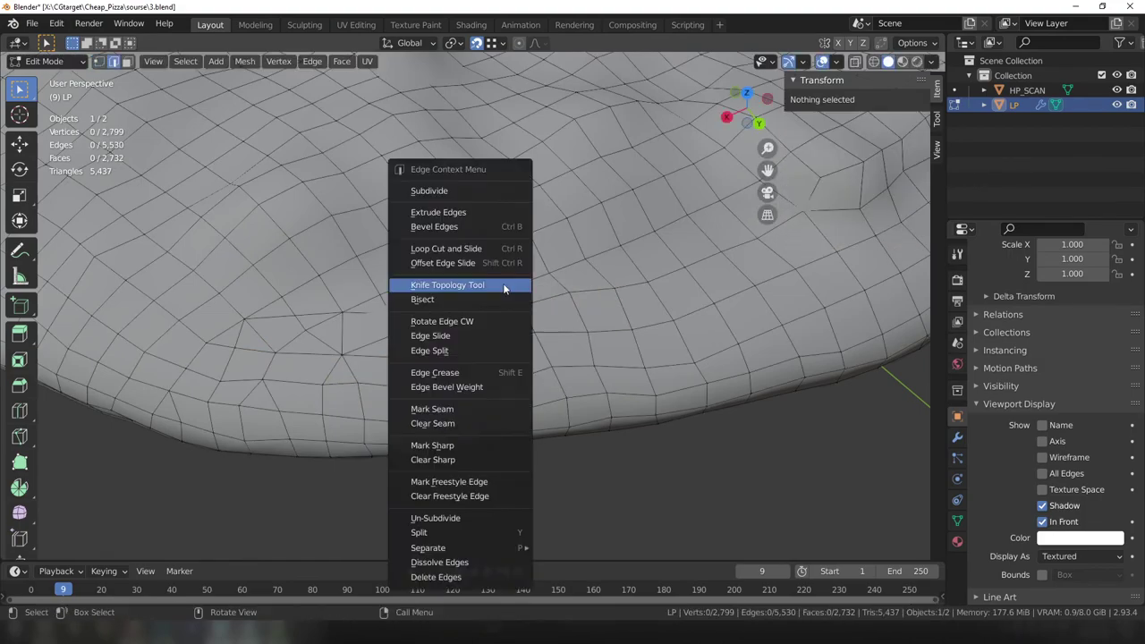
left_click(511, 217)
key("x")
left_click(498, 298)
key("g")
key("m")
left_click(411, 312)
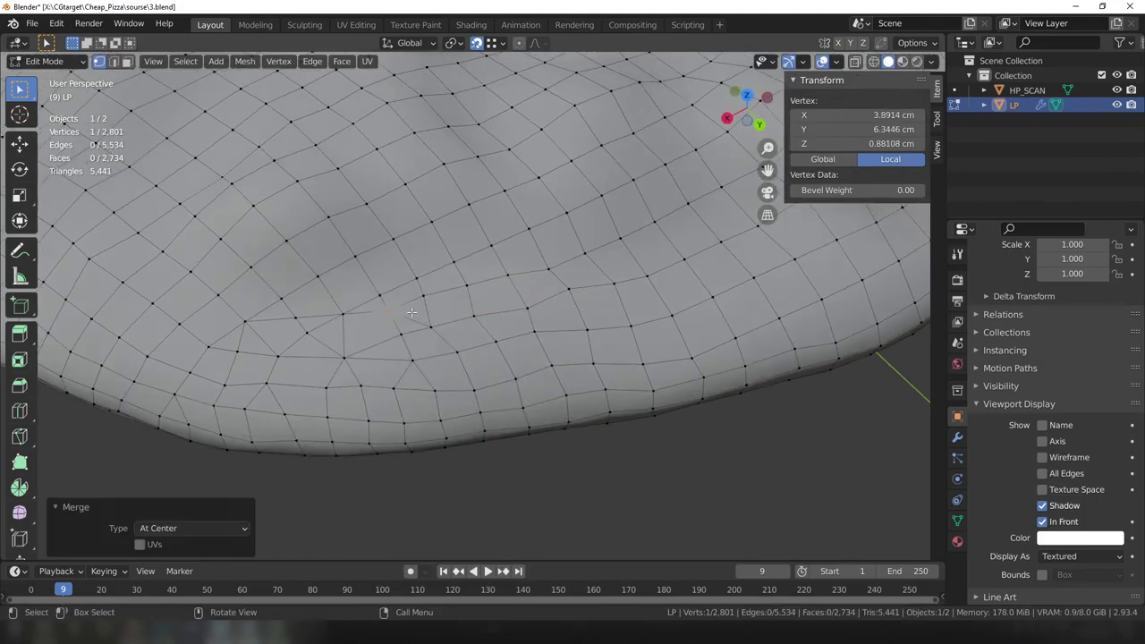
key("Escape")
key("alt+a")
Dissolve a stray edge, rotate the next edge to redirect the flow, and dissolve another unwanted edge.
key("2")
key("k")
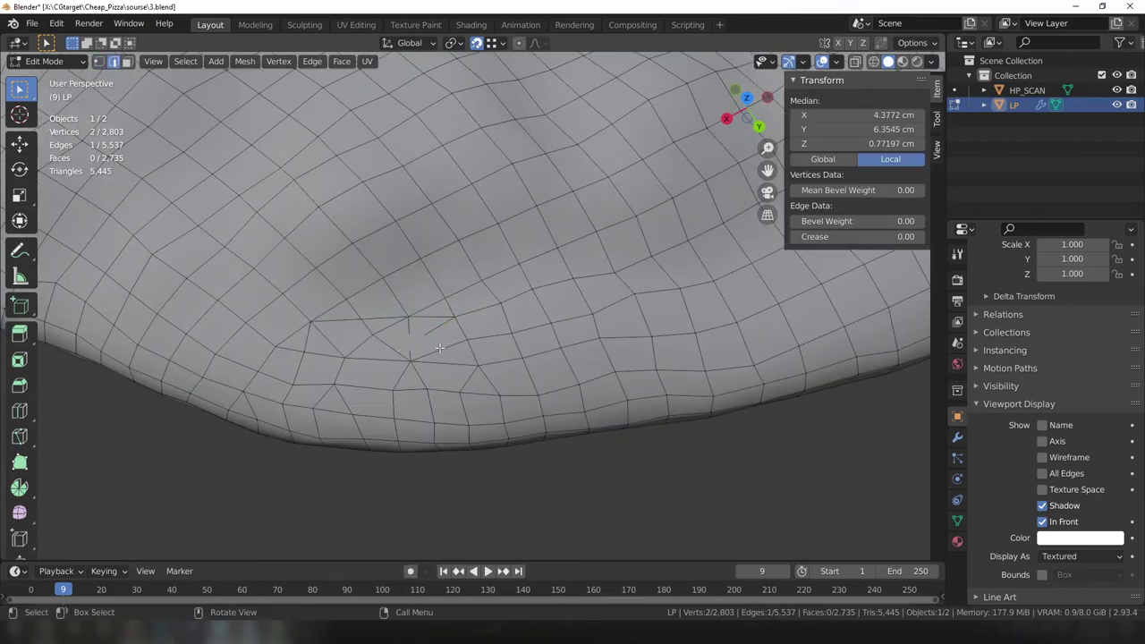
key("x")
left_click(437, 315)
left_click(330, 326)
right_click(330, 313)
left_click(331, 309)
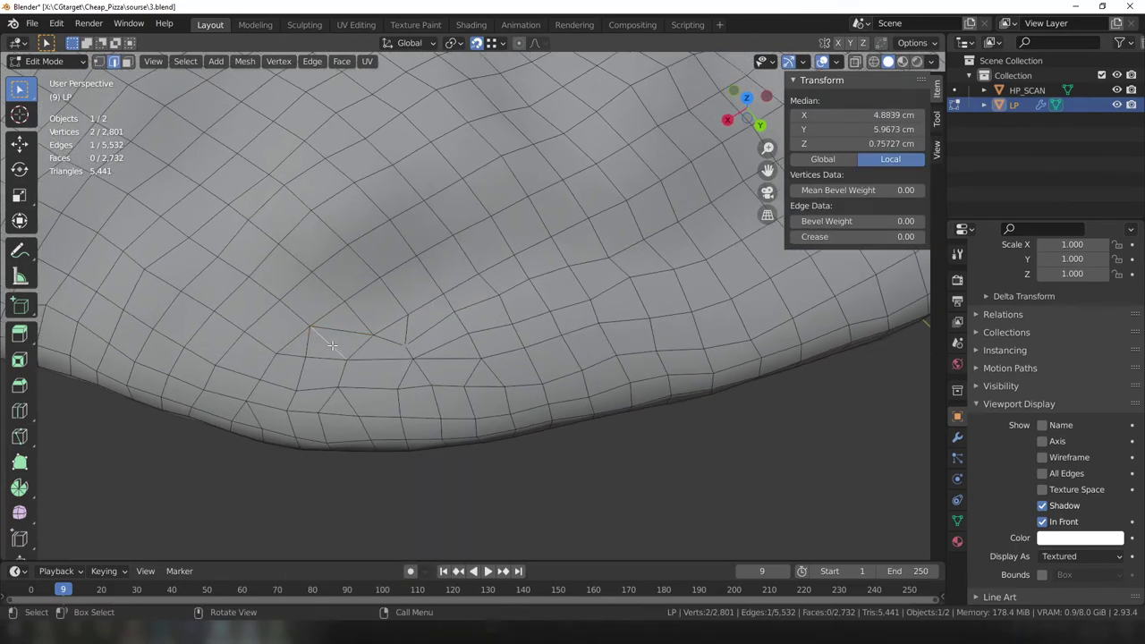
key("x")
left_click(334, 353)
Slide a rim vertex to a better position on the scan.
key("1")
left_click(406, 335)
key("g")
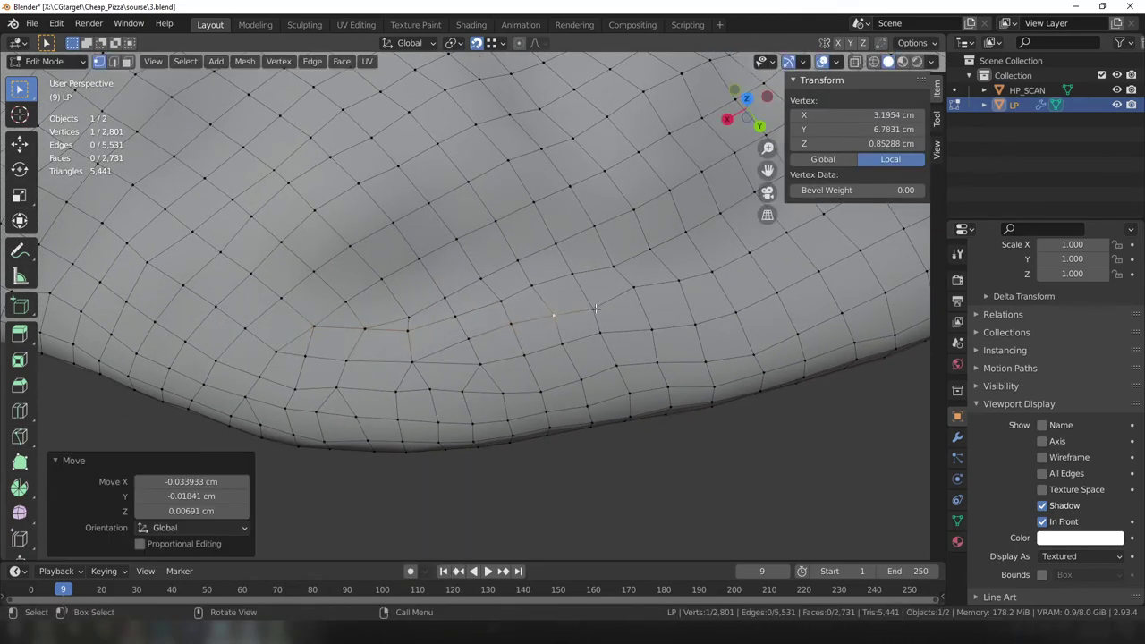
key("alt+a")
Knife new cuts across the crust rim in edge mode.
key("2")
key("k")
left_click(407, 330)
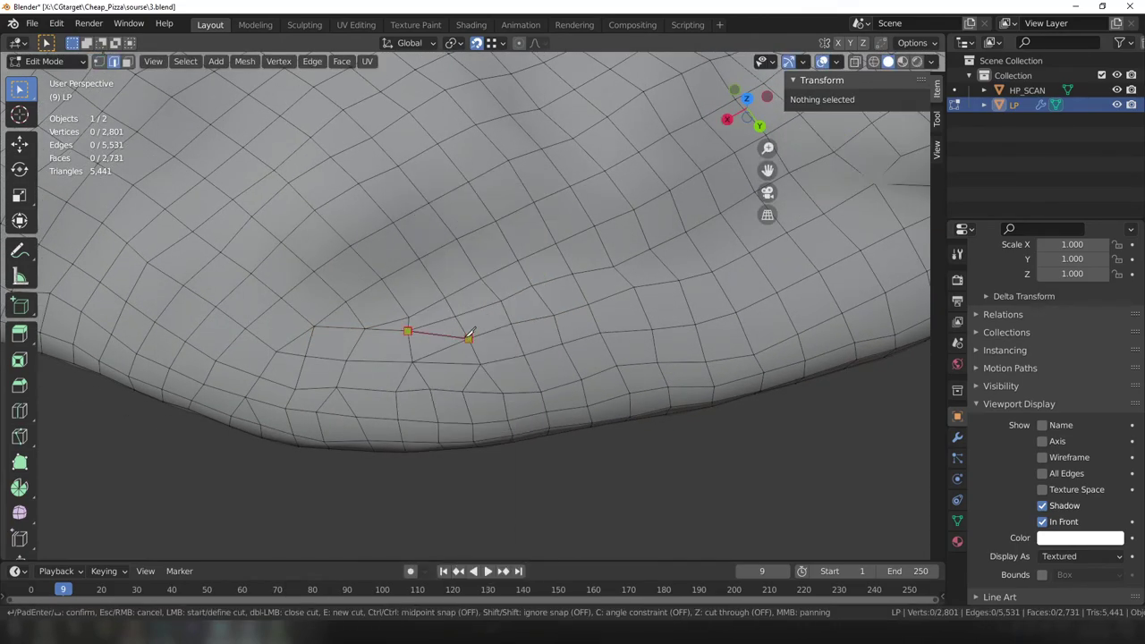
key("alt+a")
key("2")
key("k")
left_click(462, 391)
Reposition another rim vertex and make a further knife cut on the crust.
key("1")
left_click(362, 391)
key("g")
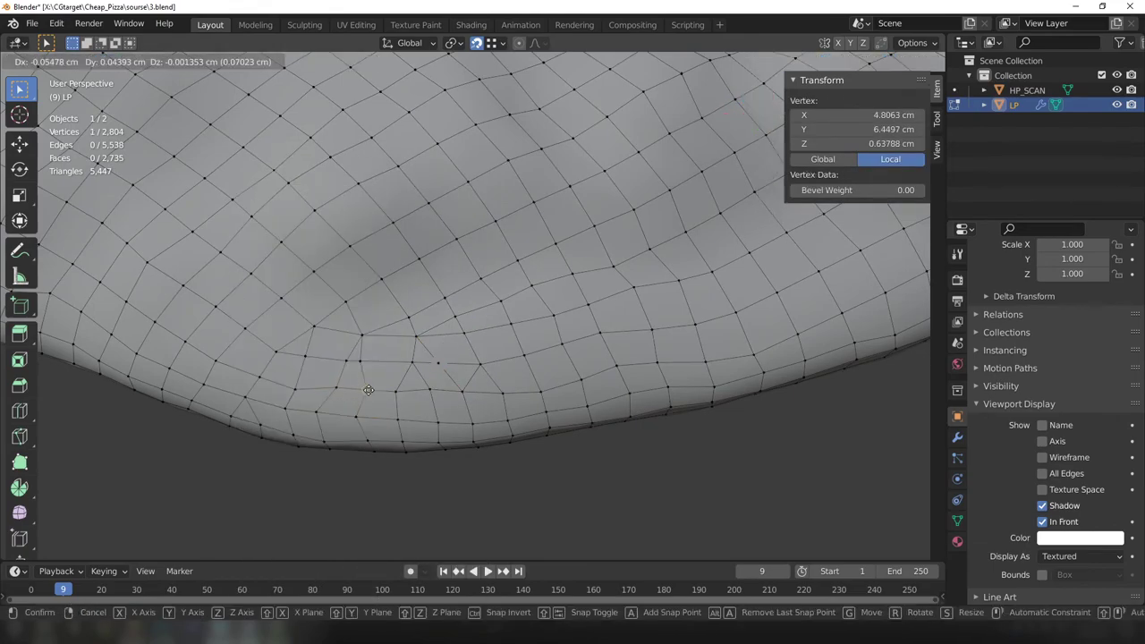
left_click(437, 358)
key("alt+a")
key("k")
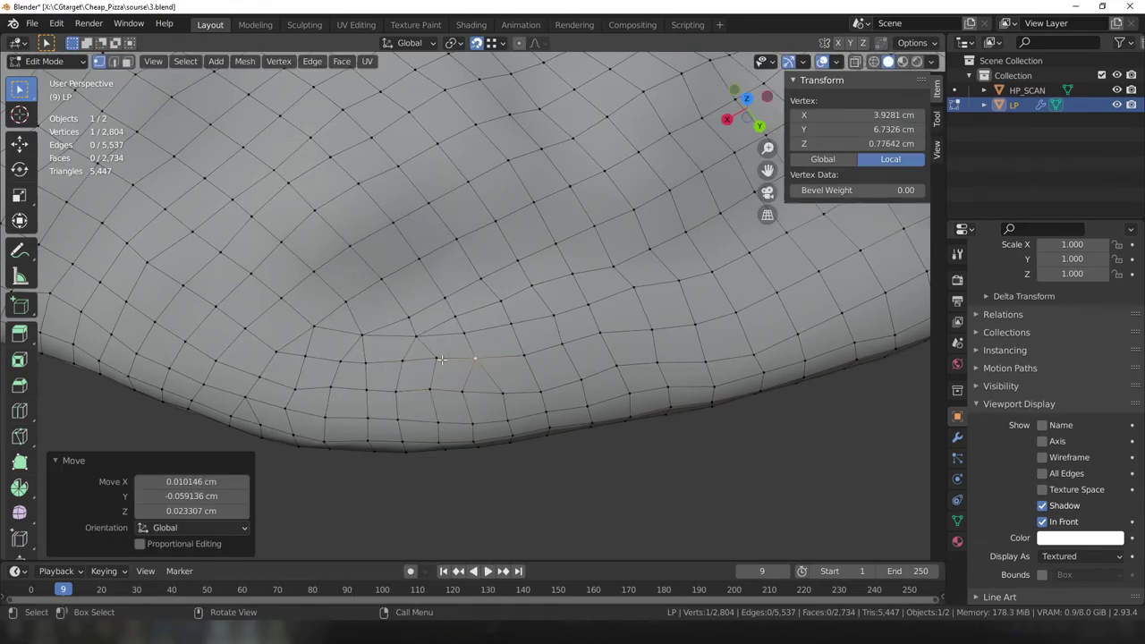
left_click(365, 364)
key("alt+a")
key("k")
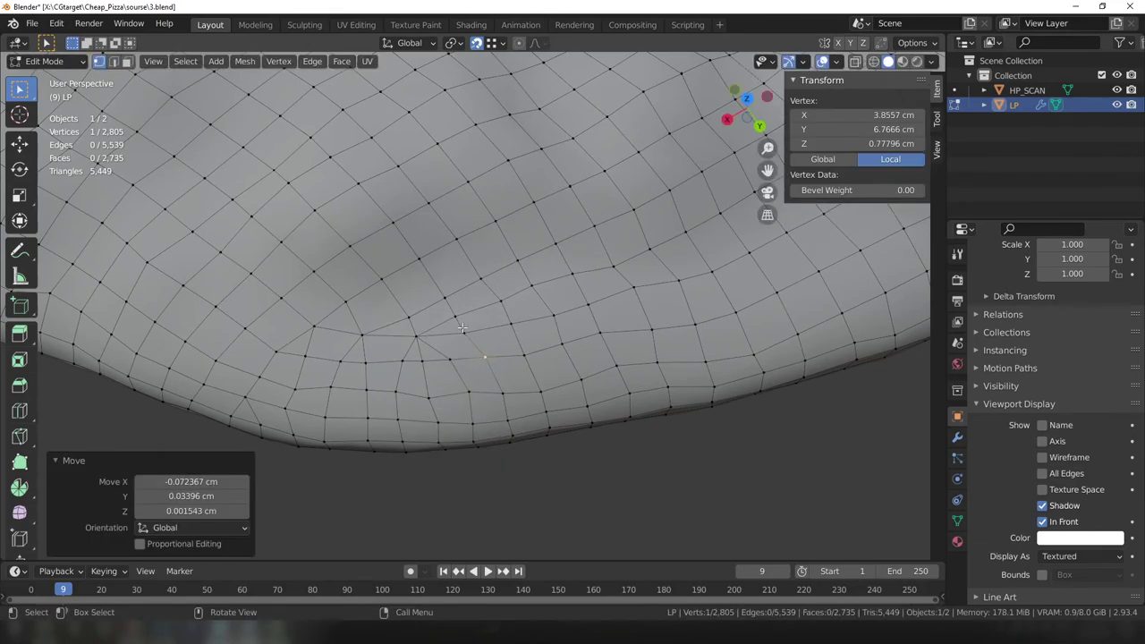
left_click(439, 287)
Move several crust-edge vertices, including the newly cut one, onto the scan surface.
left_click(326, 420)
key("g")
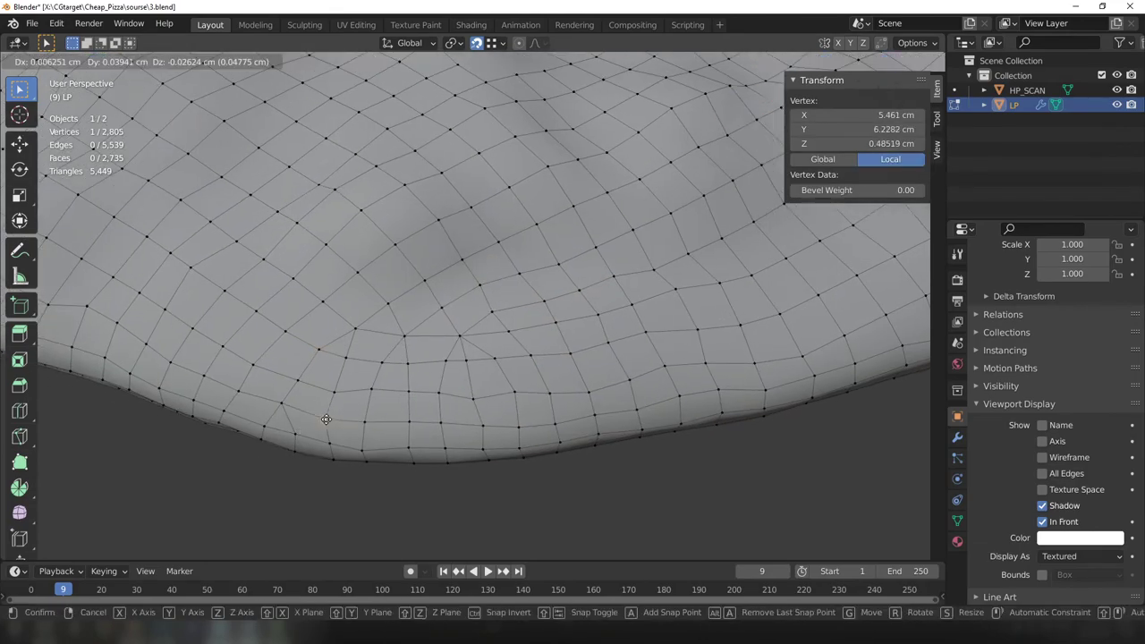
key("Return")
left_click(332, 419)
key("g")
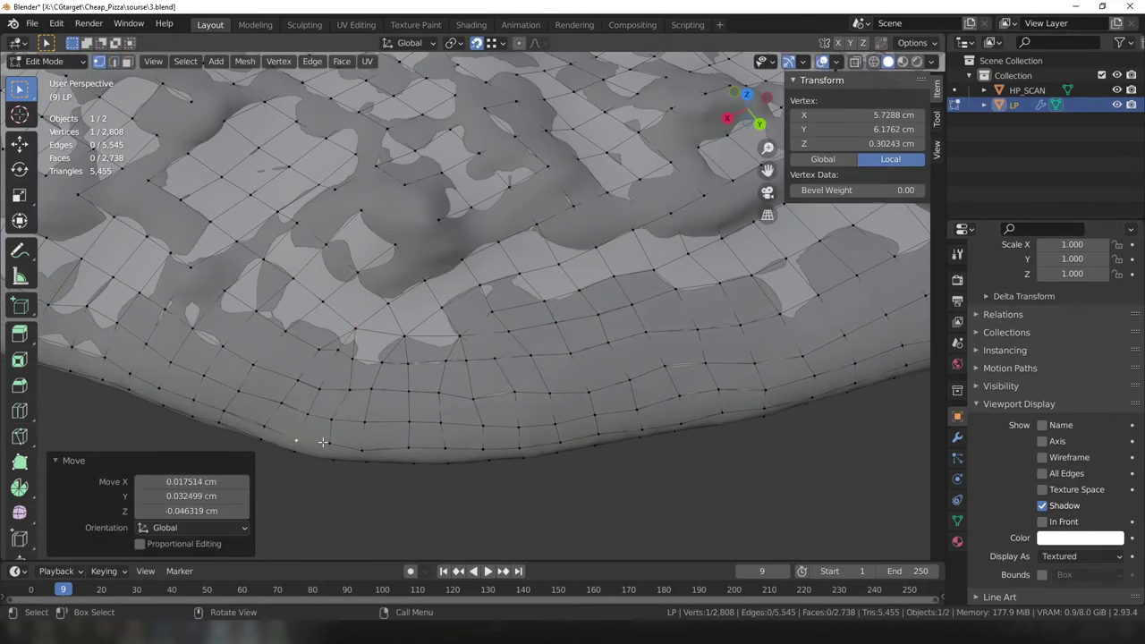
scroll(323, 441, "up", 3)
left_click(441, 397)
scroll(208, 403, "down", 3)
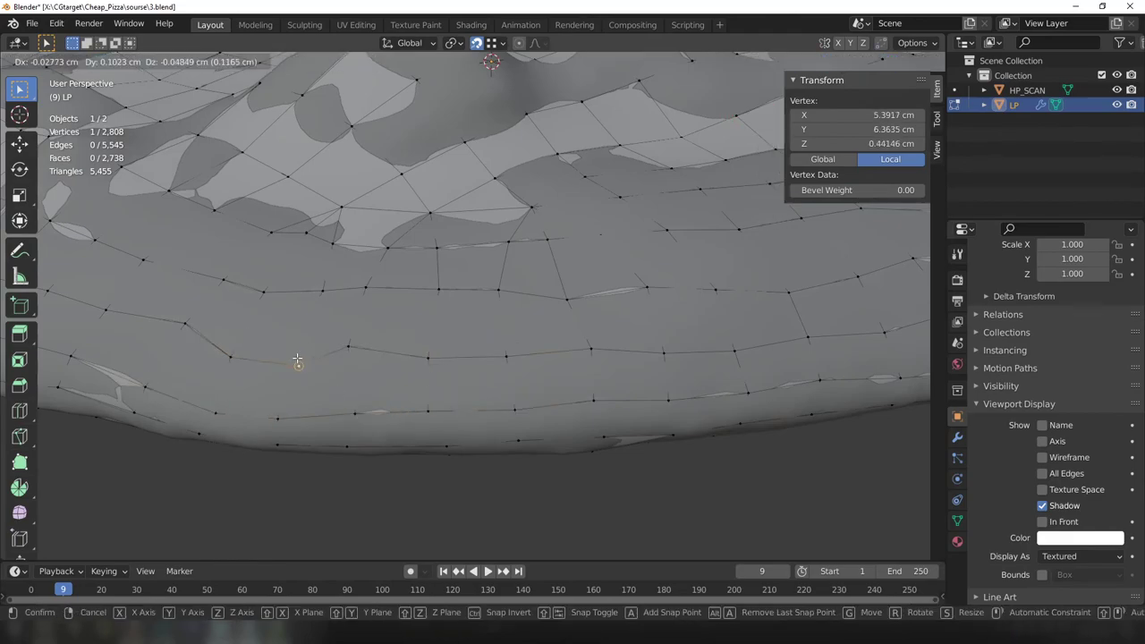
left_click(341, 334)
key("g")
Dissolve the redundant rim vertex, shift a neighbour, and dissolve the extra vertices left by the cut.
key("ctrl+x")
scroll(450, 321, "up", 2)
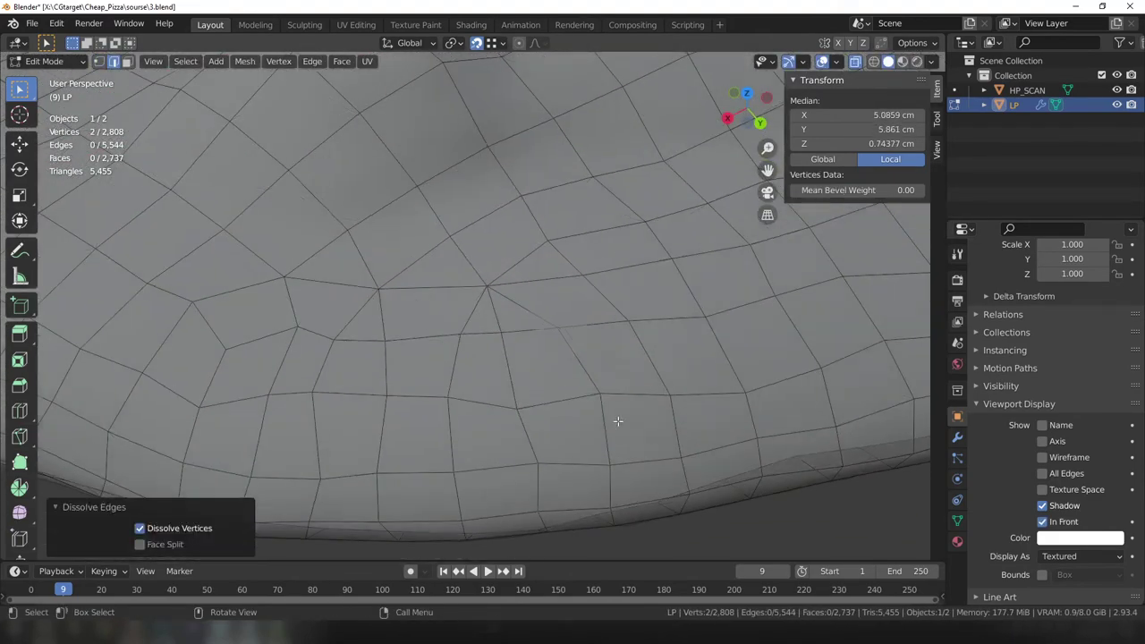
left_click(510, 346)
key("g")
left_click(421, 333)
key("g")
left_click(382, 328)
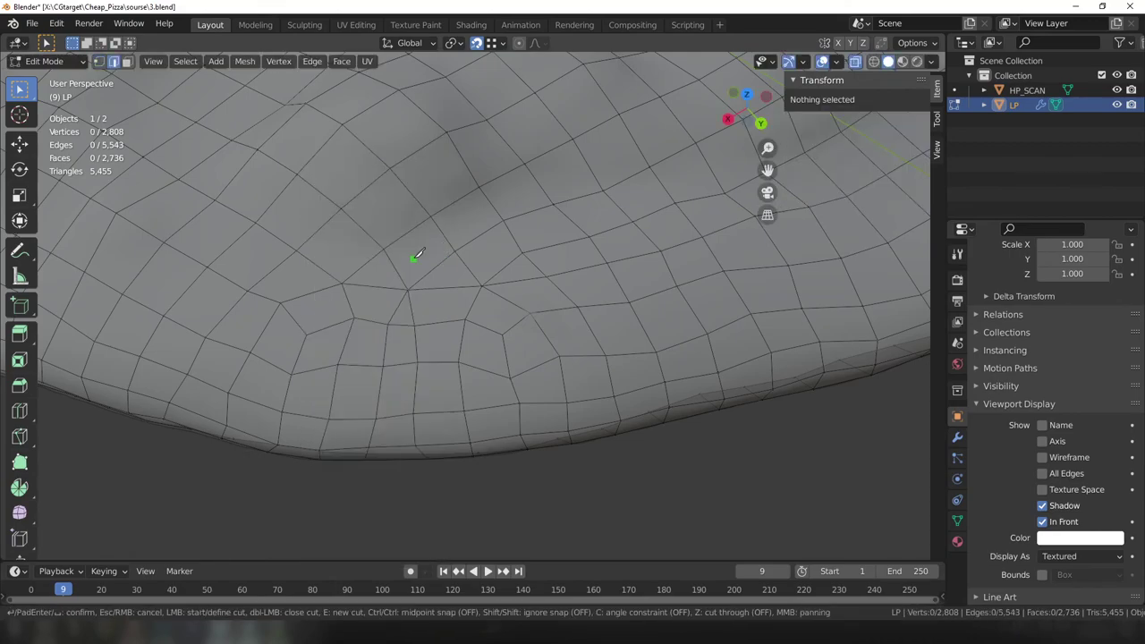
key("Return")
key("x")
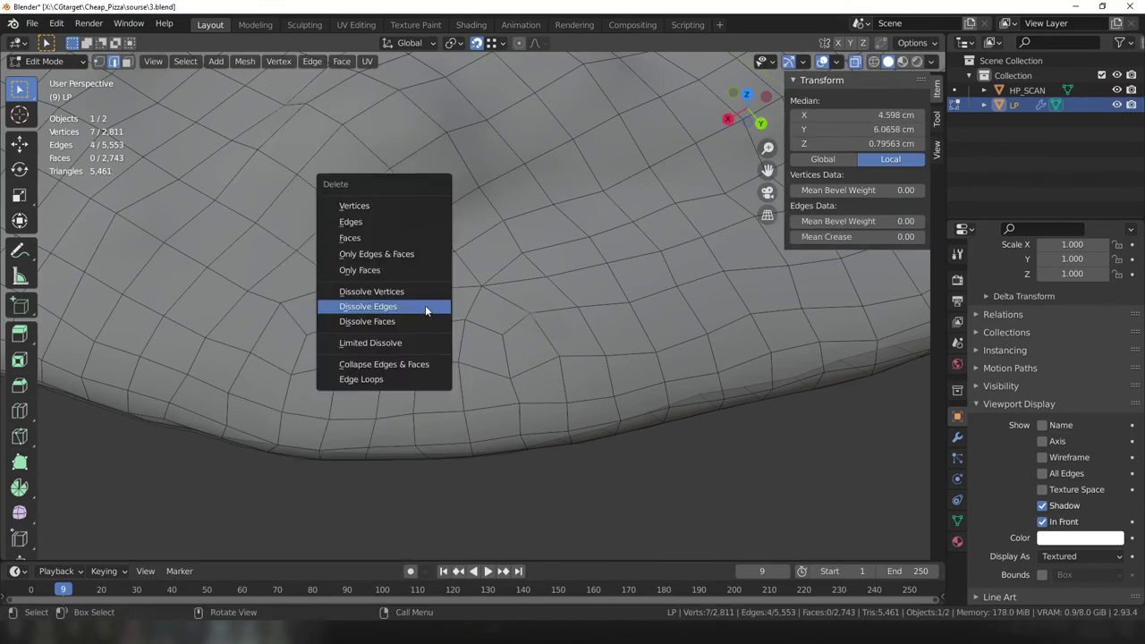
left_click(424, 305)
Knife another edge into the rim and dissolve the leftover unwanted edges.
right_click(376, 310)
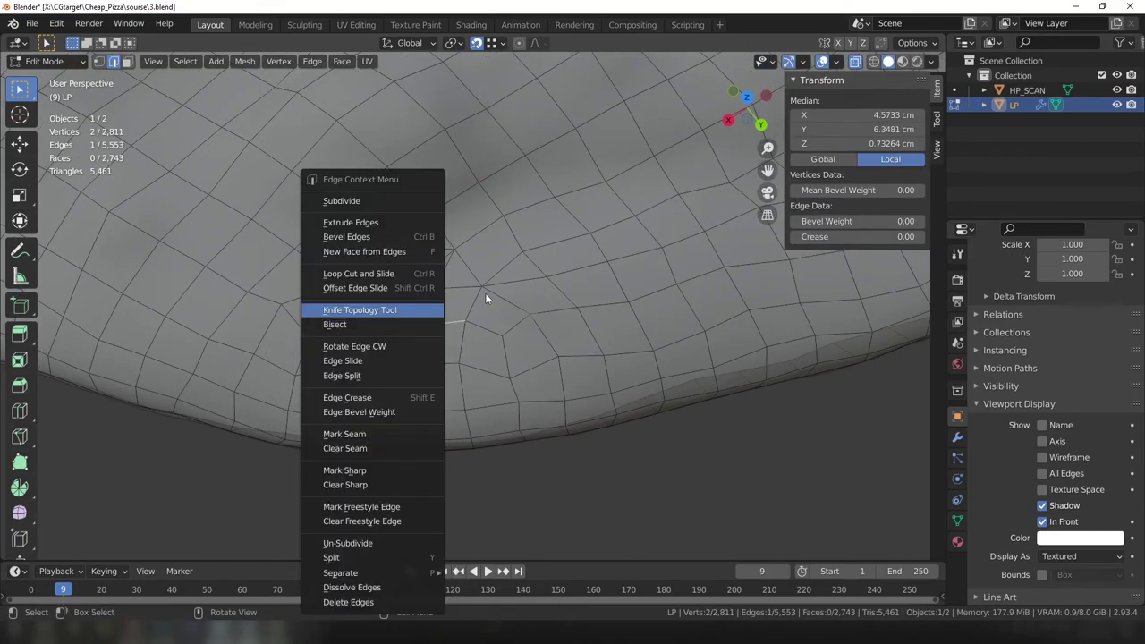
left_click(402, 310)
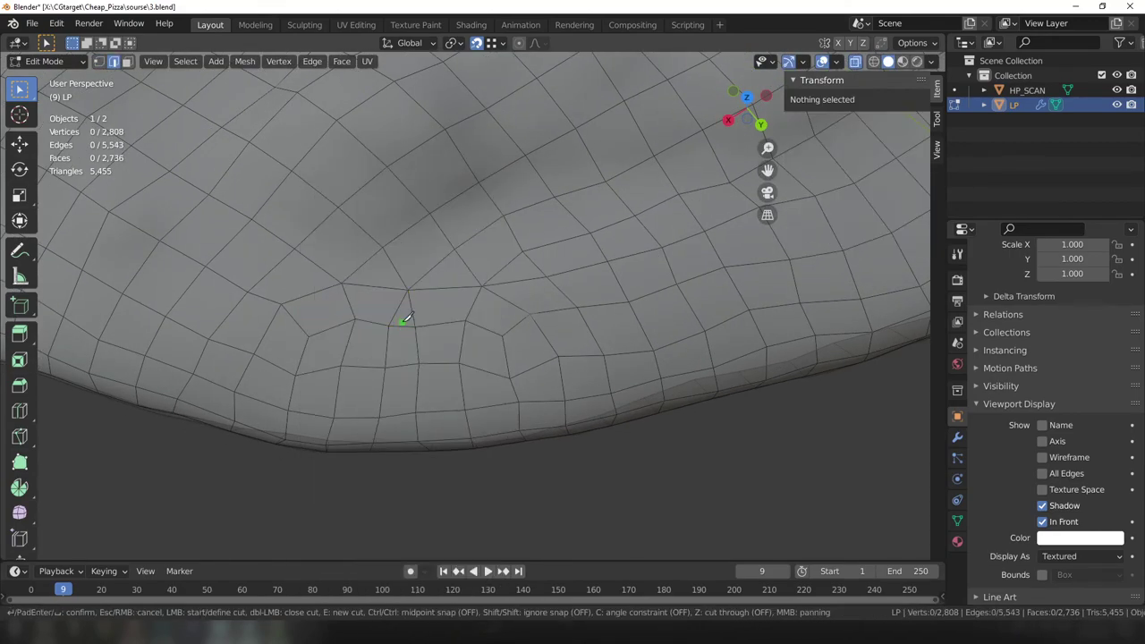
key("Return")
key("x")
left_click(419, 283)
right_click(419, 277)
key("Escape")
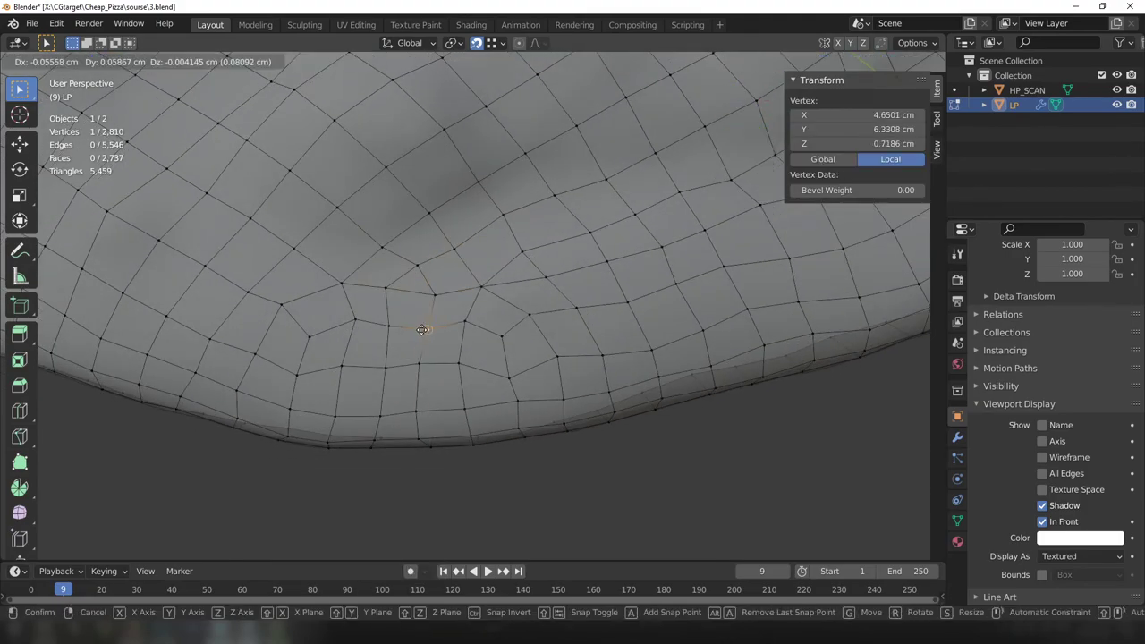
left_click(422, 330)
right_click(422, 330)
key("Escape")
Make one more knife cut on the crust and dissolve the resulting unwanted edges.
key("g")
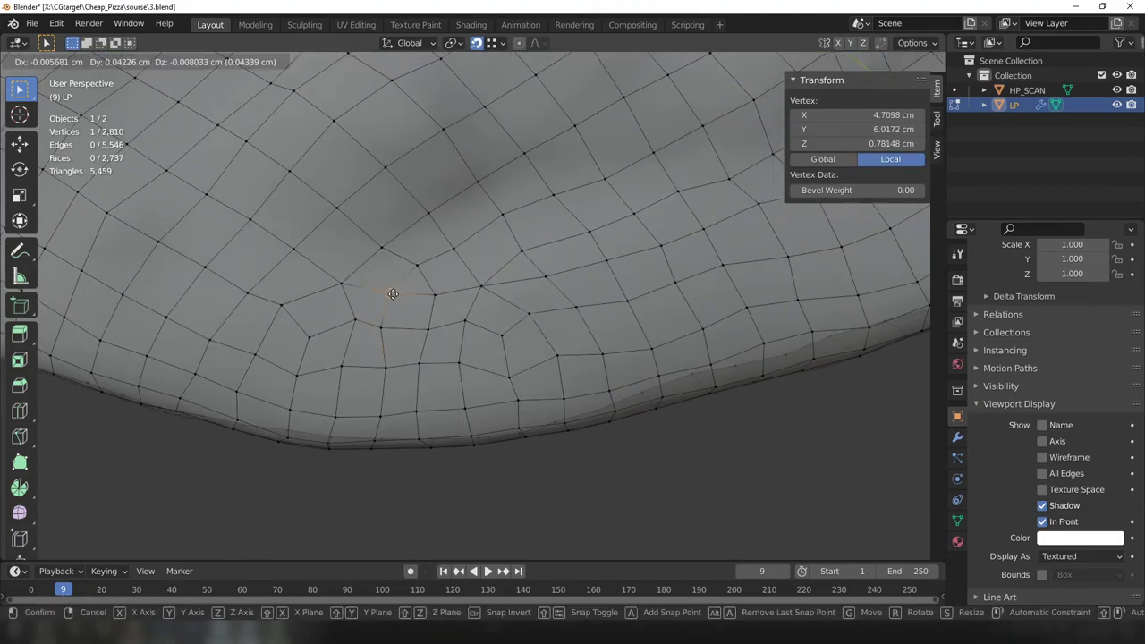
key("k")
right_click(441, 285)
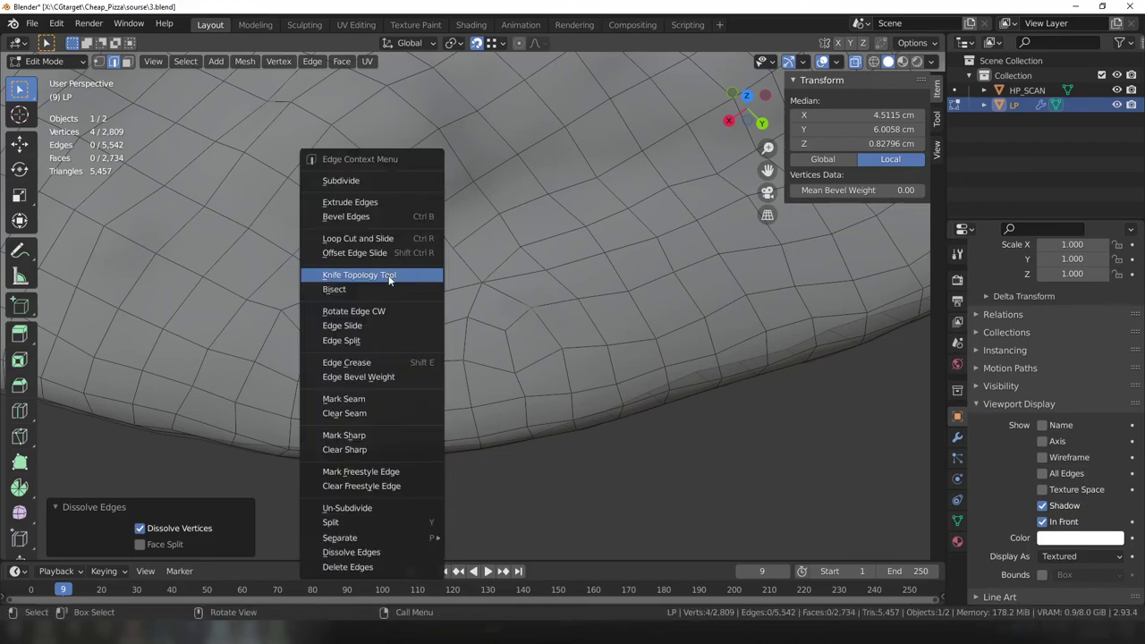
key("Escape")
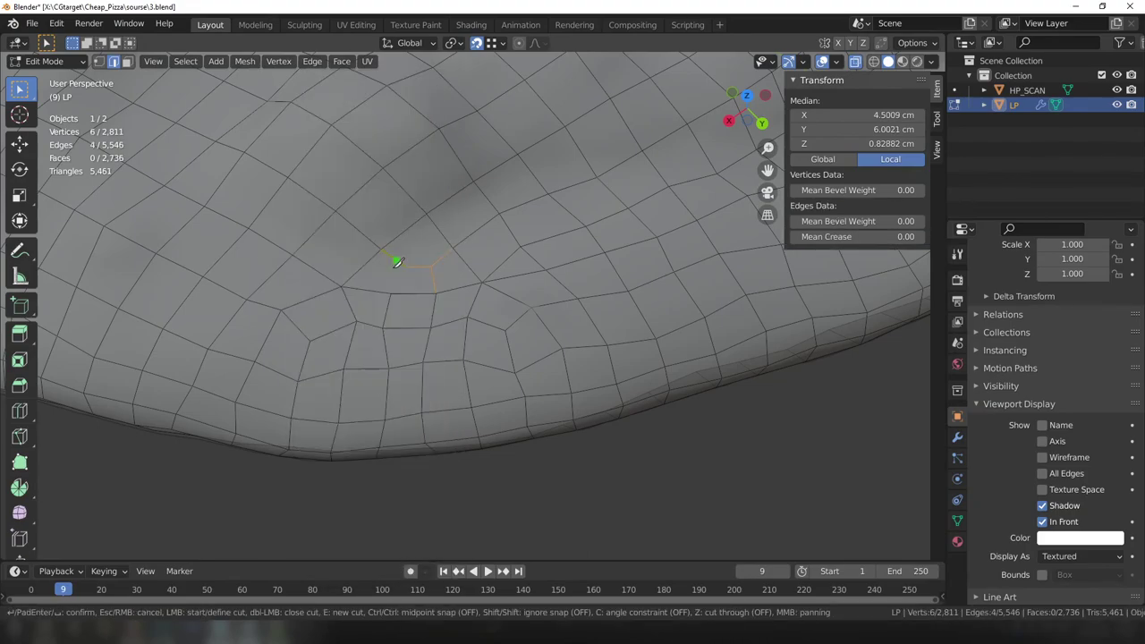
left_click(424, 211)
key("Return")
middle_click_drag(413, 256, 483, 268)
key("x")
left_click(493, 275)
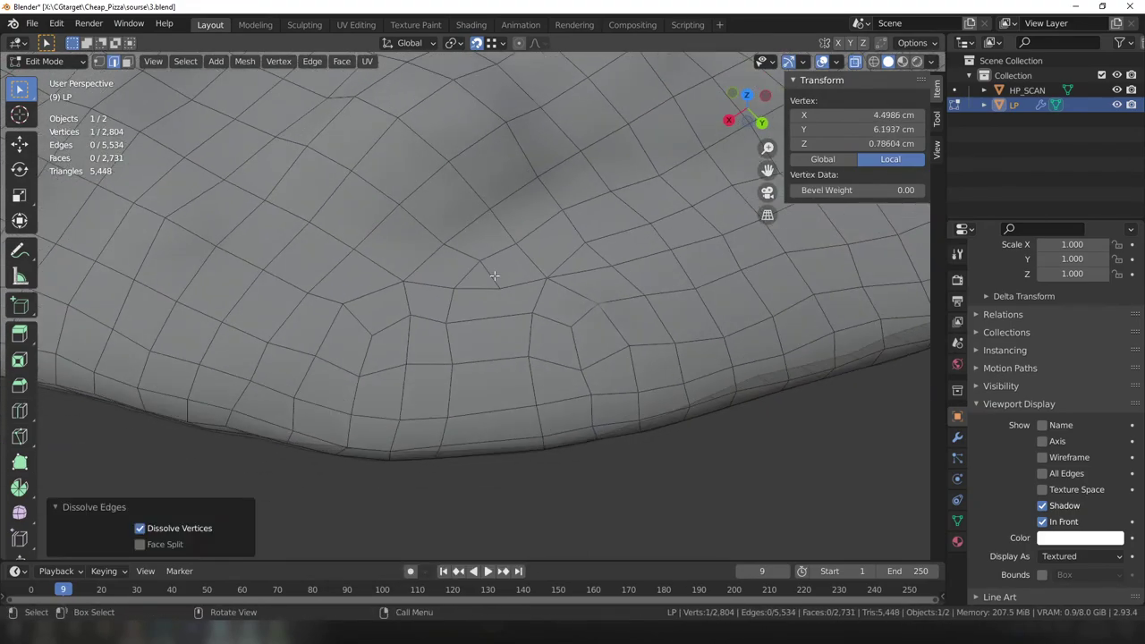
From a low side view, move a rim vertex down onto the scan.
key("g")
left_click(460, 333)
mouse_move(461, 333)
middle_mouse_down()
mouse_move(501, 433)
mouse_move(488, 393)
mouse_move(501, 313)
middle_mouse_up()
key("g")
left_click(487, 394)
key("g")
left_click(488, 351)
Grab the first crust rim vertices onto the scan surface from a low side view.
key("g")
left_click(508, 310)
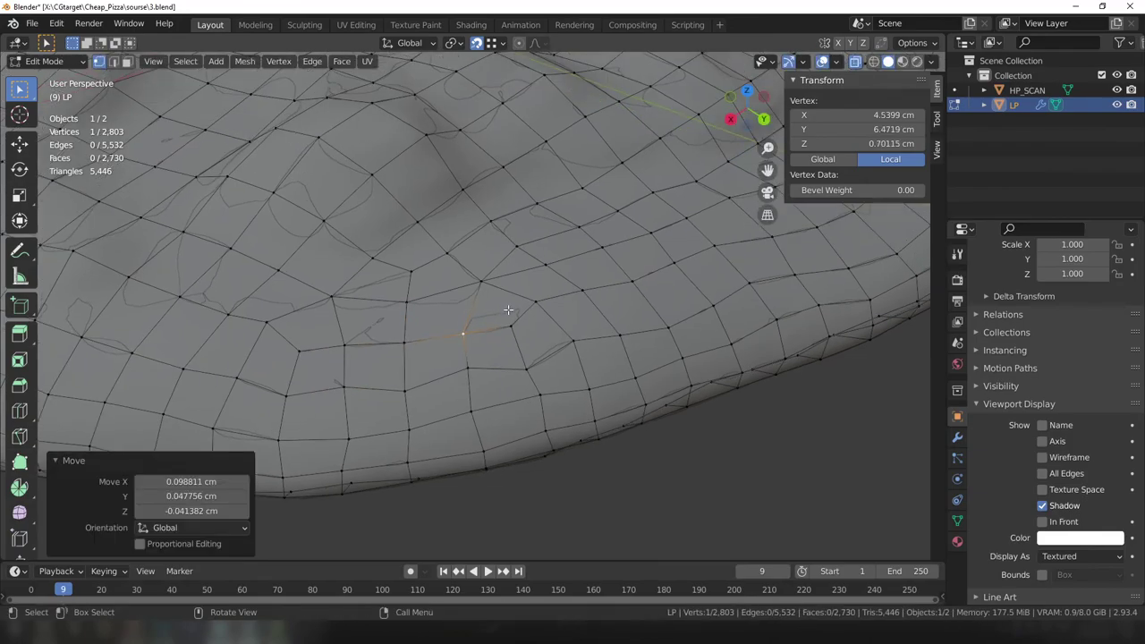
mouse_move(405, 308)
middle_mouse_down()
mouse_move(587, 352)
mouse_move(408, 402)
middle_mouse_up()
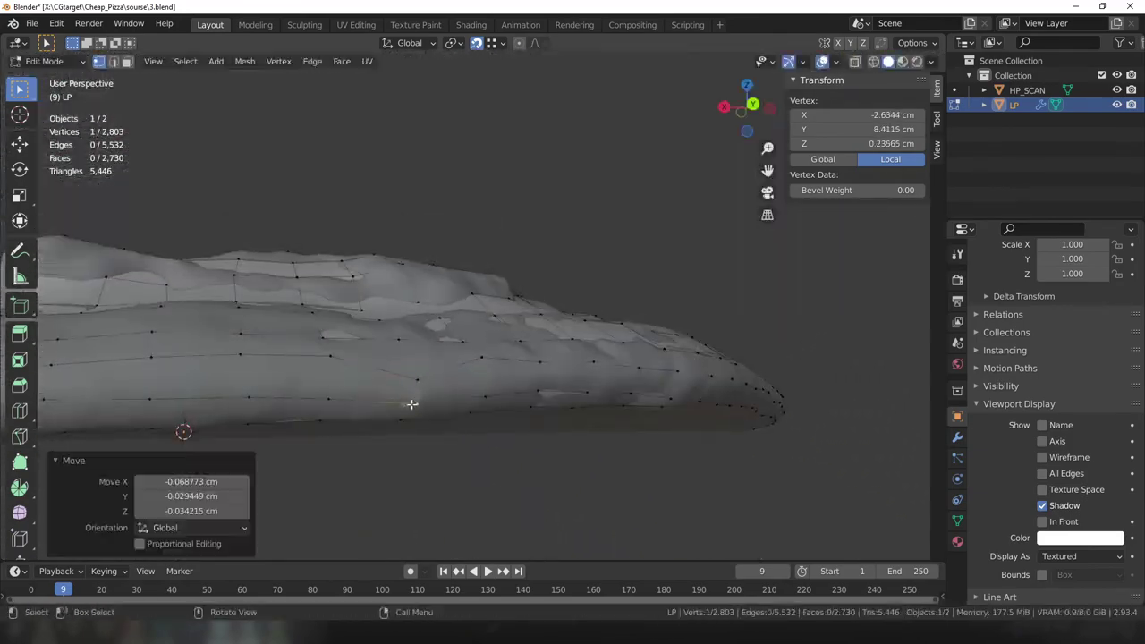
key("g")
mouse_move(435, 345)
middle_mouse_down()
mouse_move(447, 295)
mouse_move(474, 268)
middle_mouse_up()
left_click(496, 439)
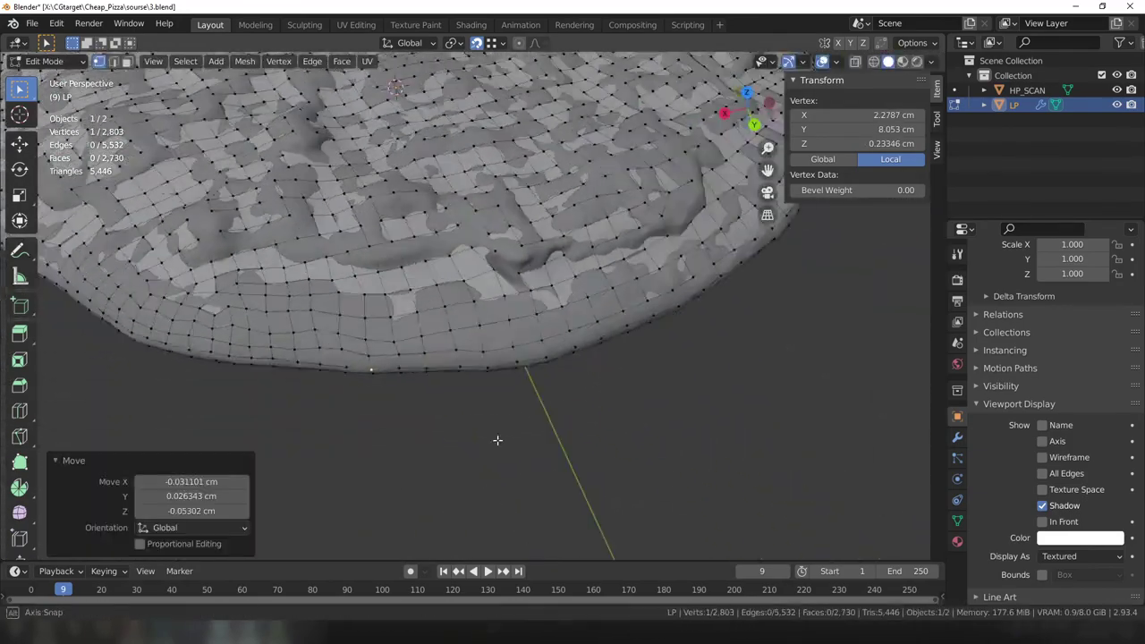
Move more rim vertices onto the scan and commit a knife cut across the crust.
mouse_move(496, 439)
middle_mouse_down()
mouse_move(353, 391)
mouse_move(439, 401)
mouse_move(268, 399)
middle_mouse_up()
key("g")
left_click(244, 399)
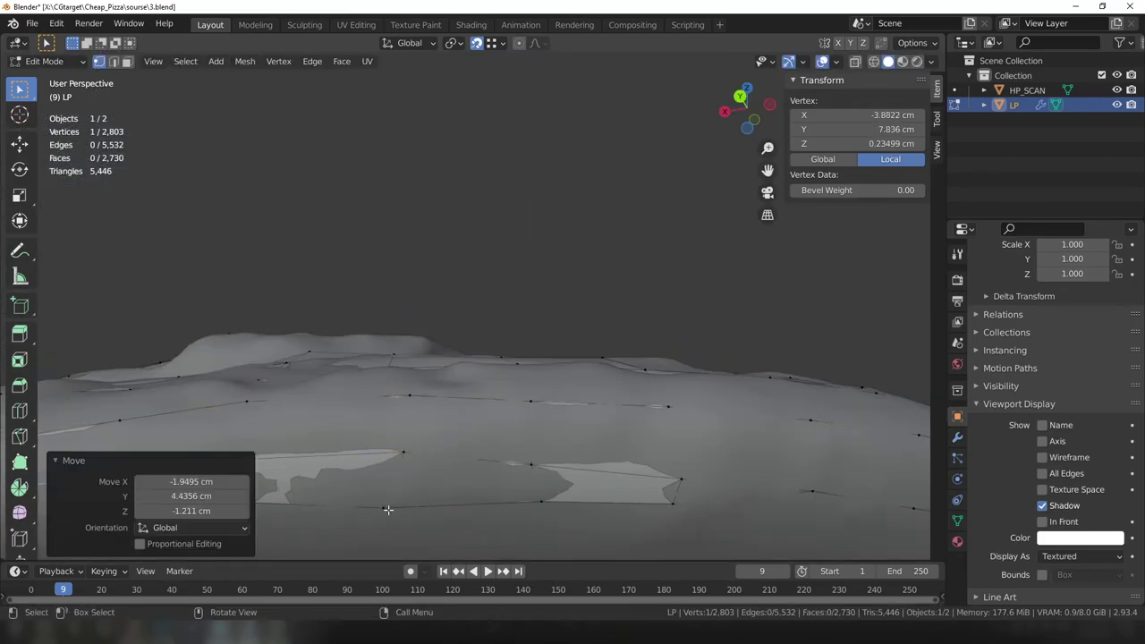
middle_click_drag(445, 493, 395, 390)
left_click(395, 390)
left_click(570, 394)
middle_click_drag(569, 394, 761, 459)
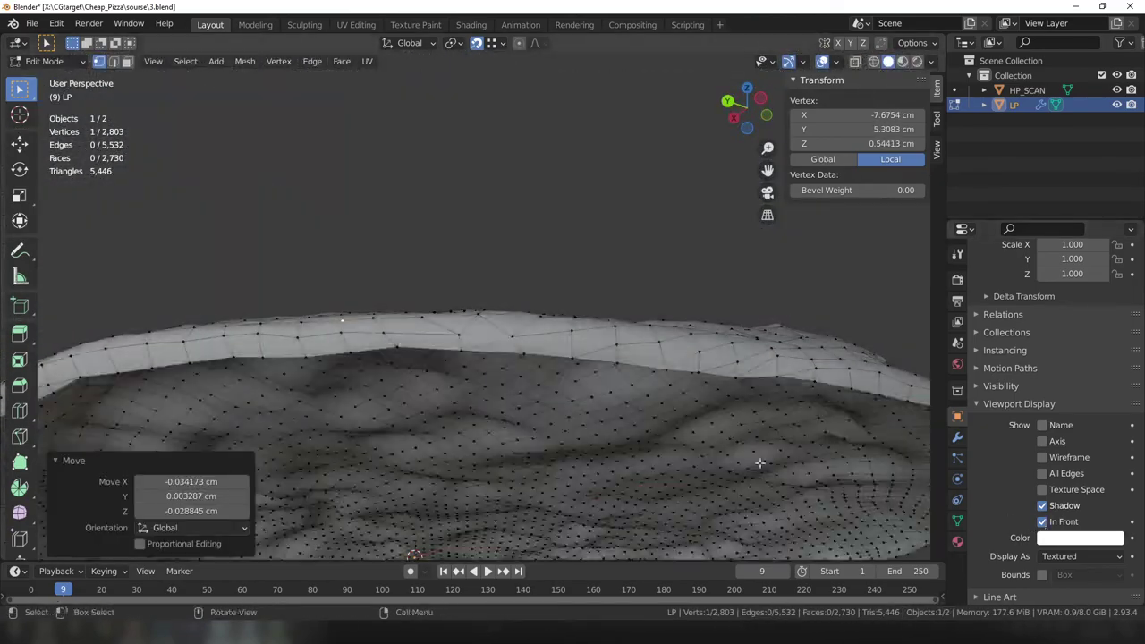
left_click(339, 434)
middle_click_drag(339, 434, 540, 358)
key("g")
left_click(540, 359)
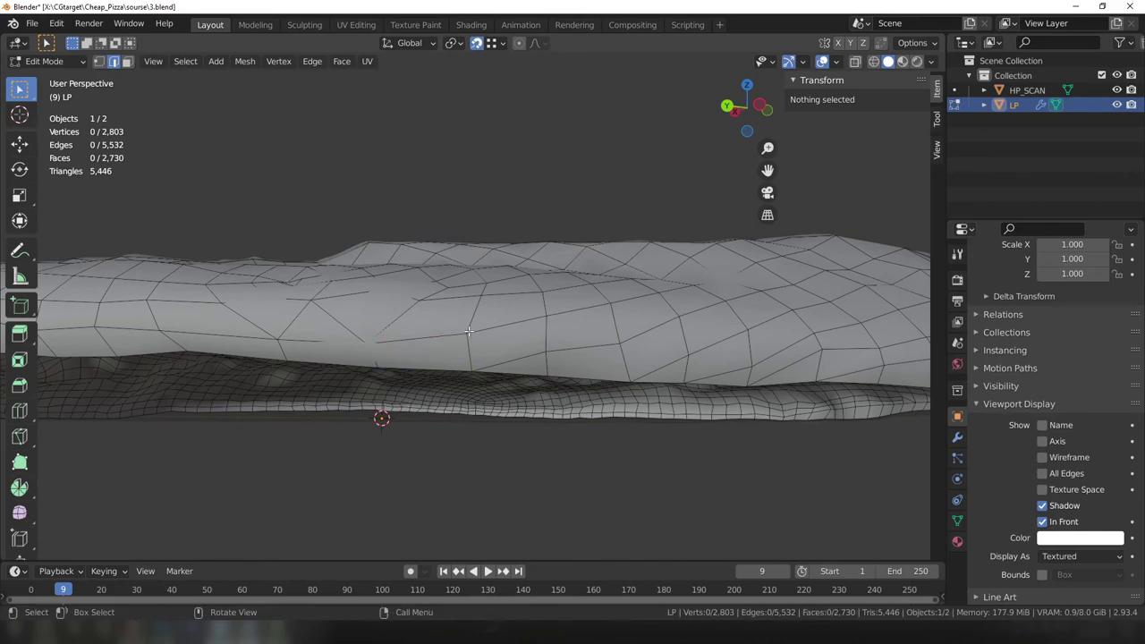
key("Return")
Reposition single rim vertices with In Front toggled so the scan shows through.
middle_click_drag(684, 350, 804, 383)
left_click(628, 401)
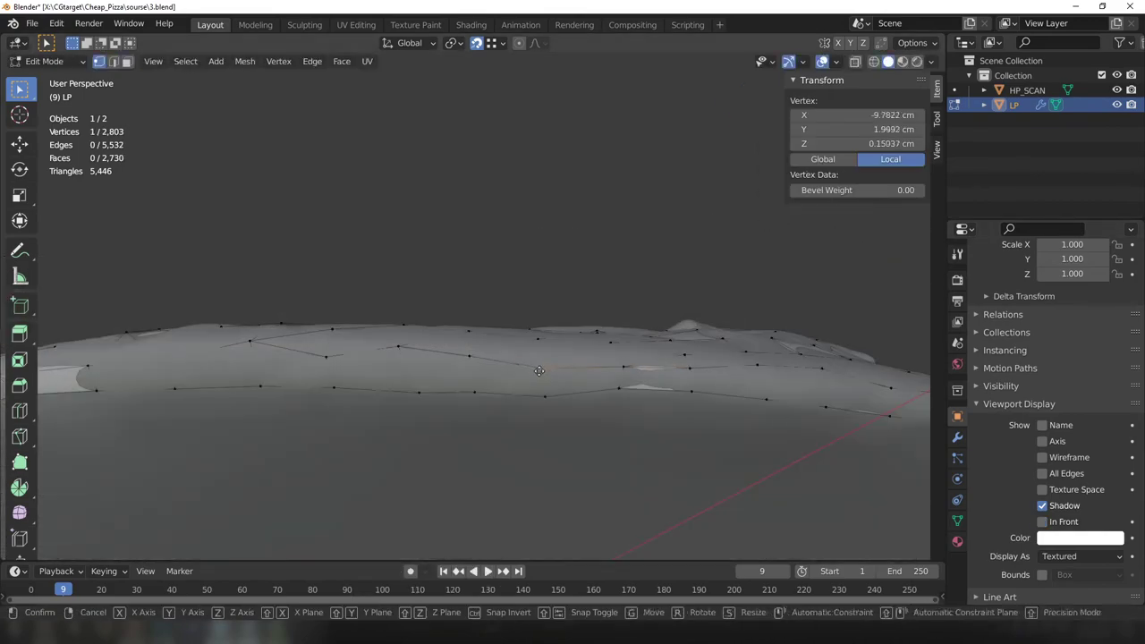
key("g")
left_click(574, 408)
key("g")
left_click(574, 408)
middle_click_drag(574, 408, 403, 358)
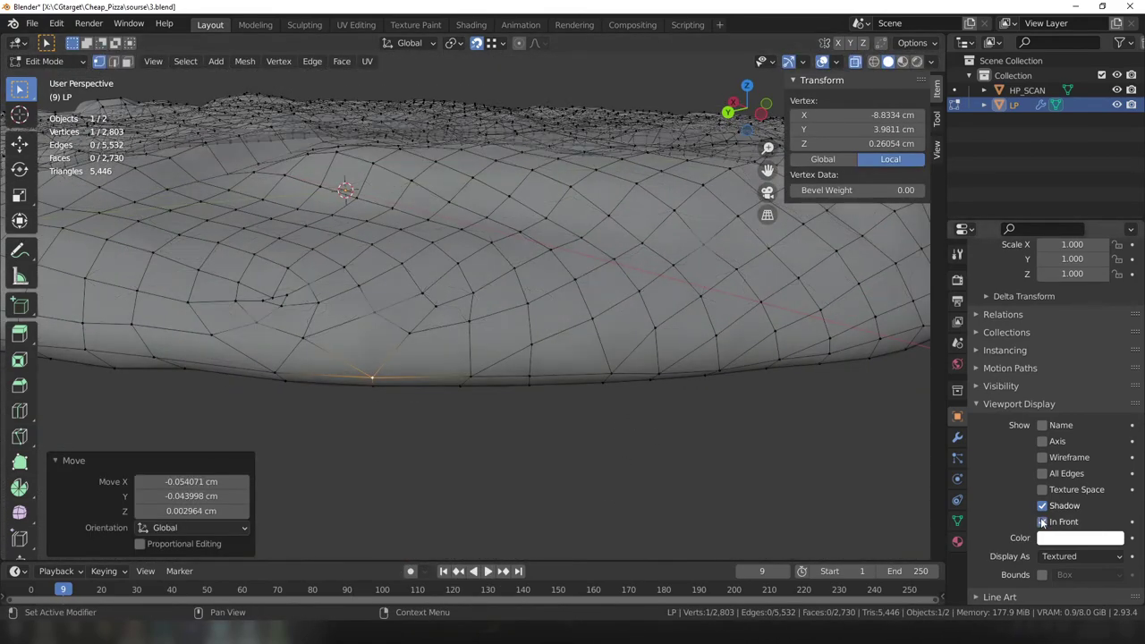
Knife new edges along the crust and dissolve the stray edges.
key("k")
left_click(322, 336)
middle_click_drag(629, 330, 445, 332)
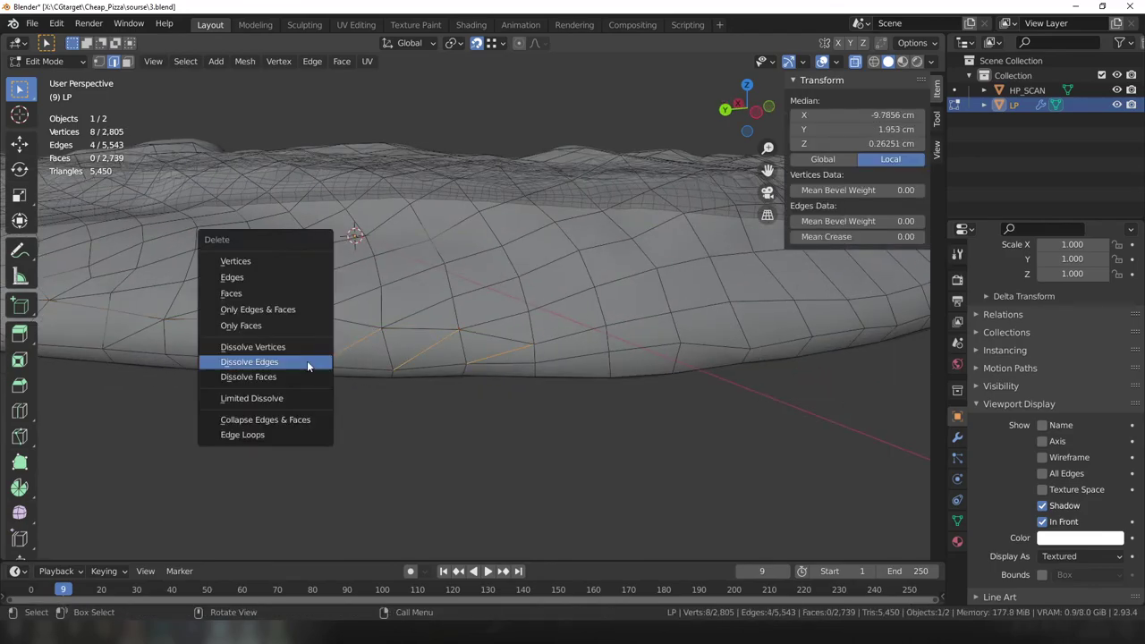
left_click(307, 362)
middle_click_drag(307, 362, 420, 375)
Grab three more rim vertices onto the scan surface around the crust.
key("g")
left_click(427, 351)
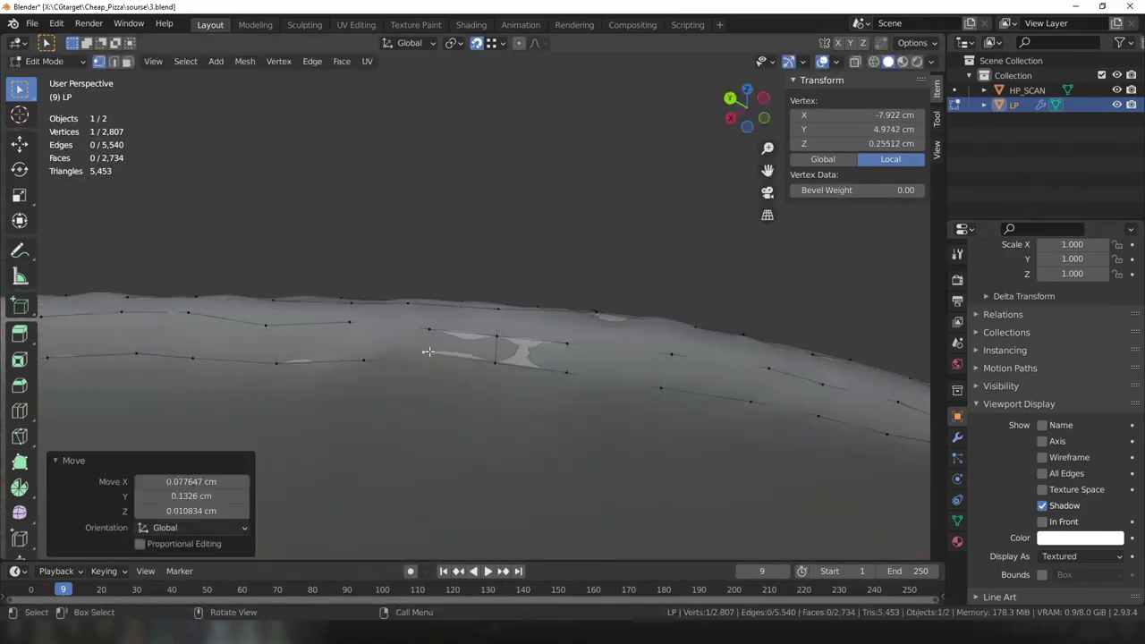
left_click(336, 327)
middle_click_drag(336, 327, 429, 331)
left_click(500, 358)
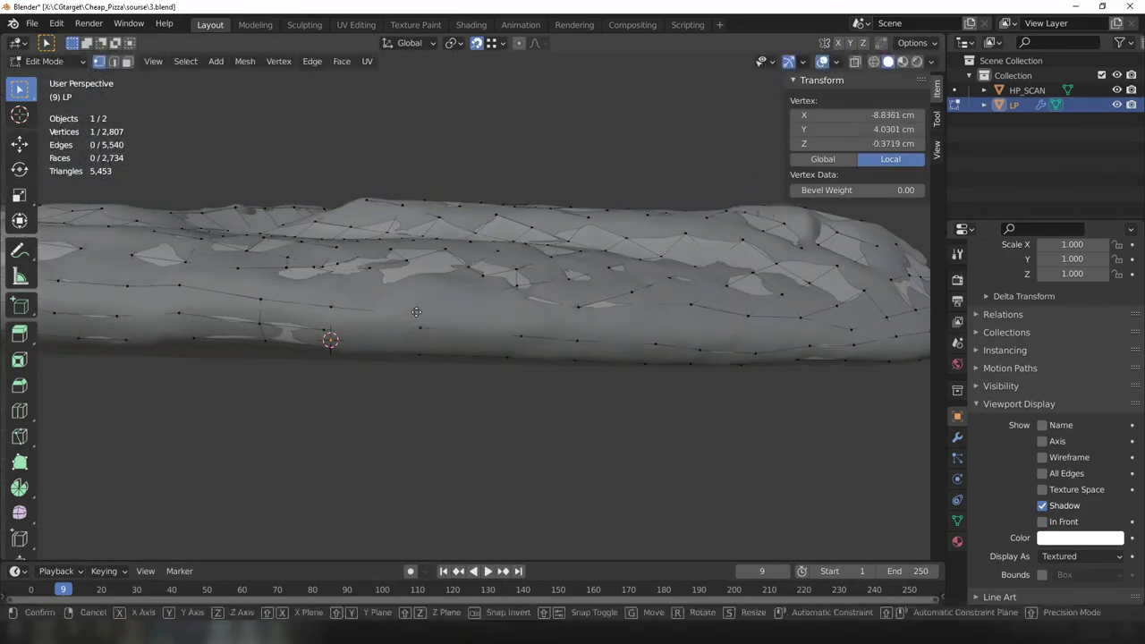
key("g")
mouse_move(503, 360)
middle_mouse_down()
mouse_move(489, 376)
mouse_move(411, 358)
mouse_move(357, 480)
mouse_move(1007, 508)
middle_mouse_up()
left_click(489, 377)
left_click(411, 358)
key("g")
left_click(402, 358)
Place further rim vertices on the scan and save the file with Ctrl+S.
middle_click_drag(581, 453, 506, 409)
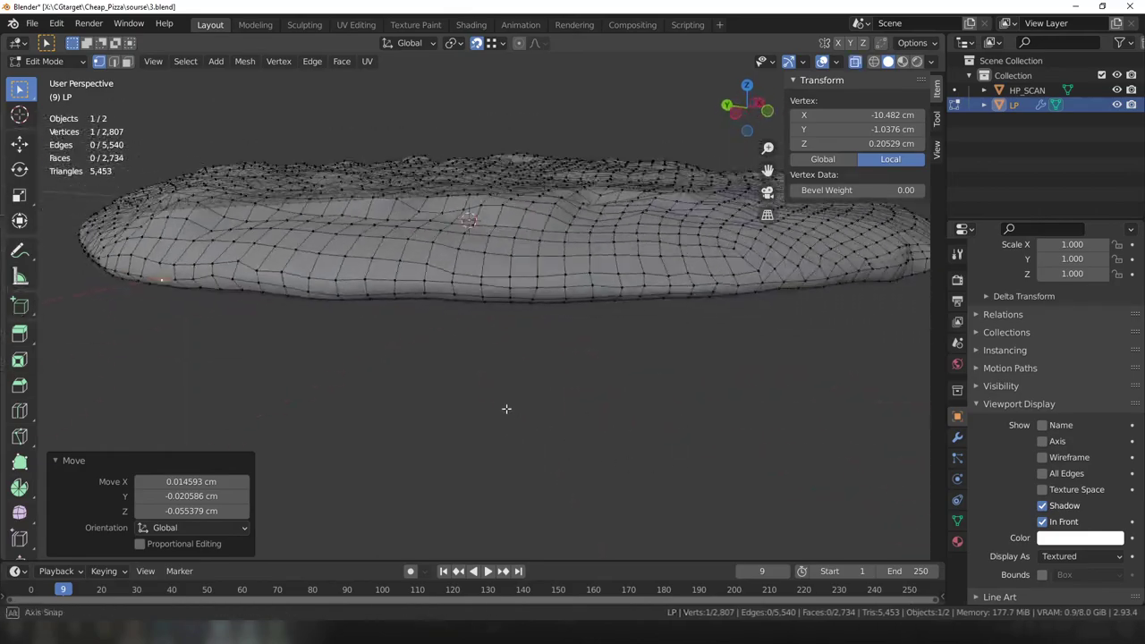
left_click(613, 277)
middle_click_drag(613, 277, 407, 309)
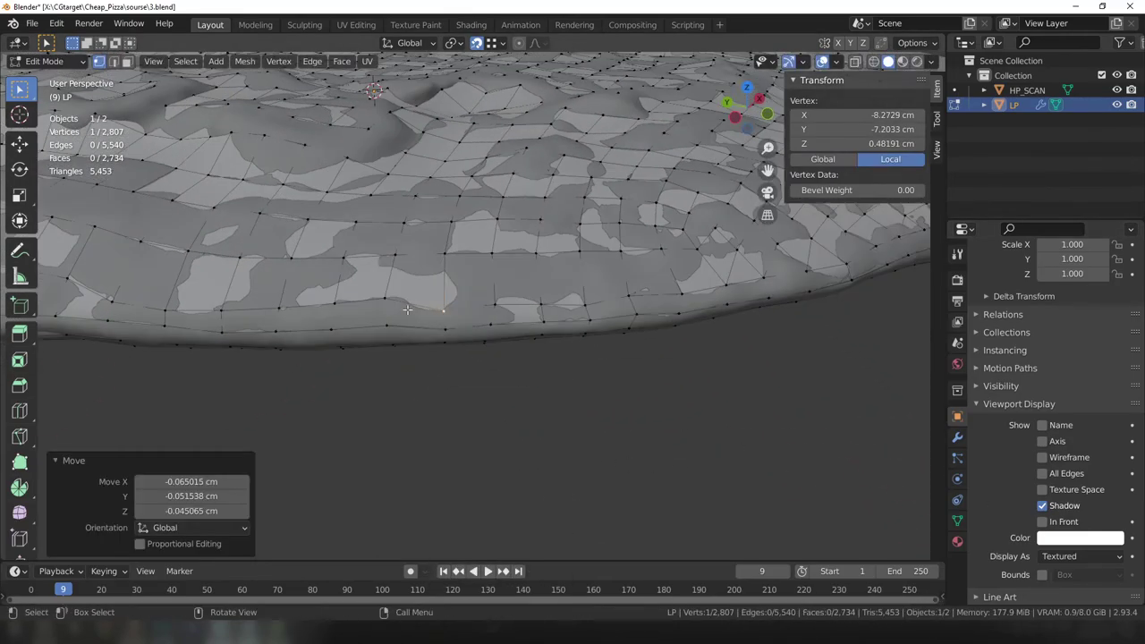
key("g")
left_click(598, 340)
key("g")
left_click(499, 373)
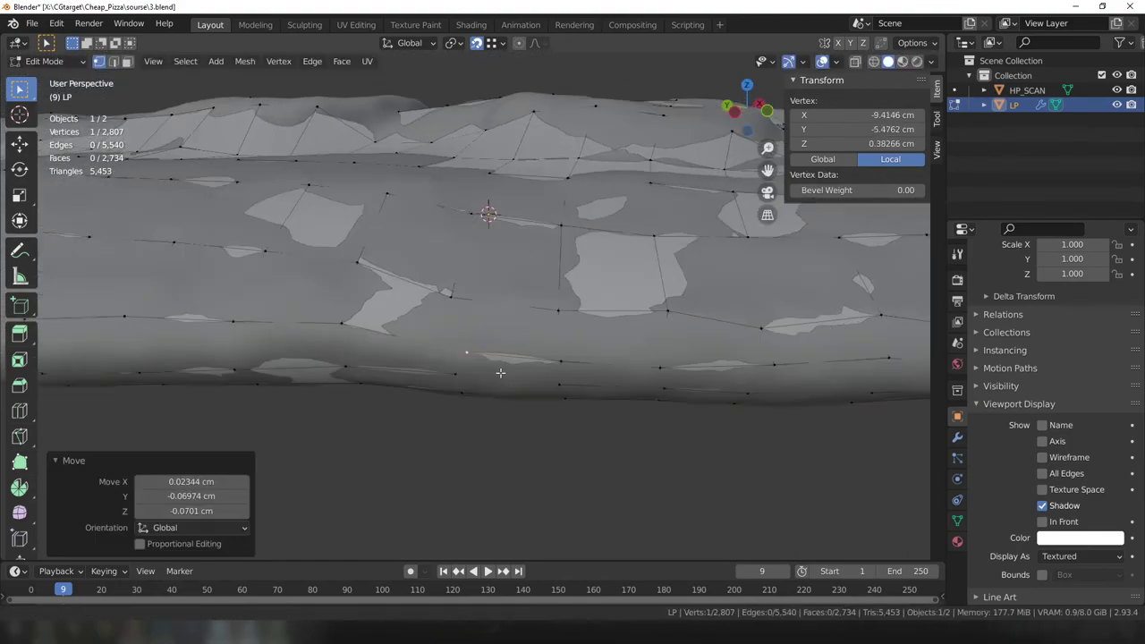
key("g")
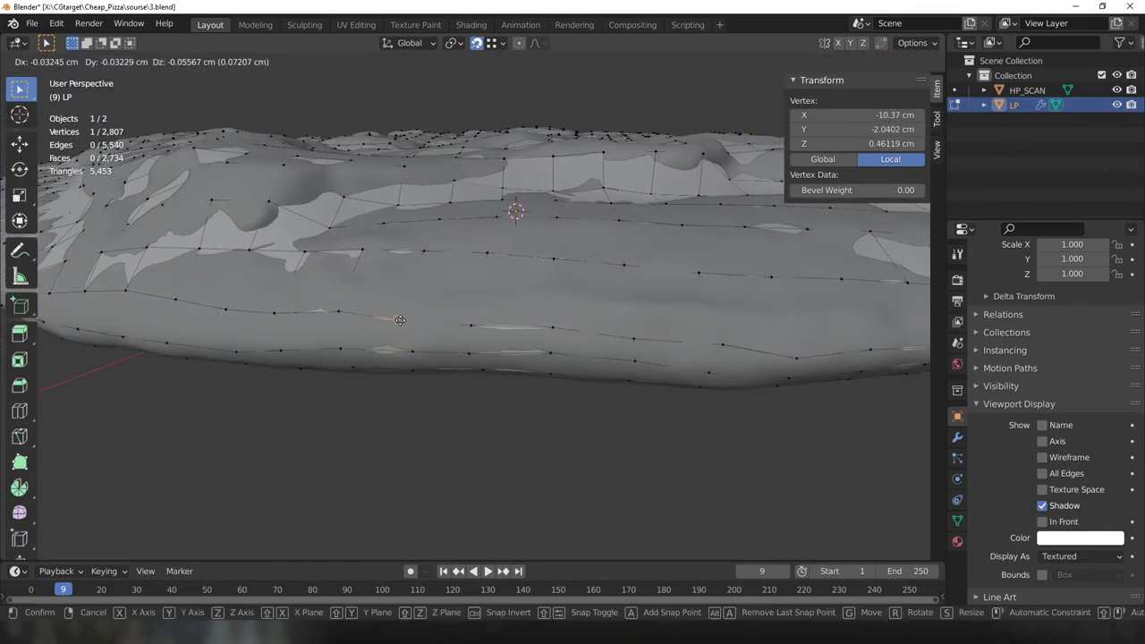
left_click(407, 331)
middle_click_drag(407, 331, 436, 271)
key("ctrl+s")
left_click(348, 332)
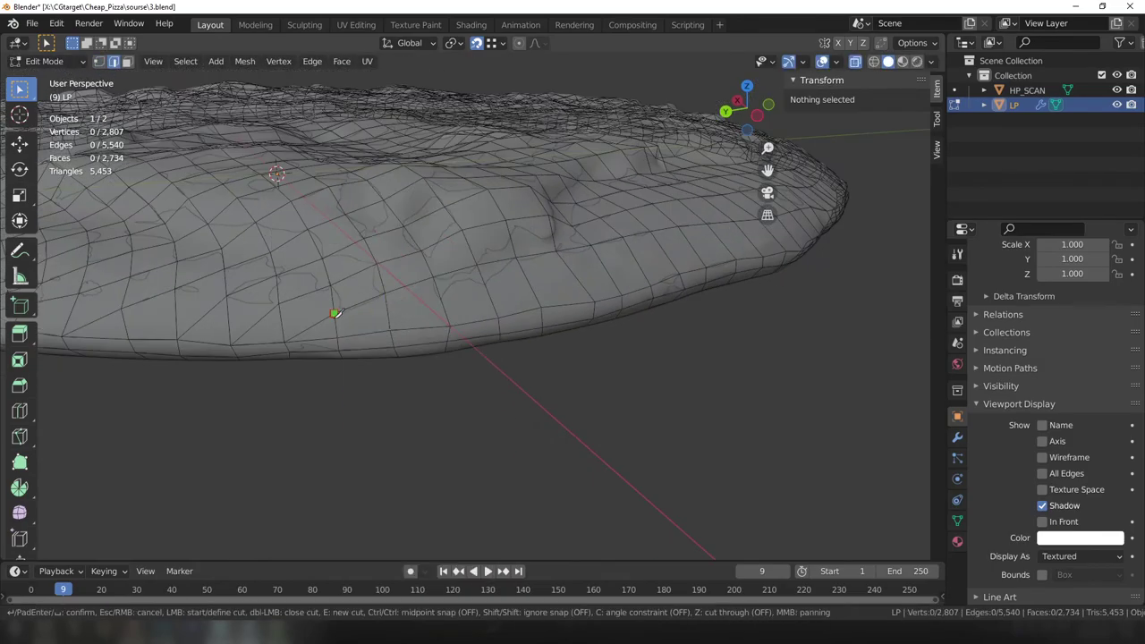
Knife a new edge line along the crust rim and confirm it.
middle_click_drag(348, 332, 464, 356)
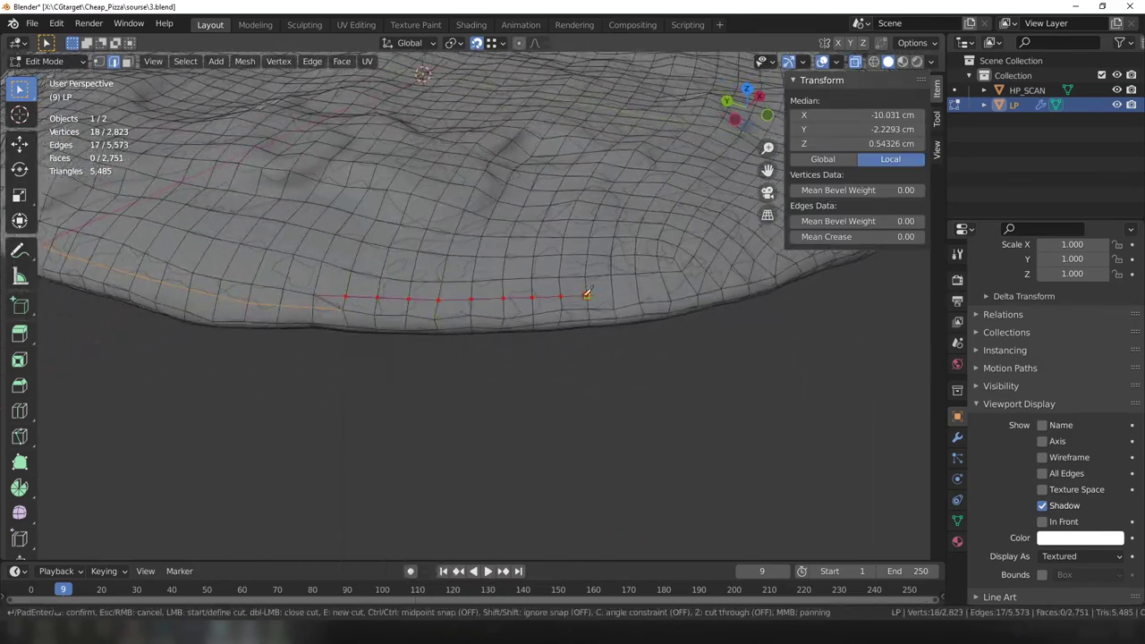
middle_click_drag(587, 294, 510, 307)
key("Return")
left_click(277, 339)
key("g")
left_click(276, 339)
mouse_move(276, 339)
middle_mouse_down()
mouse_move(267, 352)
mouse_move(500, 393)
mouse_move(528, 412)
middle_mouse_up()
Pull the remaining rim vertices onto the scan surface.
left_click(501, 394)
key("g")
left_click(515, 403)
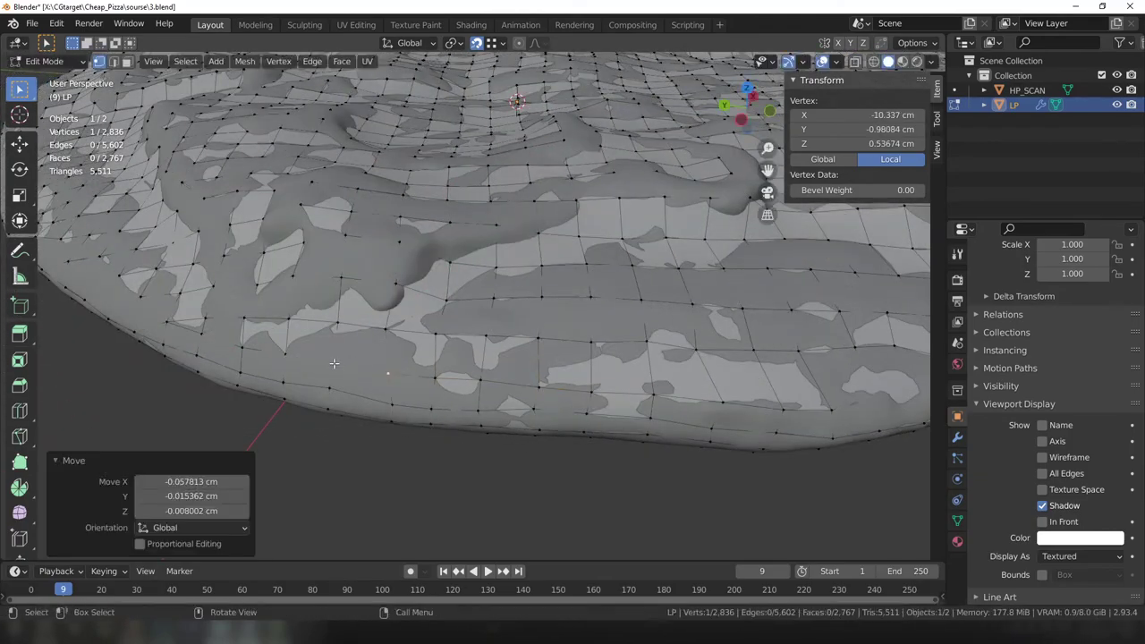
mouse_move(334, 363)
middle_mouse_down()
mouse_move(375, 386)
mouse_move(475, 392)
middle_mouse_up()
left_click(374, 386)
key("g")
left_click(380, 390)
left_click(619, 379)
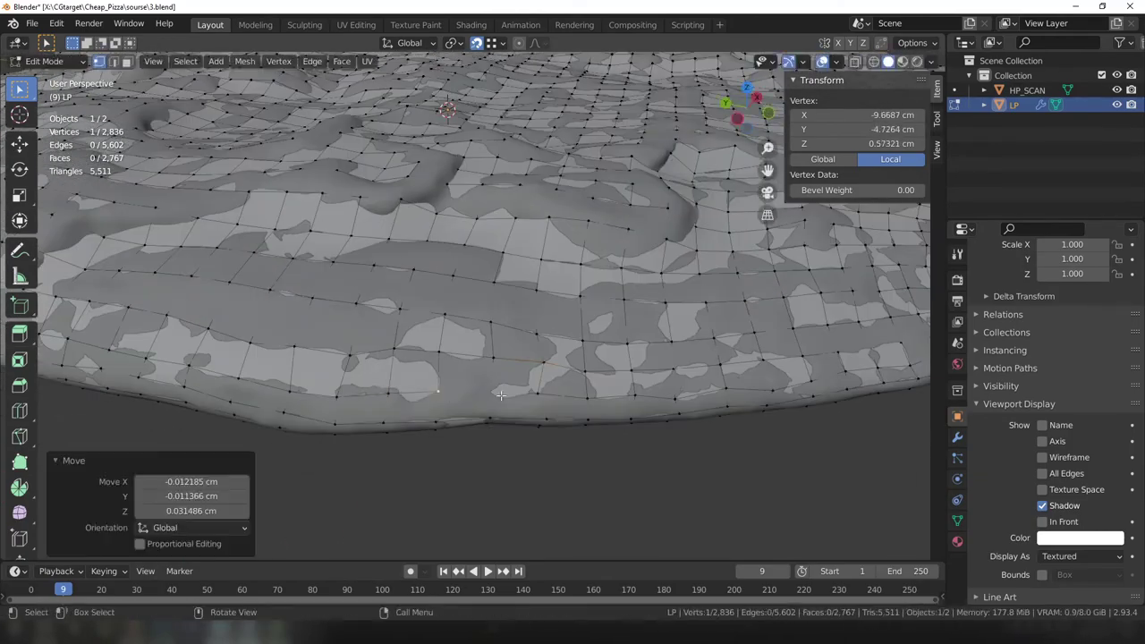
middle_click_drag(619, 379, 490, 449)
left_click(490, 449)
key("g")
left_click(490, 449)
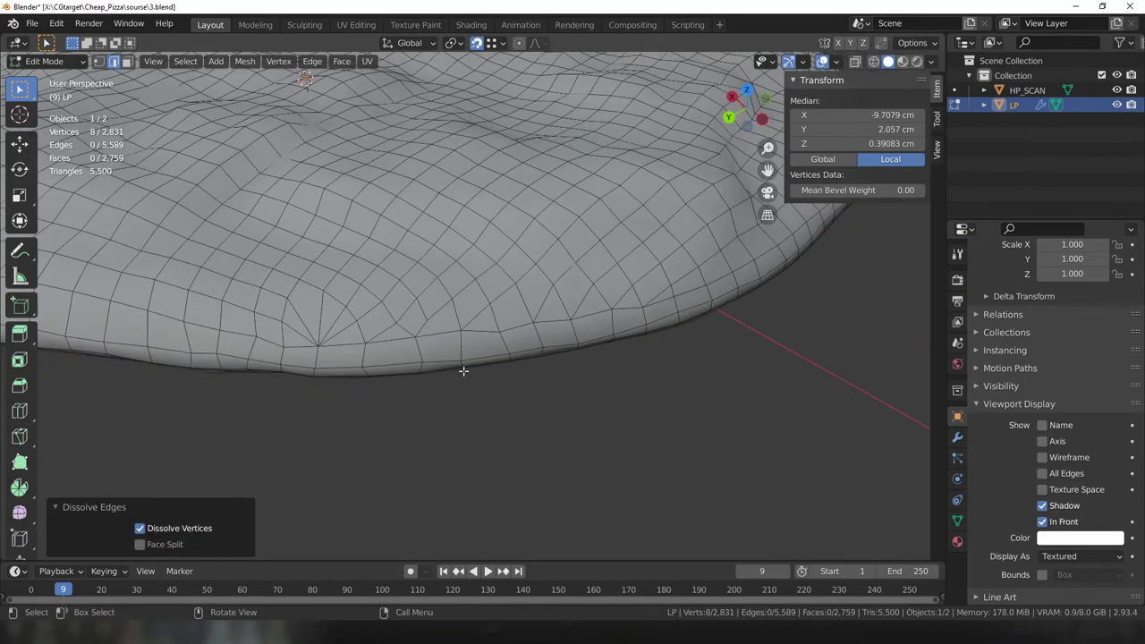
Commit a knife cut in the rim and nudge a vertex onto the scan.
key("k")
key("Return")
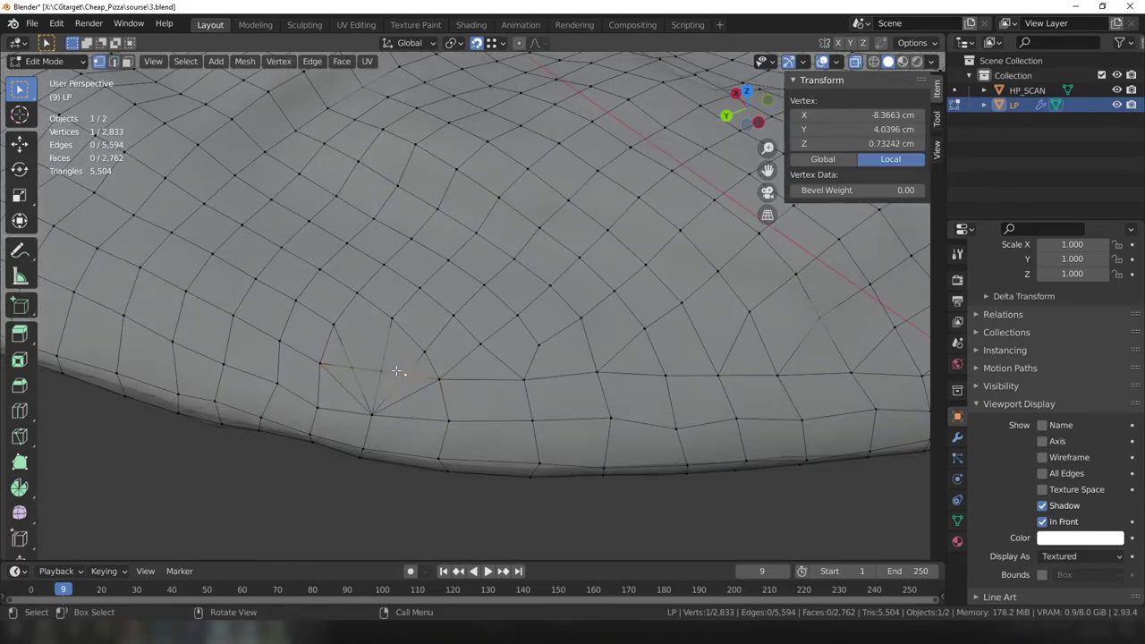
key("g")
left_click(371, 369)
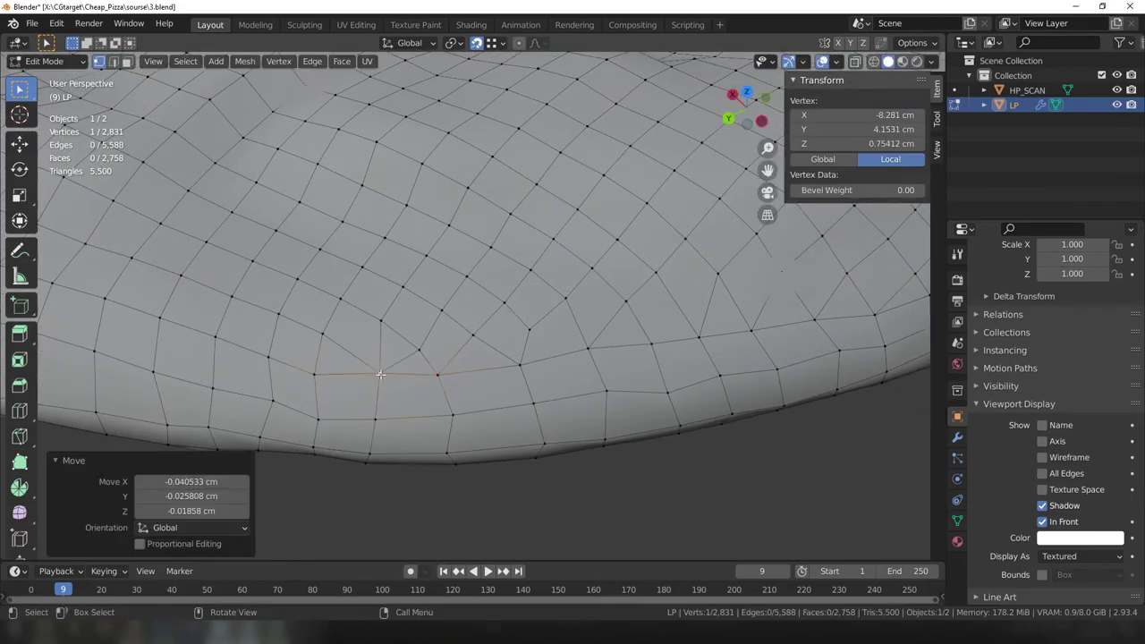
scroll(603, 376, "down", 3)
left_click(603, 375)
scroll(483, 360, "up", 3)
Knife a new cut on the rim, then dissolve the cut edges in edge select mode.
middle_click_drag(483, 359, 411, 324)
key("k")
left_click(411, 324)
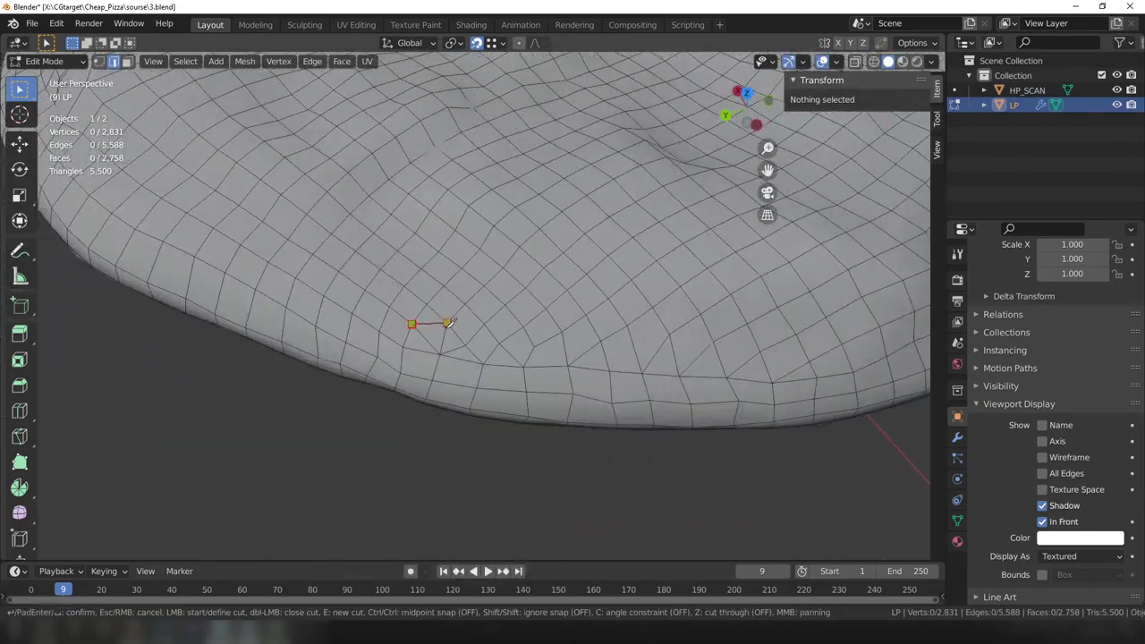
key("Return")
middle_click_drag(709, 334, 650, 364)
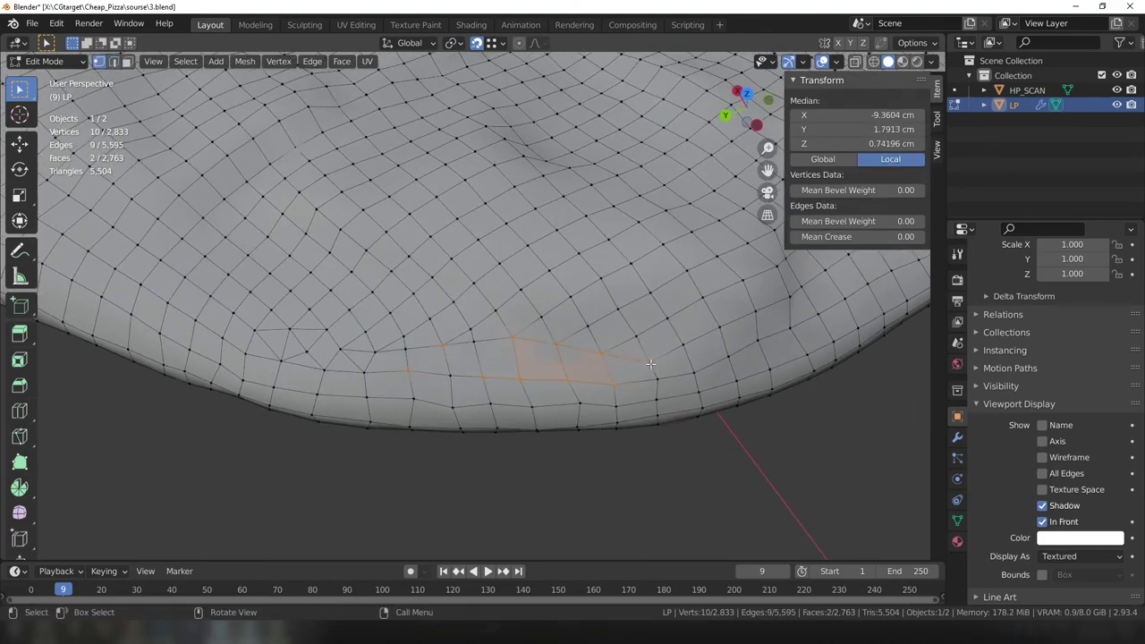
scroll(354, 354, "up", 3)
key("2")
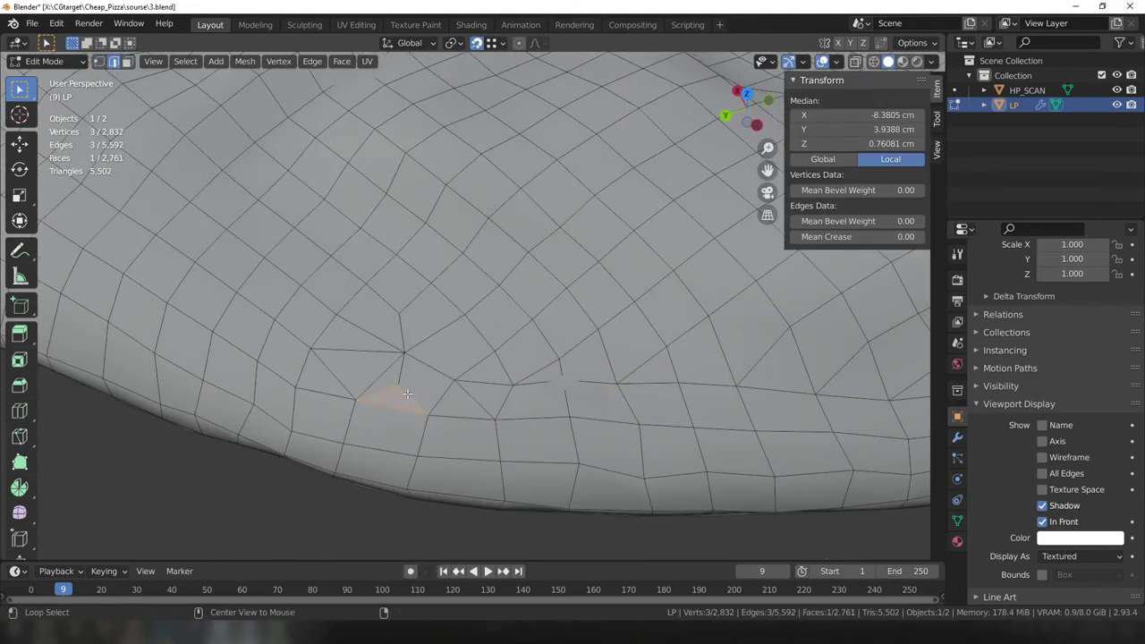
scroll(406, 394, "down", 2)
key("ctrl+x")
Move a vertex near the rim onto the scan and commit another knife cut.
key("k")
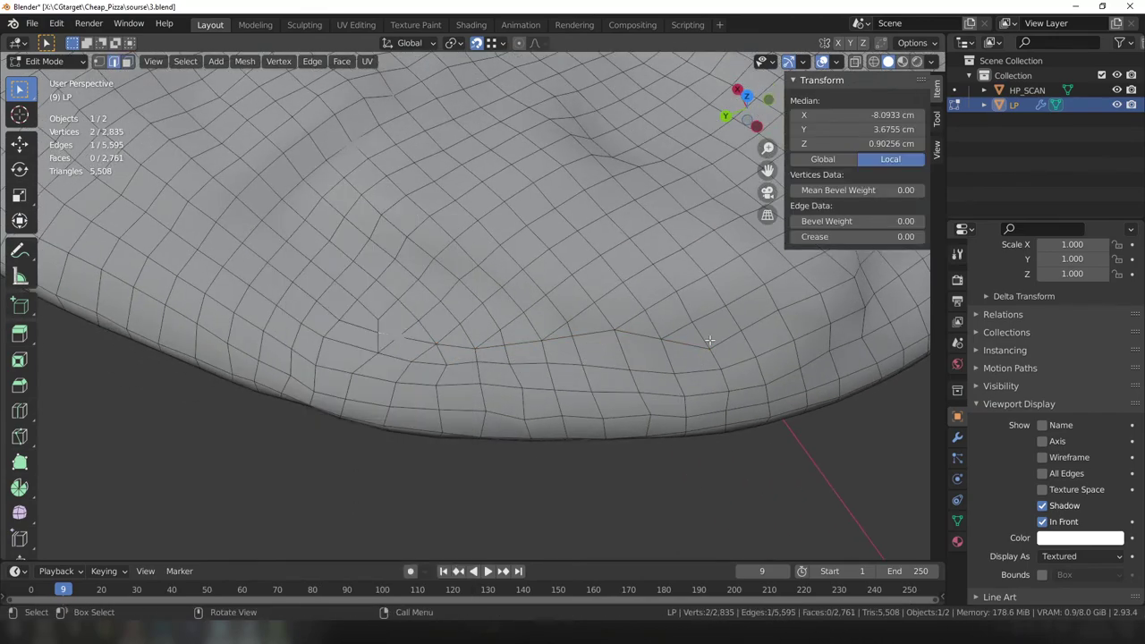
key("1")
left_click(554, 329)
key("g")
left_click(429, 334)
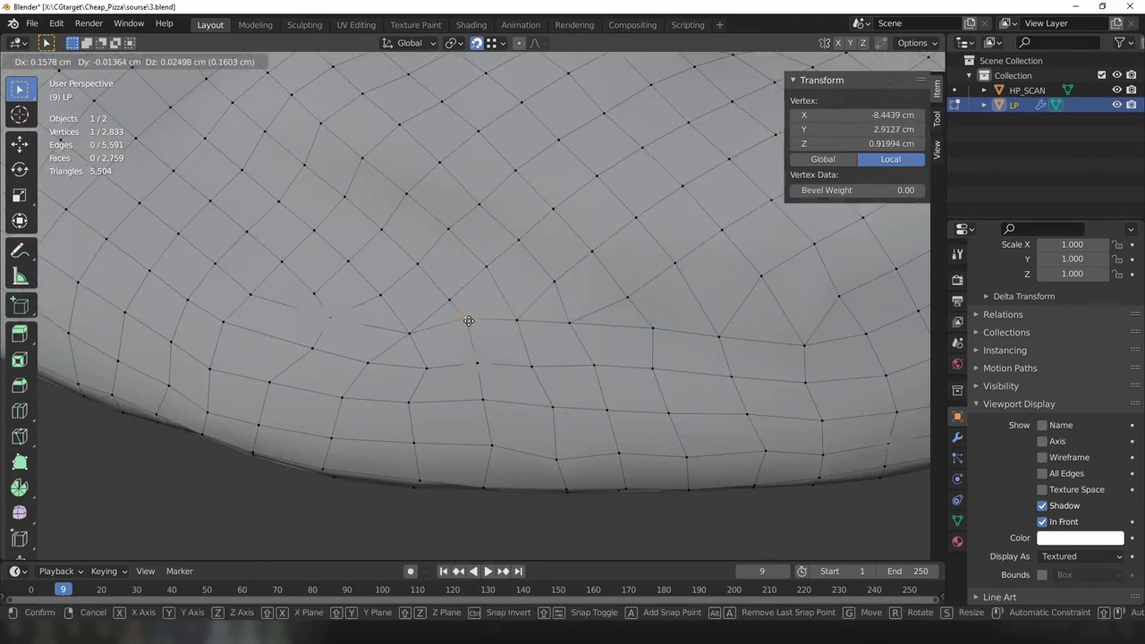
scroll(375, 322, "down", 1)
key("k")
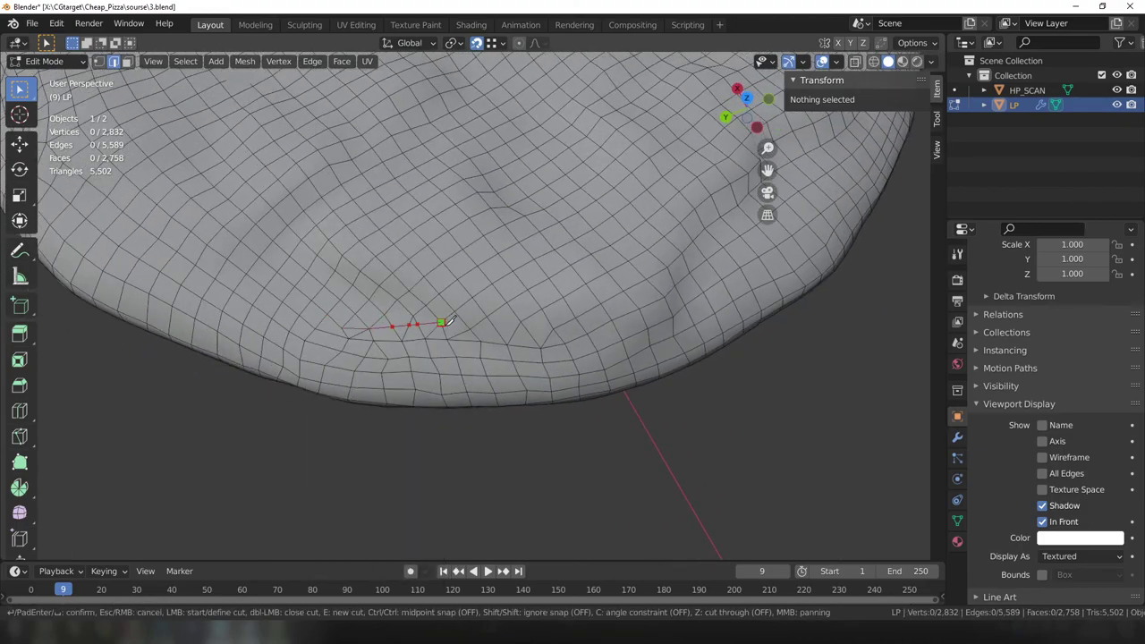
key("Return")
scroll(447, 320, "up", 3)
key("x")
key("Escape")
Reposition a crust vertex with In Front turned off, then turn it back on.
left_click(465, 361)
middle_click_drag(481, 357, 548, 345)
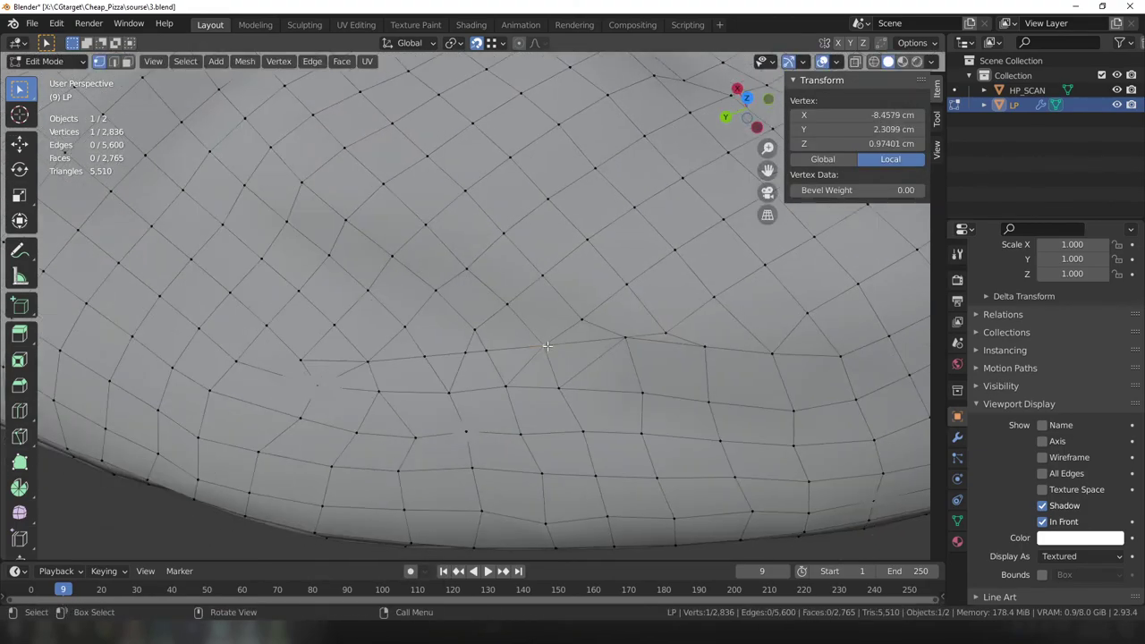
key("g")
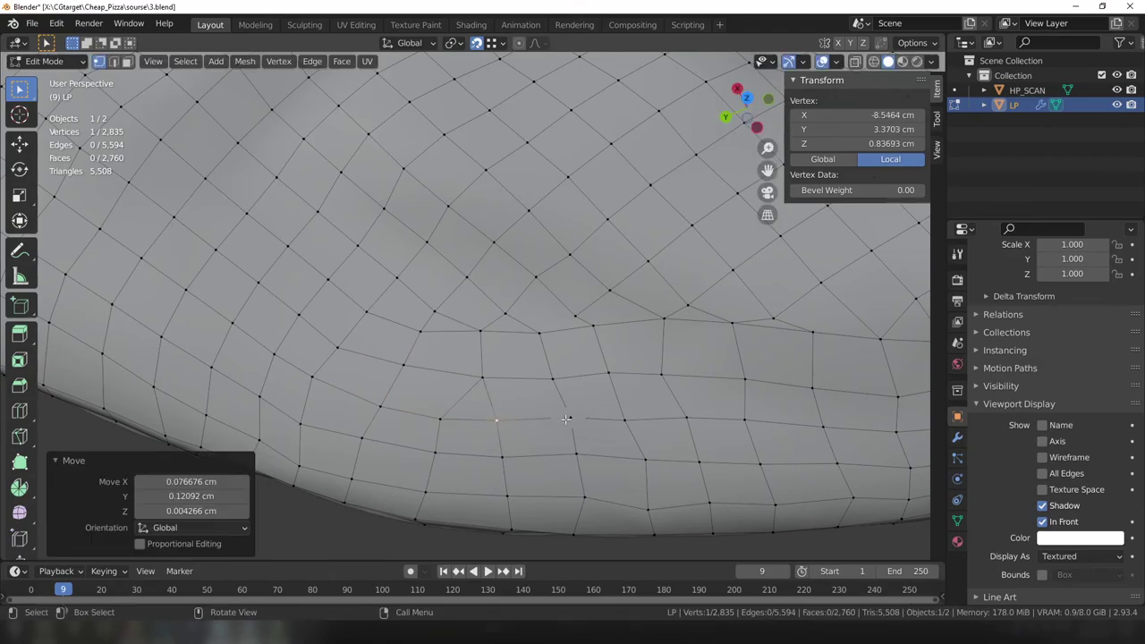
scroll(566, 418, "down", 3)
left_click(1041, 521)
scroll(604, 344, "up", 3)
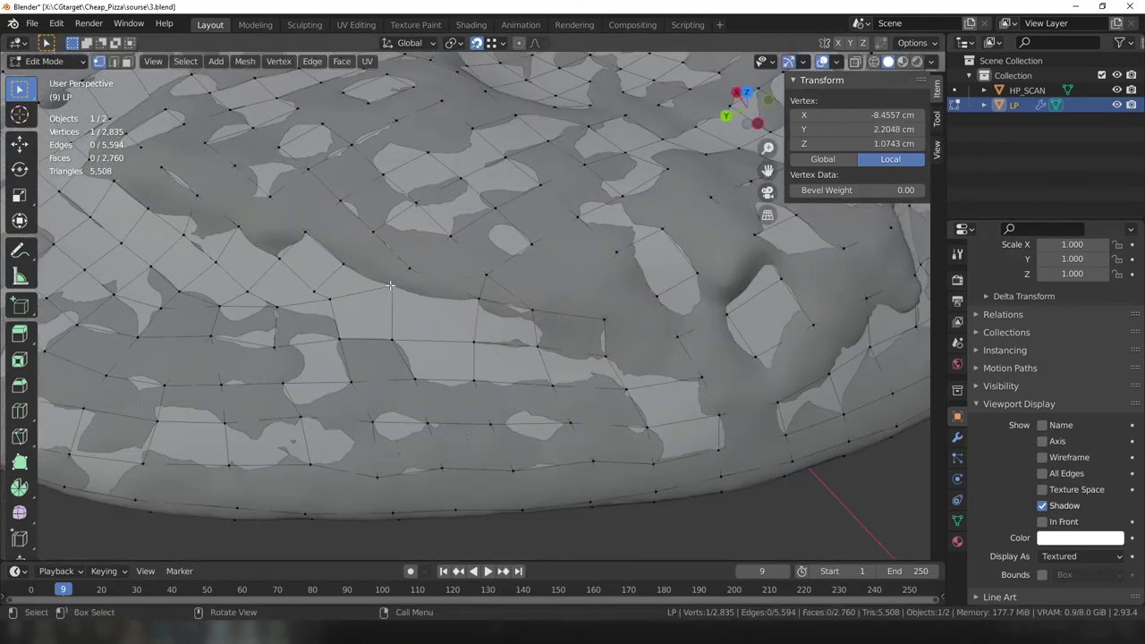
left_click(414, 324)
left_click(1041, 522)
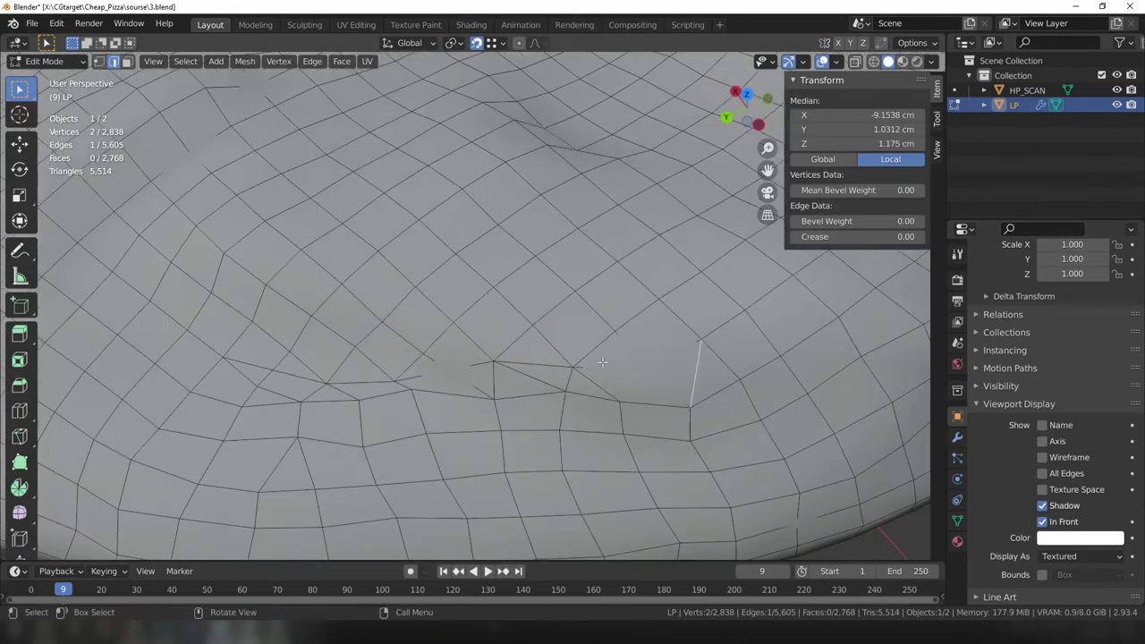
Open the edge options, then place a crust vertex with the scan showing through.
right_click(530, 315)
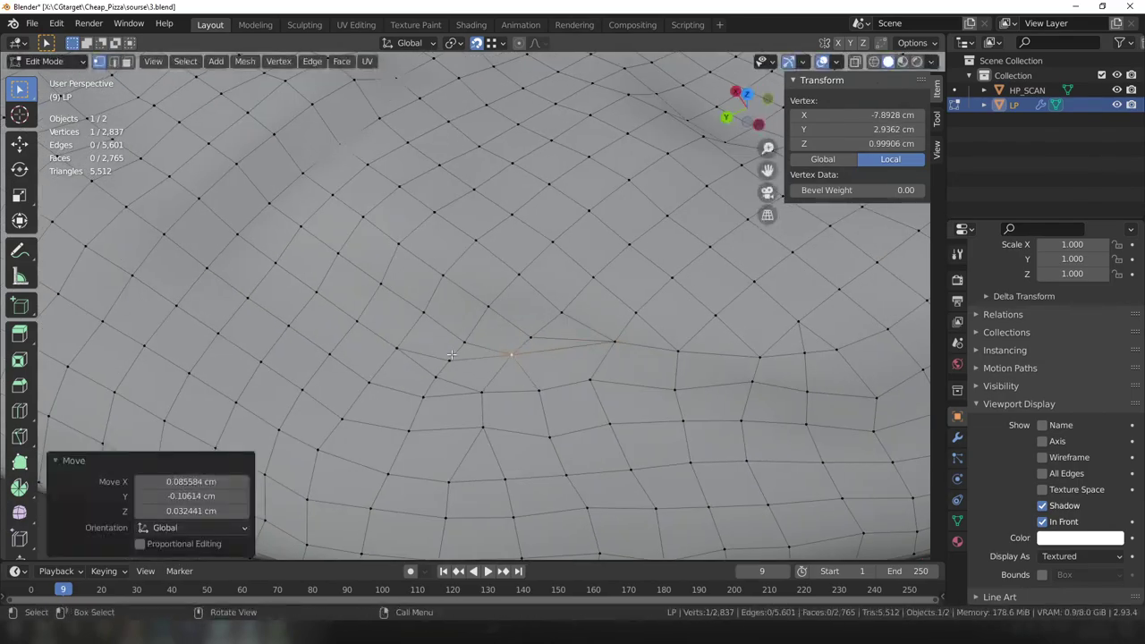
key("g")
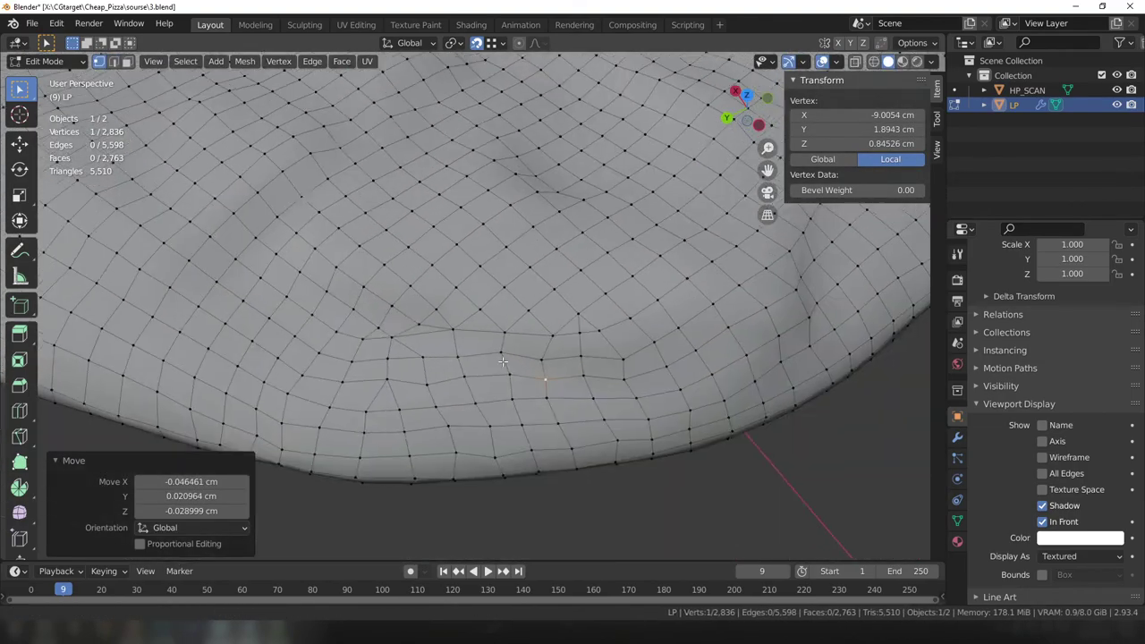
right_click(468, 300)
key("1")
middle_click_drag(474, 371, 516, 286)
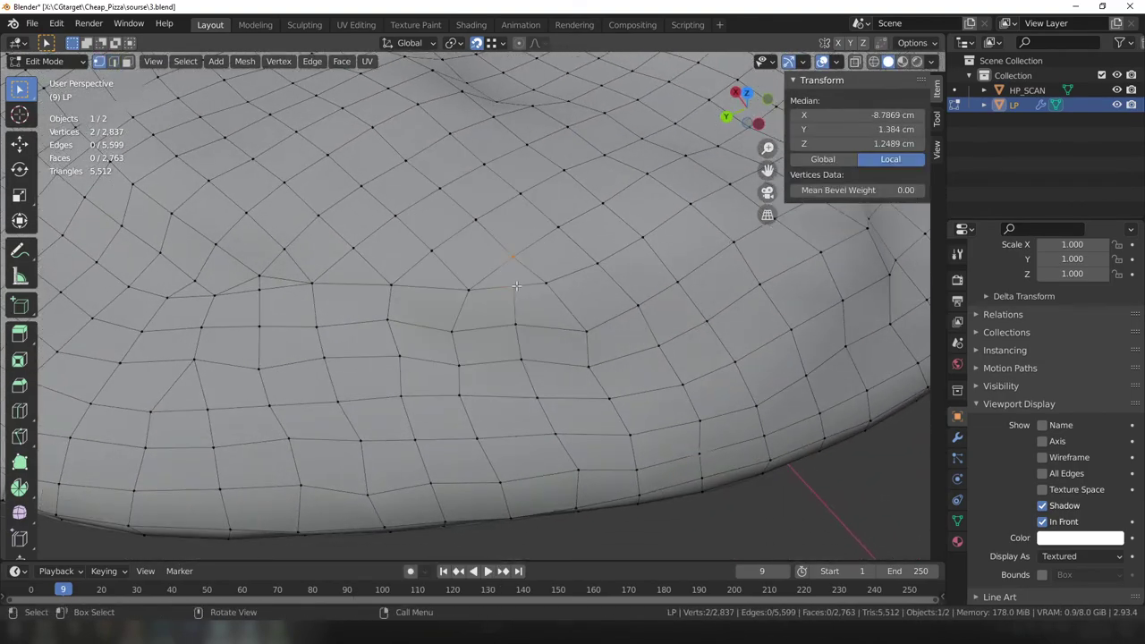
left_click(1069, 527)
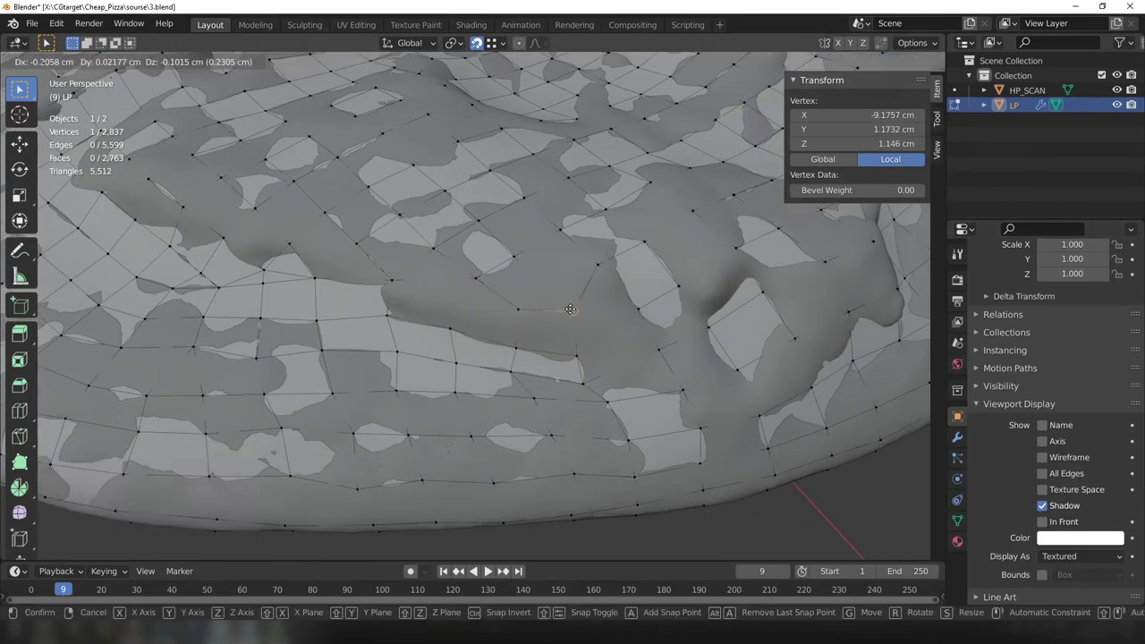
left_click(570, 308)
Move several more crust vertices to fit the scan, clearing the selection between moves.
key("g")
left_click(346, 325)
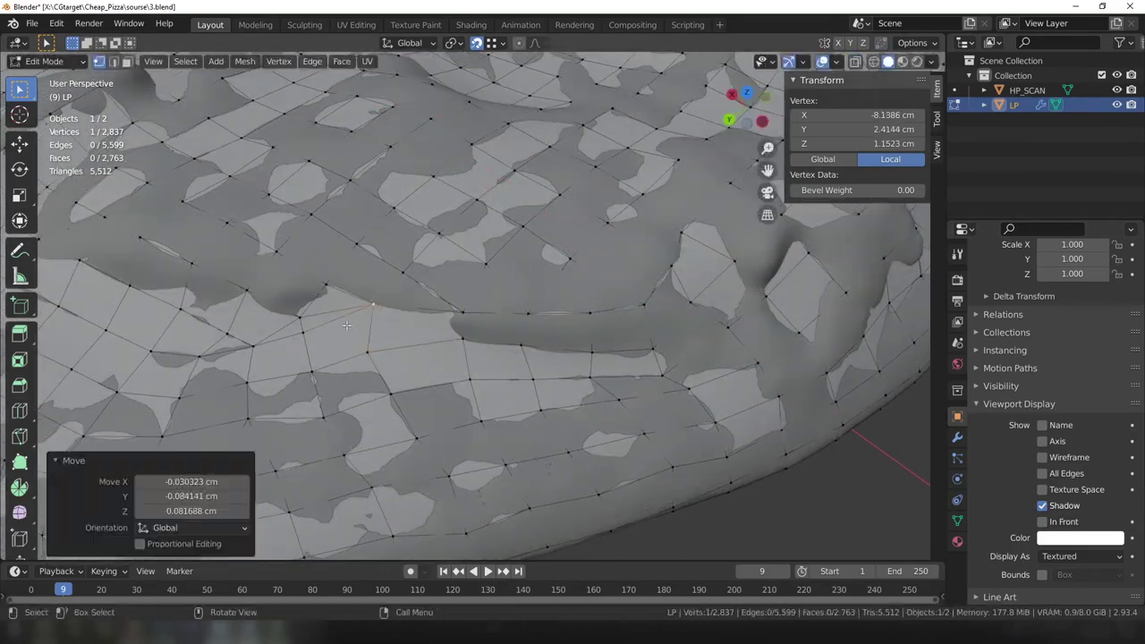
key("g")
left_click(428, 374)
mouse_move(346, 325)
middle_mouse_down()
mouse_move(394, 348)
mouse_move(483, 321)
middle_mouse_up()
key("alt+a")
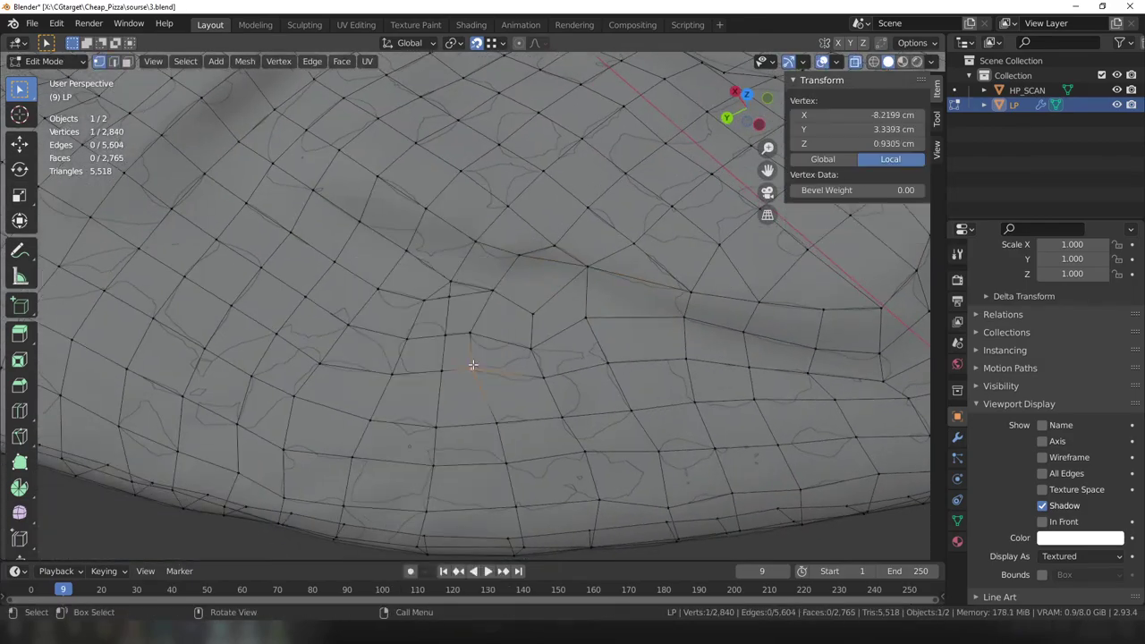
left_click(550, 341)
middle_click_drag(550, 341, 535, 345)
key("alt+a")
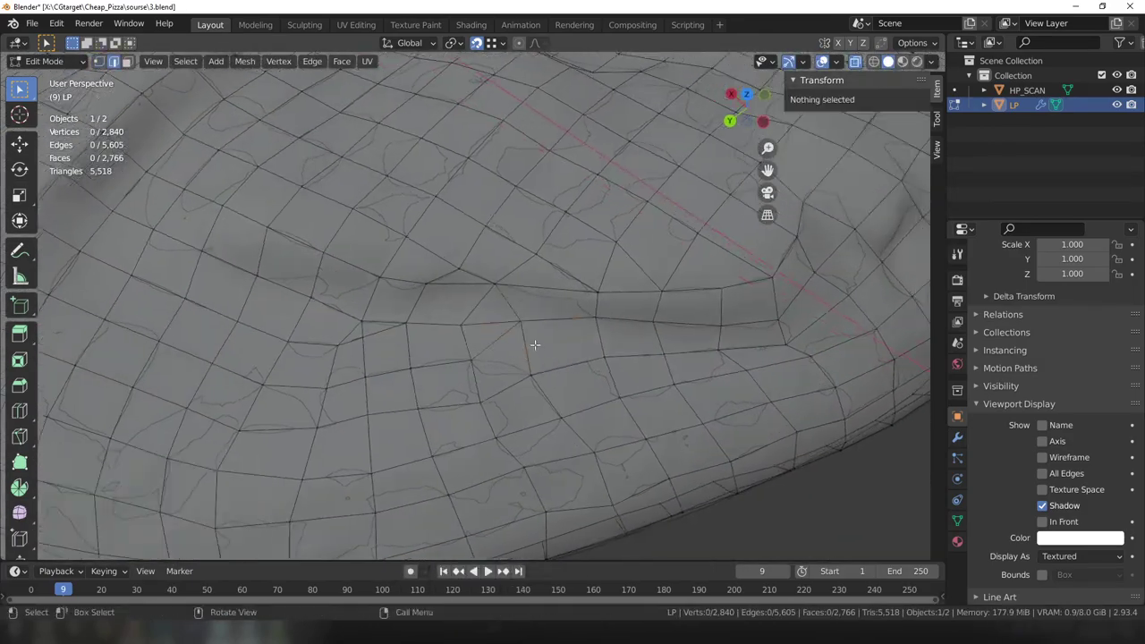
Finish a knife cut across the faces, dissolve edges, and move a vertex near the fold.
left_click(590, 329)
key("Return")
key("ctrl+x")
left_click(492, 338)
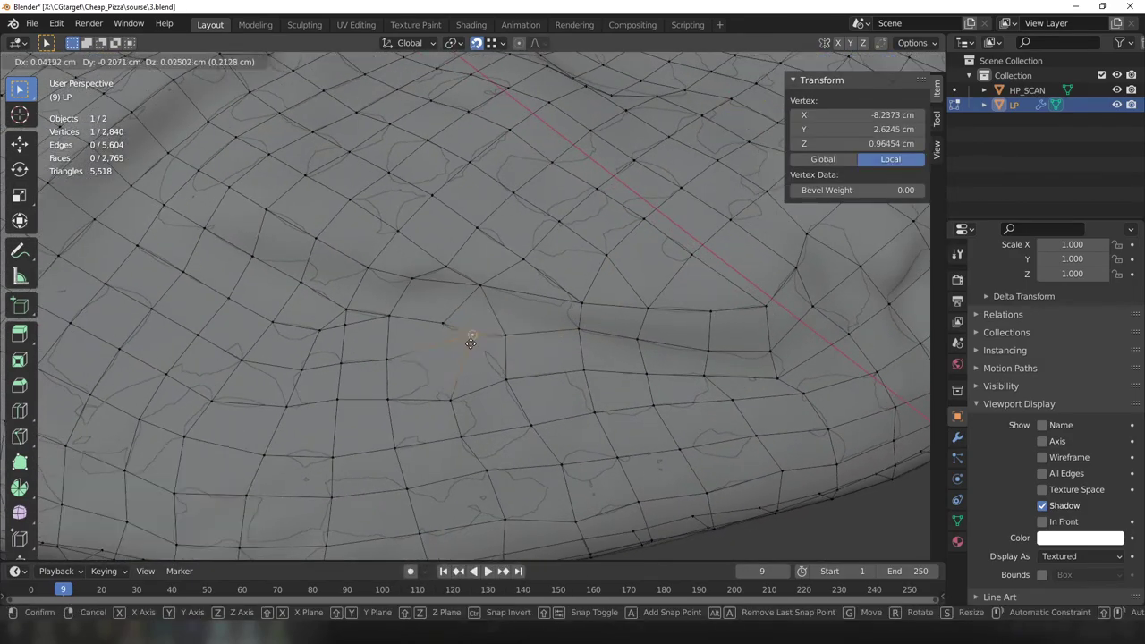
key("g")
left_click(516, 386)
Adjust vertices around the crust fold onto the scan.
middle_click_drag(516, 386, 483, 366)
key("g")
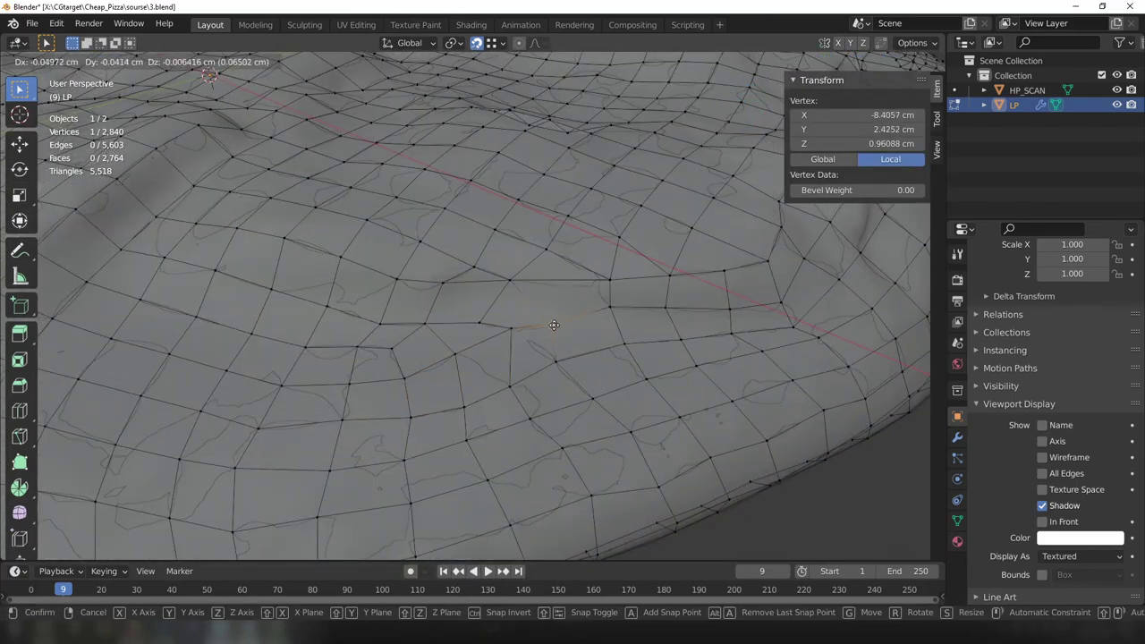
left_click(554, 325)
mouse_move(554, 324)
middle_mouse_down()
mouse_move(500, 357)
mouse_move(449, 326)
middle_mouse_up()
key("alt+a")
left_click(498, 370)
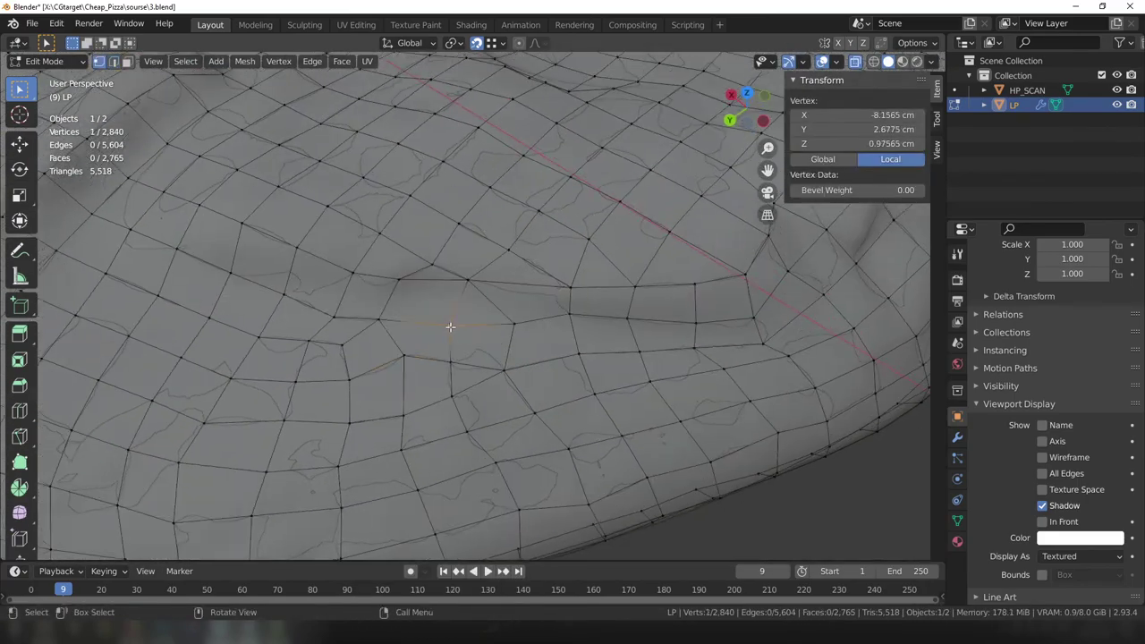
Confirm the pending knife cut and move a crust vertex into place.
key("Return")
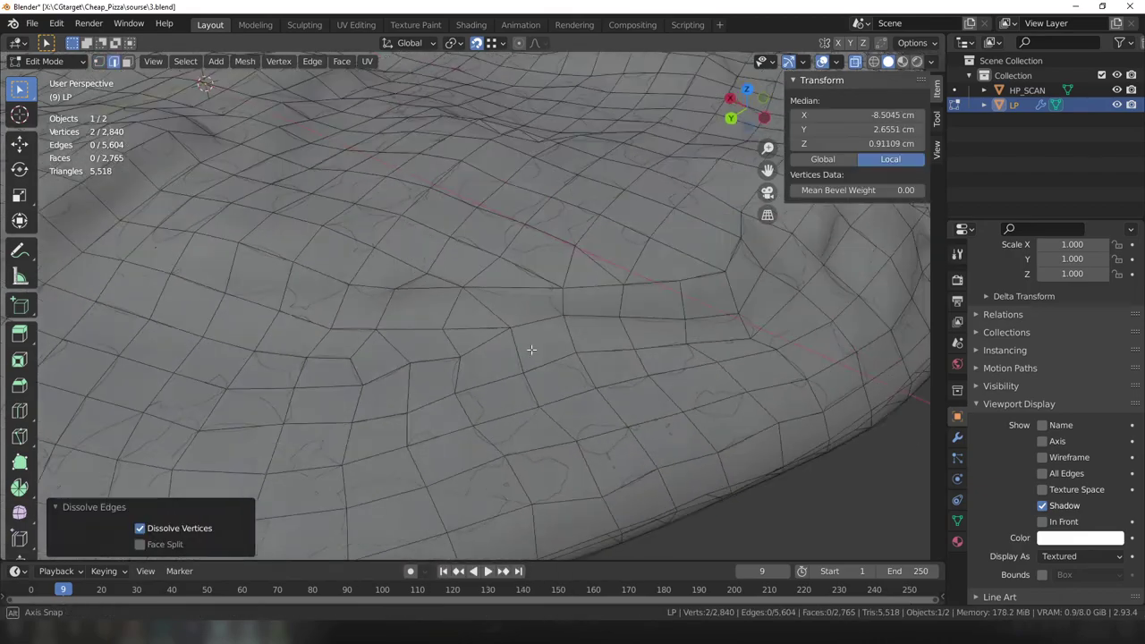
middle_click_drag(528, 345, 465, 393)
key("g")
left_click(462, 406)
middle_click_drag(404, 430, 711, 33)
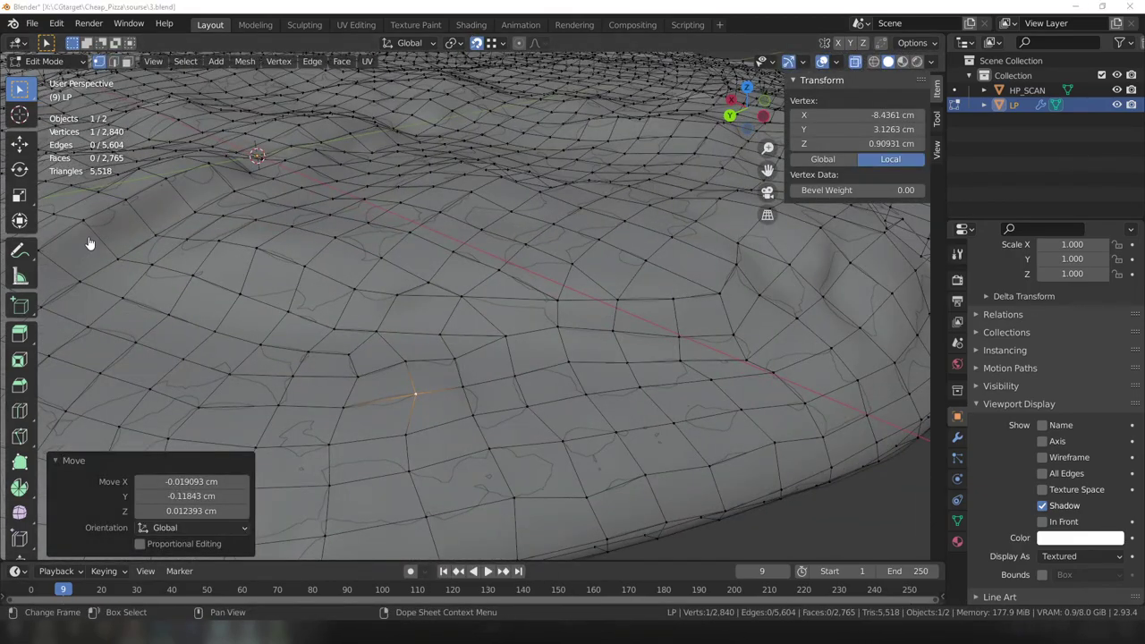
mouse_move(375, 232)
middle_mouse_down()
mouse_move(515, 396)
mouse_move(492, 316)
middle_mouse_up()
Dissolve a stray edge at the crust fold and knife new edges across the faces.
left_click(487, 313)
key("x")
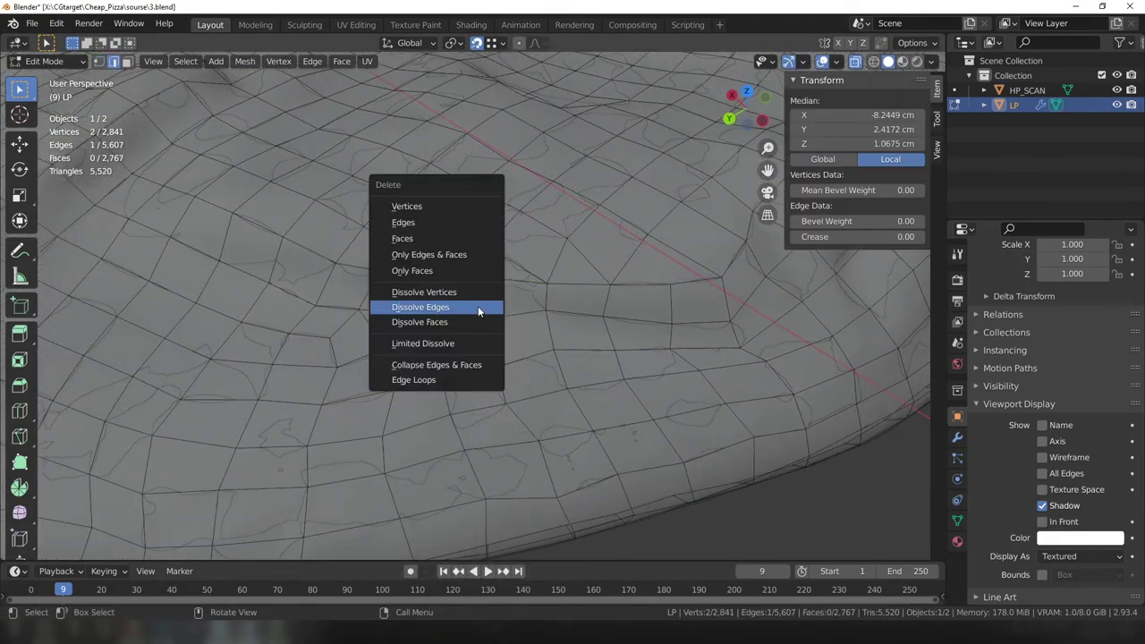
left_click(477, 306)
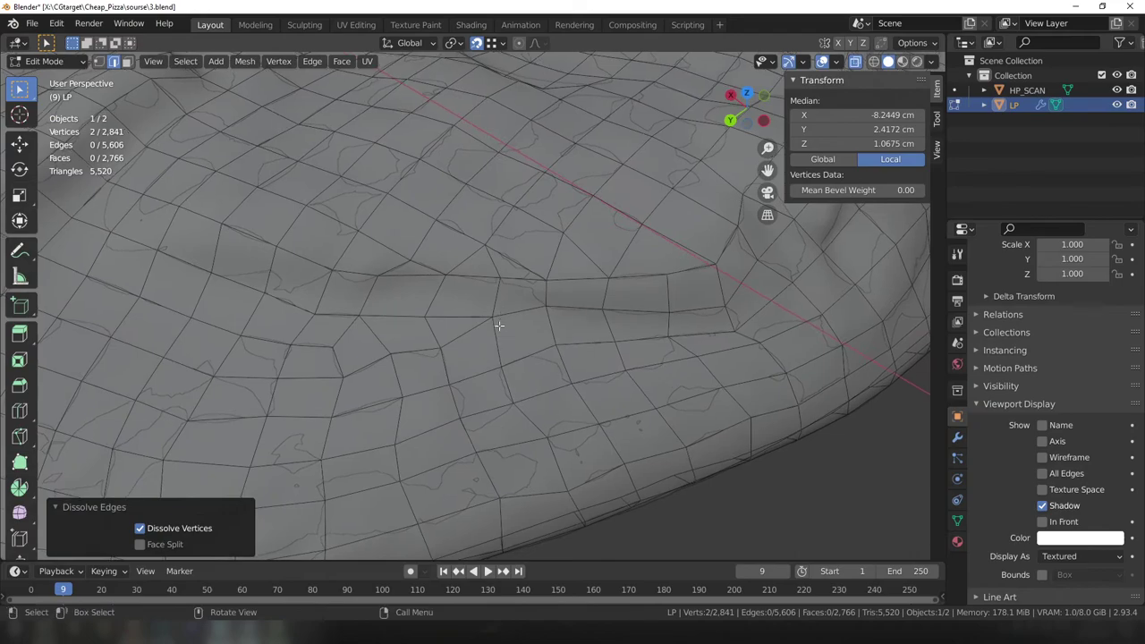
key("k")
middle_click_drag(485, 248, 454, 313)
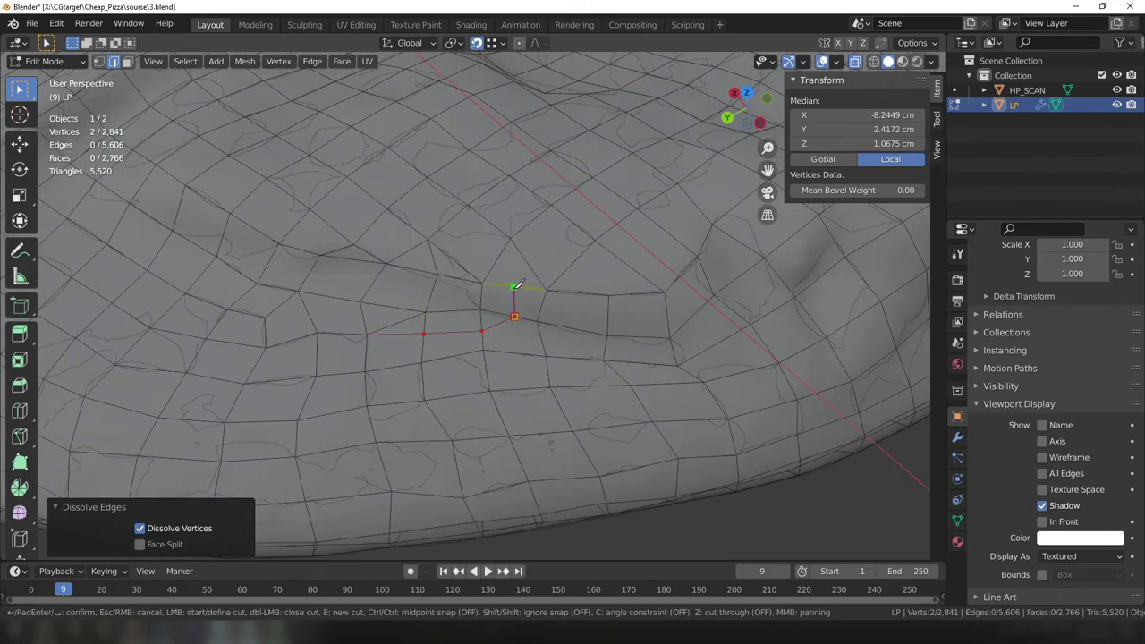
key("Escape")
Dissolve another crust edge in edge mode and confirm a new knife cut.
mouse_move(496, 344)
middle_mouse_down()
mouse_move(422, 258)
mouse_move(482, 331)
mouse_move(393, 340)
mouse_move(522, 345)
middle_mouse_up()
left_click(476, 276, "shift")
key("2")
right_click(465, 239)
left_click(465, 239)
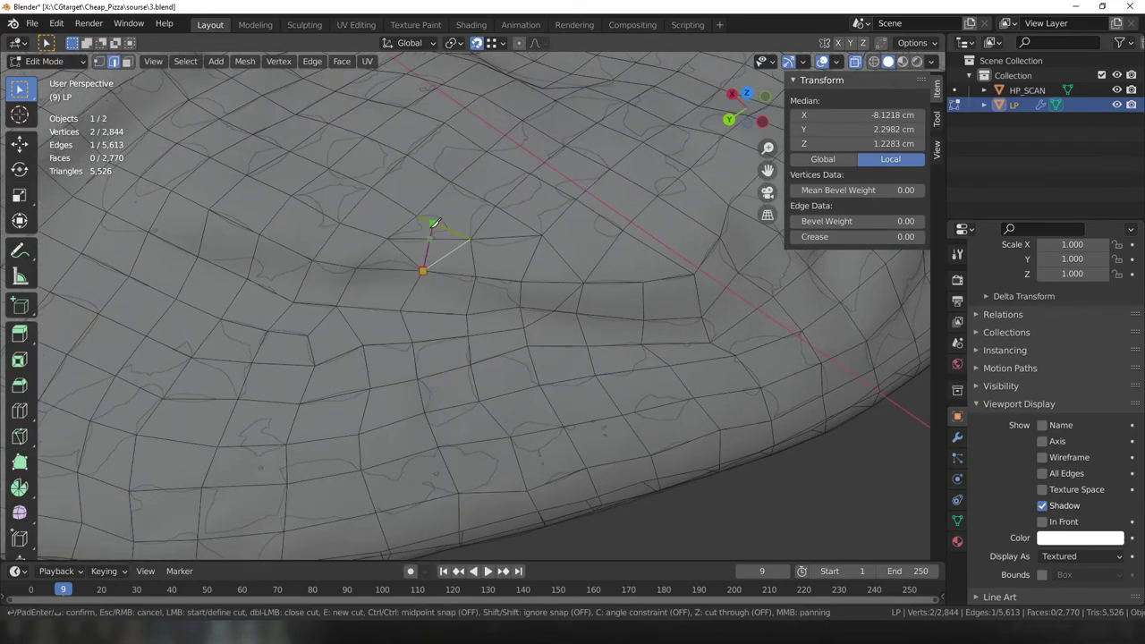
left_click(432, 223)
key("Return")
Reposition a crust vertex onto the scan surface.
key("Escape")
key("g")
left_click(392, 342)
key("g")
left_click(392, 343)
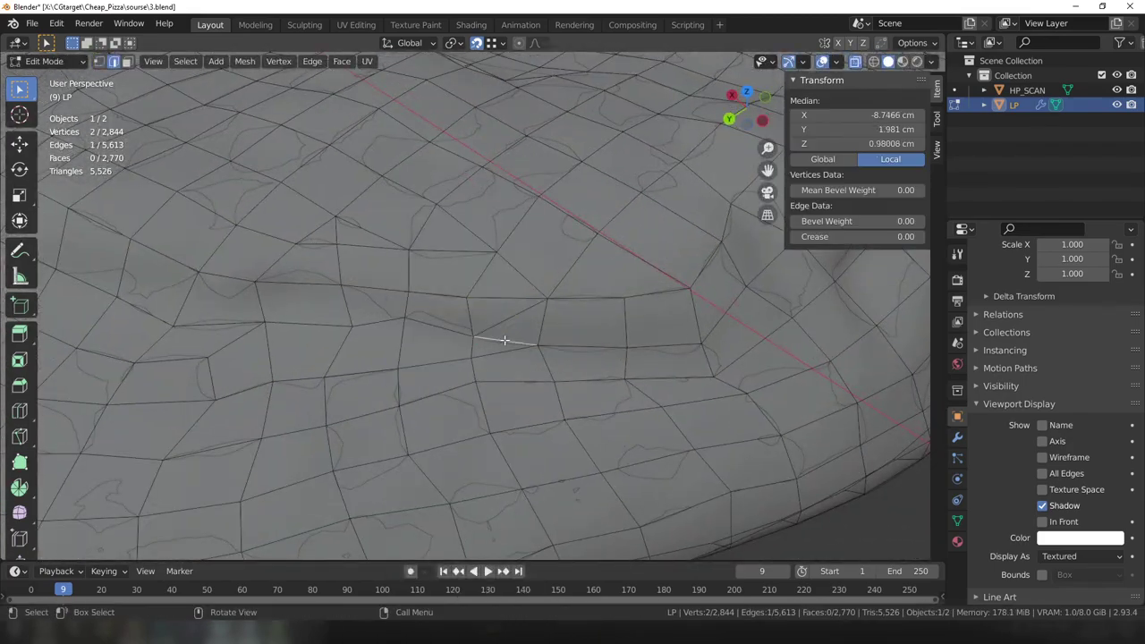
Dissolve an extra edge and select the edge loop around the rim.
key("x")
left_click(503, 341)
scroll(515, 325, "down", 5)
scroll(557, 327, "up", 4)
left_click(557, 328, "alt")
scroll(421, 388, "down", 4)
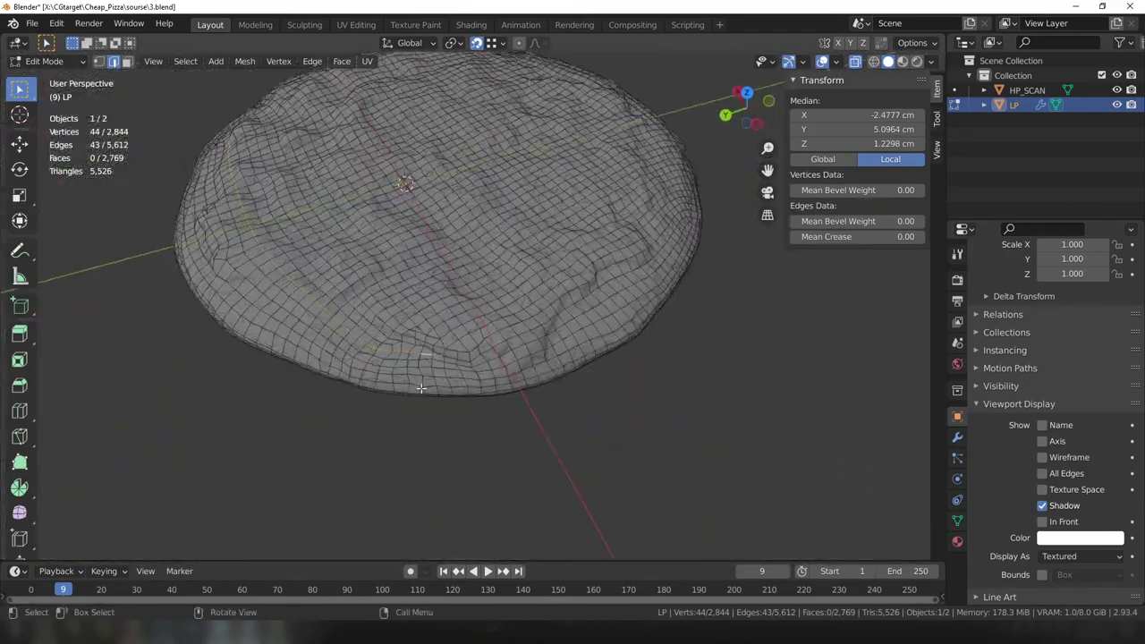
scroll(420, 387, "up", 8)
Move a crust vertex onto the scan and dissolve the extra vertices with Ctrl+X.
left_click(367, 227)
key("g")
left_click(430, 278)
scroll(539, 301, "down", 3)
left_click(473, 363, "alt")
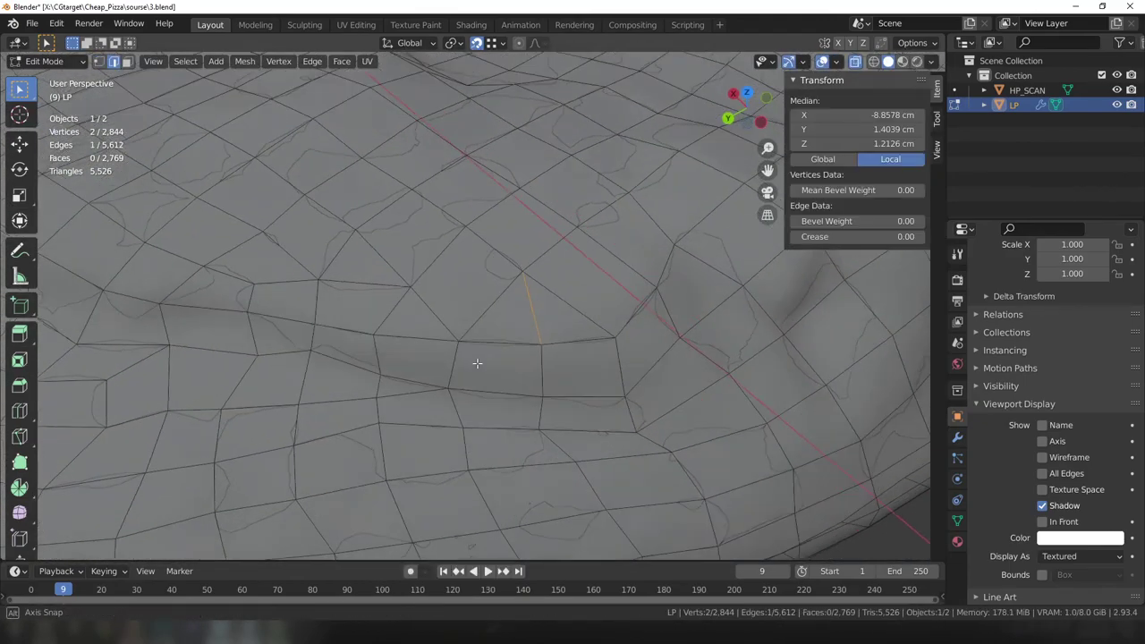
scroll(435, 320, "down", 2)
key("ctrl+x")
scroll(403, 356, "up", 5)
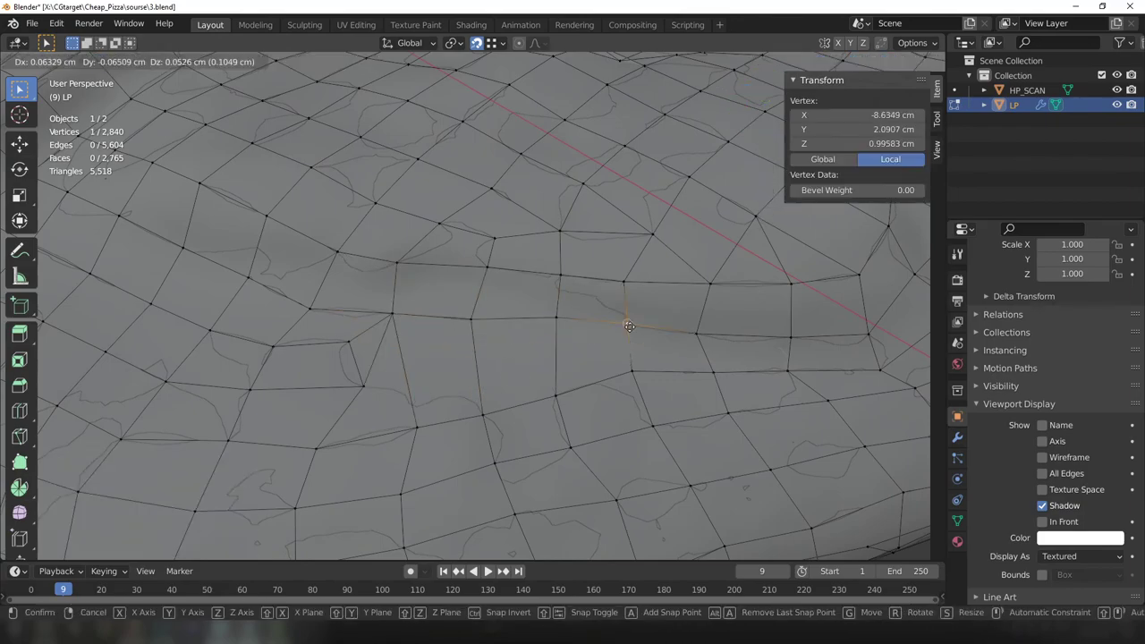
Knife a new edge path across the faces and dissolve the leftover edges.
key("k")
left_click(447, 425)
left_click(667, 366)
key("Return")
key("2")
key("x")
left_click(404, 432)
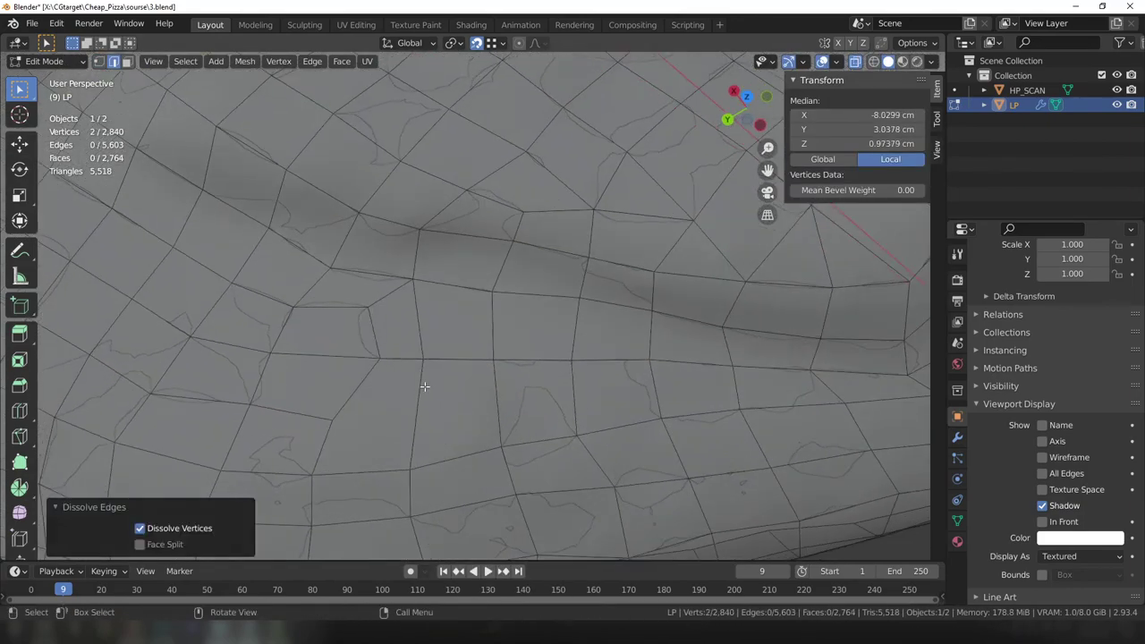
Reposition a vertex, dissolve the neighbouring edge and start a topology knife cut.
key("g")
left_click(684, 308)
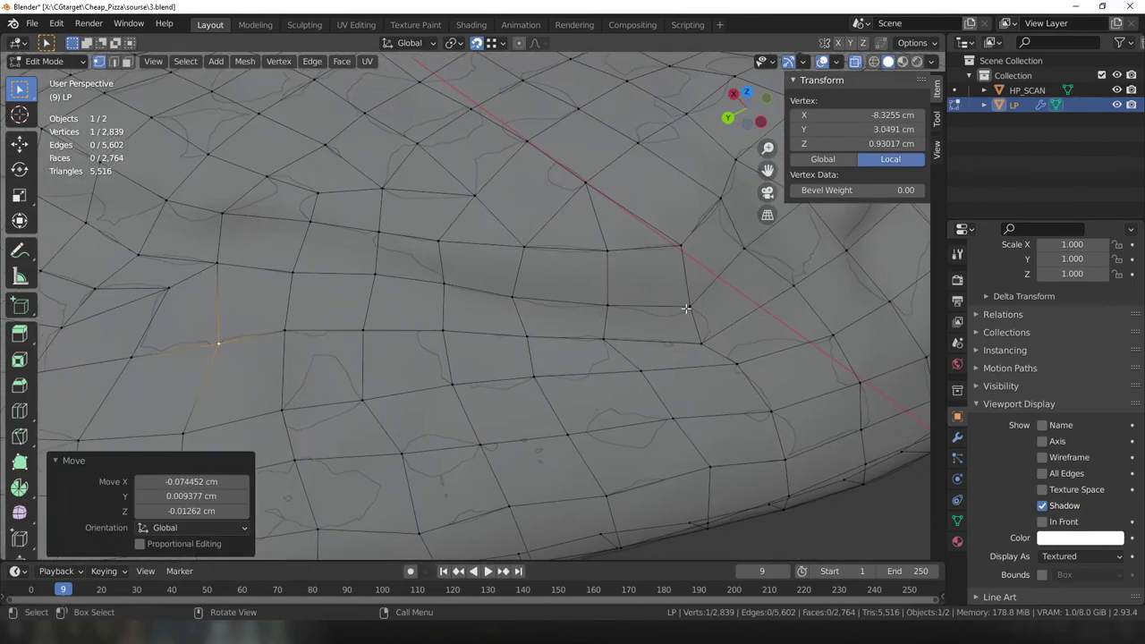
key("x")
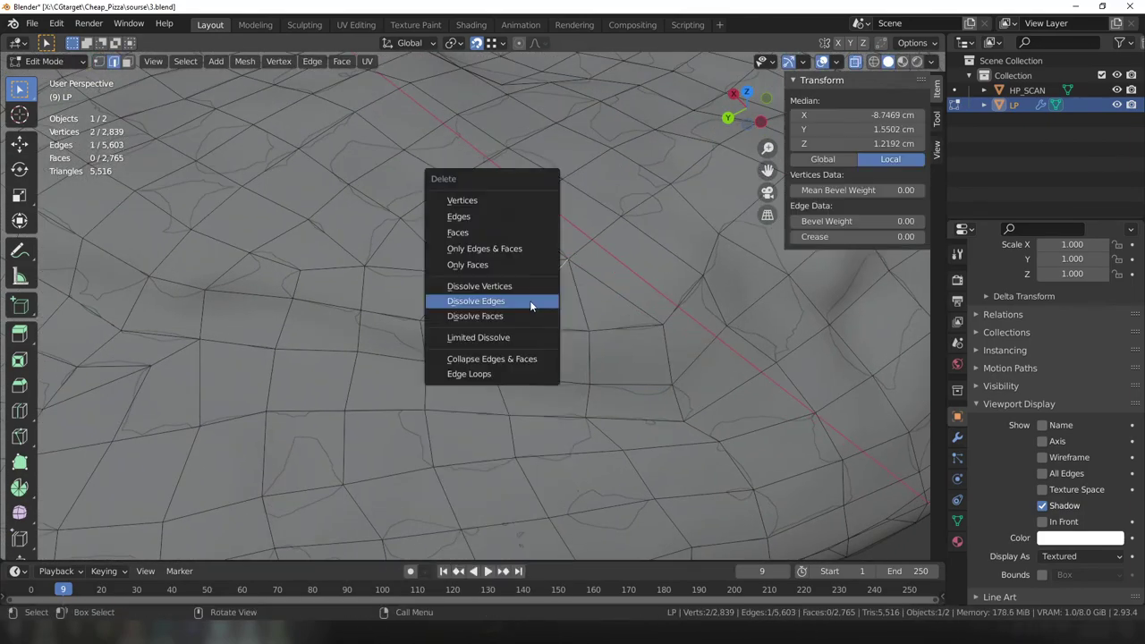
left_click(498, 298)
key("2")
right_click(604, 315)
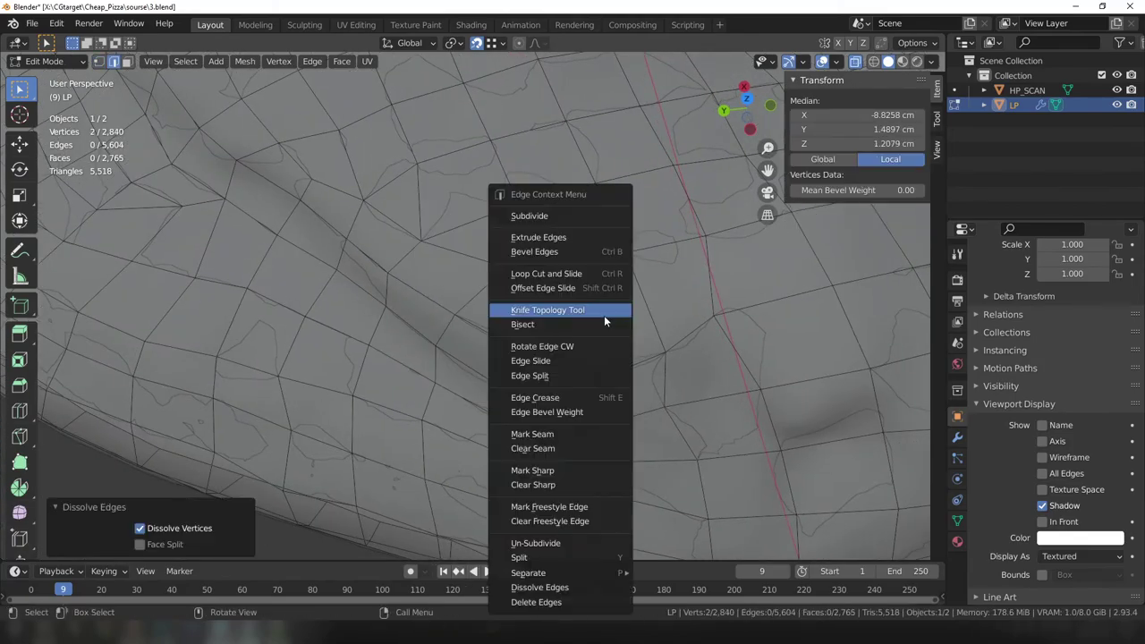
left_click(604, 314)
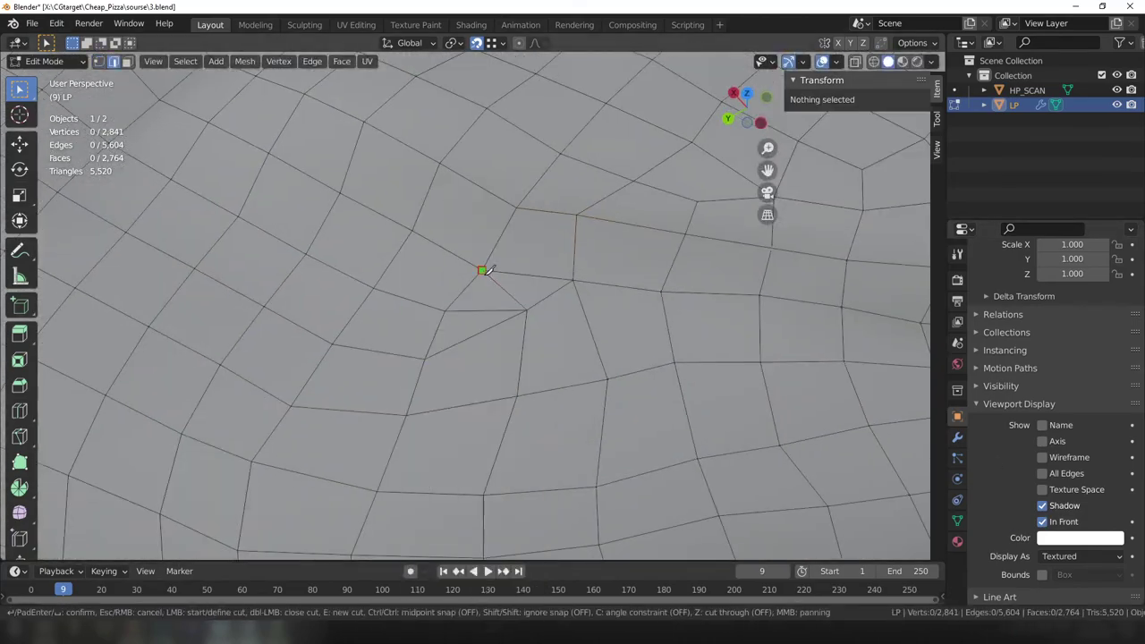
Merge a vertex pair at center, dissolve the extra edges and cut another knife edge.
key("g")
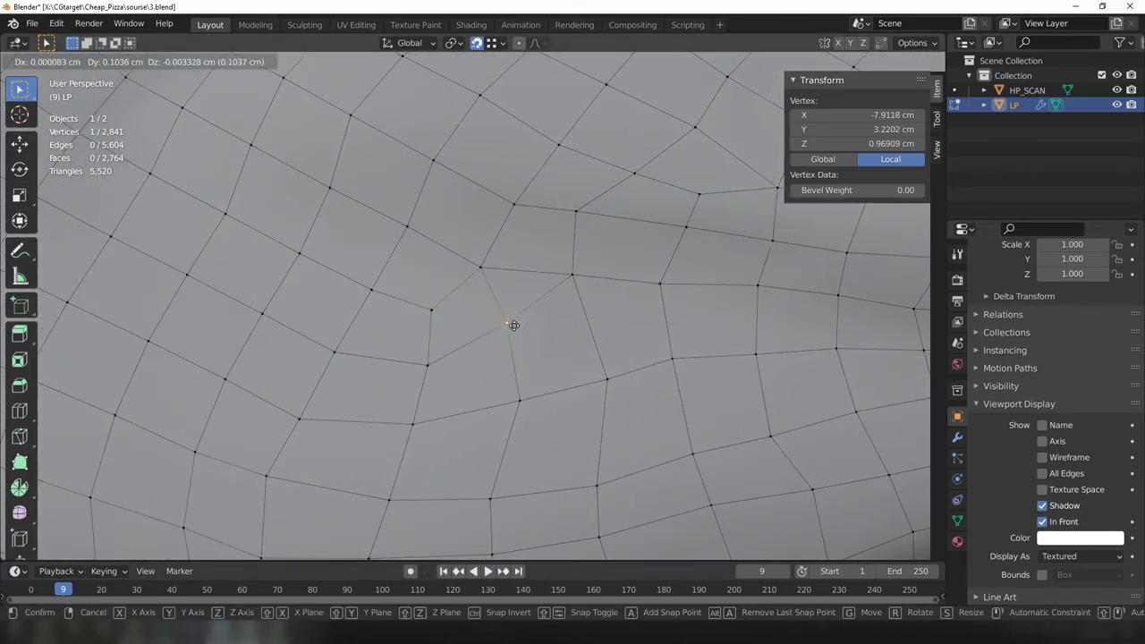
left_click(538, 341)
right_click(510, 377)
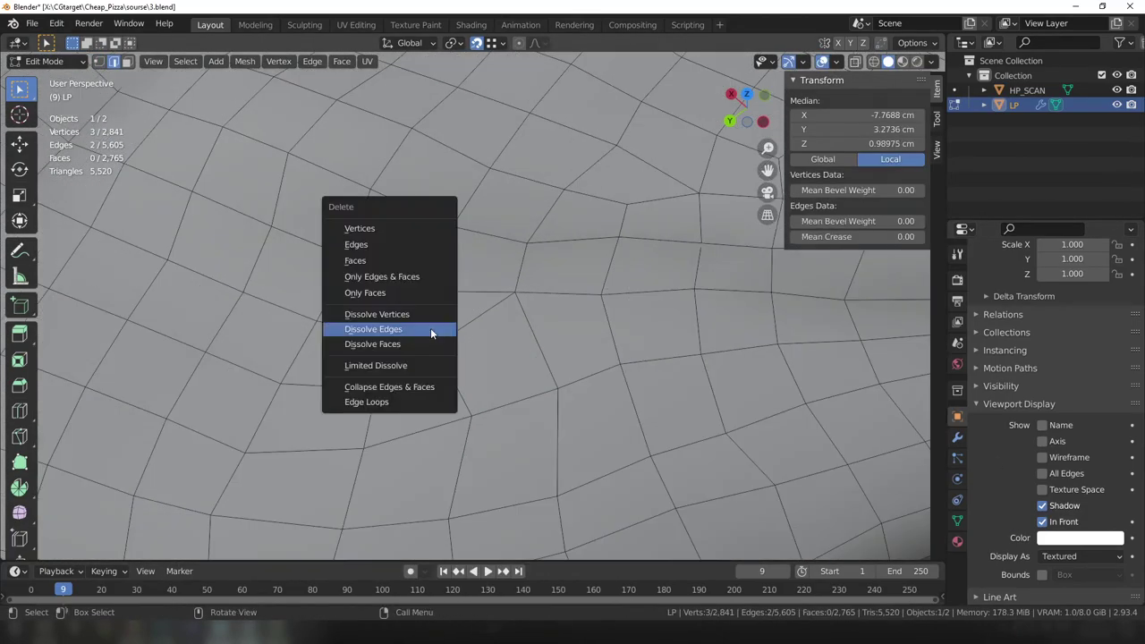
left_click(430, 330)
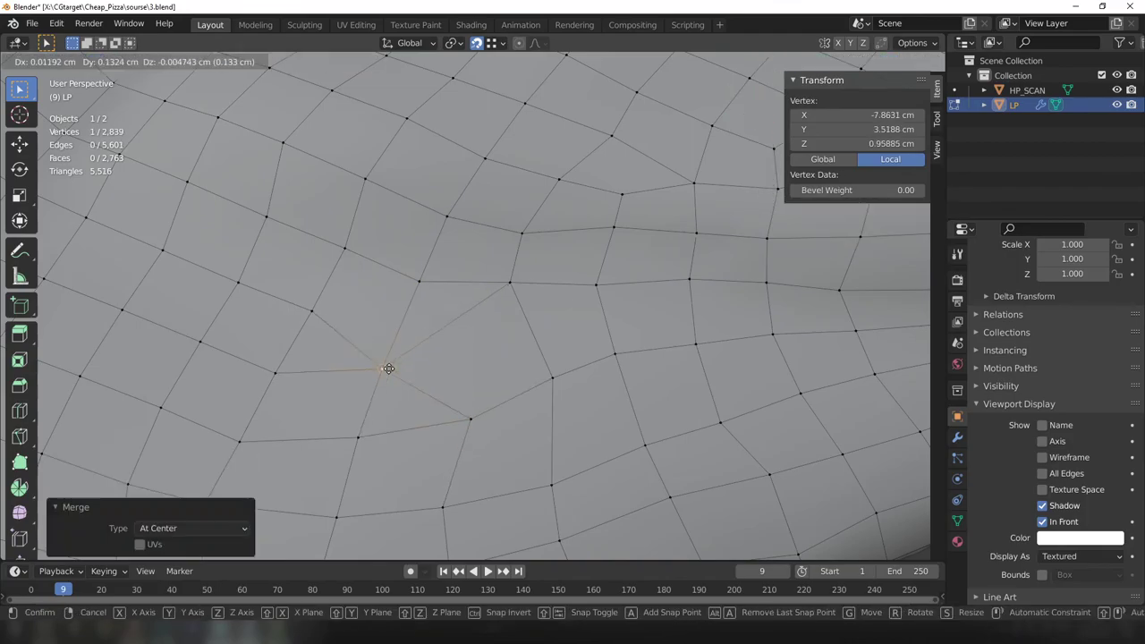
right_click(393, 324)
left_click(411, 312)
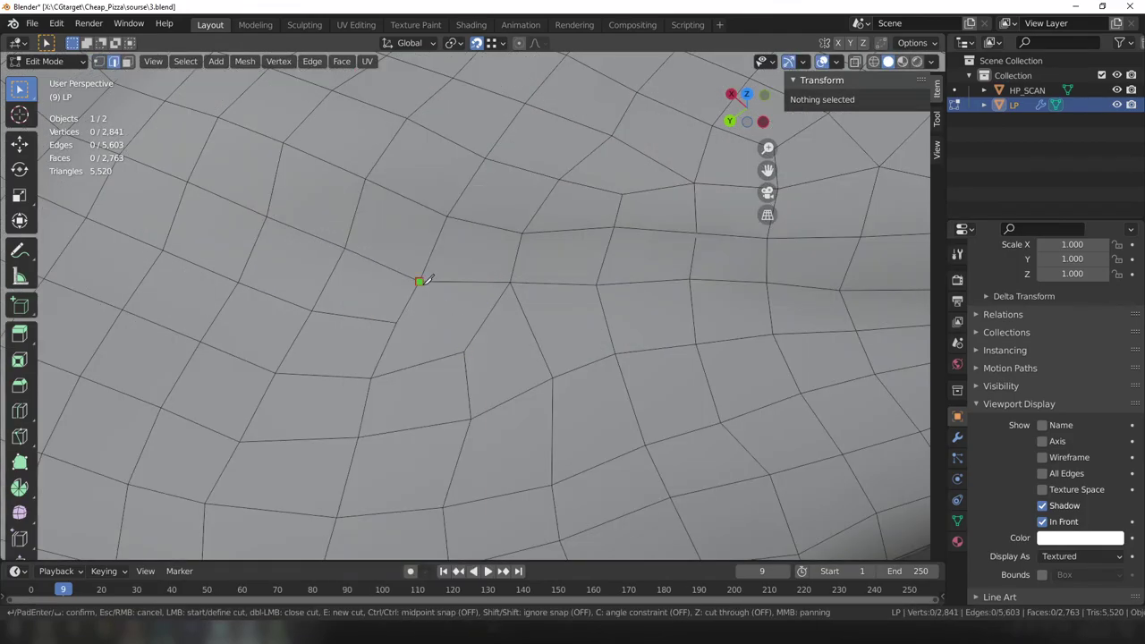
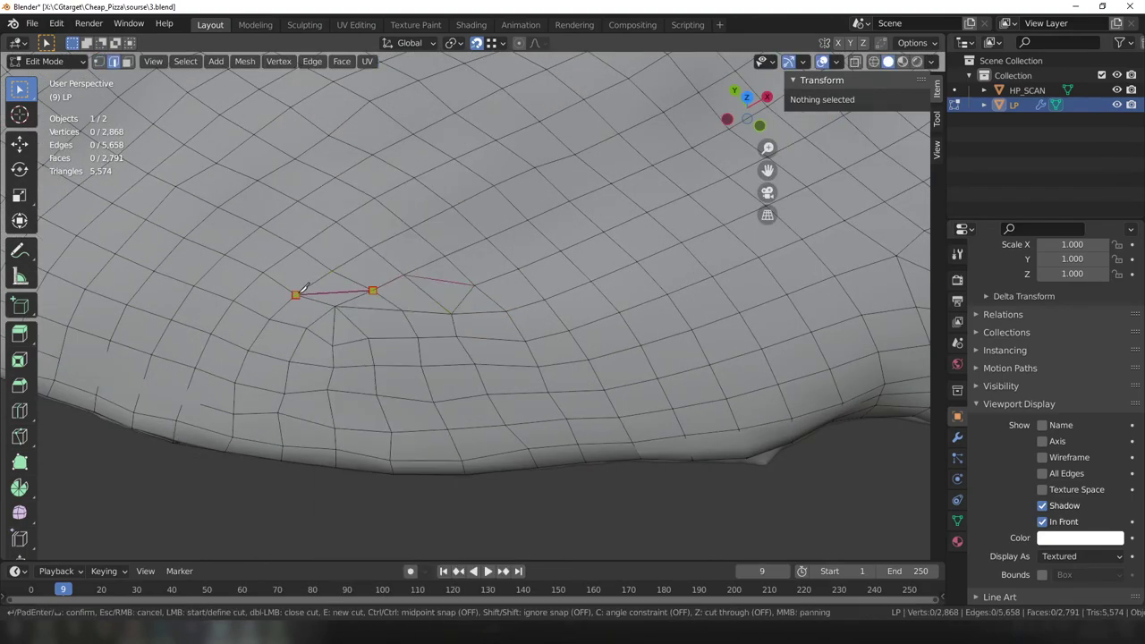
Knife new edges into the rim faces and dissolve an unwanted edge.
right_click(356, 320)
left_click(353, 307)
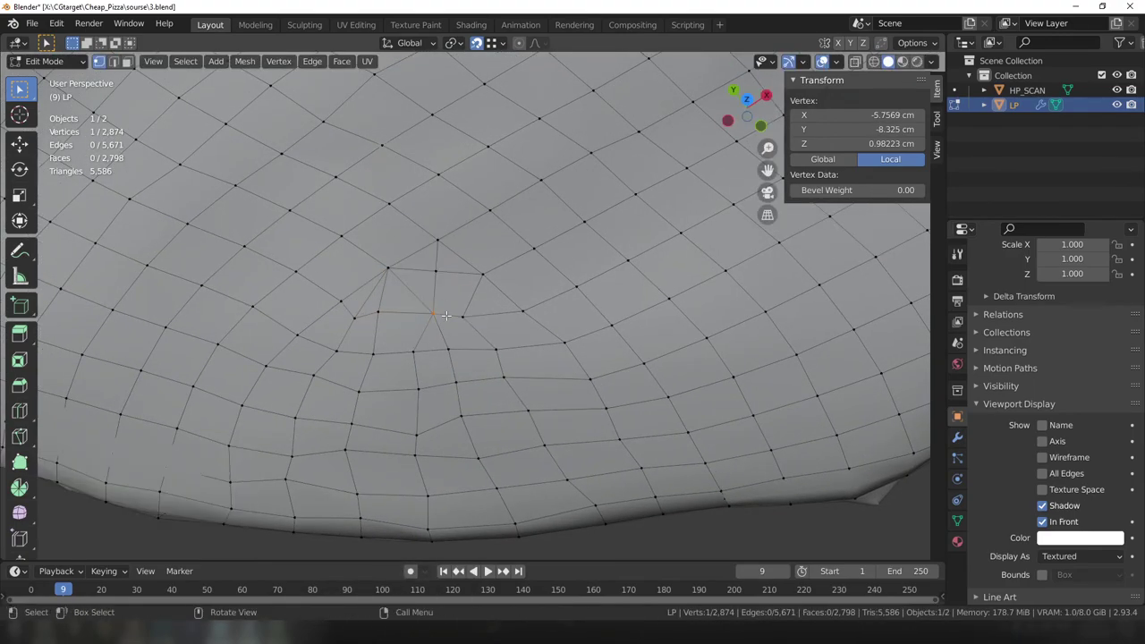
key("x")
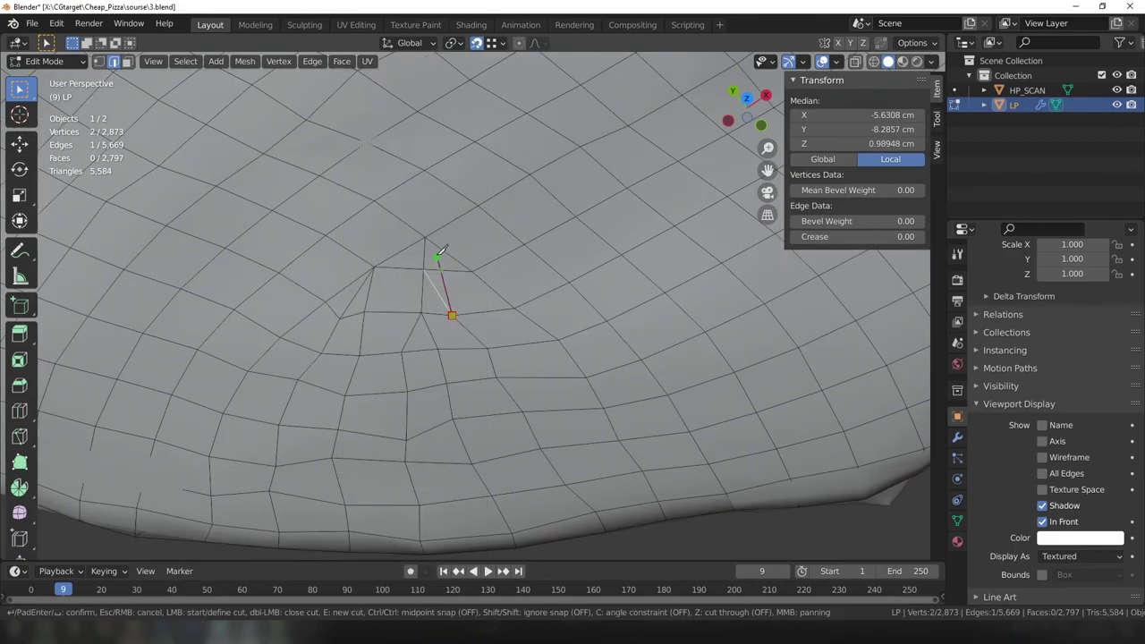
key("Return")
right_click(415, 289)
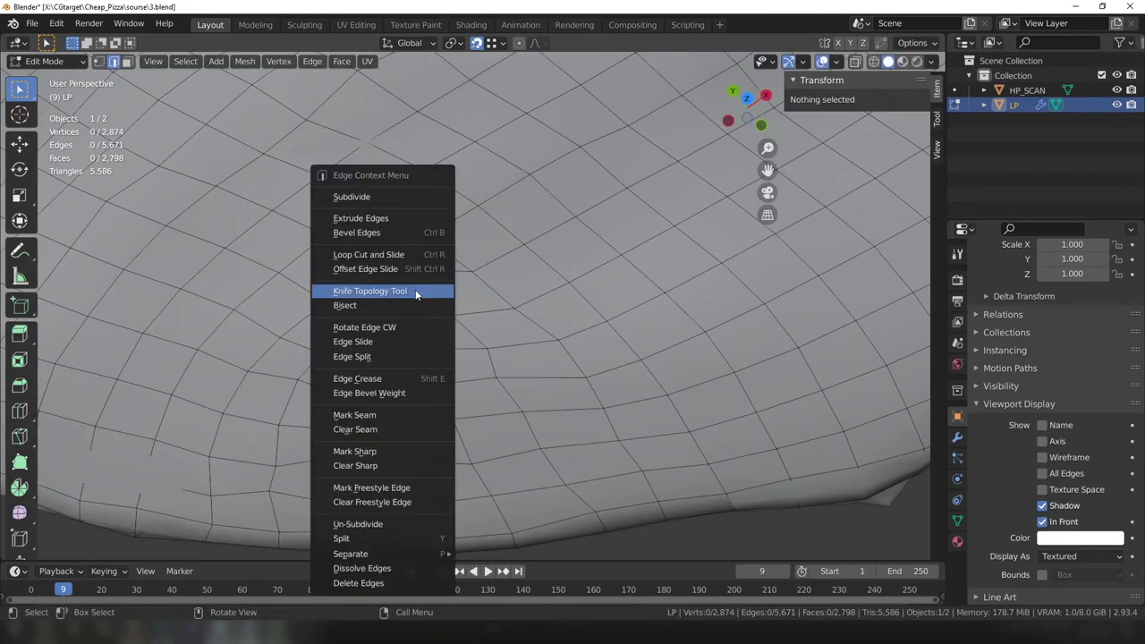
left_click(415, 289)
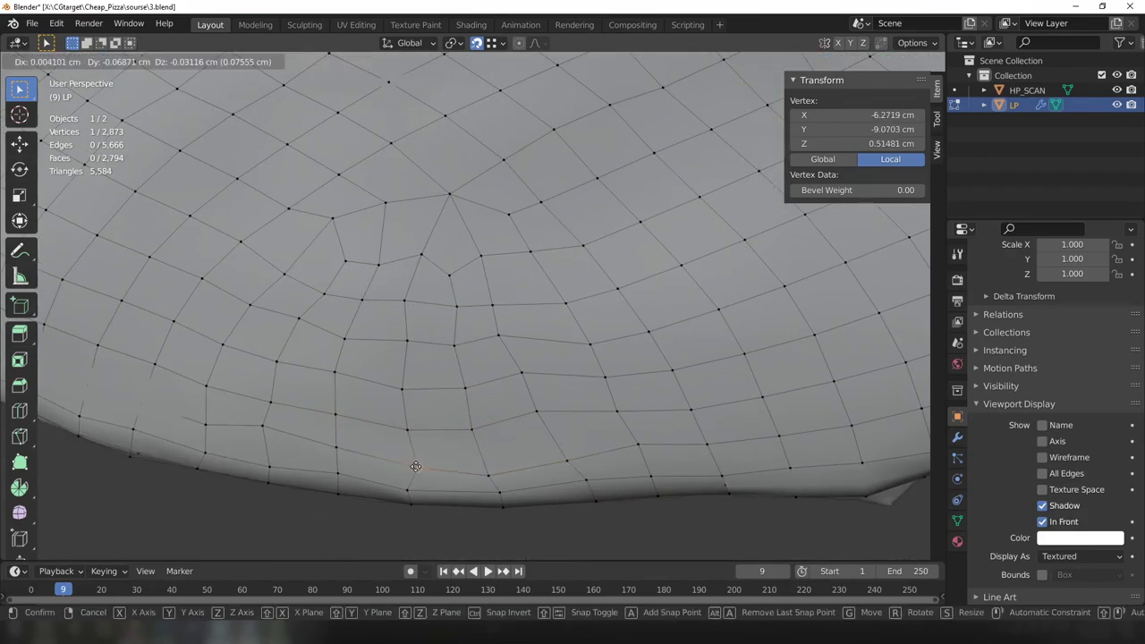
left_click(435, 499)
scroll(474, 331, "down", 5)
scroll(474, 331, "up", 5)
Move a rim vertex onto the scan's edge, then knife another cut through the side faces.
left_click(499, 253)
key("g")
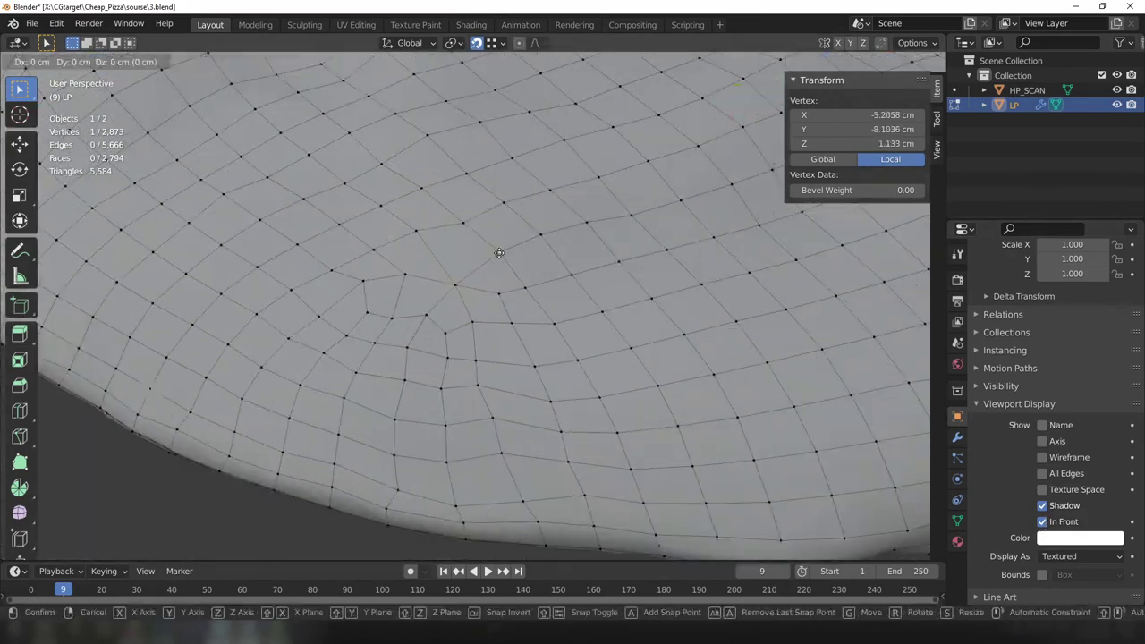
left_click(494, 291)
scroll(471, 325, "down", 5)
scroll(470, 324, "up", 5)
middle_click_drag(471, 325, 373, 295)
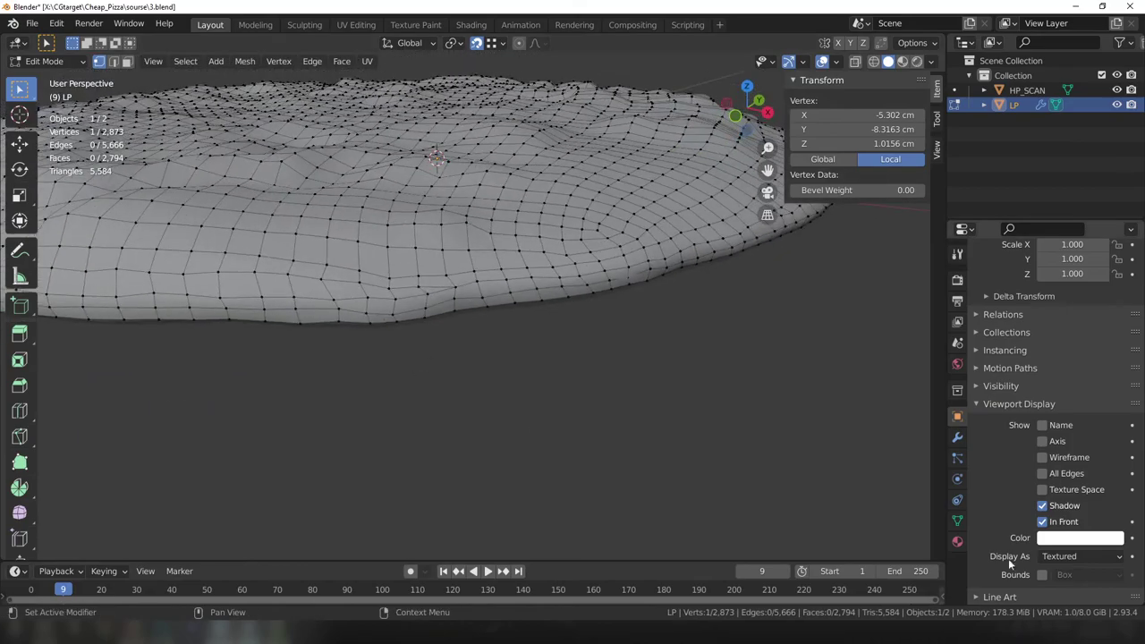
key("Escape")
key("k")
left_click(396, 288)
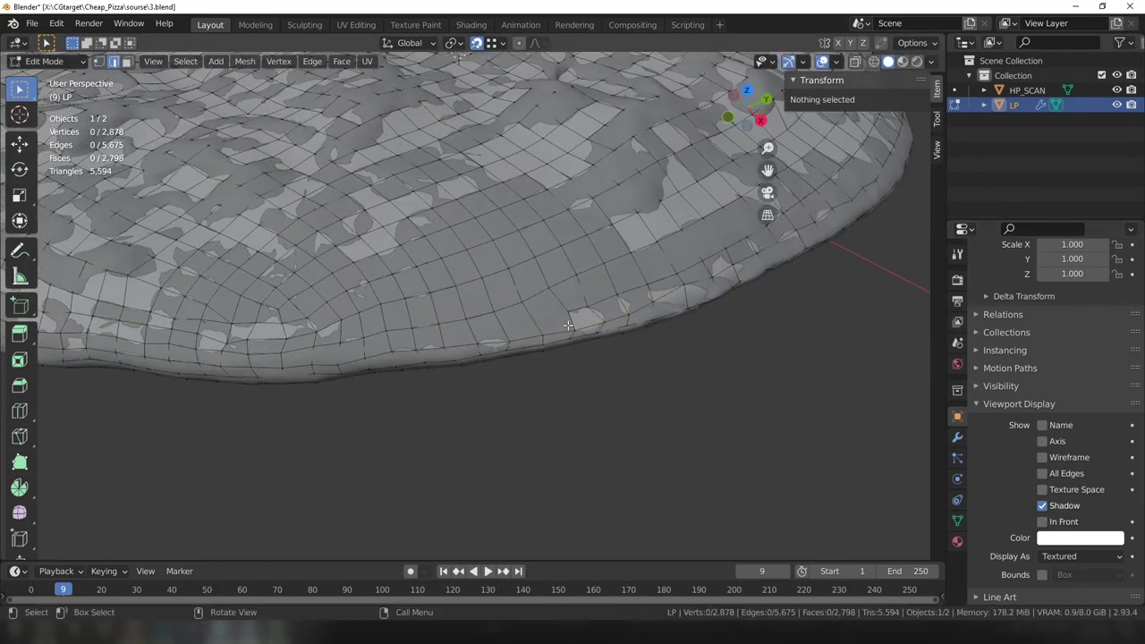
key("Return")
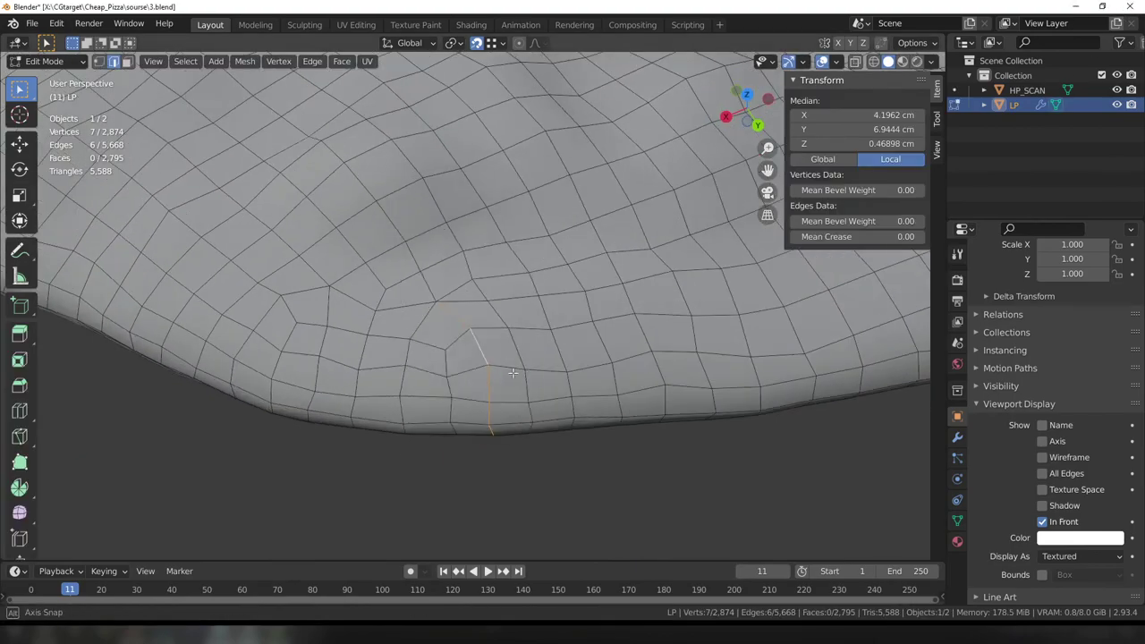
Knife a new edge on the rim and move its vertex onto the HP_SCAN surface.
left_click(454, 311)
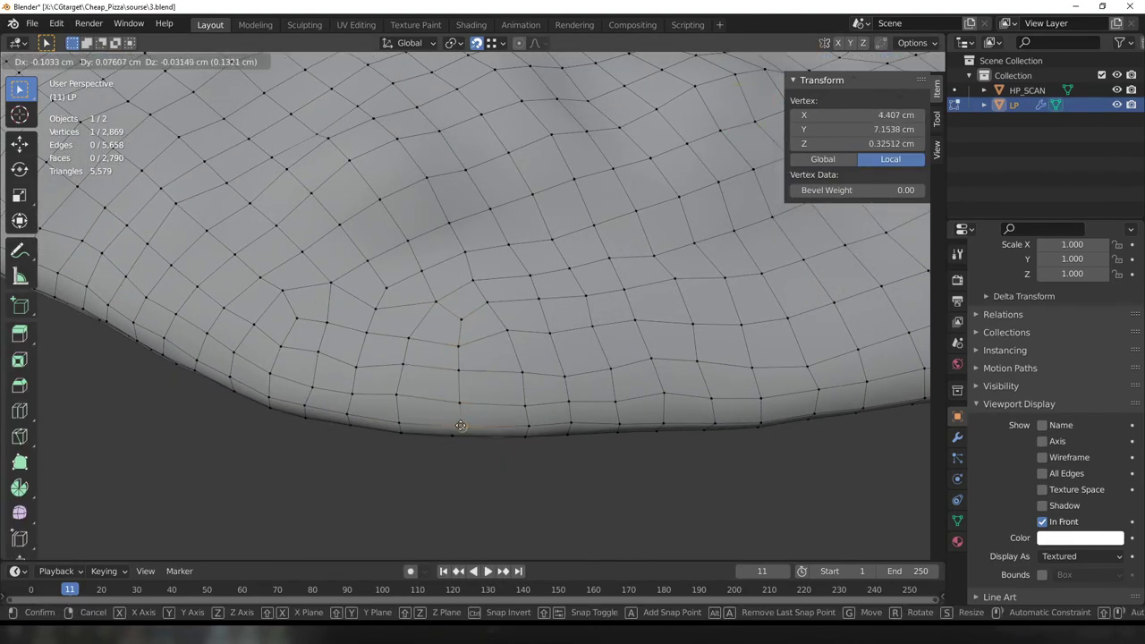
key("g")
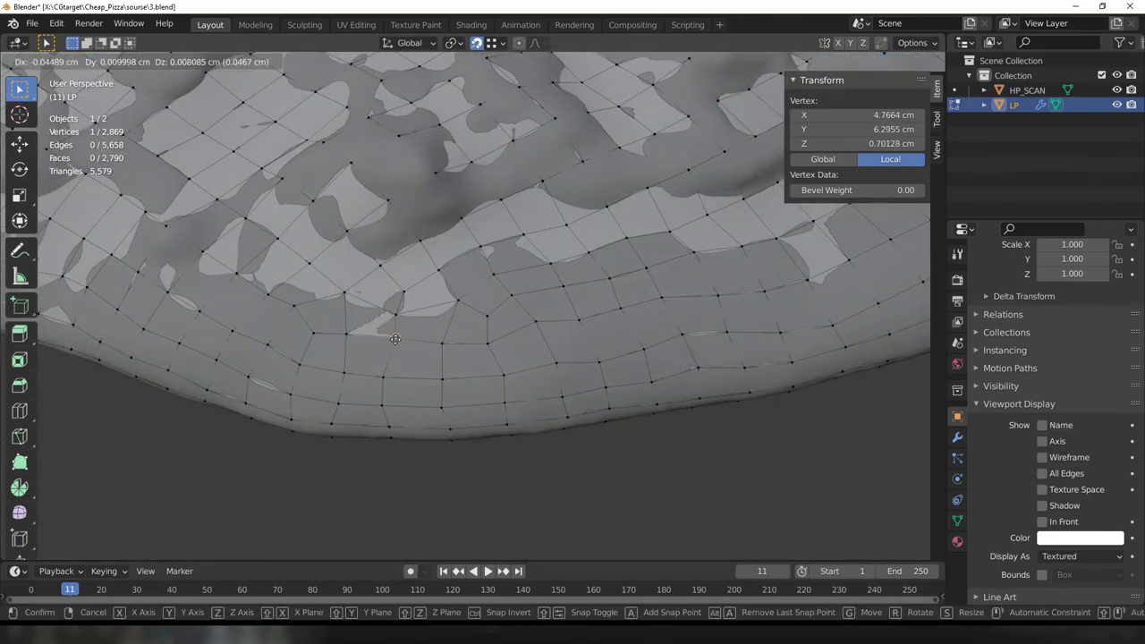
left_click(395, 339)
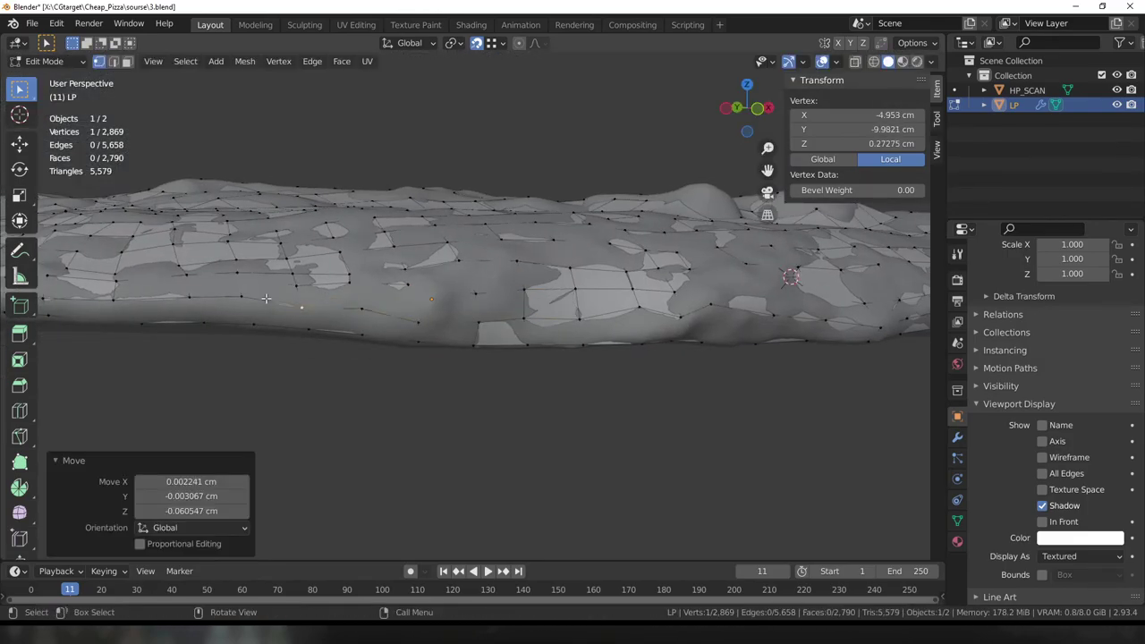
Place the last vertex and knife new edges along the pizza's edge.
left_click(472, 294)
mouse_move(472, 294)
middle_mouse_down()
mouse_move(328, 319)
mouse_move(391, 304)
middle_mouse_up()
key("2")
right_click(391, 304)
left_click(391, 304)
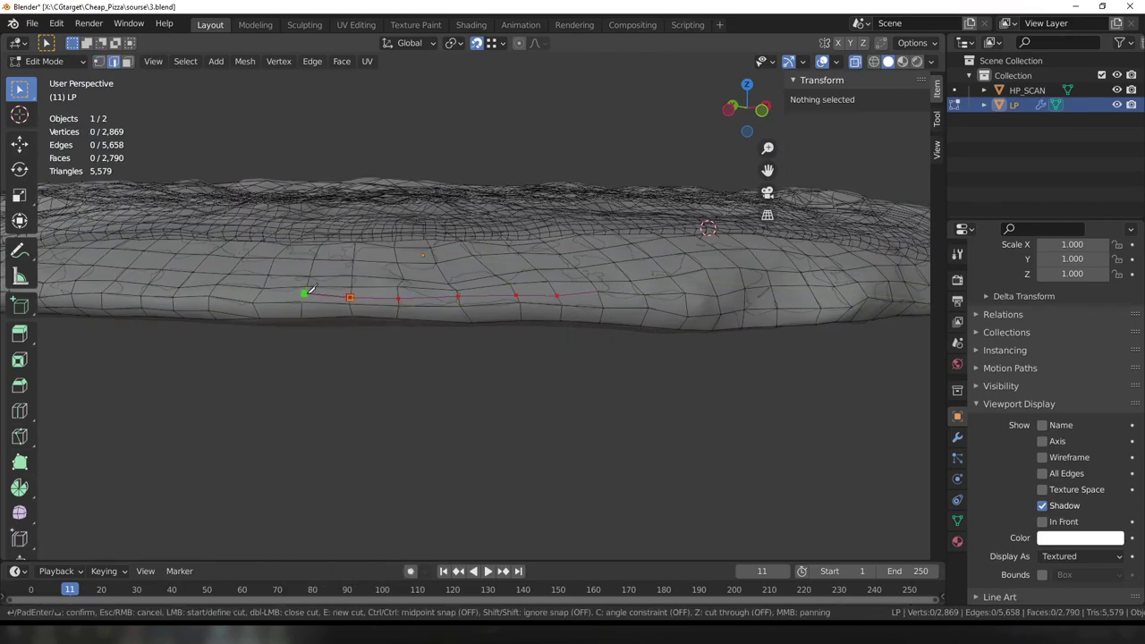
Move several crust-side vertices onto the scan surface.
middle_click_drag(541, 317, 722, 348)
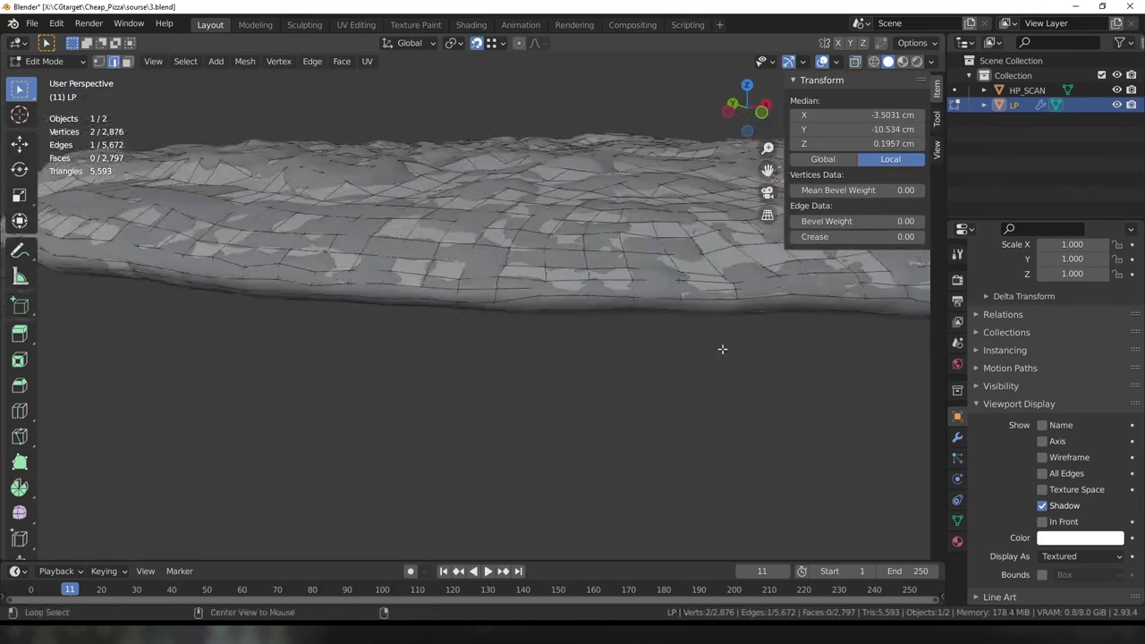
key("1")
key("g")
left_click(429, 223)
mouse_move(430, 222)
middle_mouse_down()
mouse_move(677, 432)
mouse_move(488, 383)
middle_mouse_up()
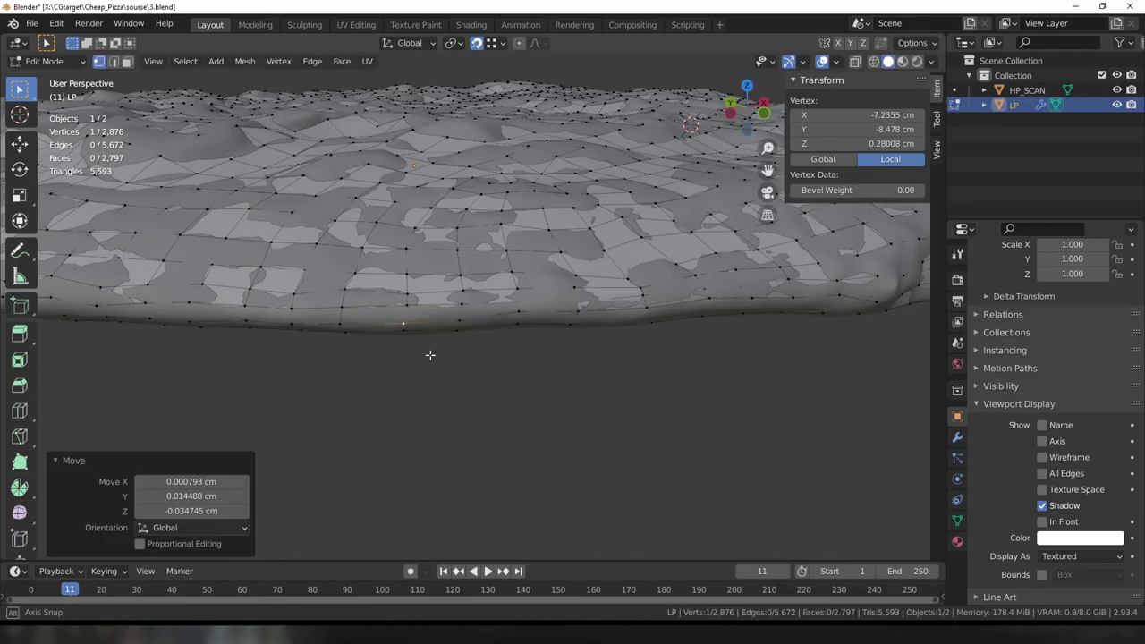
mouse_move(429, 355)
middle_mouse_down()
mouse_move(416, 301)
mouse_move(567, 315)
mouse_move(600, 361)
middle_mouse_up()
key("g")
left_click(416, 301)
key("g")
left_click(501, 309)
Select the triangular faces to locate leftover triangles, then clear the selection.
left_click(354, 276)
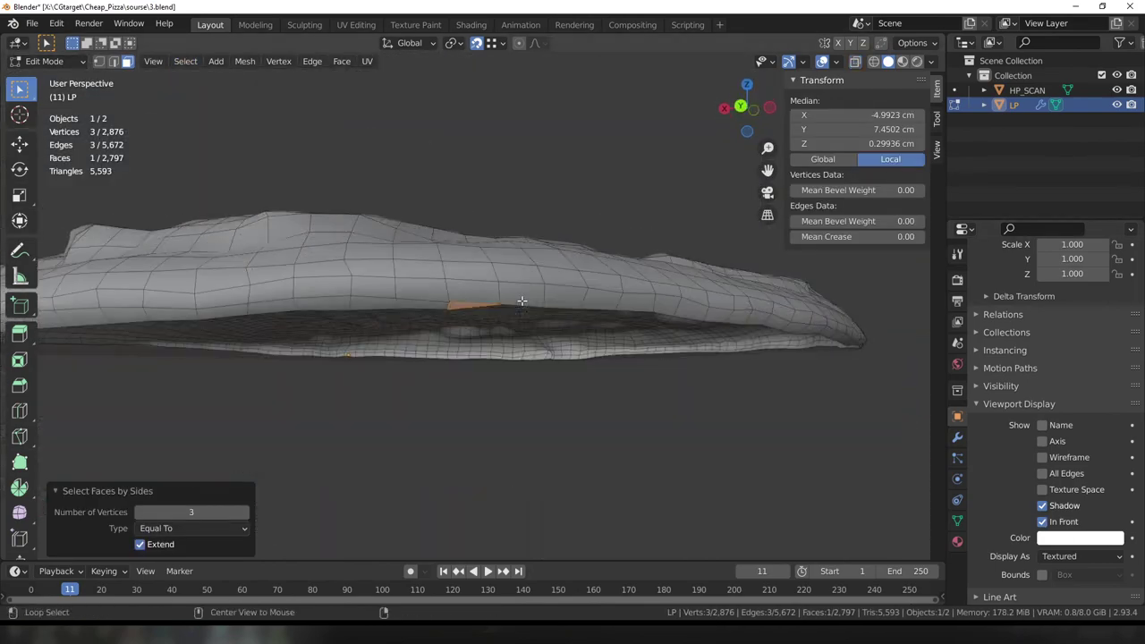
key("2")
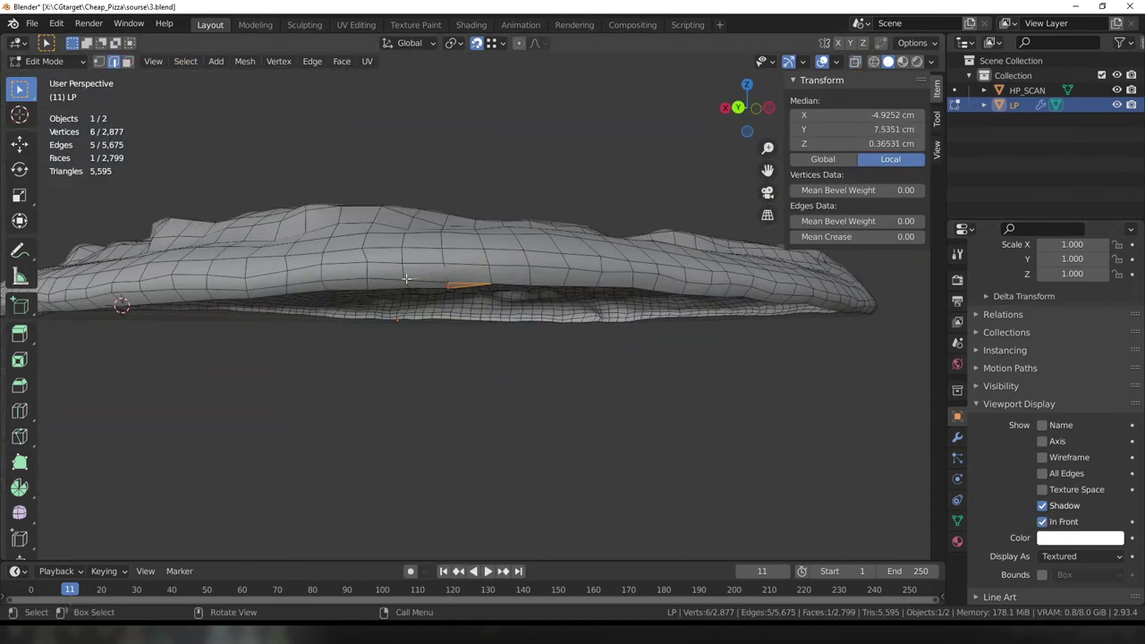
left_click(443, 264)
middle_click_drag(443, 264, 484, 324)
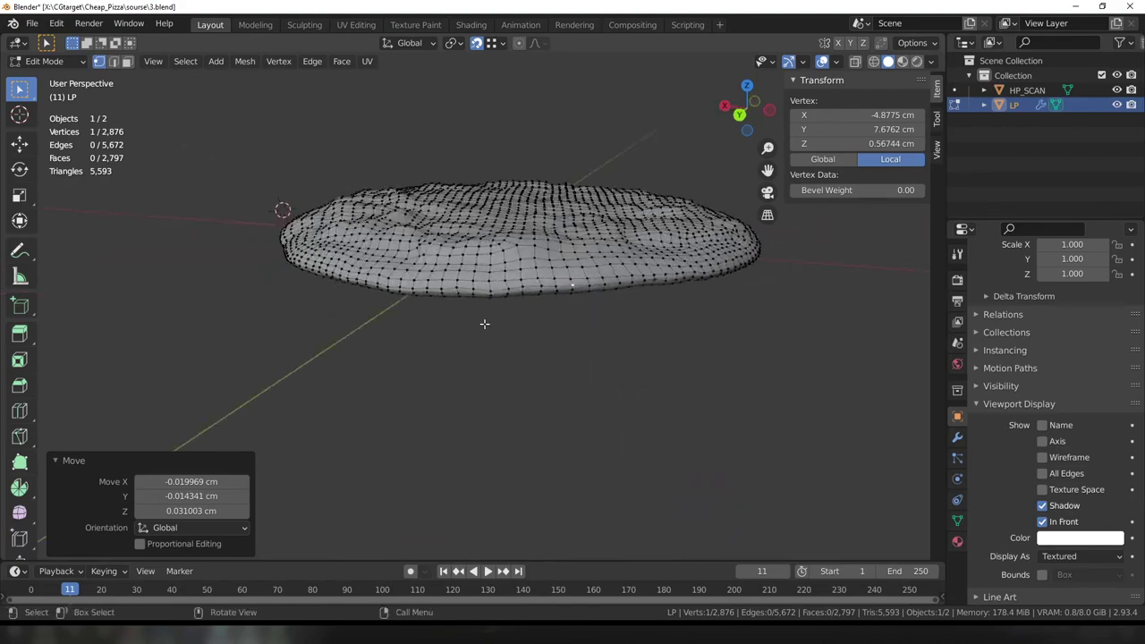
left_click(444, 286)
middle_click_drag(444, 286, 456, 293)
Knife a cut near the rim, dissolve an unwanted edge, and reposition rim vertices.
right_click(391, 271)
middle_click_drag(391, 272, 174, 282)
key("k")
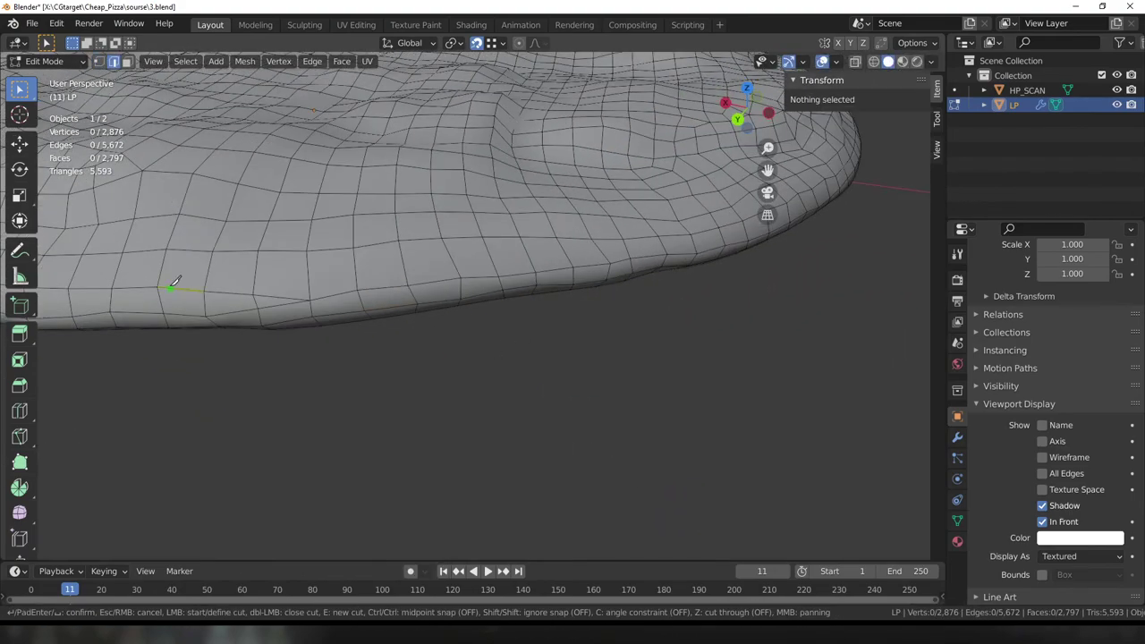
left_click(197, 292)
left_click(356, 260)
key("g")
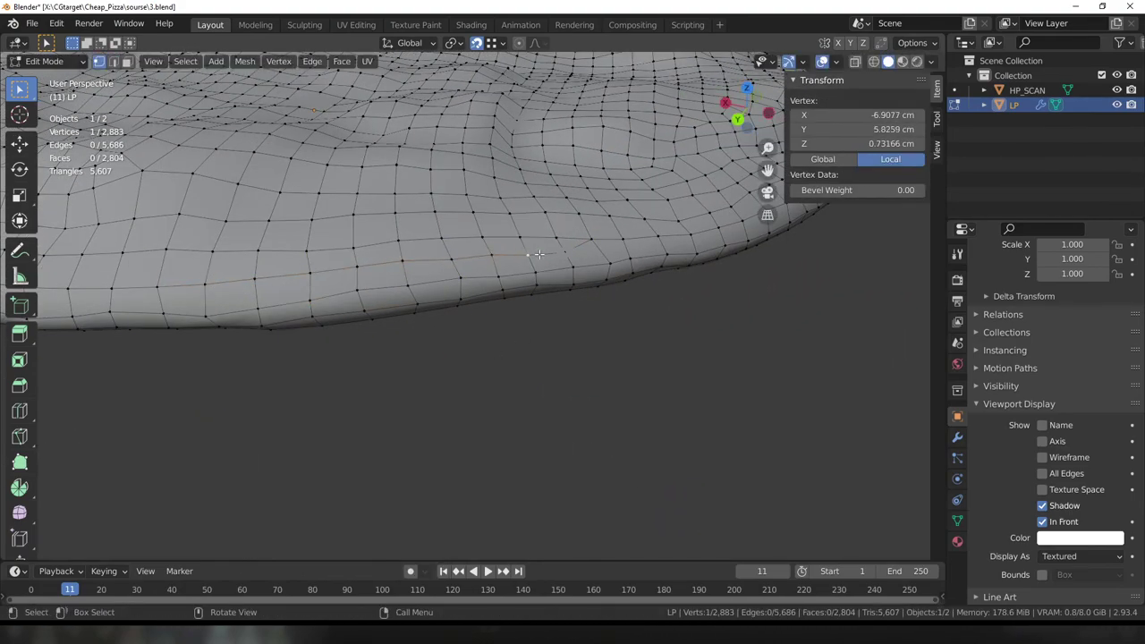
left_click(464, 243)
key("g")
mouse_move(539, 254)
middle_mouse_down()
mouse_move(465, 242)
mouse_move(324, 268)
mouse_move(349, 253)
mouse_move(319, 288)
mouse_move(319, 249)
middle_mouse_up()
Cut another edge, apply a Ctrl+E edge operation, and reposition a rim vertex.
right_click(502, 247)
key("k")
left_click(325, 268)
key("ctrl+e")
left_click(384, 256)
key("g")
left_click(360, 243)
left_click(350, 253)
Dissolve a rim edge and knife a replacement cut across the faces.
key("k")
right_click(381, 304)
key("x")
left_click(364, 293)
key("k")
left_click(319, 248)
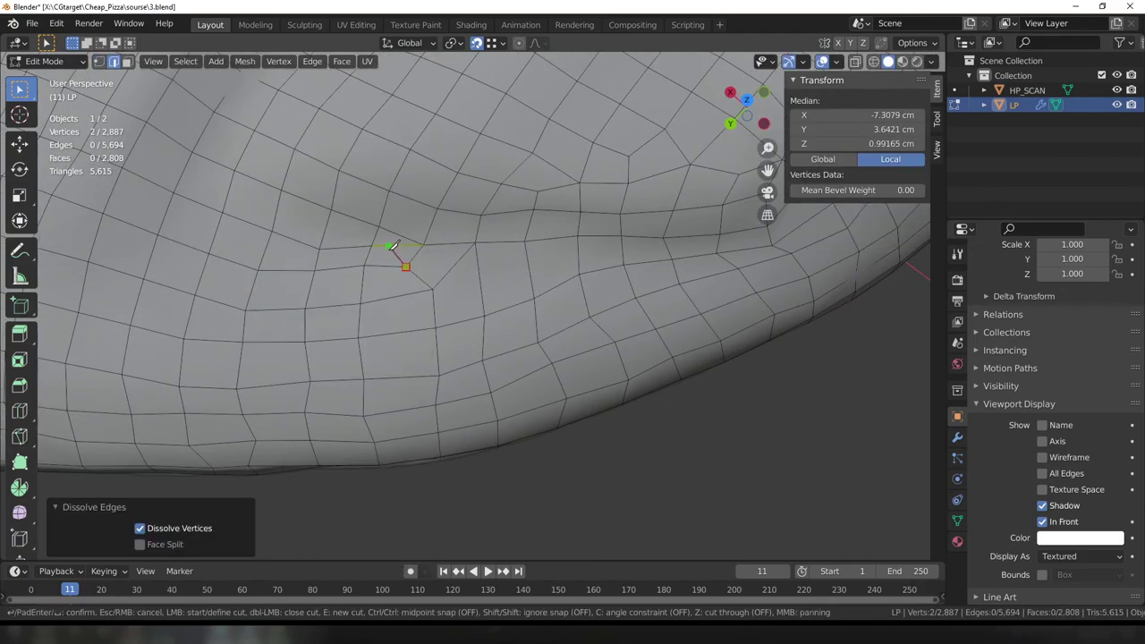
left_click(392, 245)
key("Return")
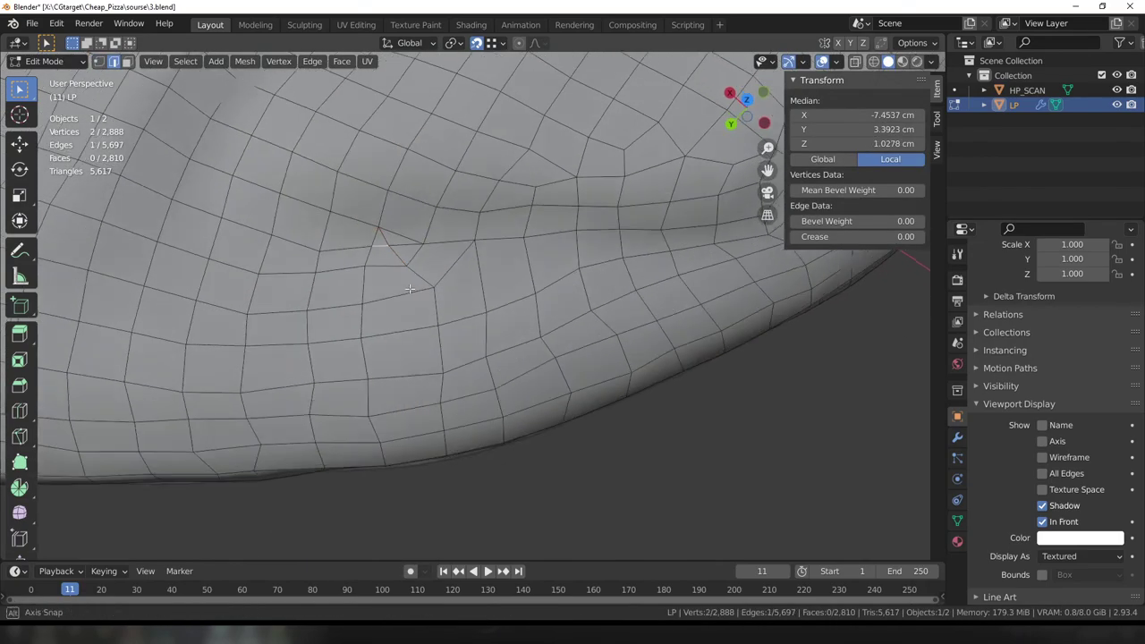
middle_click_drag(391, 244, 384, 271)
left_click(349, 290)
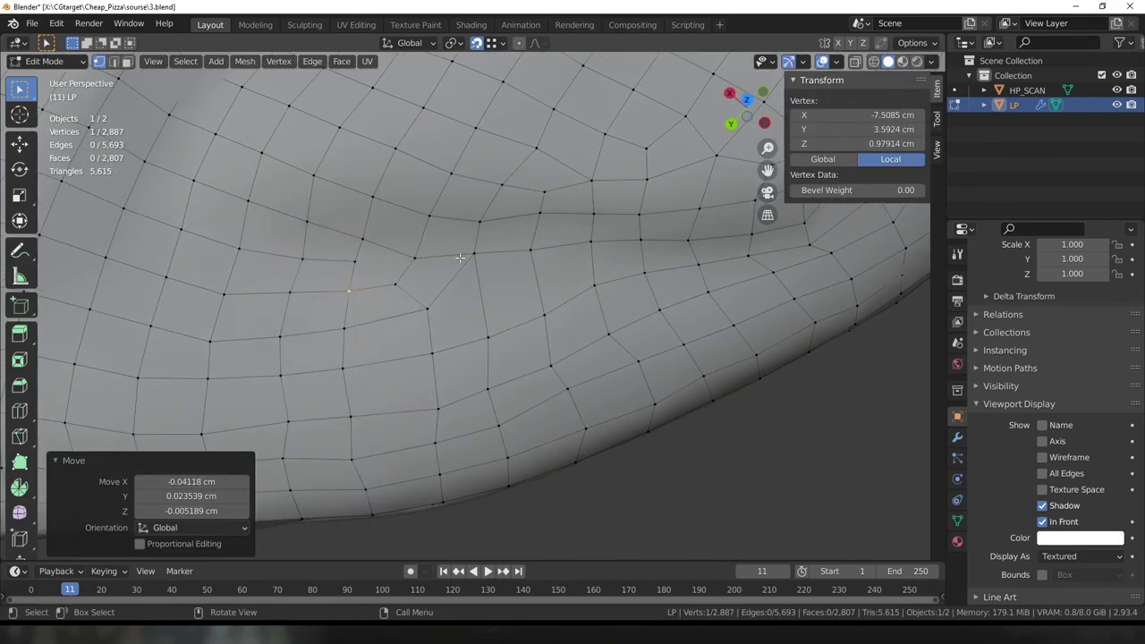
Undo a cut, fit more rim vertices to the scan, and turn off In Front.
middle_click_drag(459, 258, 439, 243)
key("ctrl+z")
key("ctrl+z")
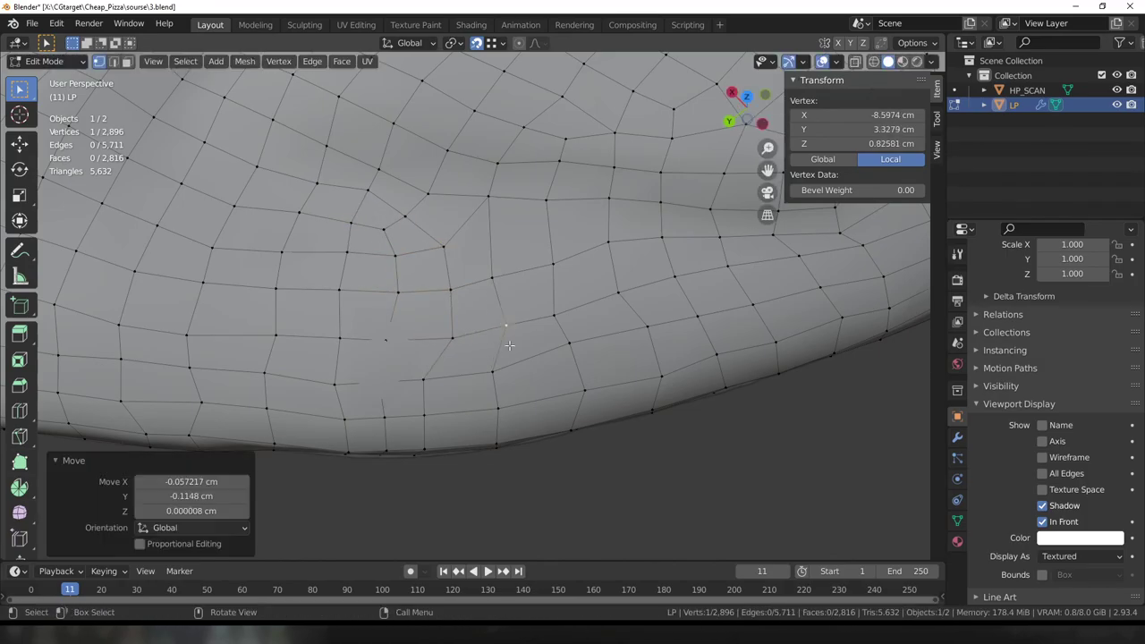
mouse_move(507, 345)
middle_mouse_down()
mouse_move(463, 297)
mouse_move(430, 286)
mouse_move(438, 358)
mouse_move(485, 439)
mouse_move(473, 260)
mouse_move(530, 463)
middle_mouse_up()
key("g")
left_click(474, 308)
key("g")
left_click(390, 274)
Select the edge loop around the crust.
left_click(531, 462)
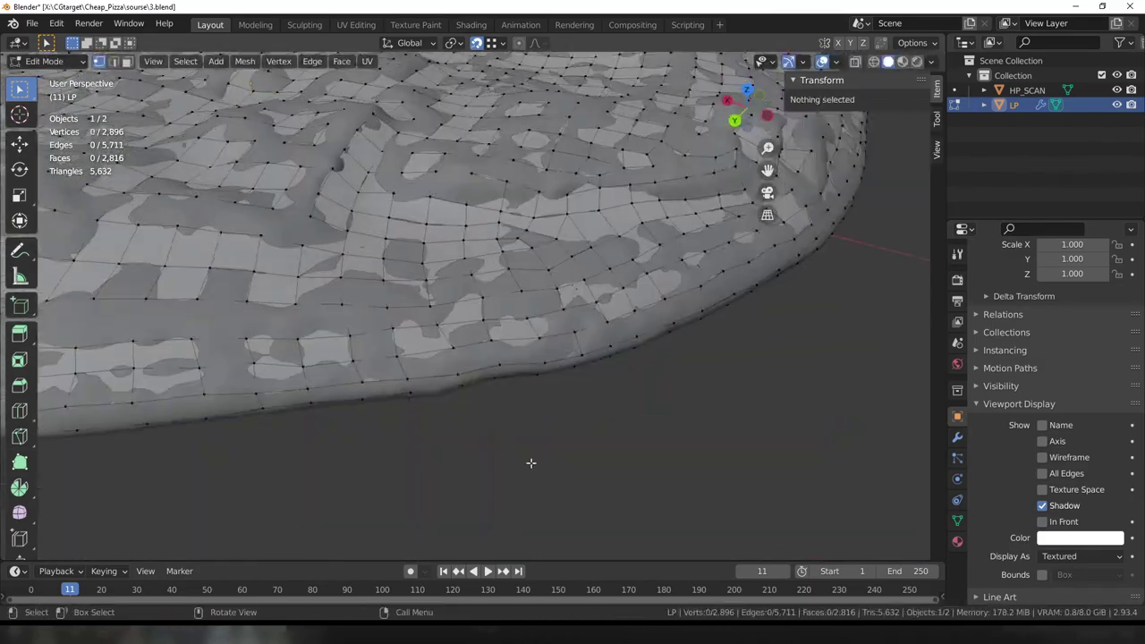
scroll(530, 462, "down", 4)
key("2")
left_click(399, 403, "alt")
Checker-deselect every other vertex in the crust ring and start moving a ring vertex.
middle_click_drag(398, 403, 502, 385)
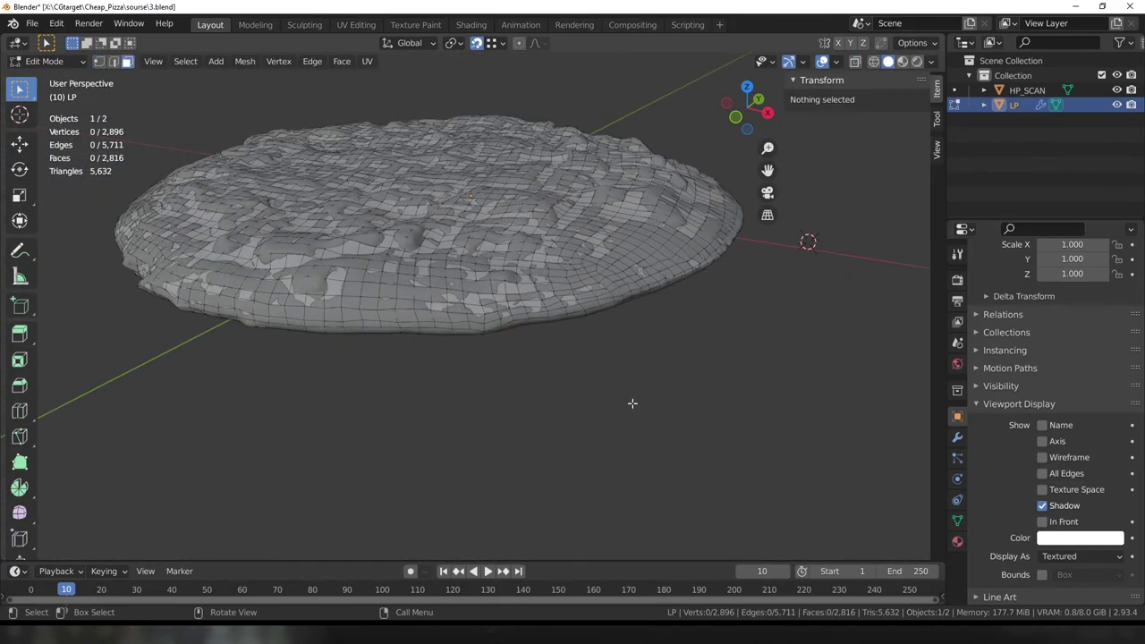
left_click(186, 61)
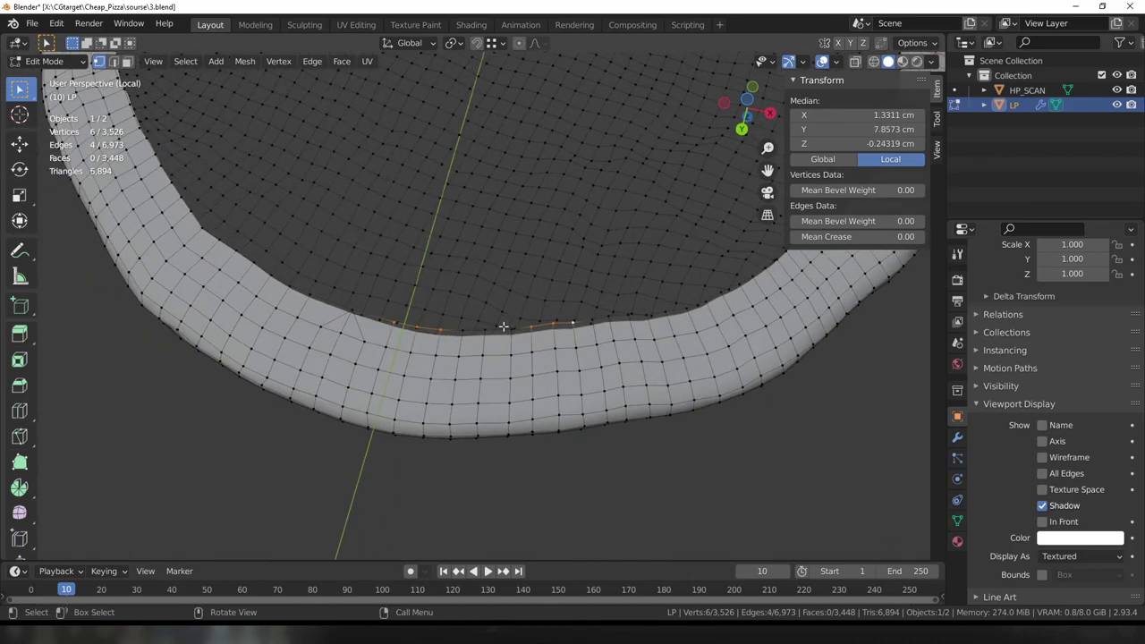
left_click(224, 181)
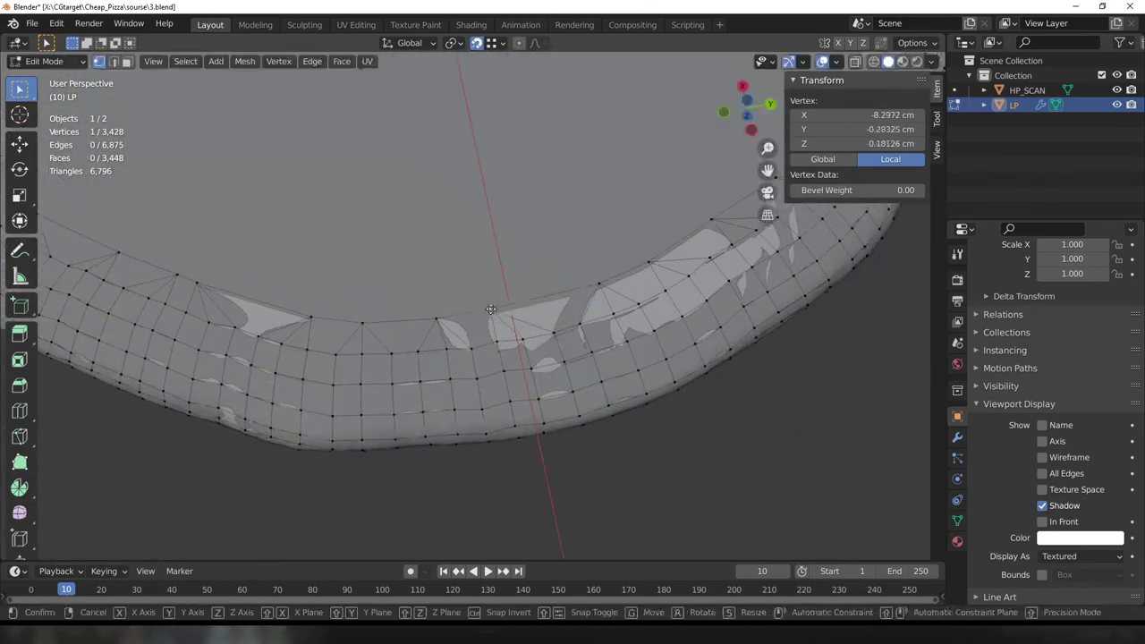
key("g")
key("g")
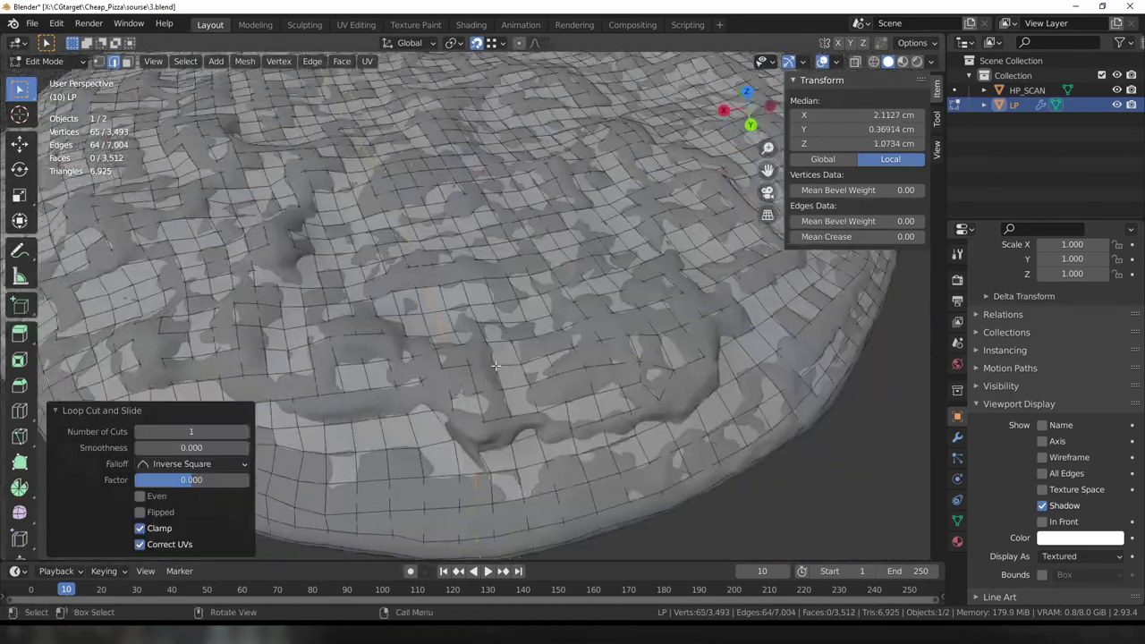
Knife a new edge path across the low-poly pizza's rim and commit it.
key("k")
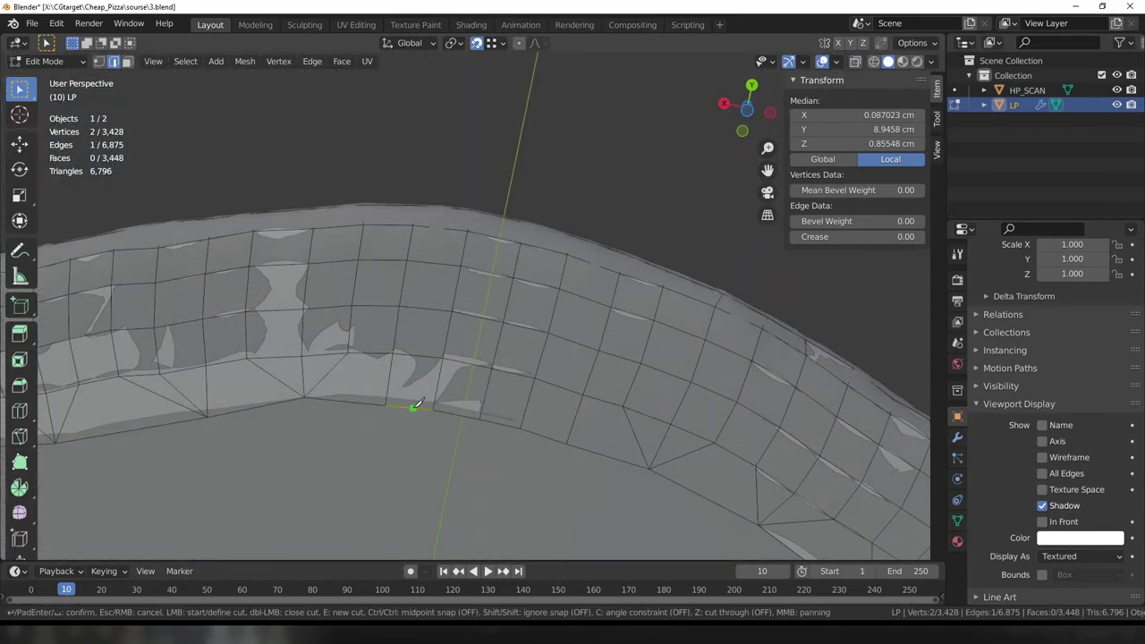
left_click(409, 399)
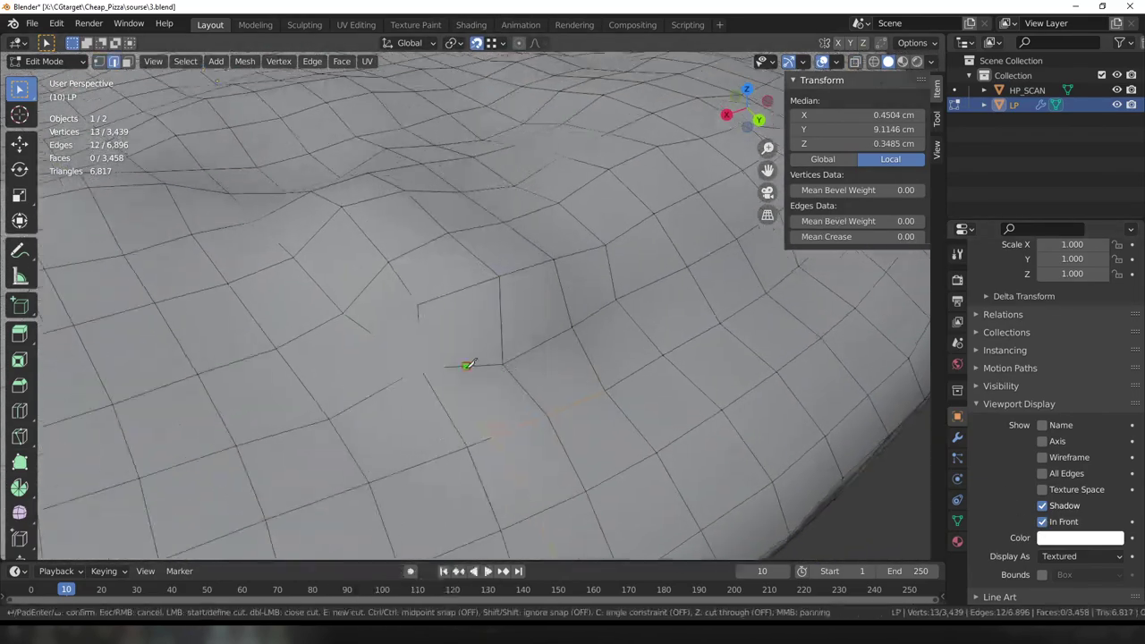
middle_click_drag(462, 507, 541, 354)
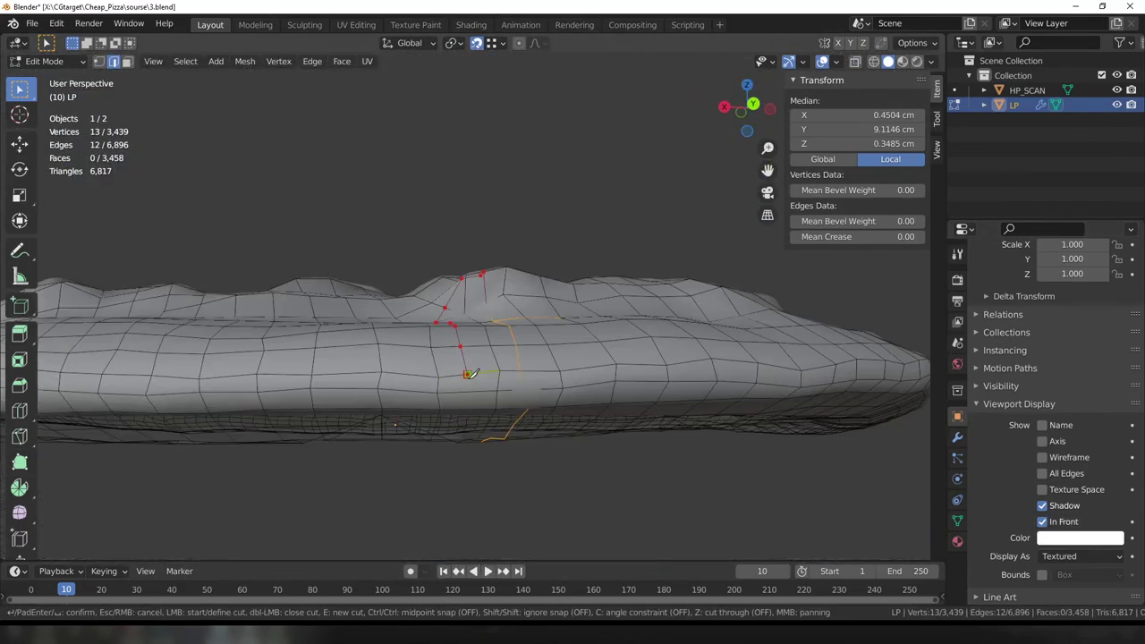
key("Return")
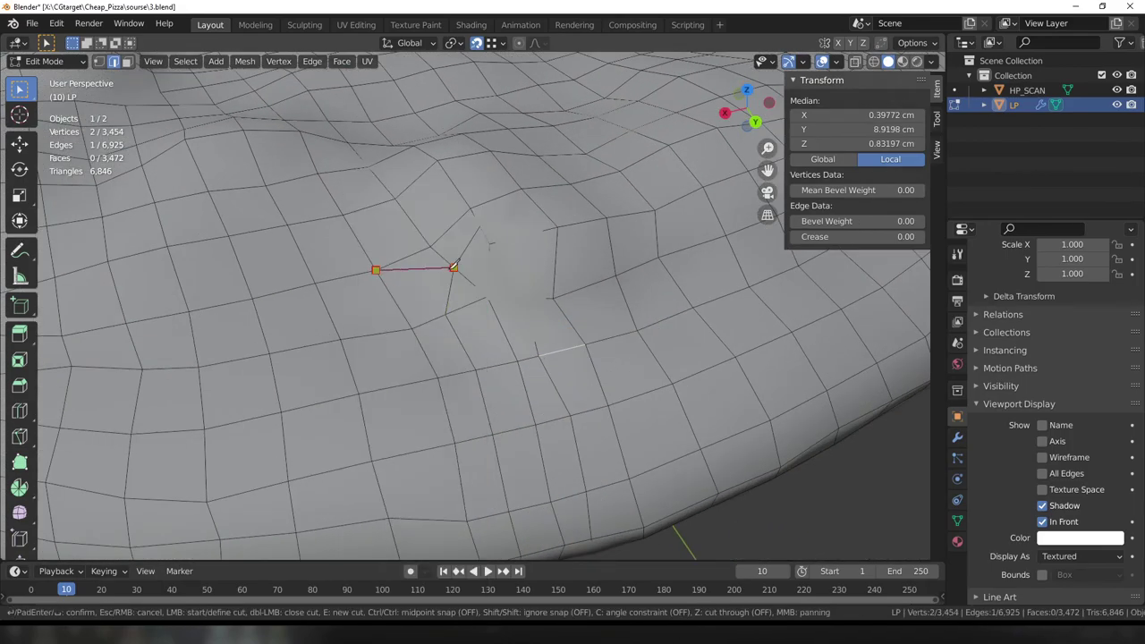
key("Return")
middle_click_drag(453, 266, 459, 307)
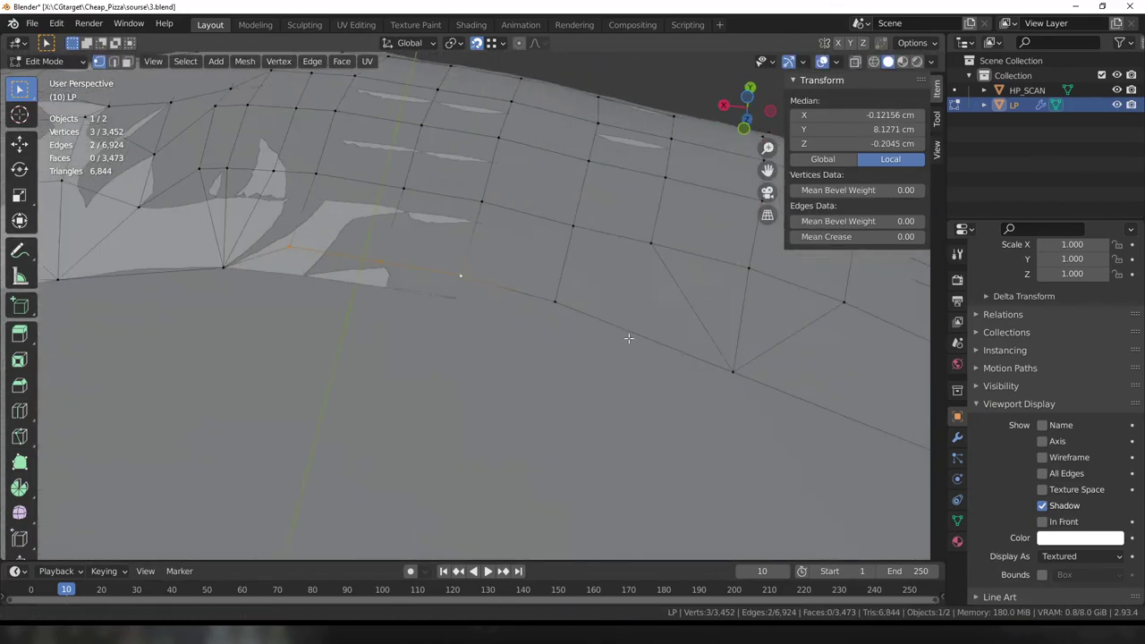
Inspect the new rim cut from several angles, undoing an unwanted change and adjusting a vertex.
middle_click_drag(547, 195, 557, 344)
middle_click_drag(440, 198, 426, 286)
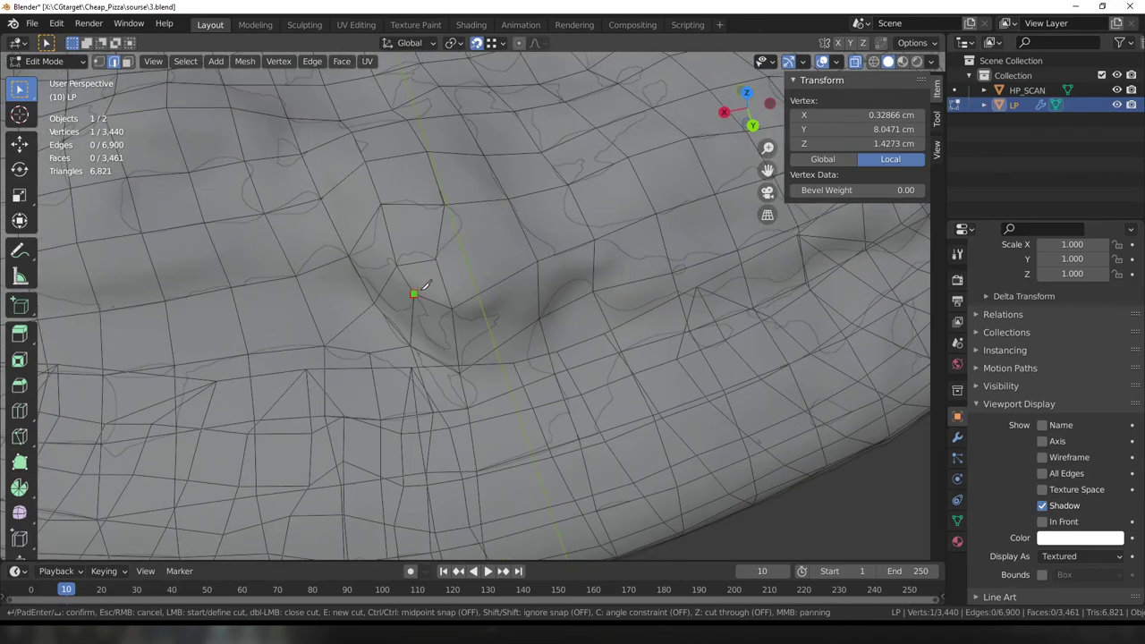
right_click(462, 233)
key("Return")
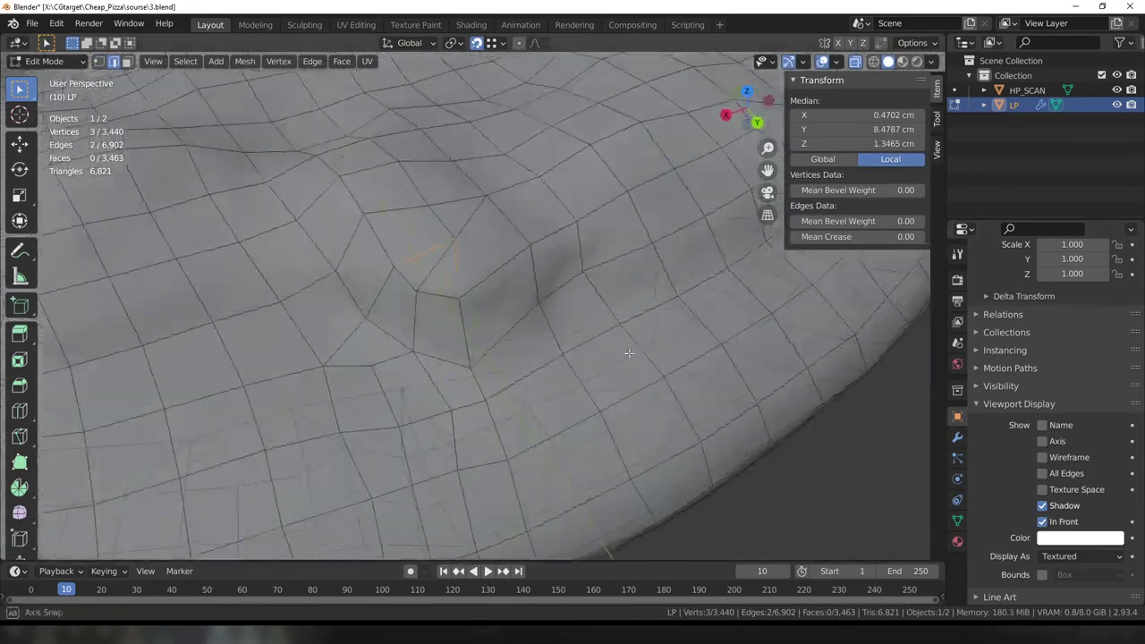
mouse_move(450, 298)
middle_mouse_down()
mouse_move(541, 334)
mouse_move(460, 347)
middle_mouse_up()
key("ctrl+z")
key("ctrl+z")
middle_click_drag(534, 347, 458, 290)
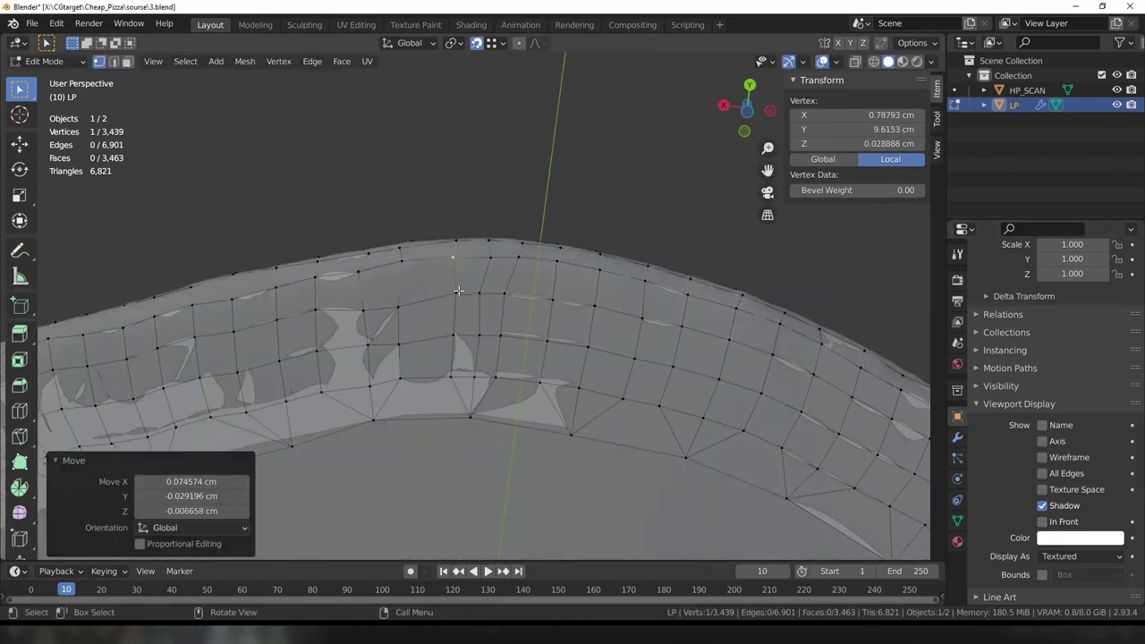
left_click(438, 373)
mouse_move(438, 373)
middle_mouse_down()
mouse_move(434, 205)
mouse_move(501, 268)
middle_mouse_up()
Knife another edge into the crust and dissolve the extra edges it leaves.
key("2")
left_click(528, 300, "alt")
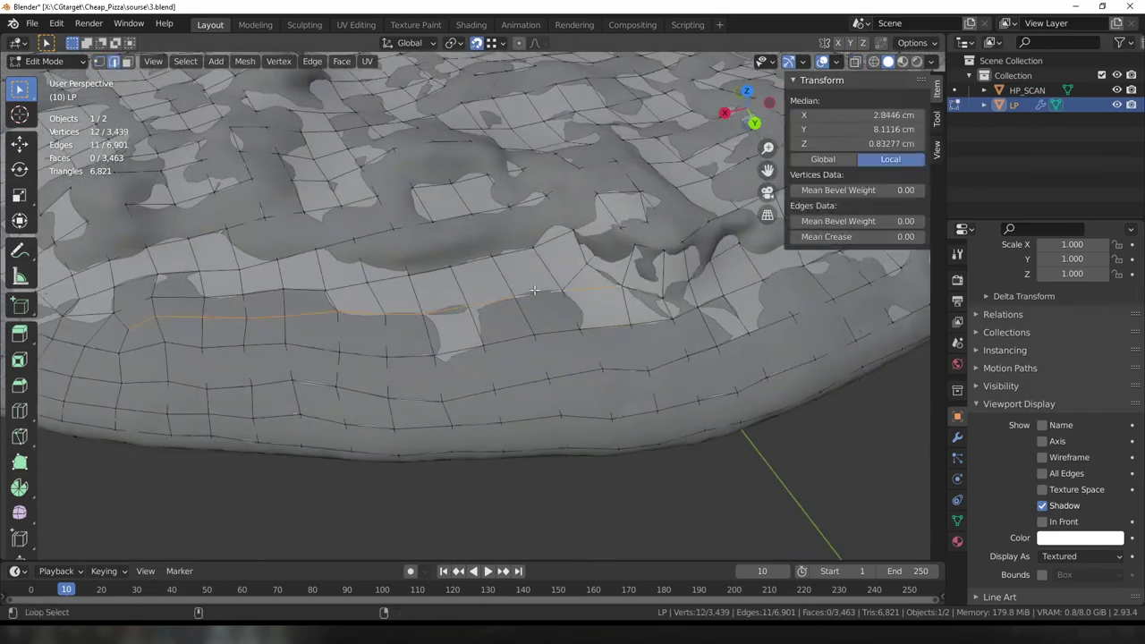
key("k")
mouse_move(557, 343)
middle_mouse_down()
mouse_move(501, 295)
mouse_move(518, 267)
middle_mouse_up()
key("ctrl+z")
key("k")
left_click(518, 266)
key("Return")
middle_click_drag(333, 303, 648, 278)
key("x")
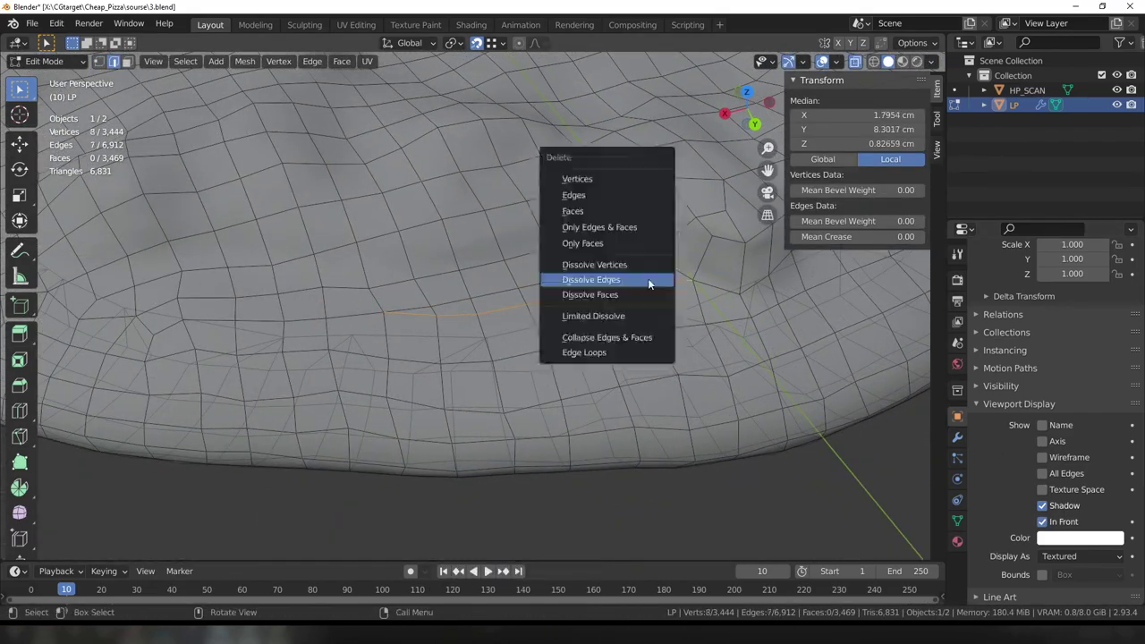
left_click(647, 279)
Cut a new edge across the pizza top, place its vertex, and dissolve a stray edge.
key("k")
left_click(692, 278)
key("Return")
key("g")
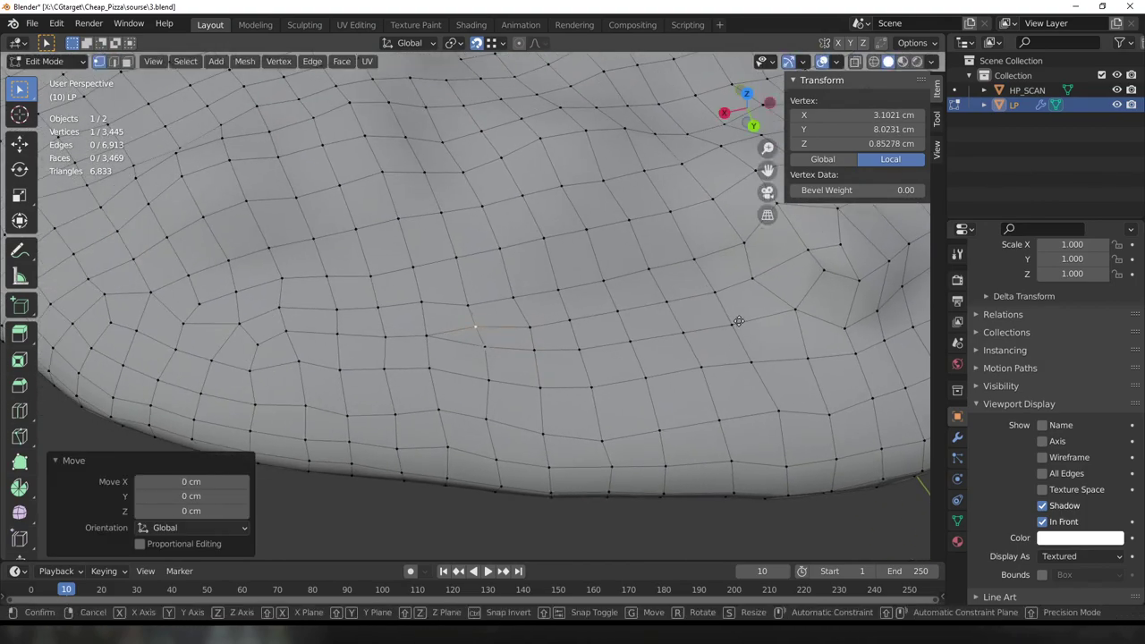
left_click(611, 296)
left_click(547, 302)
key("x")
left_click(501, 308)
With the scan showing through, merge two crust vertices at their center.
right_click(465, 308)
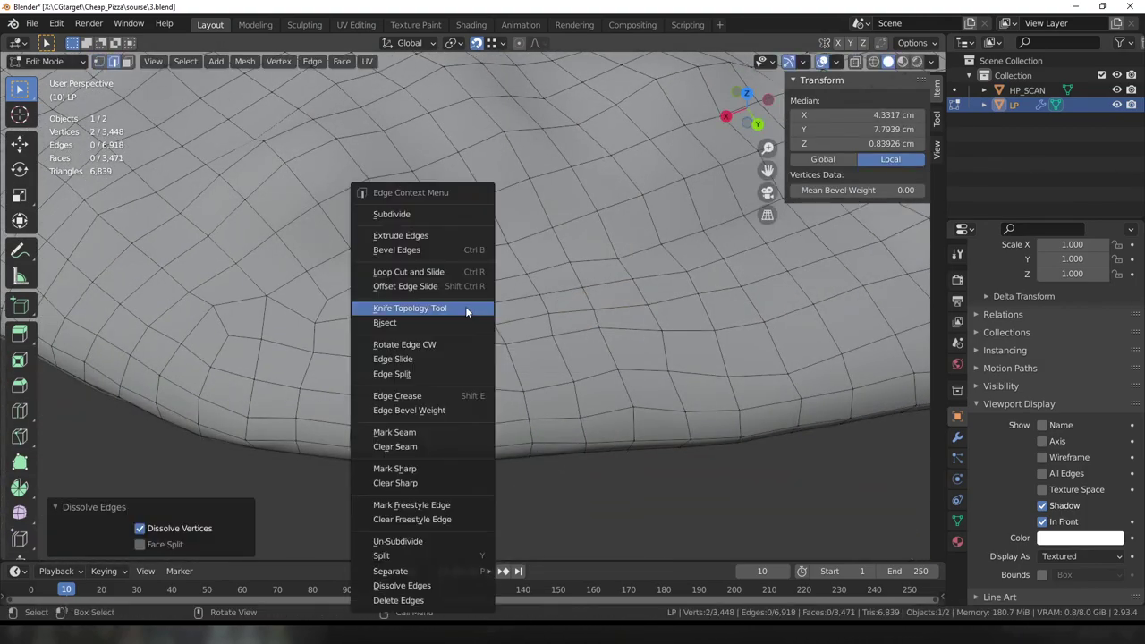
left_click(1041, 521)
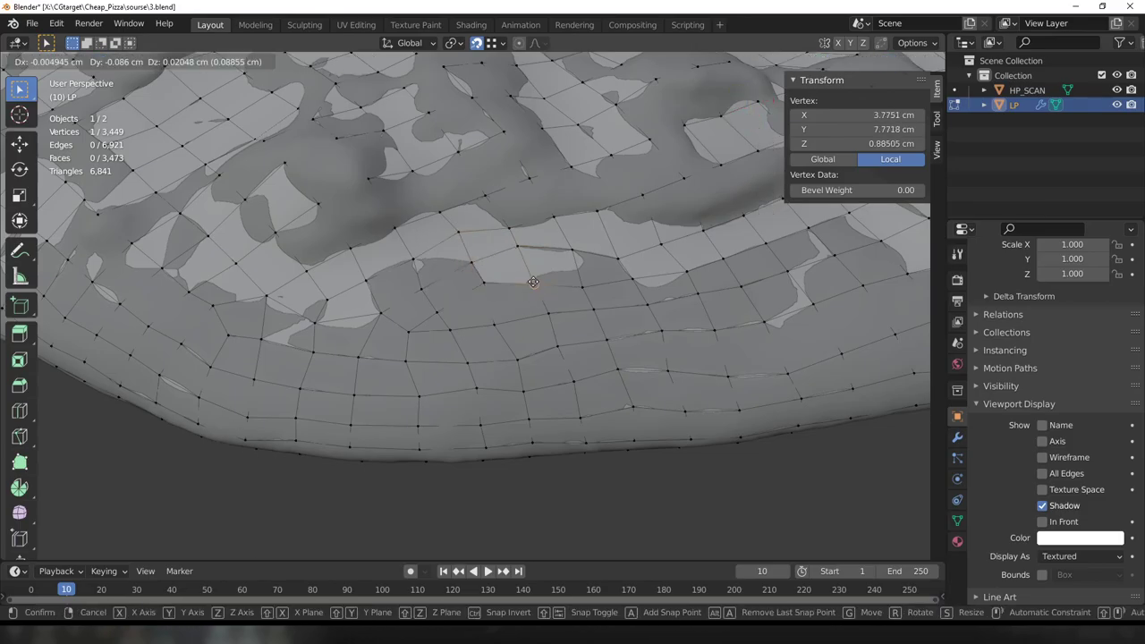
left_click(532, 282)
mouse_move(532, 282)
middle_mouse_down()
mouse_move(564, 147)
mouse_move(578, 367)
mouse_move(306, 477)
middle_mouse_up()
left_click(1042, 522)
scroll(572, 340, "up", 3)
key("m")
scroll(439, 350, "up", 5)
Knife an edge connecting two nearby crust vertices.
key("k")
left_click(528, 381)
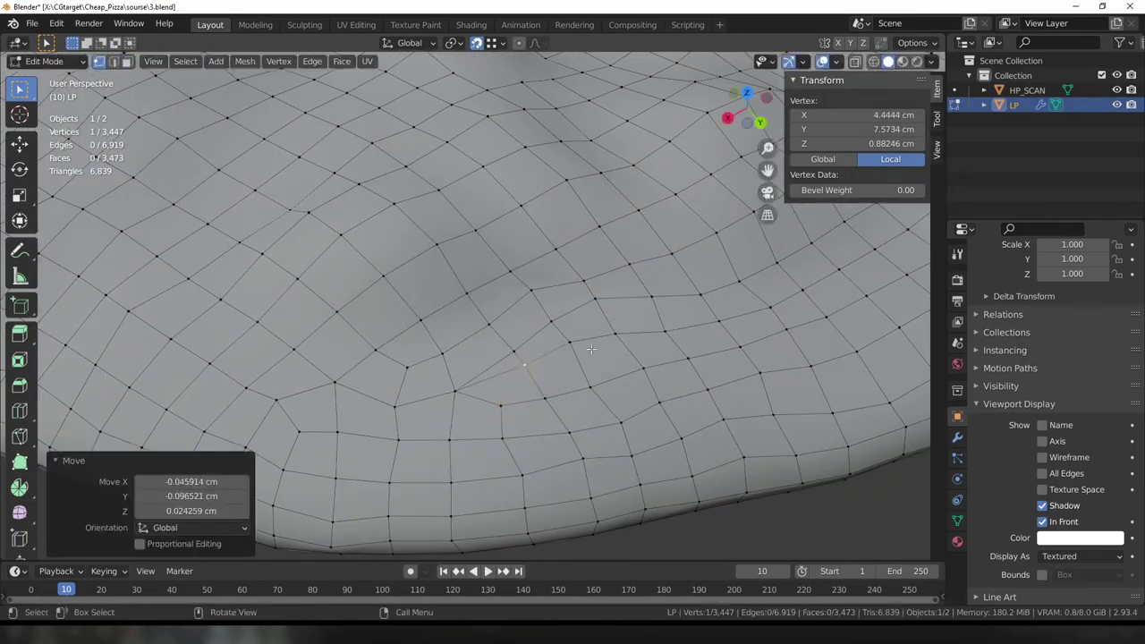
scroll(590, 349, "down", 3)
scroll(523, 327, "up", 3)
left_click(523, 326, "shift")
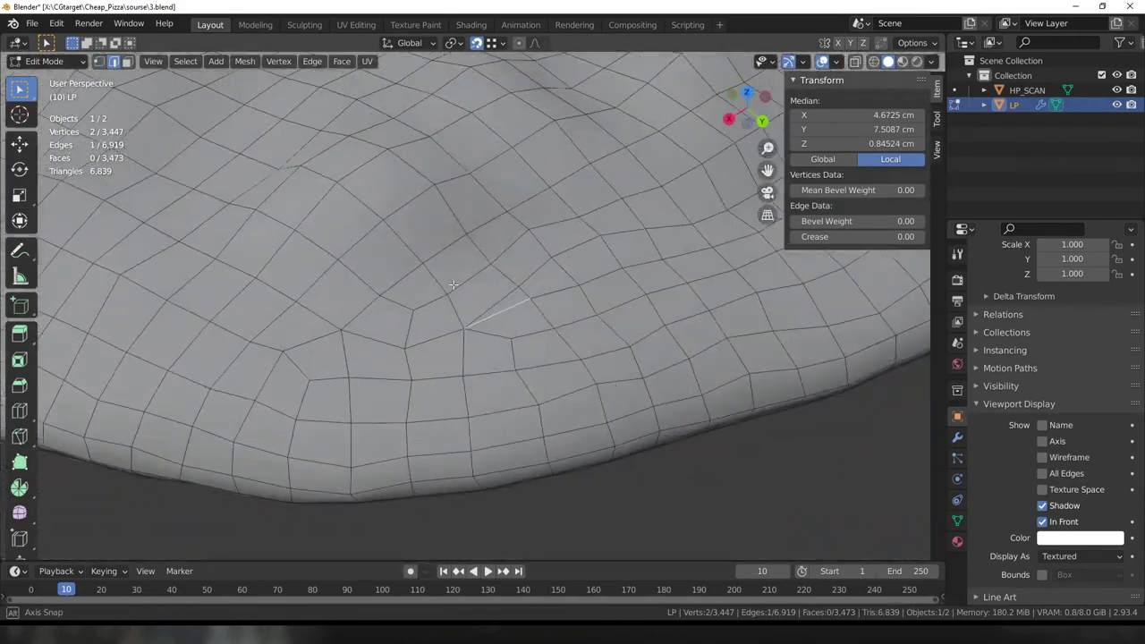
scroll(453, 284, "down", 5)
mouse_move(454, 285)
middle_mouse_down()
mouse_move(617, 255)
mouse_move(512, 386)
middle_mouse_up()
scroll(618, 255, "up", 3)
scroll(512, 387, "up", 3)
Move a crust vertex onto the scanned surface, then undo the move.
left_click(596, 263, "shift")
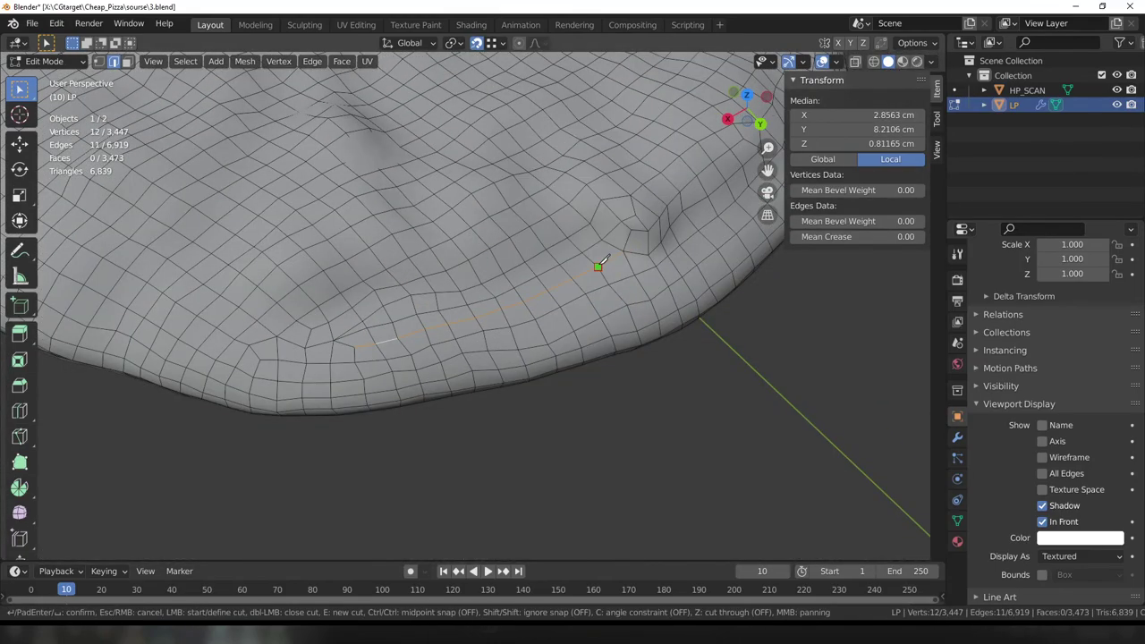
scroll(567, 135, "down", 3)
scroll(567, 135, "up", 3)
middle_click_drag(567, 135, 508, 334)
scroll(508, 334, "up", 3)
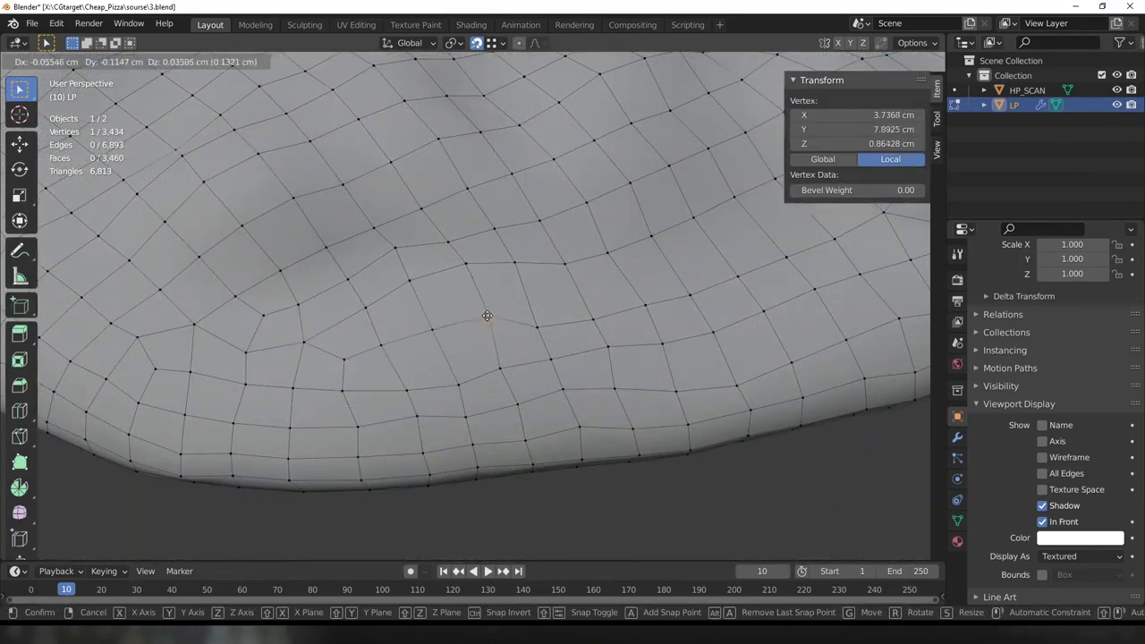
key("g")
left_click(509, 303)
scroll(587, 251, "down", 3)
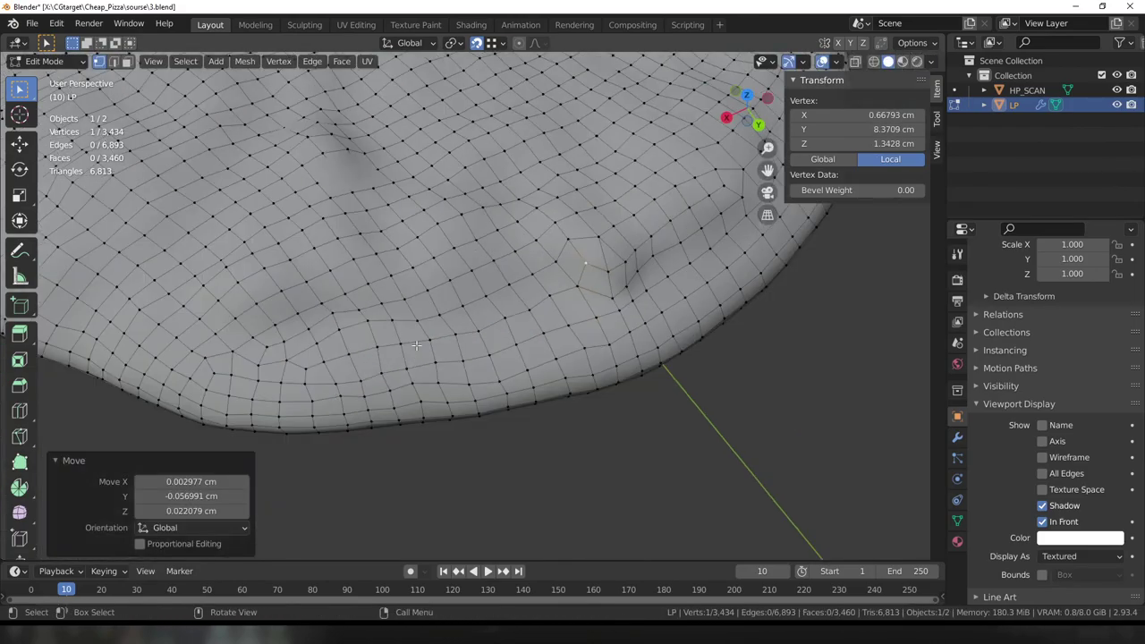
key("ctrl+z")
middle_click_drag(588, 250, 579, 279)
scroll(580, 279, "up", 5)
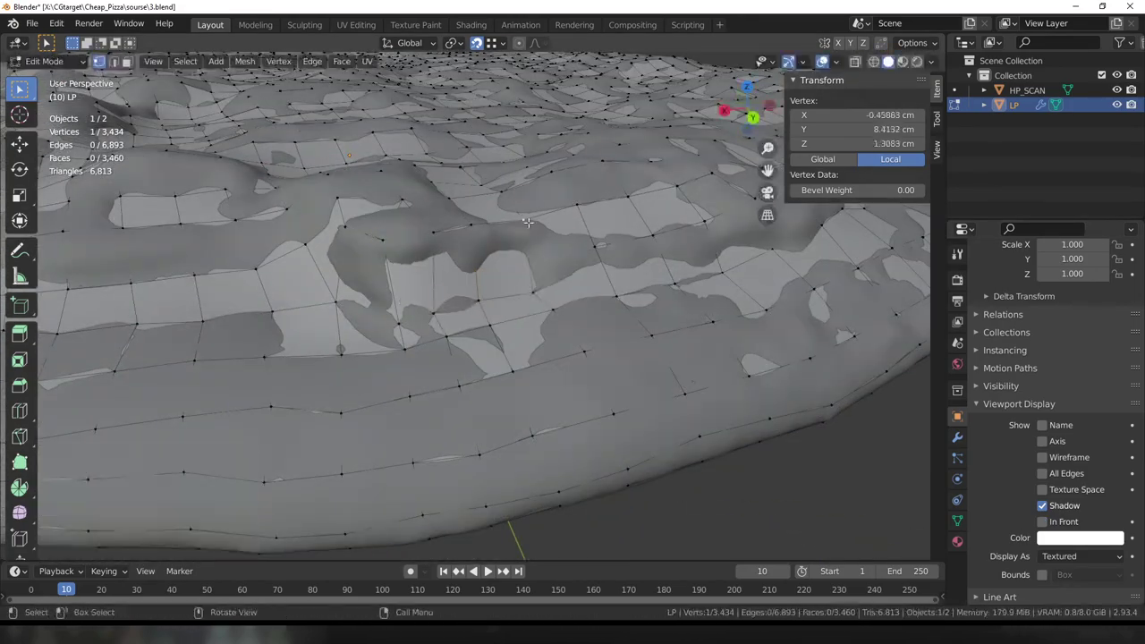
Redo the move, knife a cut across the crust, and dissolve the unwanted edges.
key("ctrl+shift+z")
middle_click_drag(500, 268, 384, 223)
key("k")
left_click(261, 242)
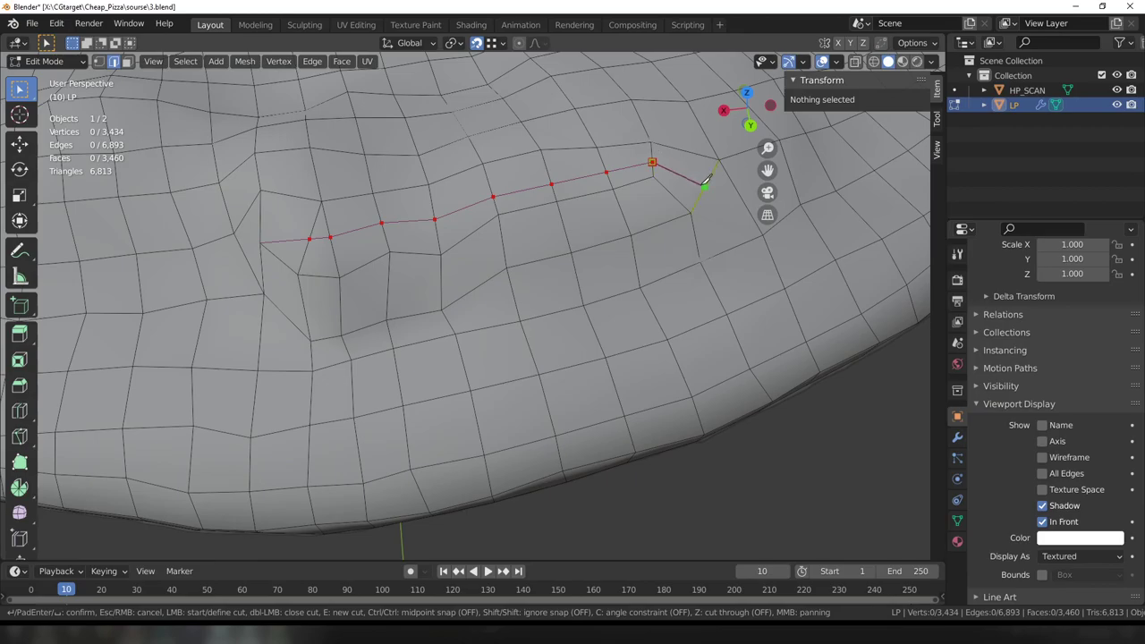
key("Return")
scroll(705, 182, "down", 3)
right_click(613, 253)
left_click(537, 524)
scroll(386, 214, "up", 5)
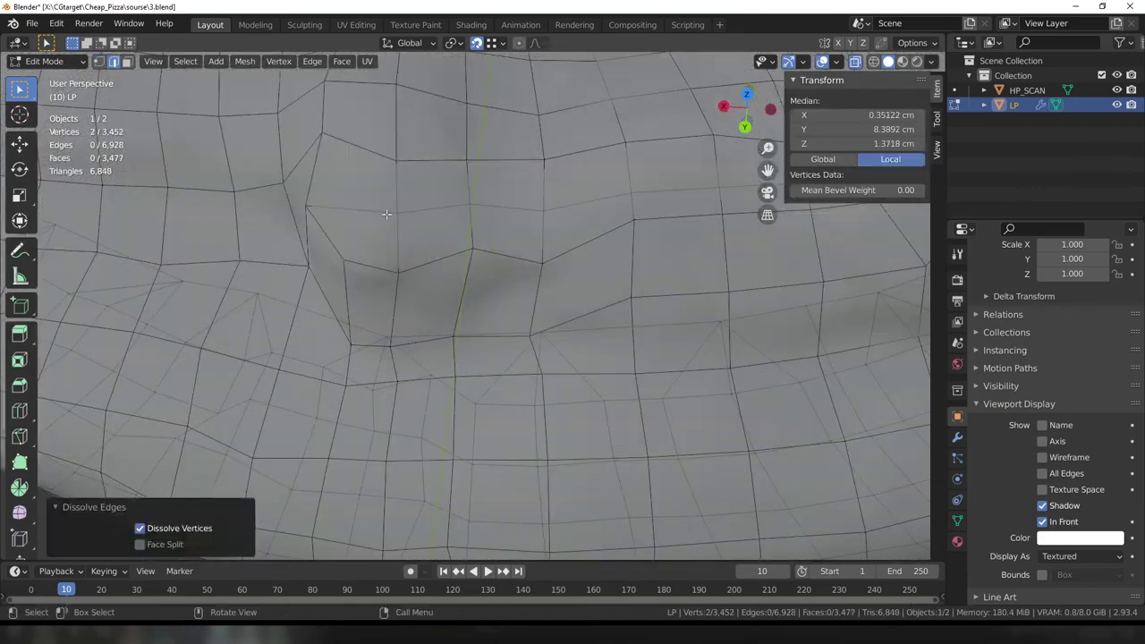
Settle crust vertices onto the scan, toggling X-ray to check their placement.
key("ctrl+z")
key("g")
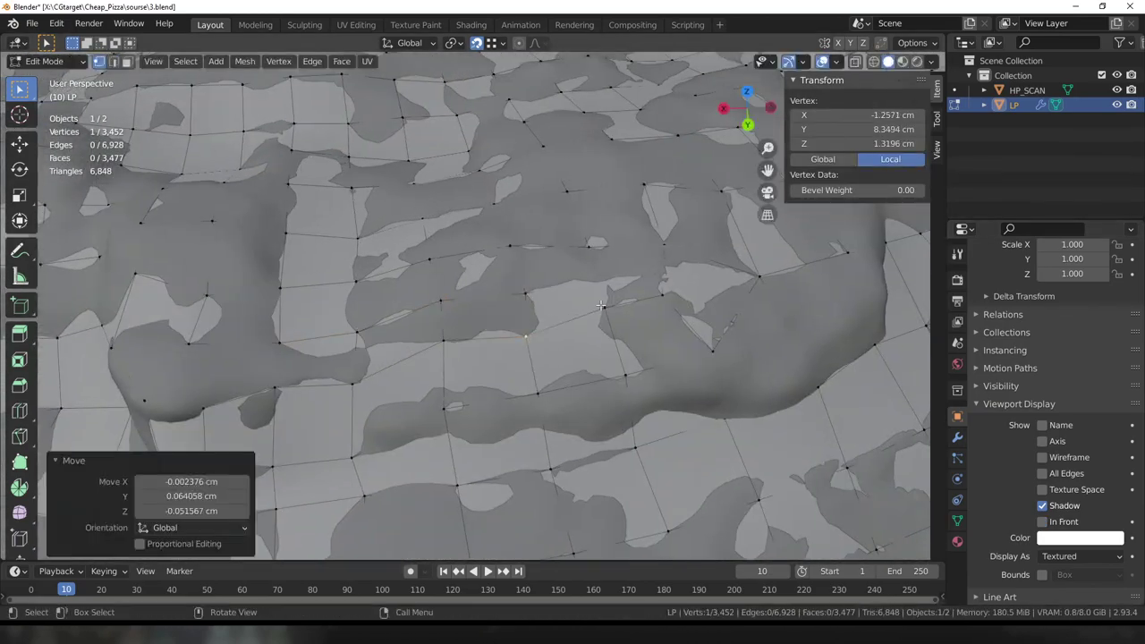
left_click(600, 305)
middle_click_drag(600, 305, 398, 293)
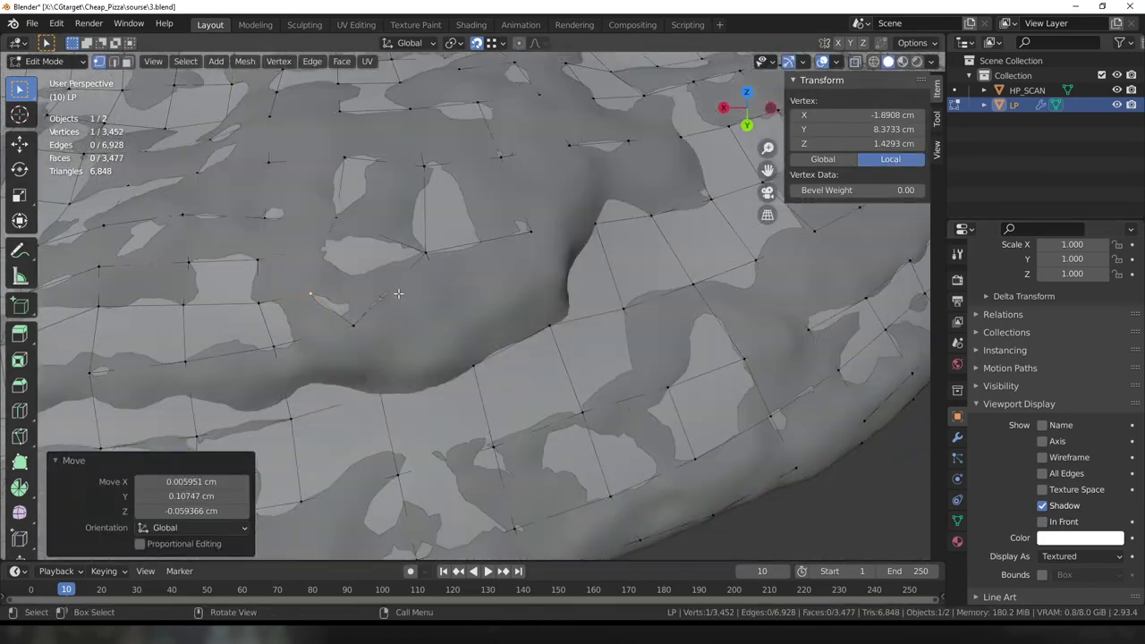
key("alt+z")
left_click(275, 396)
key("alt+z")
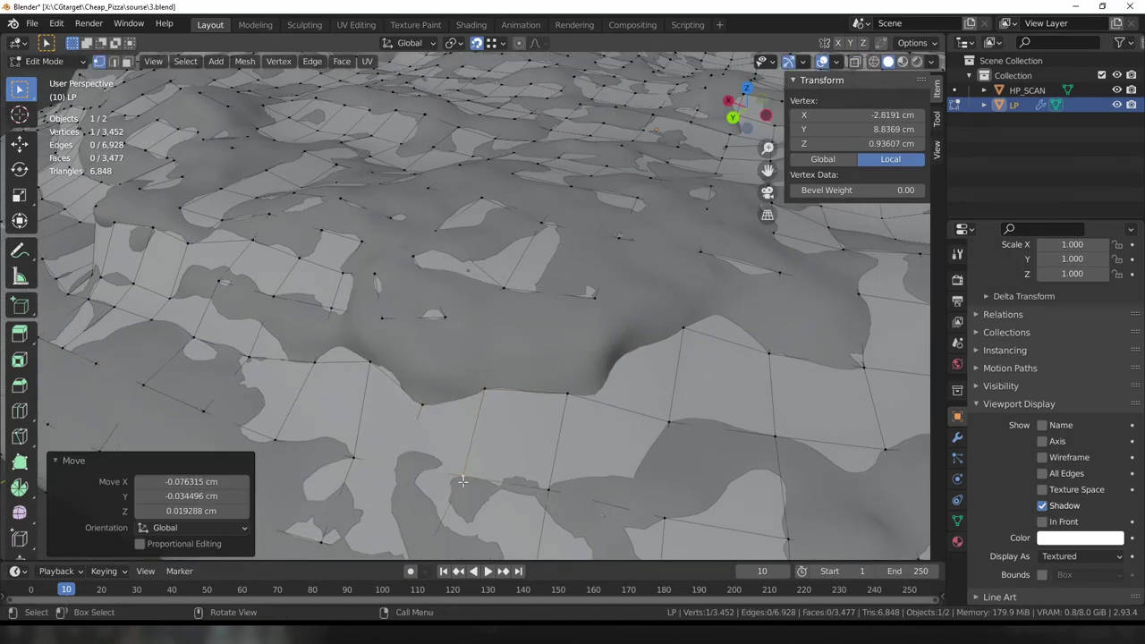
middle_click_drag(275, 397, 480, 126)
Move the remaining crust vertices onto the scan while switching X-ray on and off.
key("alt+z")
left_click(612, 343)
key("alt+z")
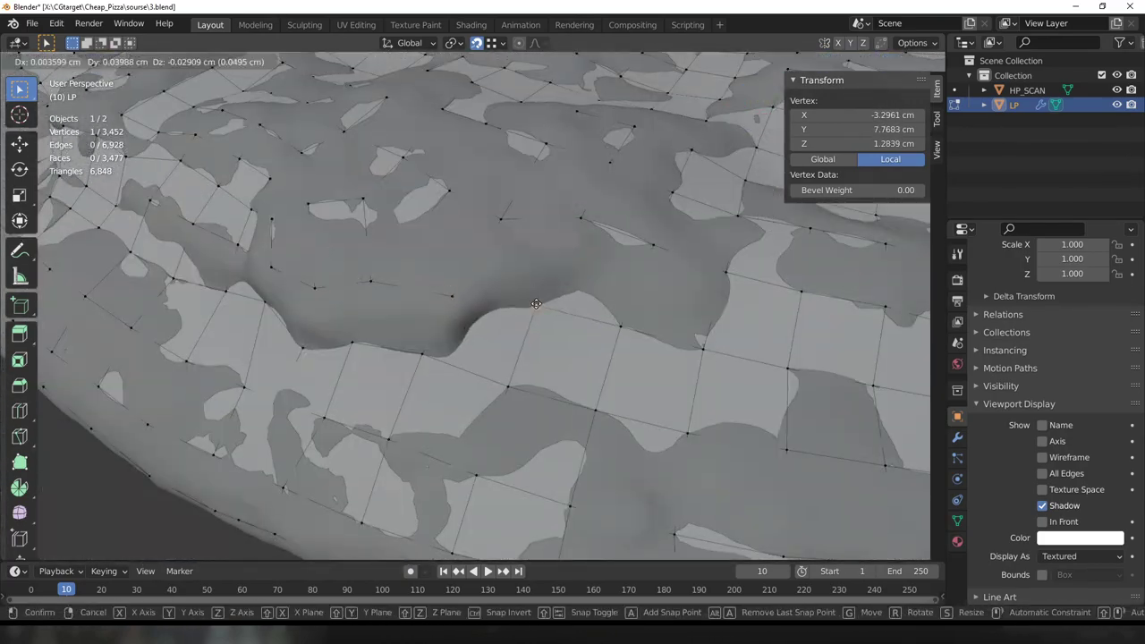
middle_click_drag(612, 343, 617, 337)
key("alt+z")
left_click(514, 385)
key("alt+z")
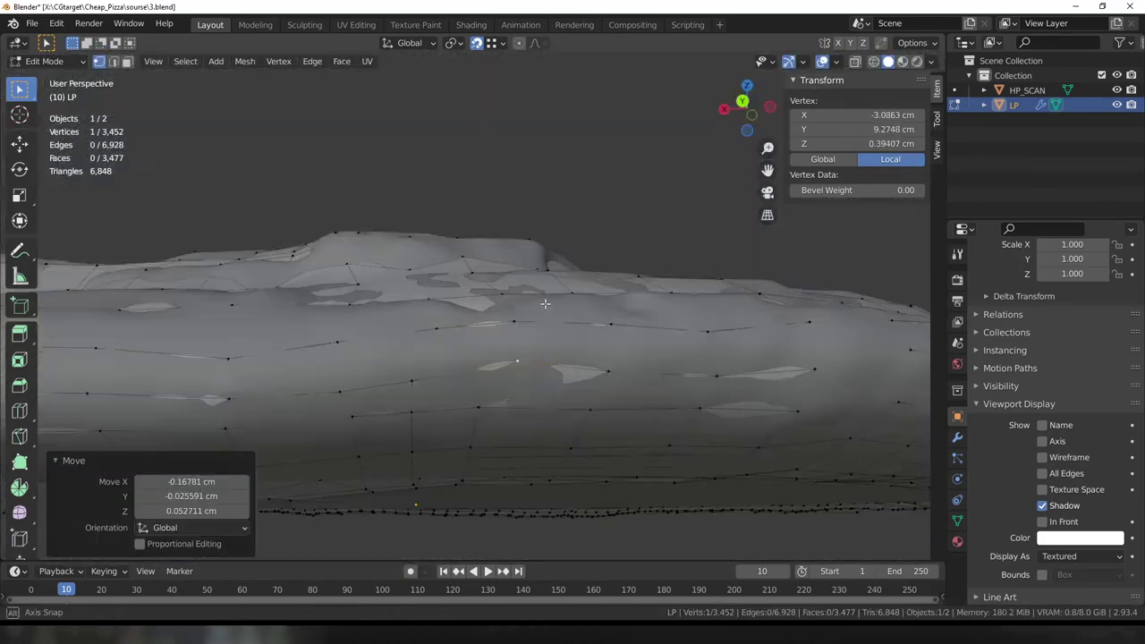
key("alt+z")
Reposition a crust vertex, then dissolve a stray rim edge.
key("g")
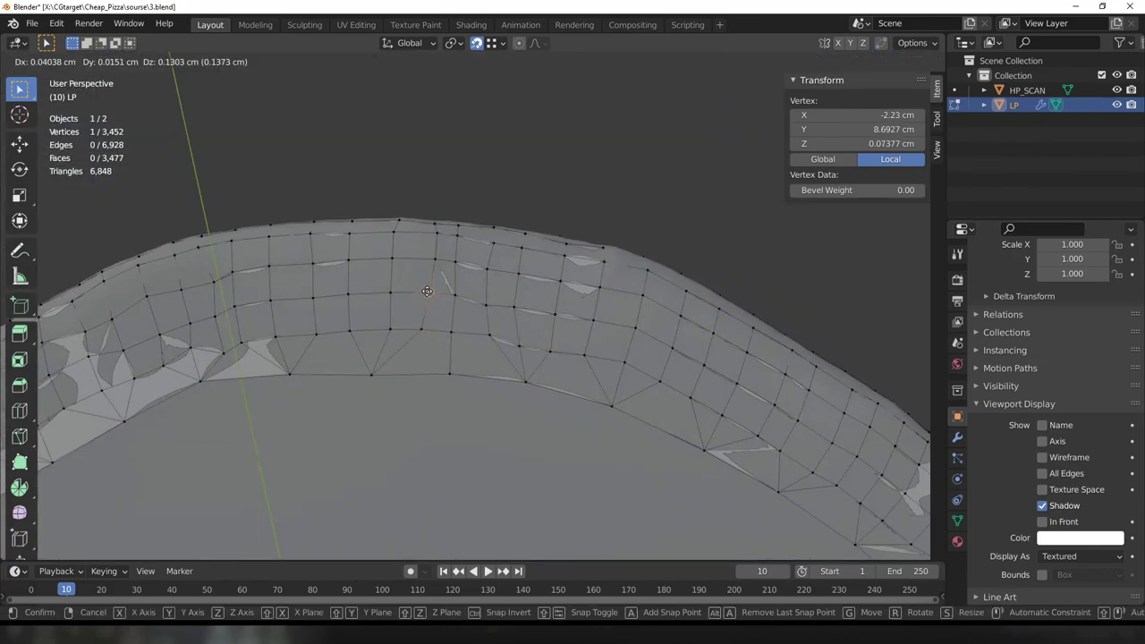
left_click(427, 291)
mouse_move(426, 290)
middle_mouse_down()
mouse_move(404, 272)
mouse_move(349, 270)
middle_mouse_up()
key("2")
left_click(439, 267)
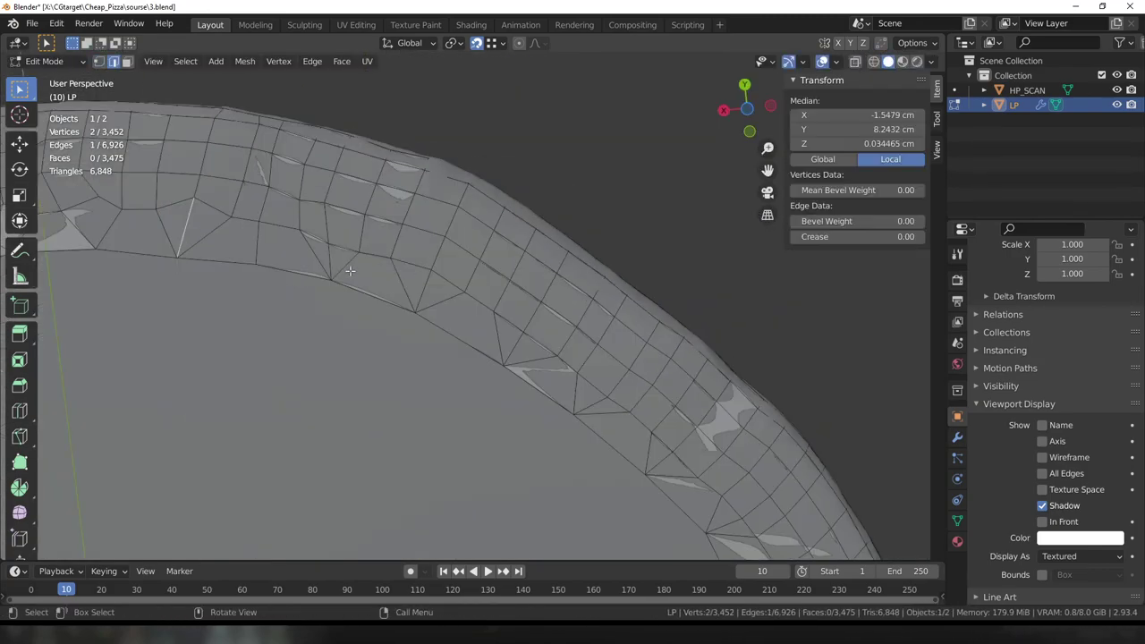
left_click(707, 524)
Move two more rim vertices onto the scanned crust.
mouse_move(707, 525)
middle_mouse_down()
mouse_move(547, 325)
mouse_move(483, 464)
middle_mouse_up()
left_click(548, 325)
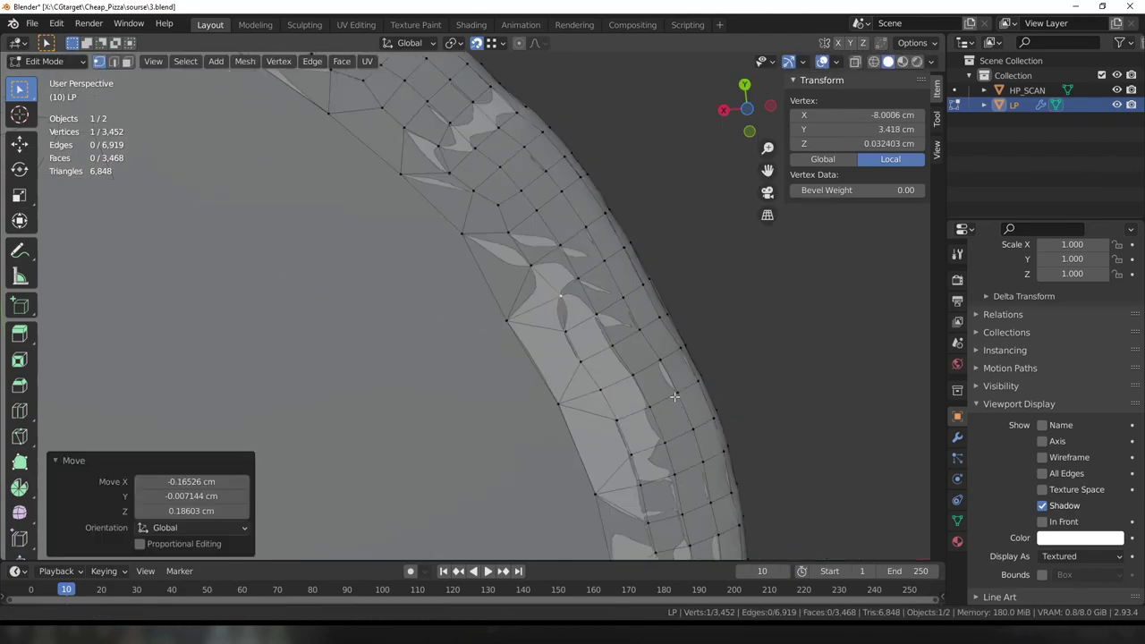
key("1")
left_click(483, 464)
key("g")
left_click(546, 207)
middle_click_drag(546, 206, 460, 318)
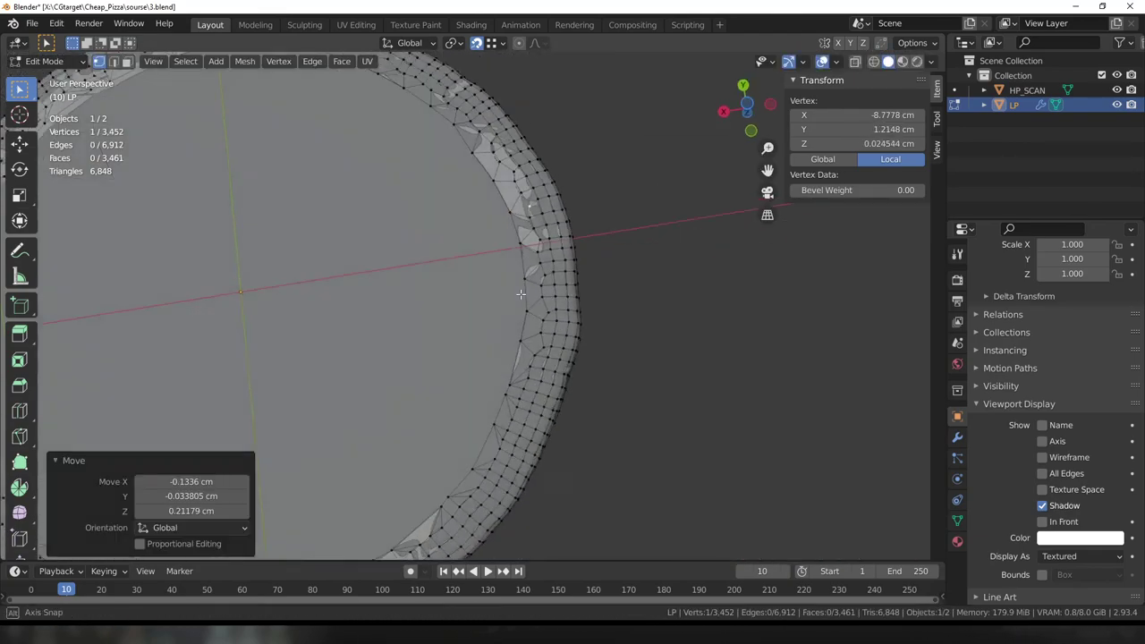
key("1")
middle_click_drag(281, 316, 530, 339)
left_click(530, 339)
key("g")
left_click(530, 339)
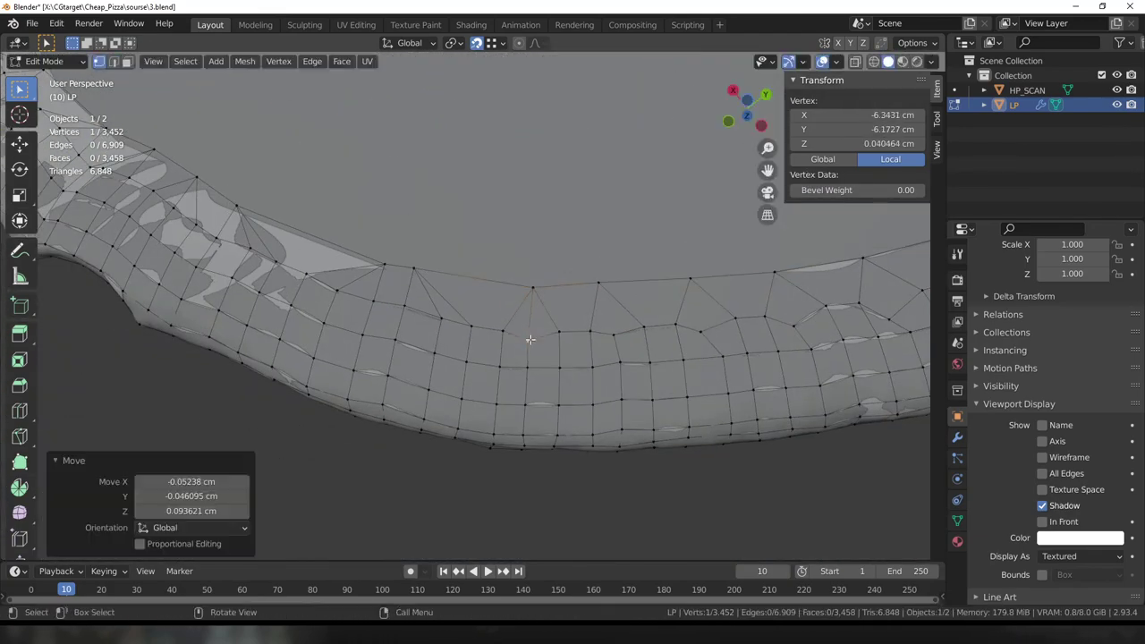
Dissolve another rim edge and pull a stray rim vertex into line.
mouse_move(449, 321)
middle_mouse_down()
mouse_move(489, 357)
mouse_move(477, 356)
middle_mouse_up()
key("g")
left_click(483, 353)
key("2")
key("alt+a")
key("1")
left_click(478, 356)
key("g")
left_click(478, 356)
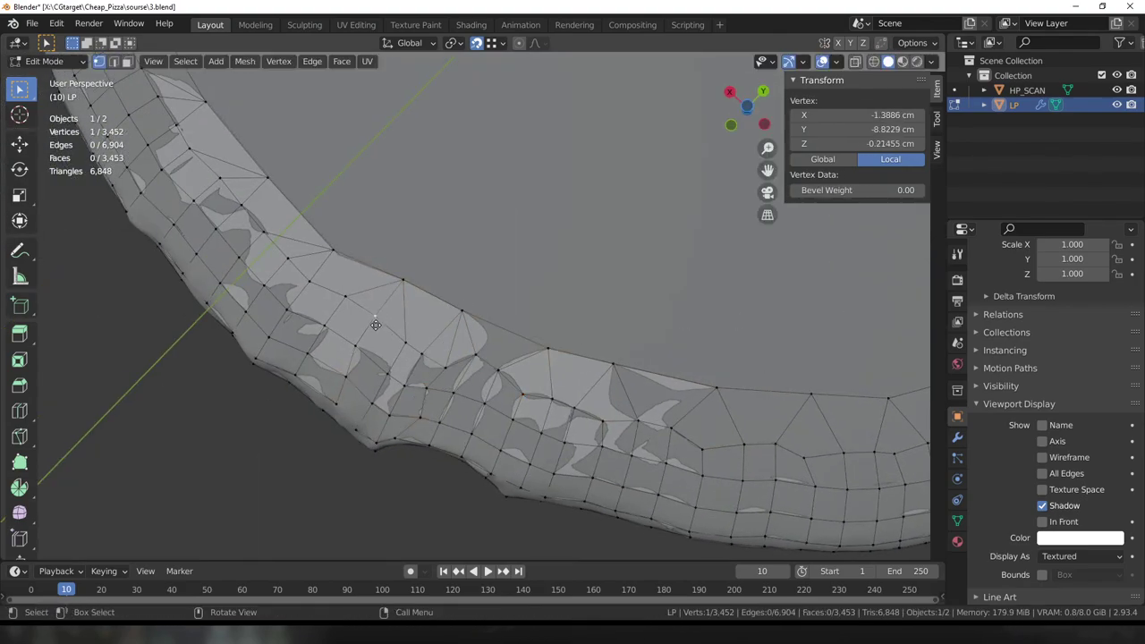
key("x")
Reposition a crust vertex and dissolve rim edges, including a diagonal one.
left_click(510, 360)
key("1")
left_click(423, 256)
key("g")
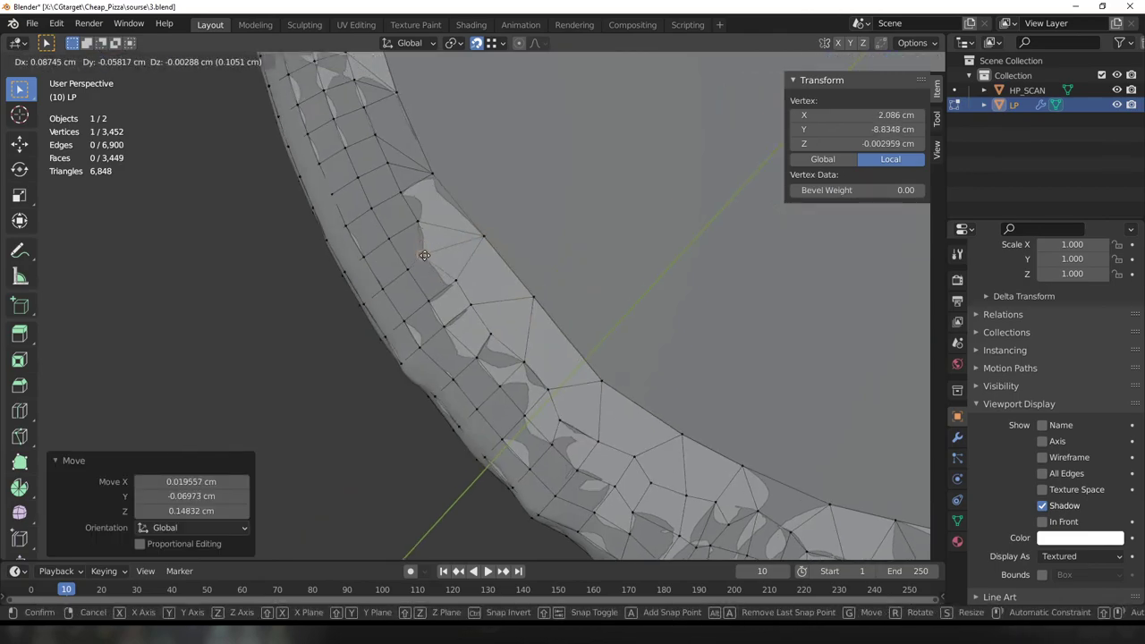
left_click(424, 256)
left_click(456, 281, "shift")
key("x")
left_click(487, 301)
middle_click_drag(487, 301, 507, 339)
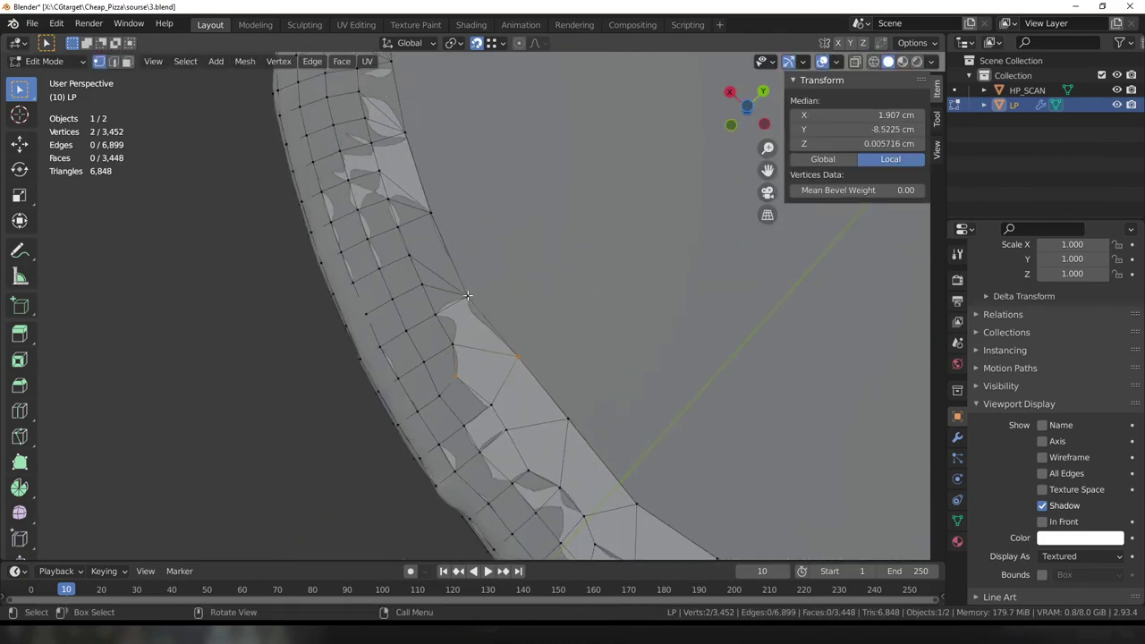
key("2")
key("x")
left_click(467, 295)
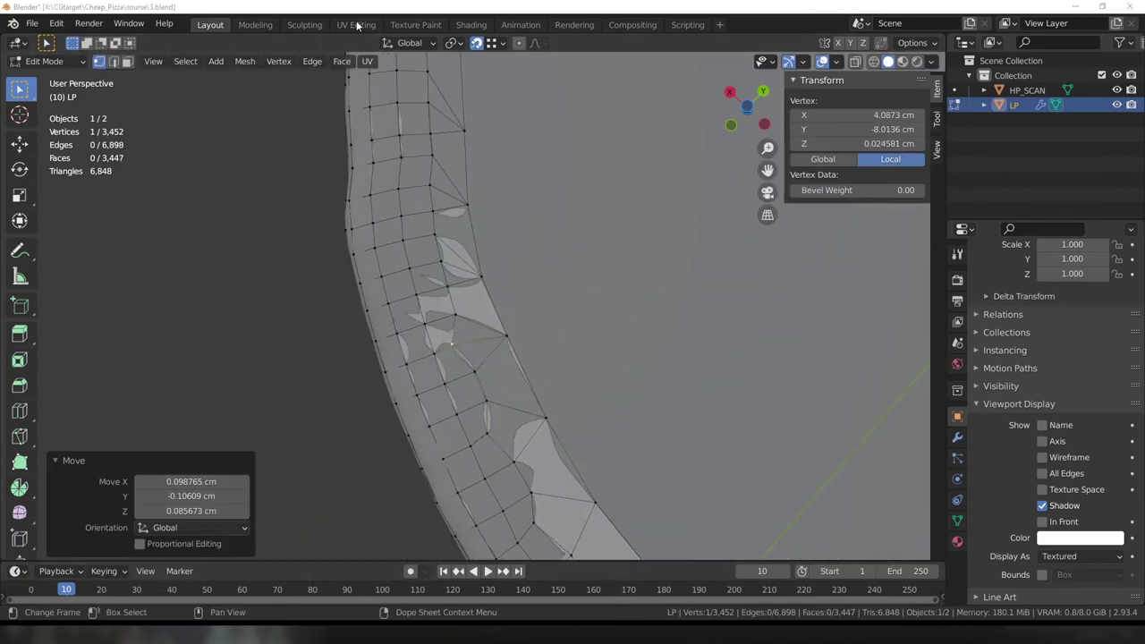
Merge a rim vertex into place and dissolve further rim edges.
left_click(444, 335)
key("g")
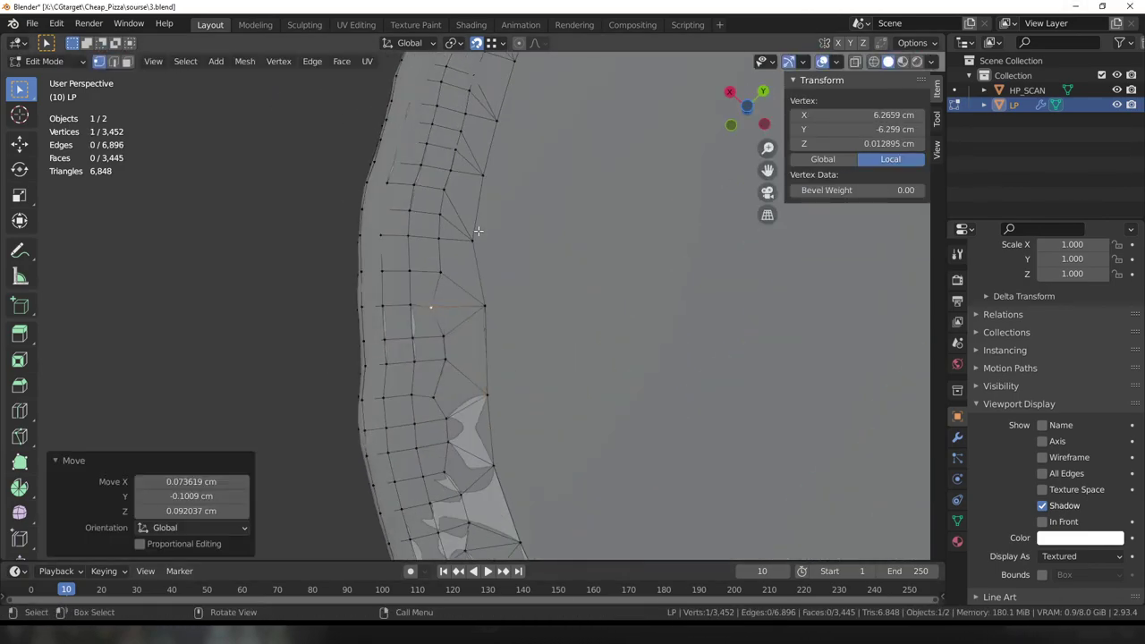
key("2")
key("ctrl+x")
scroll(474, 331, "up", 3)
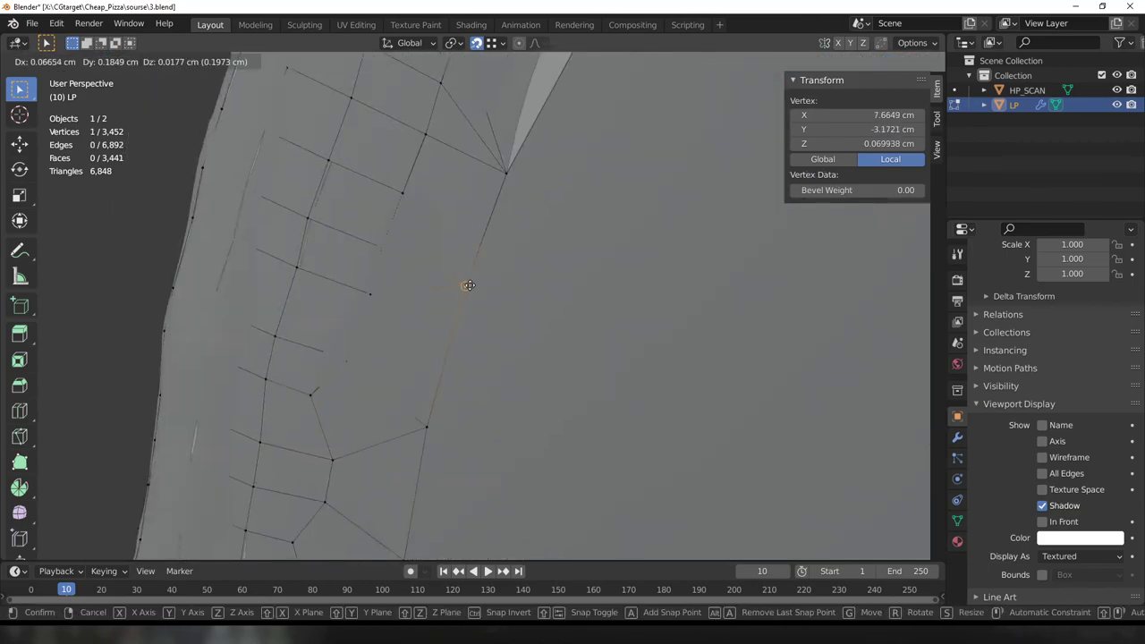
left_click(468, 284)
middle_click_drag(467, 285, 526, 290)
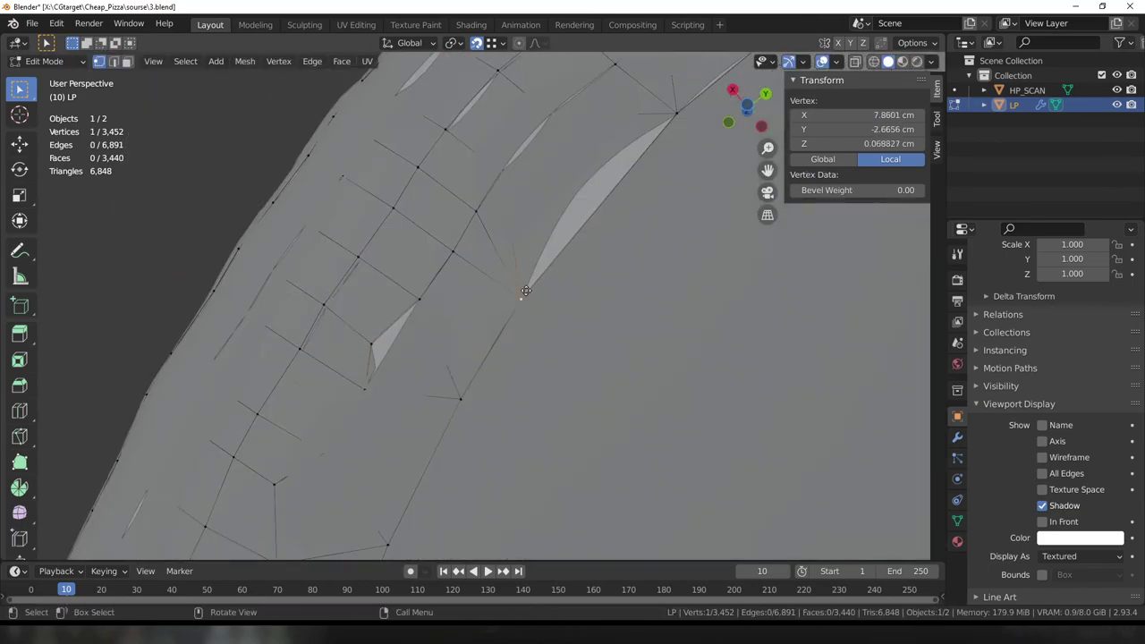
key("2")
left_click(578, 255)
key("ctrl+x")
scroll(590, 270, "down", 3)
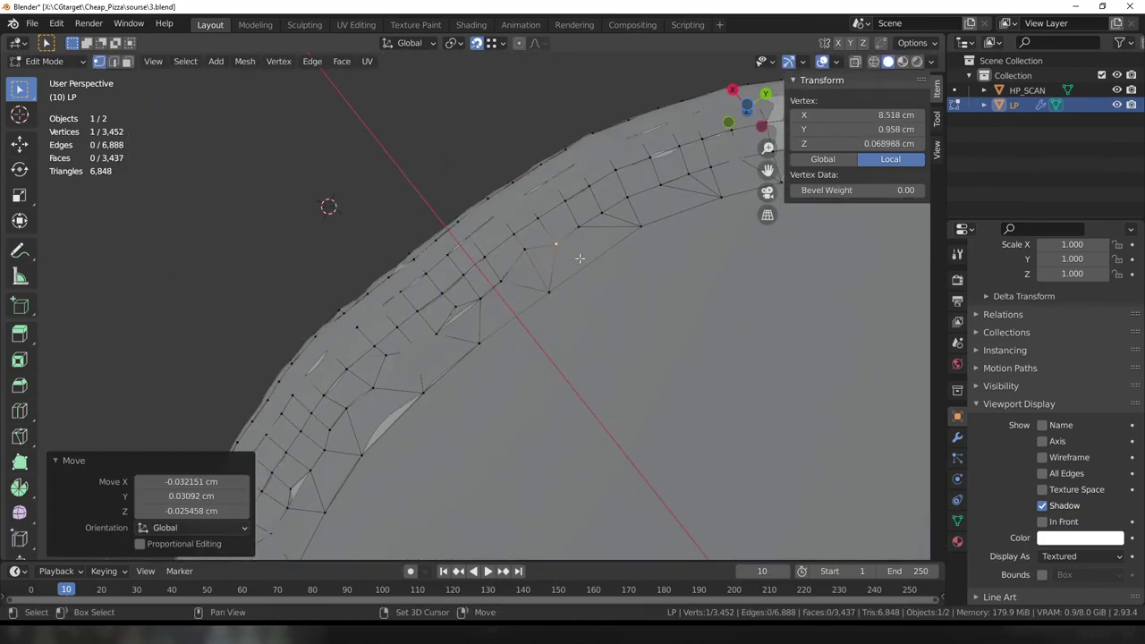
key("2")
scroll(444, 282, "up", 3)
Dissolve an extra triangle edge and reposition one last crust vertex.
left_click(555, 268)
key("ctrl+x")
scroll(575, 278, "down", 3)
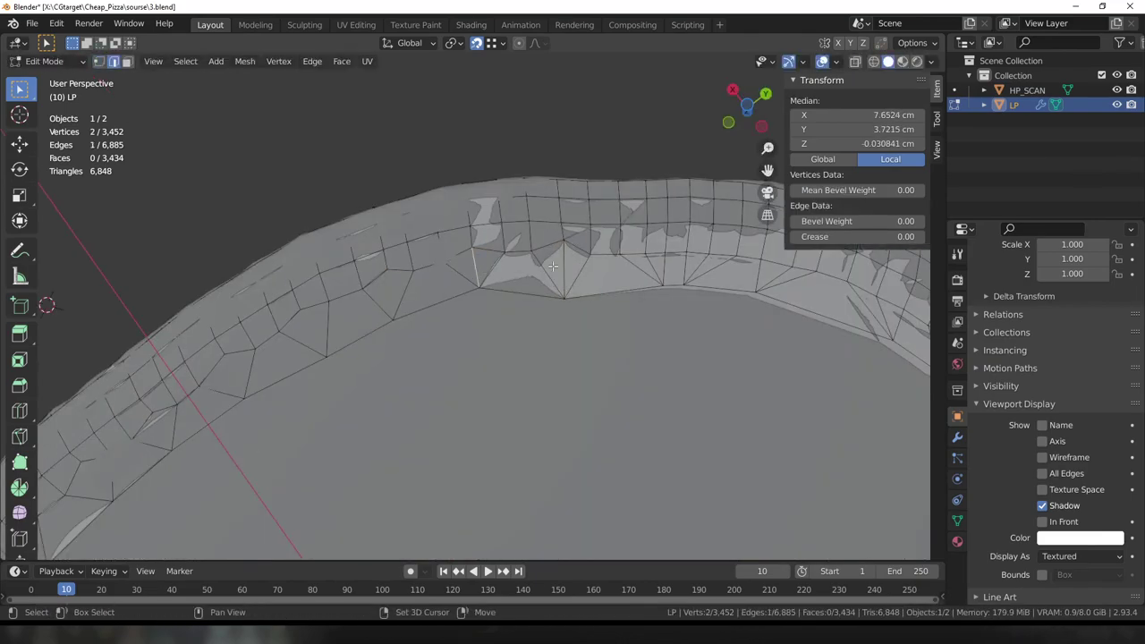
key("ctrl+x")
middle_click_drag(553, 266, 501, 295)
key("1")
left_click(492, 286)
key("g")
left_click(510, 327)
left_click(551, 333)
mouse_move(552, 333)
middle_mouse_down()
mouse_move(537, 340)
mouse_move(549, 332)
middle_mouse_up()
scroll(465, 283, "down", 5)
Select the disc's inner edge loop and fill the open centre with faces.
scroll(309, 186, "up", 3)
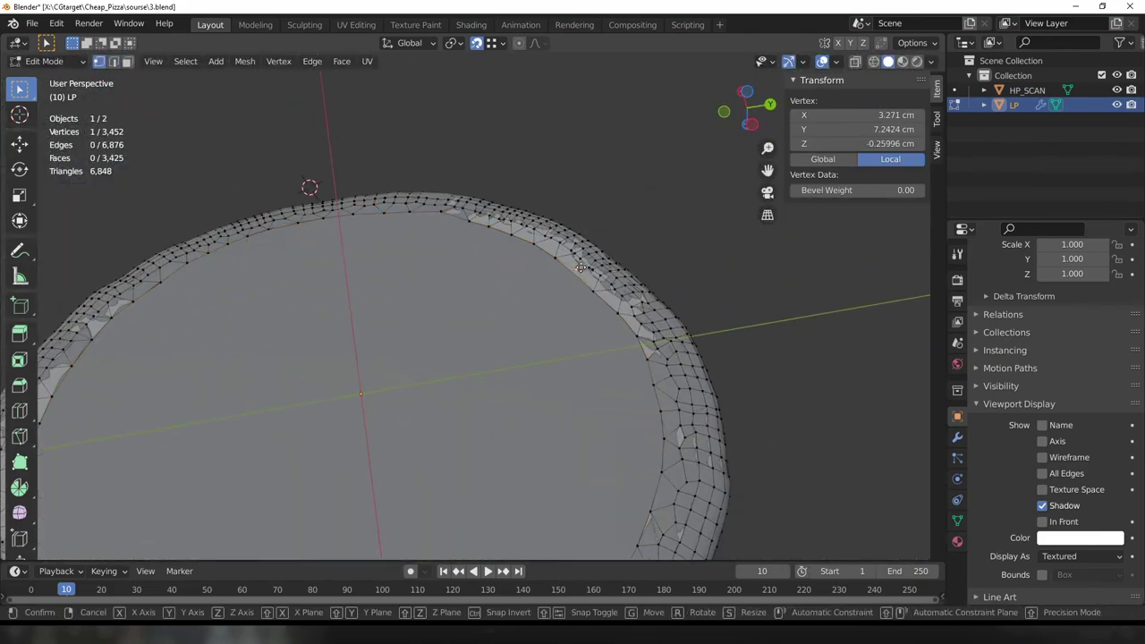
middle_click_drag(309, 186, 695, 254)
left_click(460, 90, "alt")
right_click(461, 100)
key("Escape")
middle_click_drag(479, 93, 468, 71)
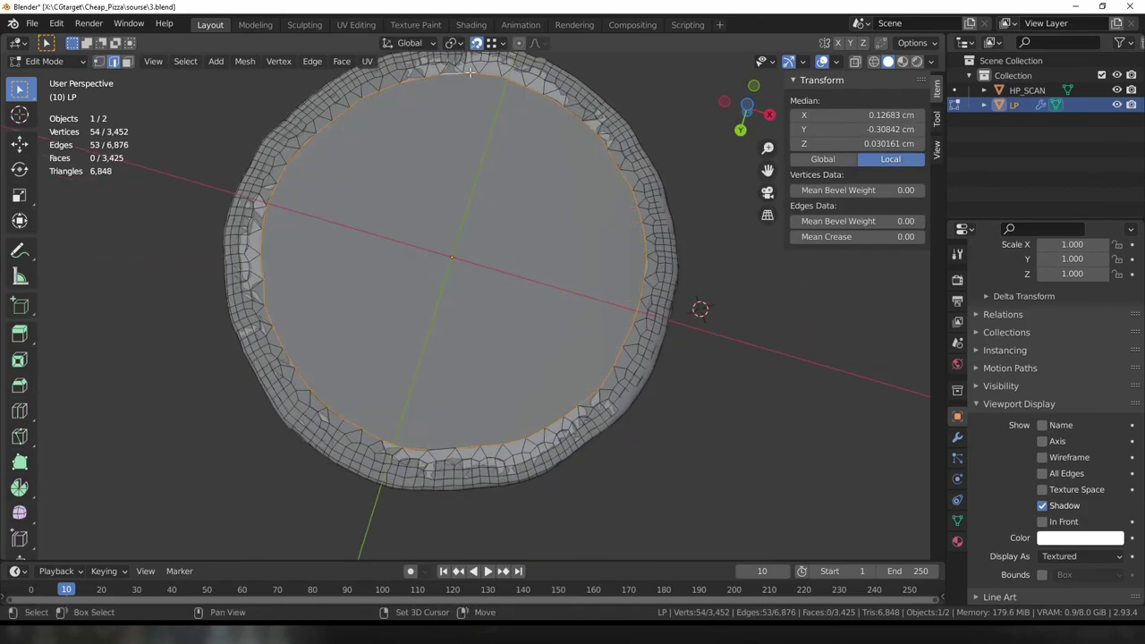
scroll(524, 208, "up", 3)
key("Tab")
key("Tab")
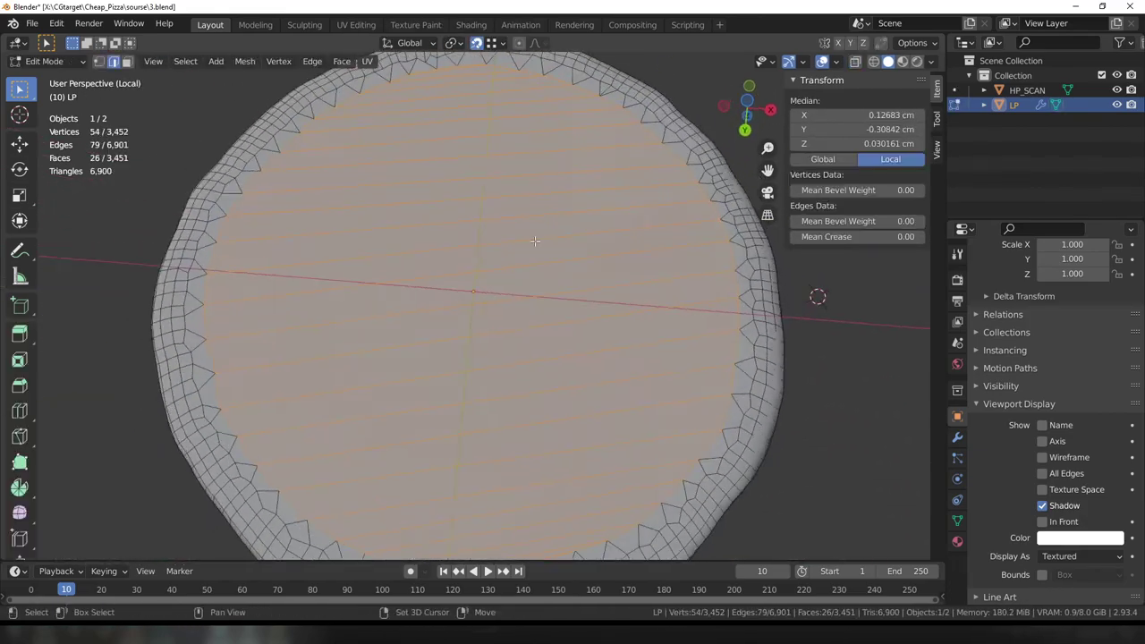
Move several rim vertices so they sit on the scanned crust.
left_click(481, 281)
key("g")
left_click(481, 281)
key("KP_Divide")
scroll(499, 314, "up", 5)
left_click(493, 308)
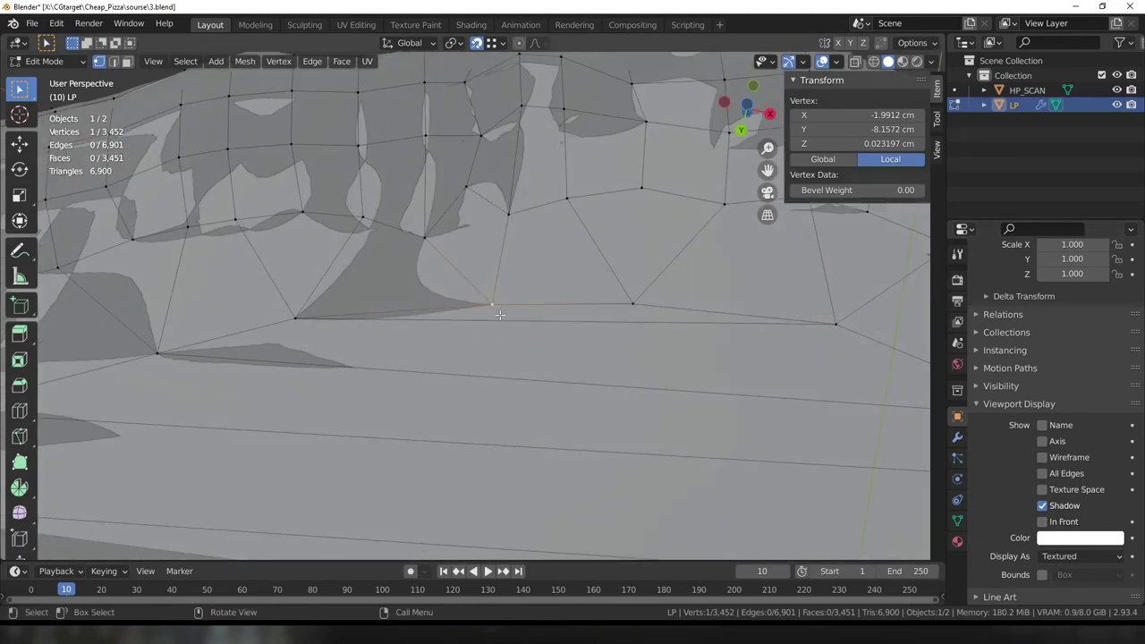
left_click(576, 181)
middle_click_drag(576, 180, 545, 246)
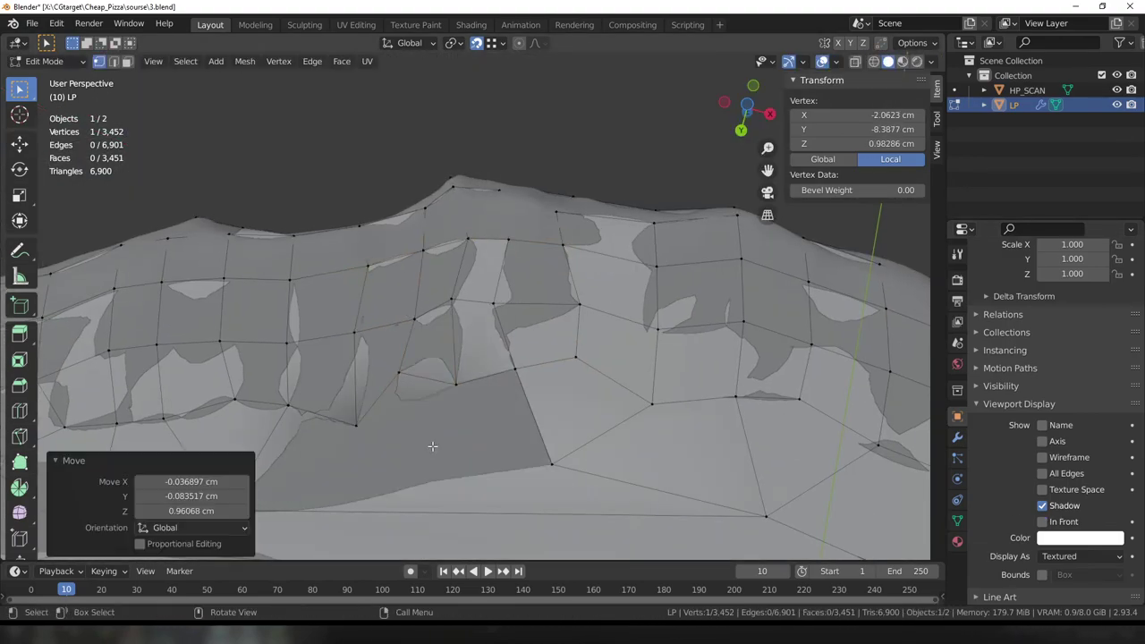
left_click(355, 400)
middle_click_drag(355, 400, 314, 317)
key("g")
left_click(331, 340)
Refit one more rim vertex, clear the selection and view the whole pizza.
mouse_move(653, 266)
middle_mouse_down()
mouse_move(90, 319)
mouse_move(501, 277)
middle_mouse_up()
key("g")
left_click(502, 277)
key("alt+a")
scroll(538, 313, "down", 5)
middle_click_drag(538, 313, 662, 403)
Isolate the low-poly pizza and enable Auto Smooth under its Normals settings.
key("Tab")
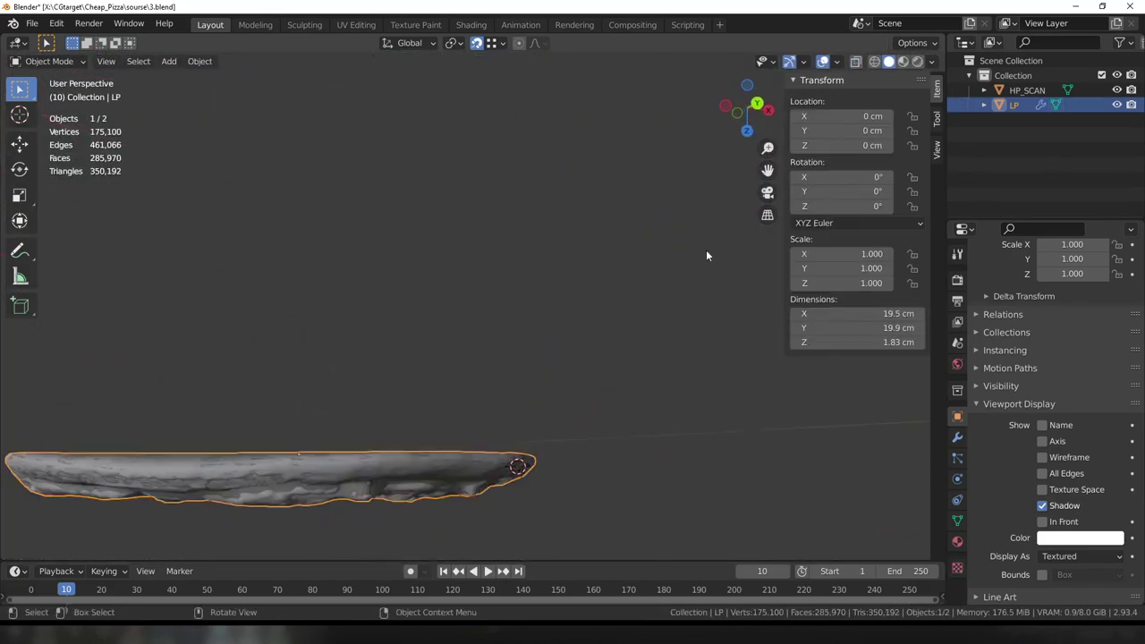
middle_click_drag(705, 250, 561, 408)
key("Tab")
key("Tab")
middle_click_drag(373, 392, 626, 388)
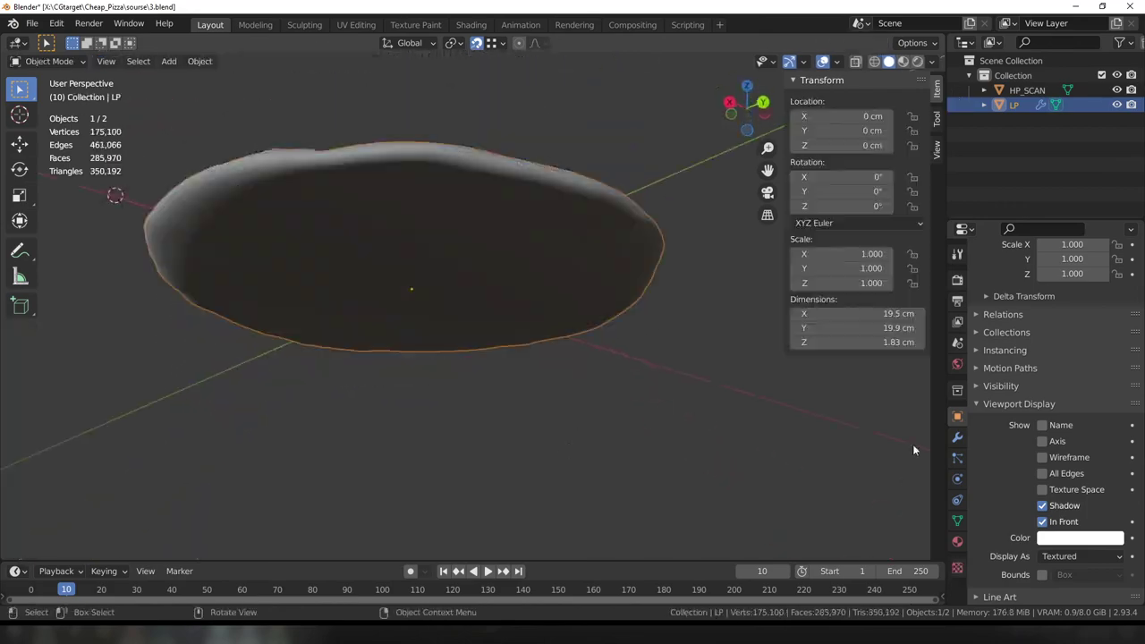
left_click(957, 436)
key("KP_Divide")
Open the Add Modifier list, cancel it, and return to Edit Mode.
key("Tab")
left_click(957, 520)
left_click(956, 436)
left_click(1055, 276)
left_click(1041, 549)
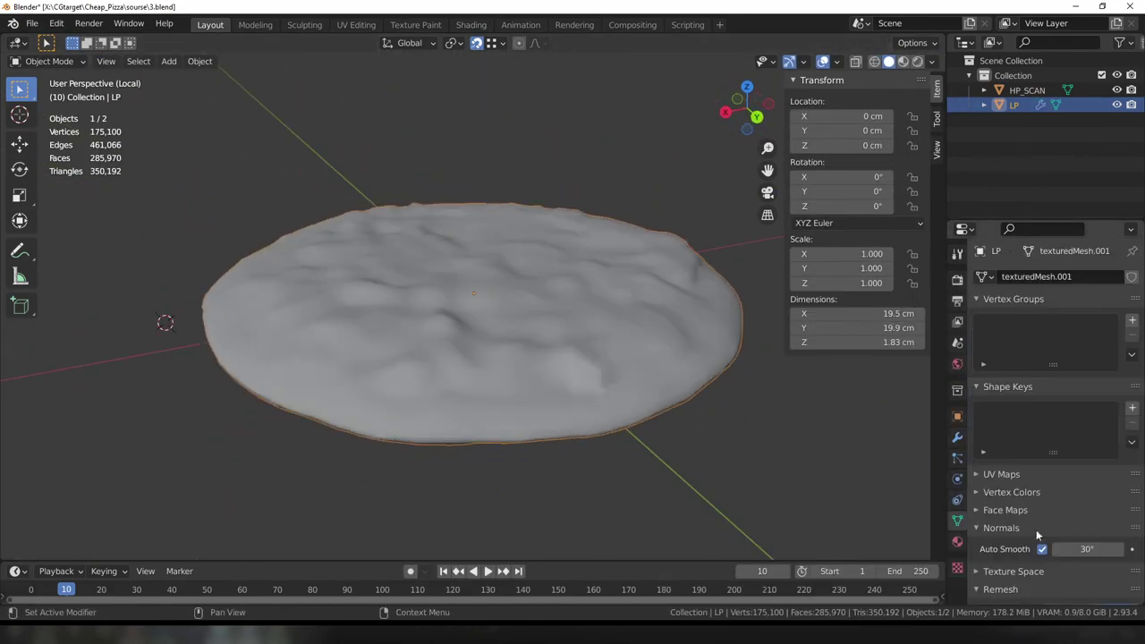
left_click(718, 382)
left_click(1055, 277)
key("Escape")
key("Tab")
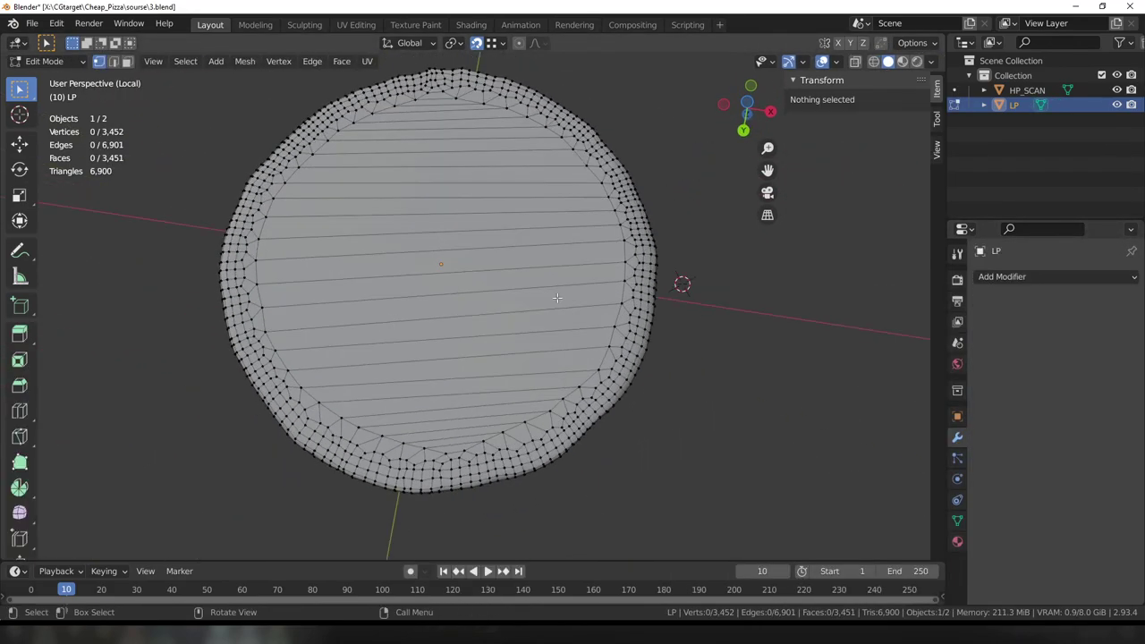
middle_click_drag(626, 268, 564, 211)
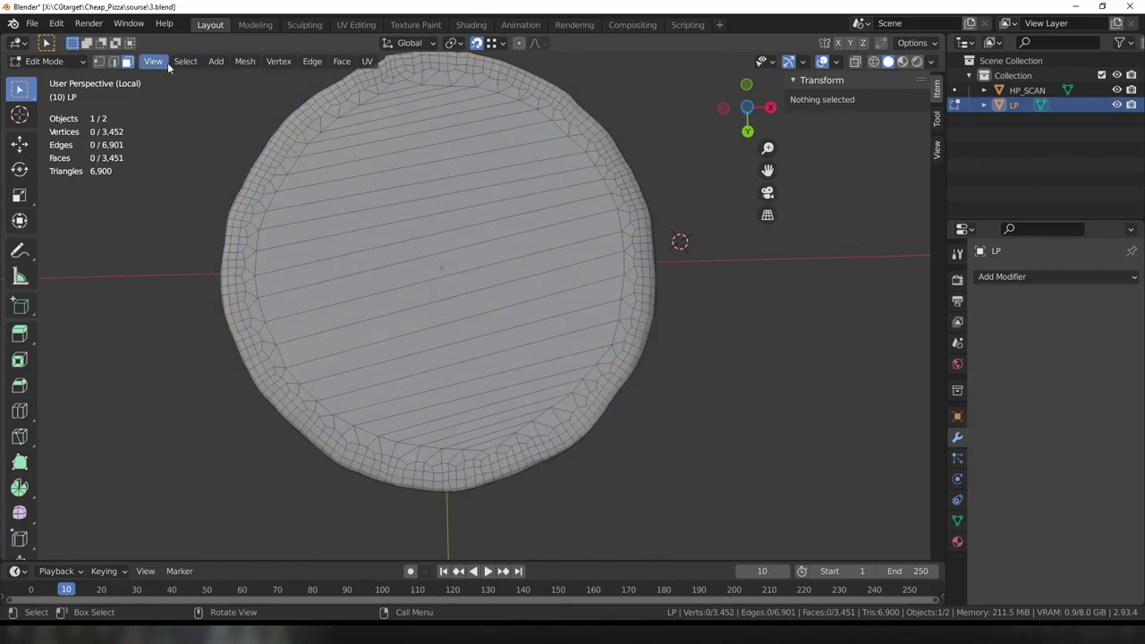
Select faces by number of sides using the Less Than comparison.
middle_click_drag(296, 493, 248, 516)
left_click(217, 529)
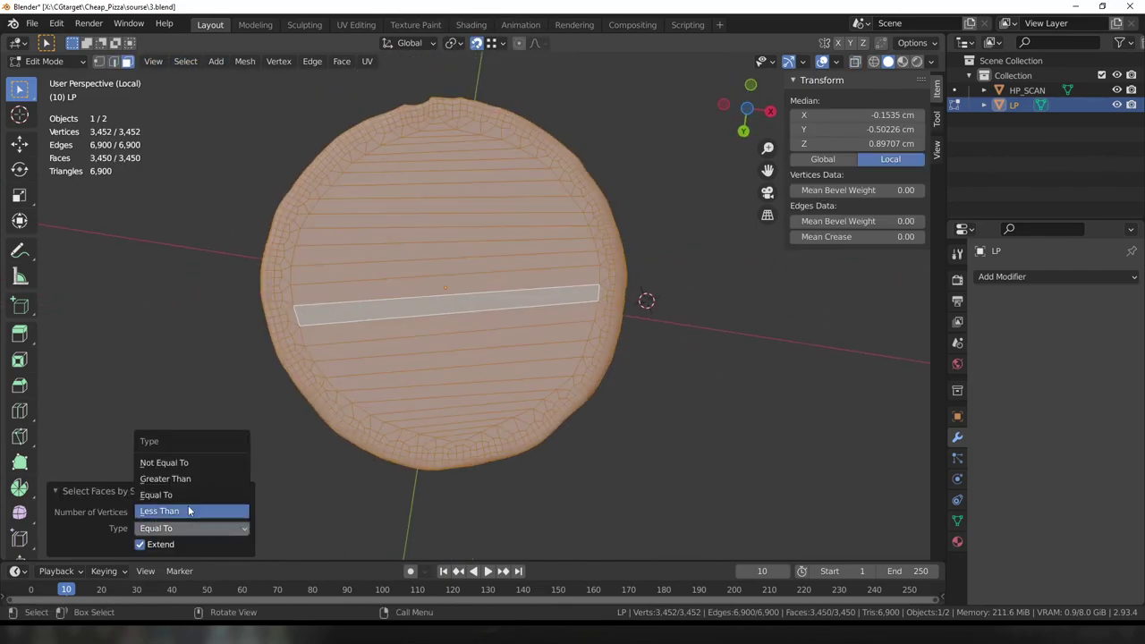
left_click(187, 511)
key("Tab")
key("Tab")
key("Tab")
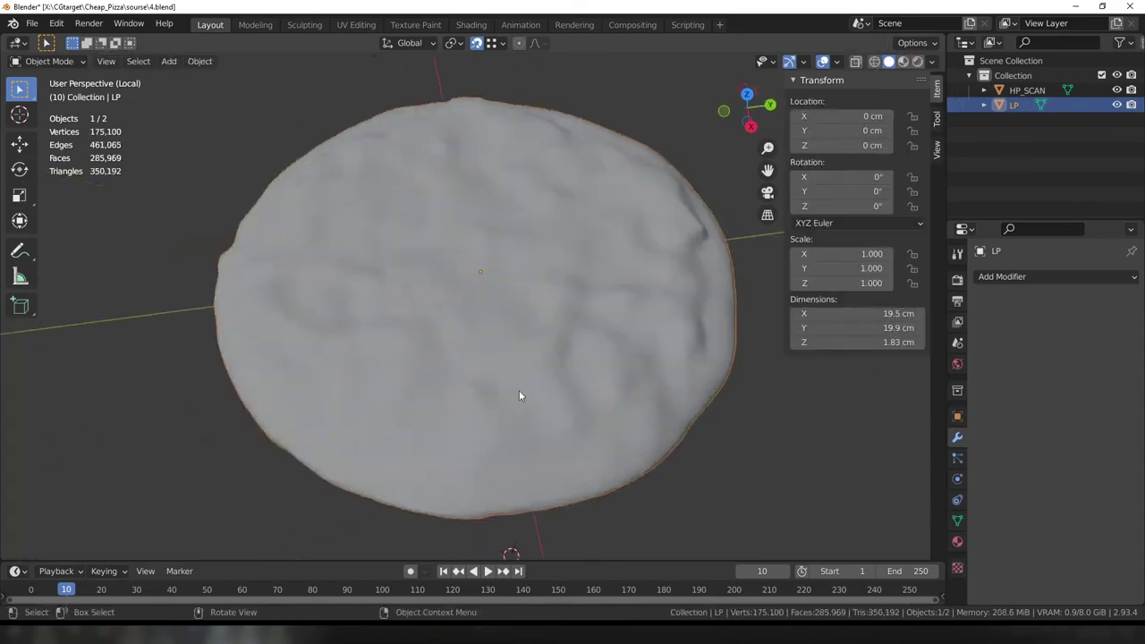
scroll(519, 389, "up", 5)
key("Tab")
mouse_move(530, 346)
middle_mouse_down()
mouse_move(608, 288)
mouse_move(505, 421)
middle_mouse_up()
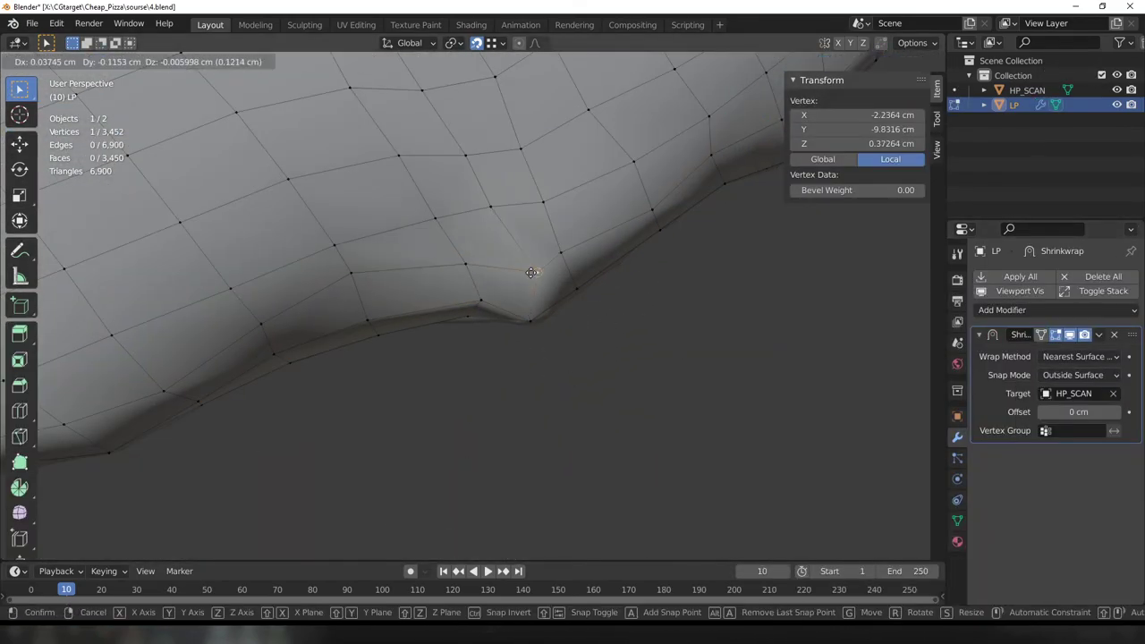
Confirm a last rim vertex move and view the rim from another angle.
left_click(537, 269)
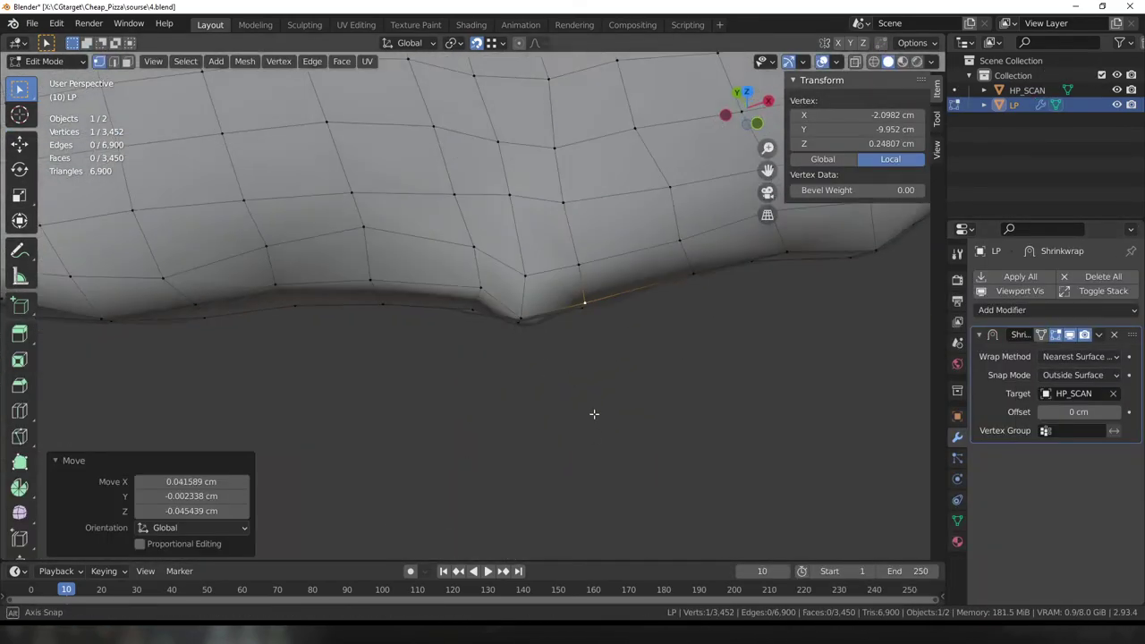
middle_click_drag(593, 414, 611, 209)
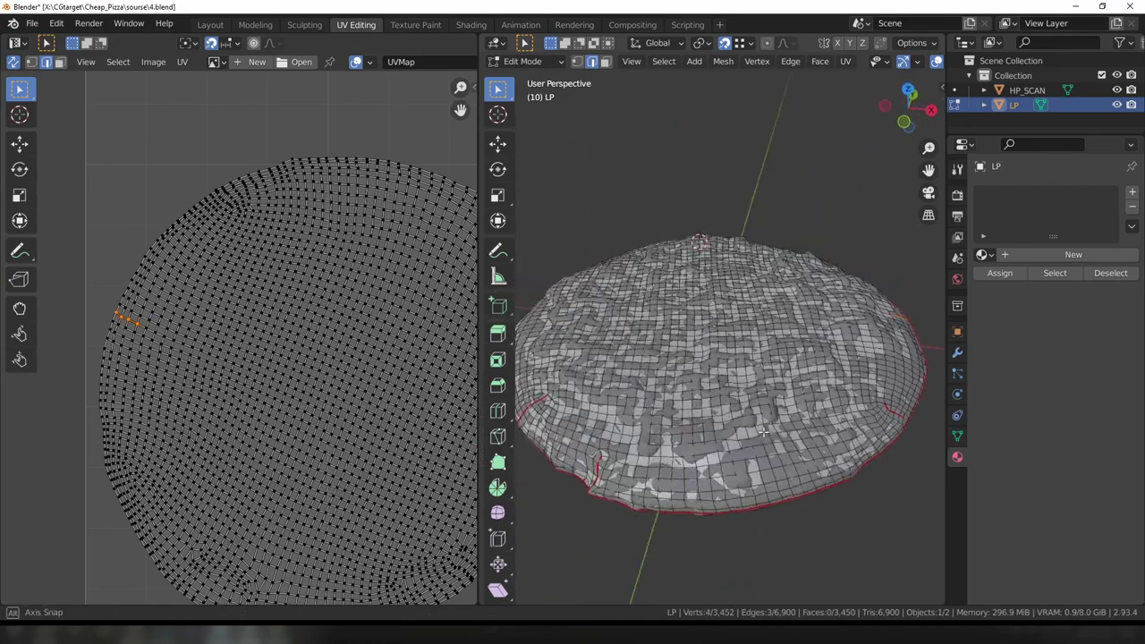
View the pizza from an angled top view and start File > Append.
middle_click_drag(722, 398, 688, 340)
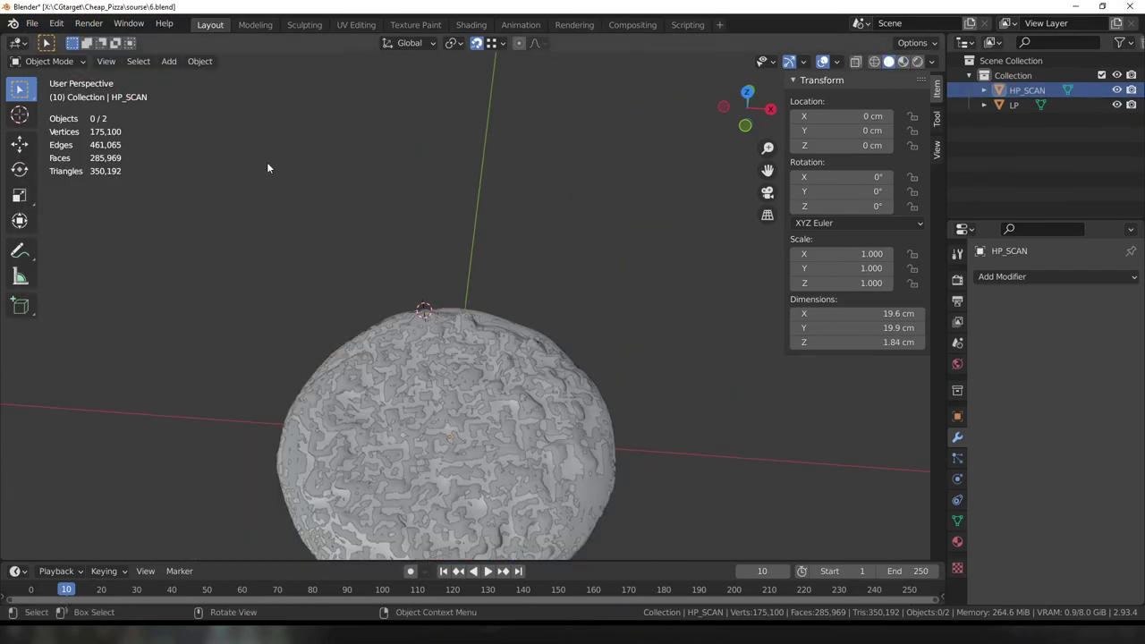
left_click(56, 189)
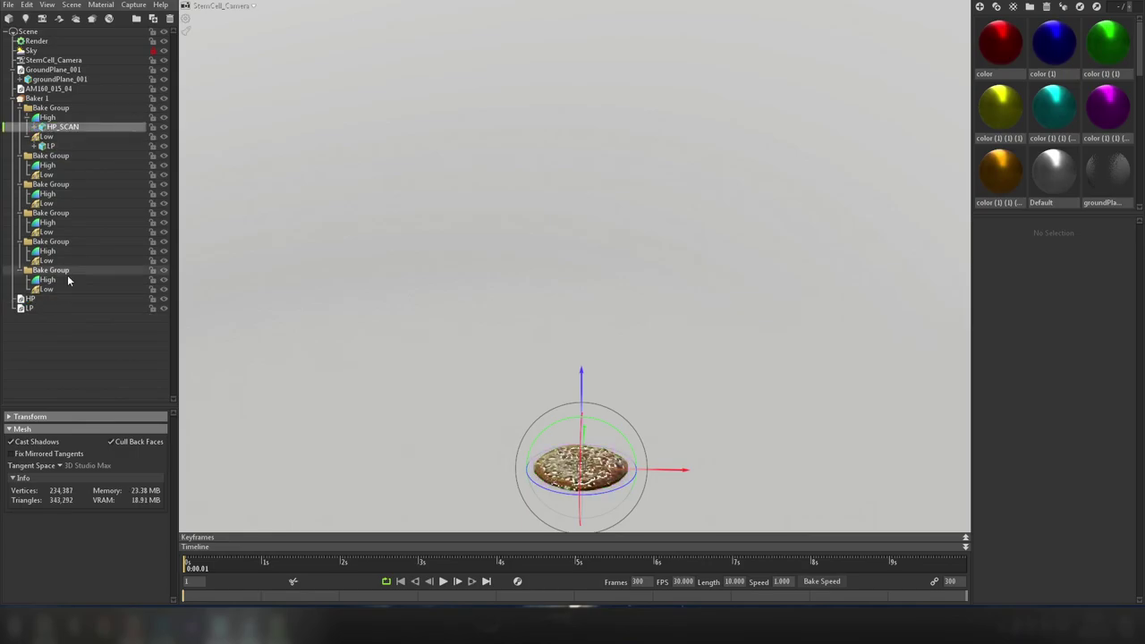
Select the Low cage and raise its Max Offset to 0.329.
left_click_drag(495, 294, 652, 375)
scroll(651, 375, "up", 5)
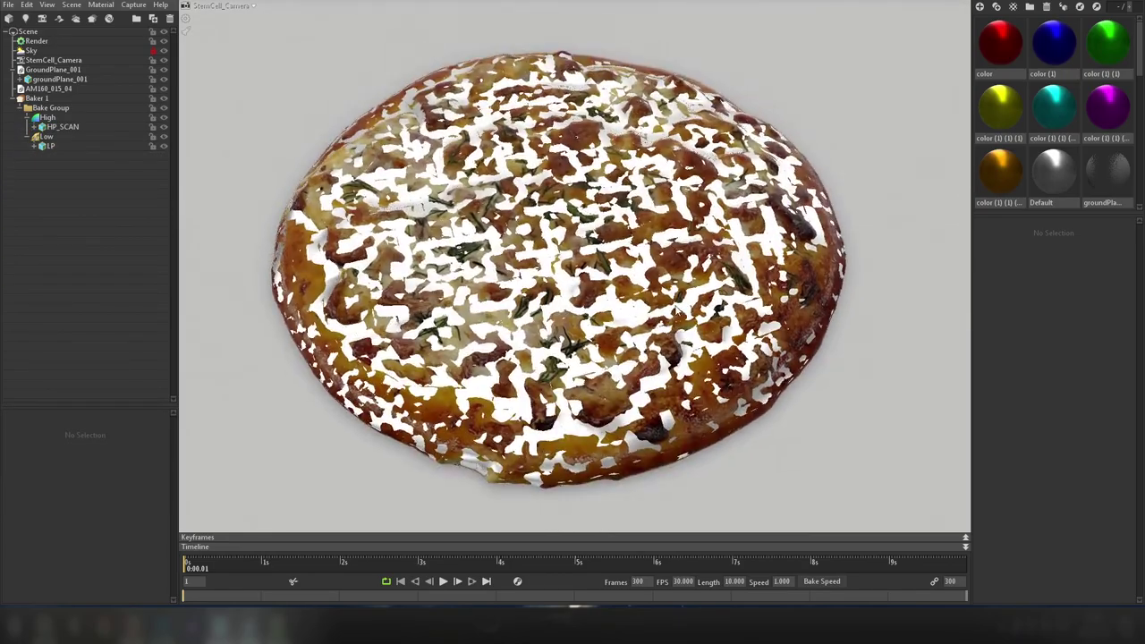
left_click(98, 137)
left_click_drag(299, 439, 799, 384)
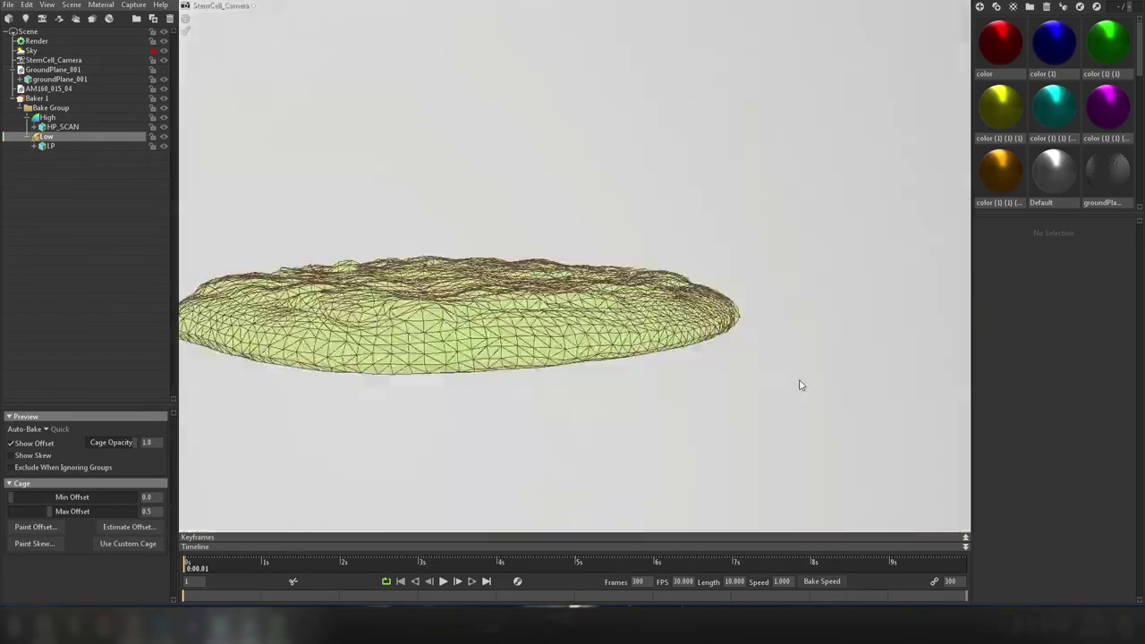
left_click_drag(37, 511, 53, 511)
mouse_move(536, 269)
left_mouse_down()
mouse_move(495, 438)
mouse_move(212, 189)
left_mouse_up()
Set the baker's tangent space to 3D Studio Max and open the recent scenes list.
left_click(36, 97)
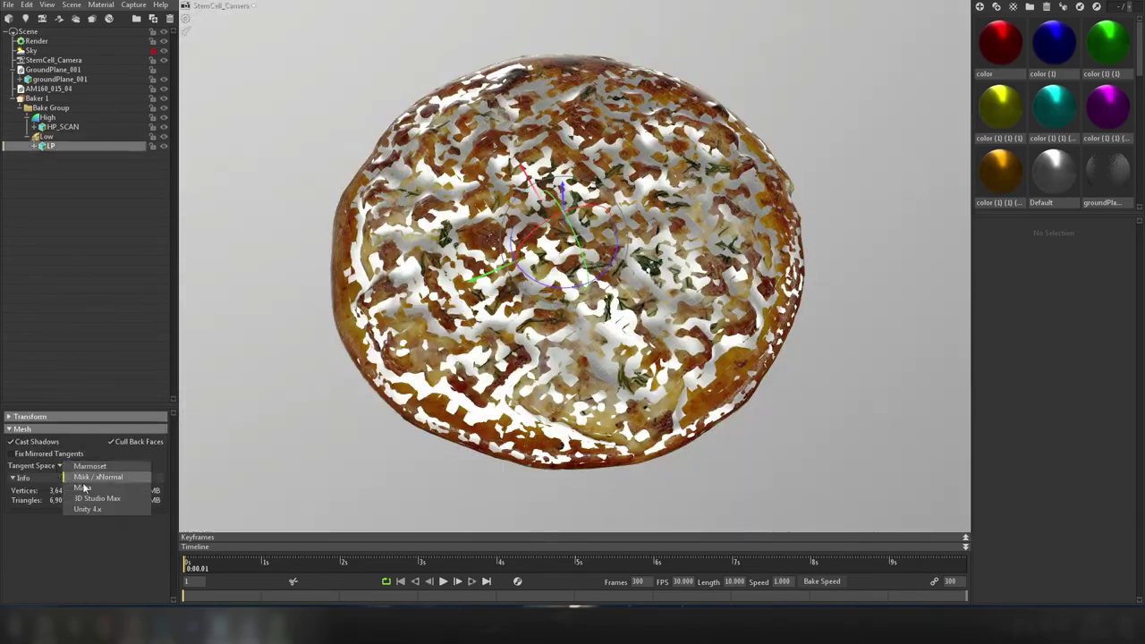
left_click(80, 480)
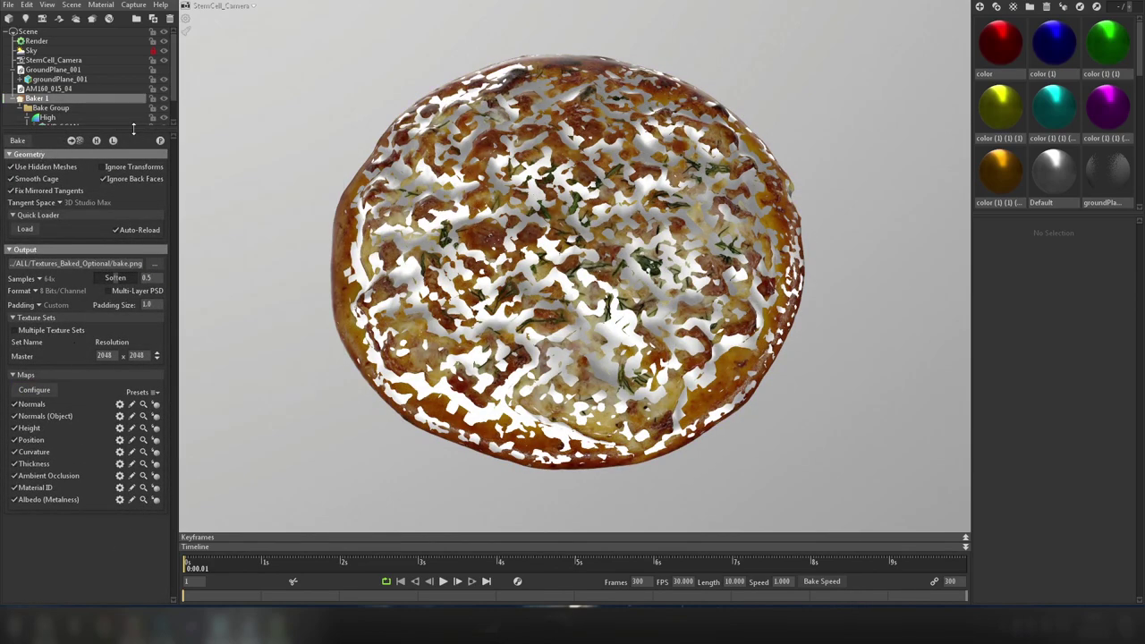
left_click(8, 4)
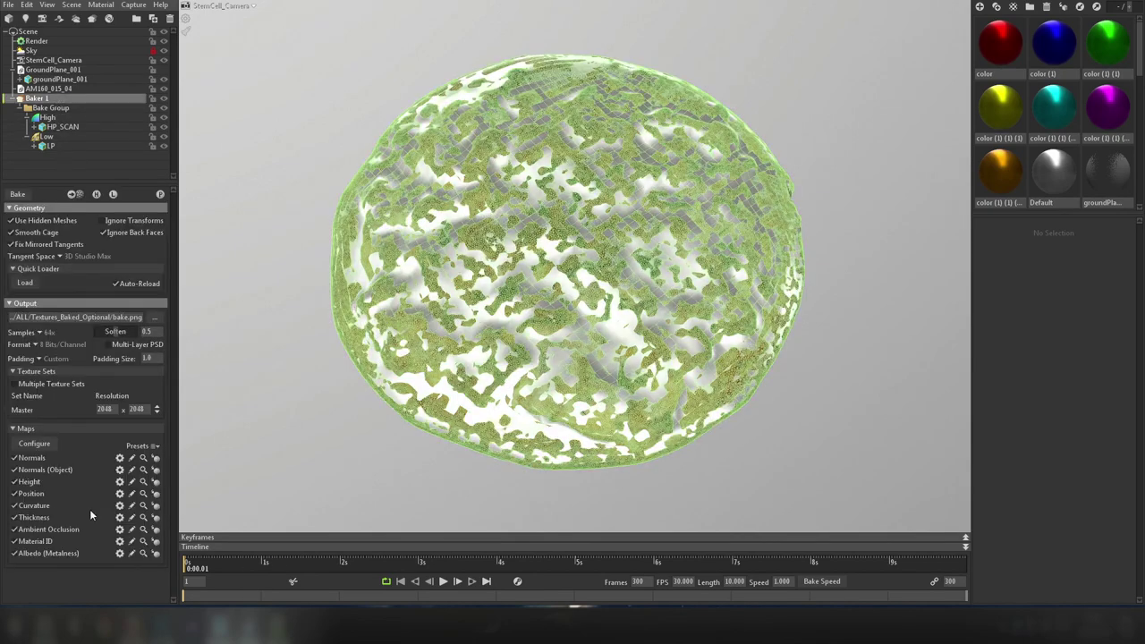
Preview the baked ambient occlusion, thickness, curvature, position, height and tangent-space normal maps.
left_click_drag(224, 190, 227, 189)
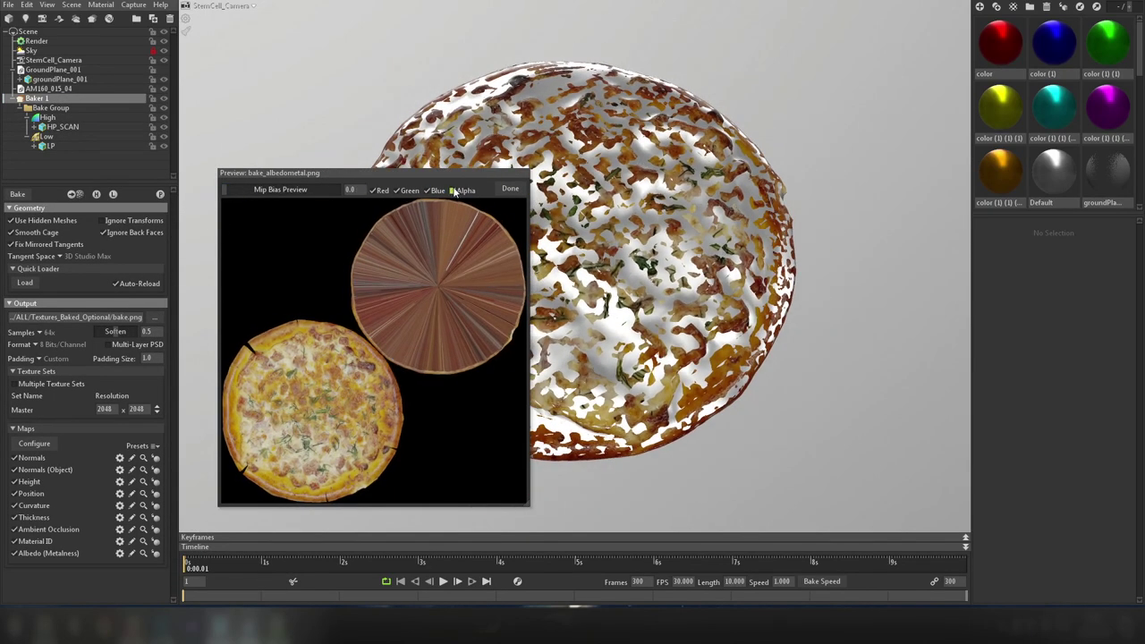
left_click(144, 531)
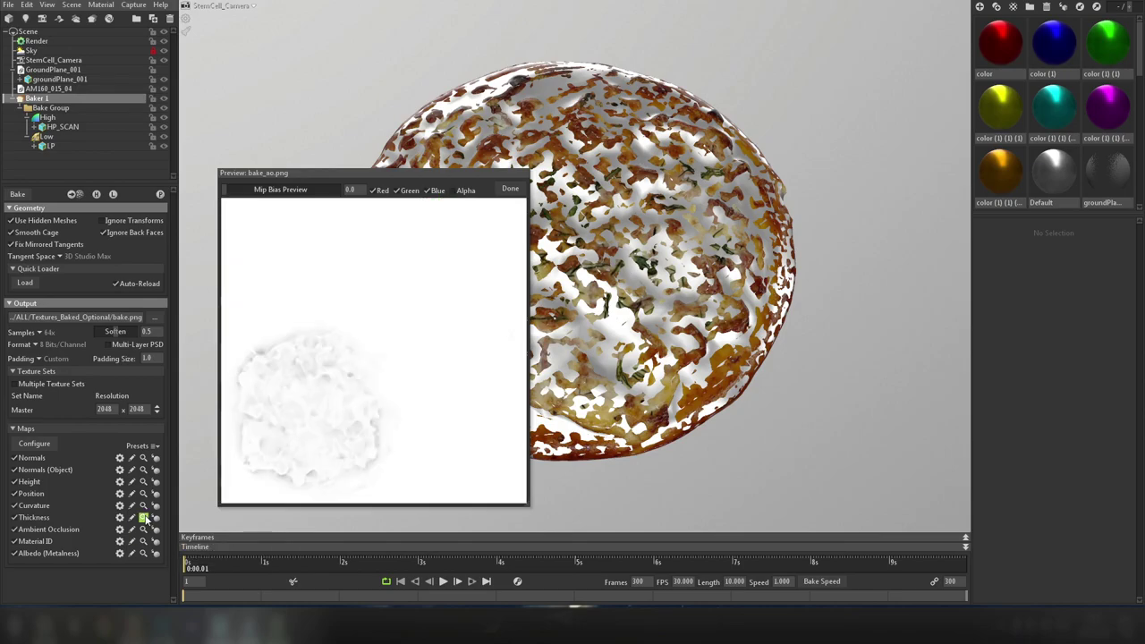
left_click(143, 517)
left_click(143, 506)
left_click(143, 493)
left_click(143, 481)
left_click(143, 458)
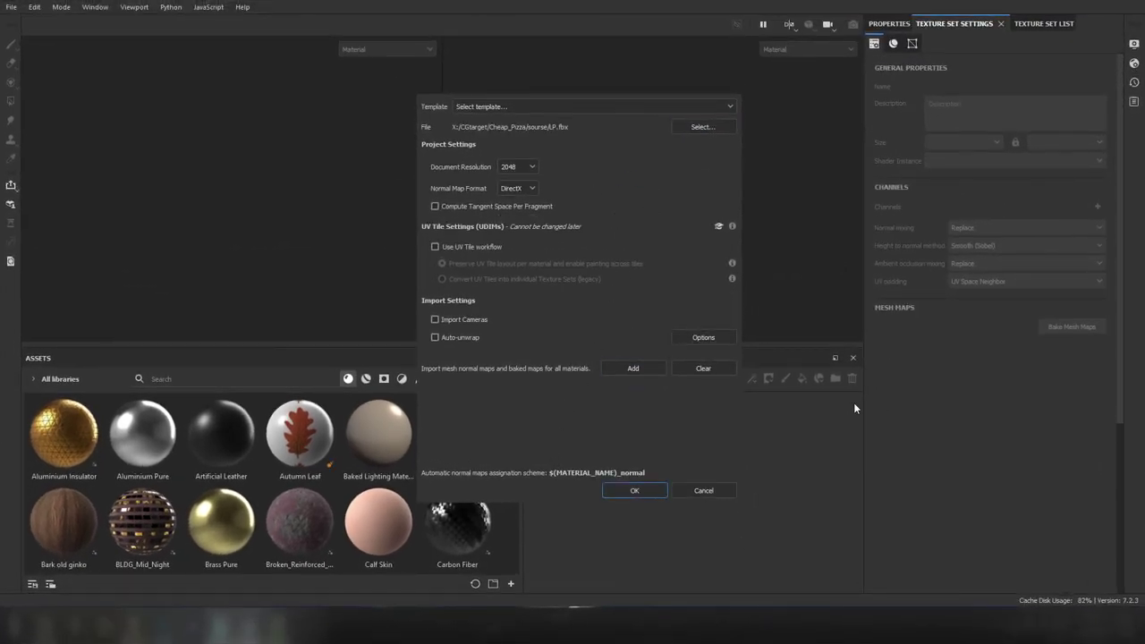
Create the project from the LP.fbx mesh and orbit to view the disc's underside.
left_click(631, 489)
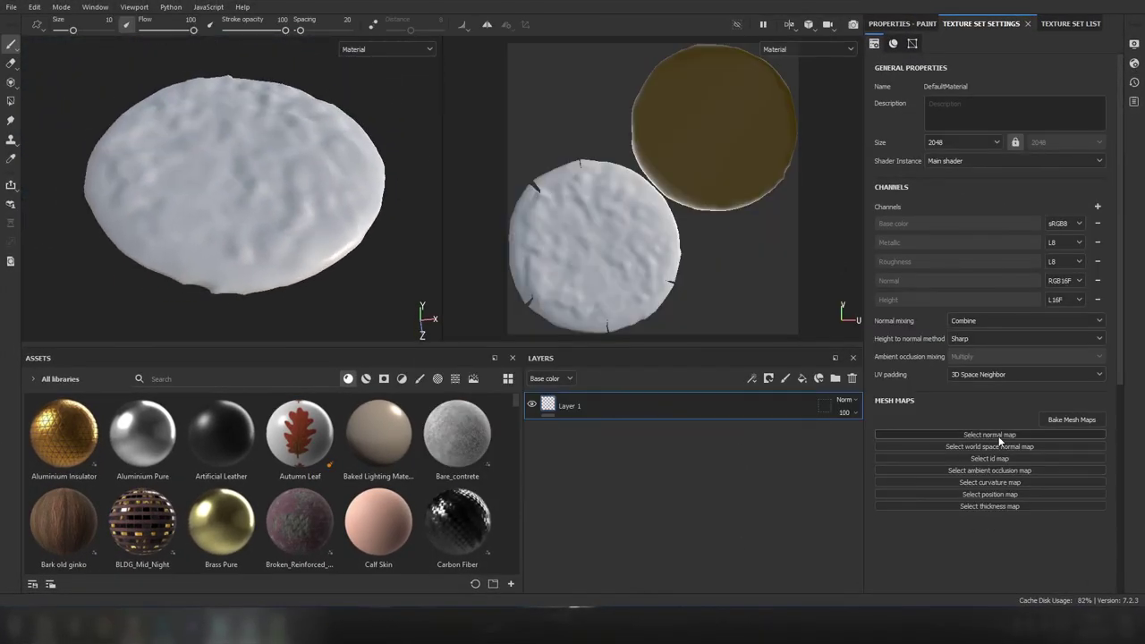
left_click_drag(205, 215, 332, 148, "alt")
right_click_drag(332, 148, 248, 248, "alt")
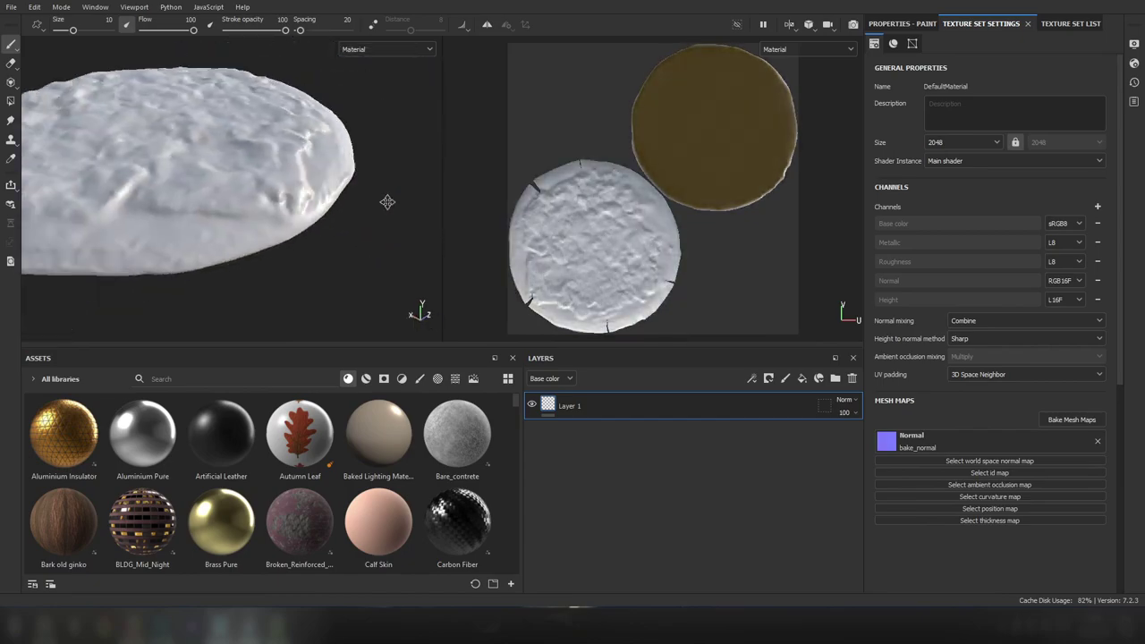
left_click_drag(248, 247, 397, 196, "alt")
right_click_drag(397, 195, 314, 215, "alt")
left_click_drag(314, 214, 263, 215, "alt")
Inspect the disc's surface detail, turning to a top-down view, then from an angle.
right_click_drag(263, 214, 248, 222, "alt")
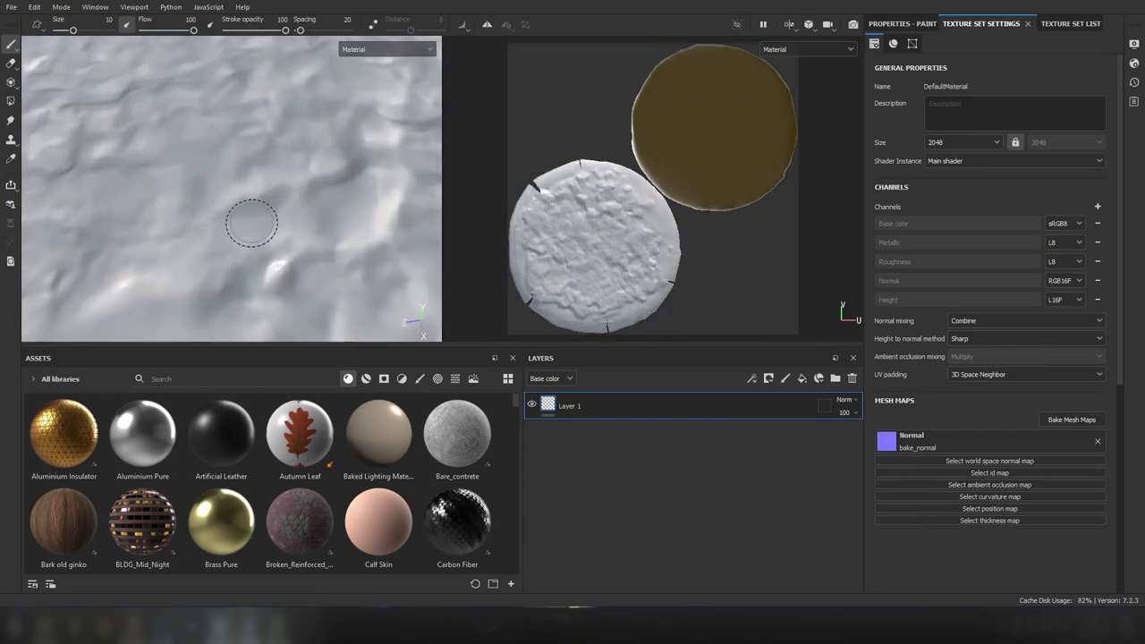
mouse_move(248, 223)
left_mouse_down("alt")
mouse_move(297, 190)
mouse_move(275, 292)
left_mouse_up("alt")
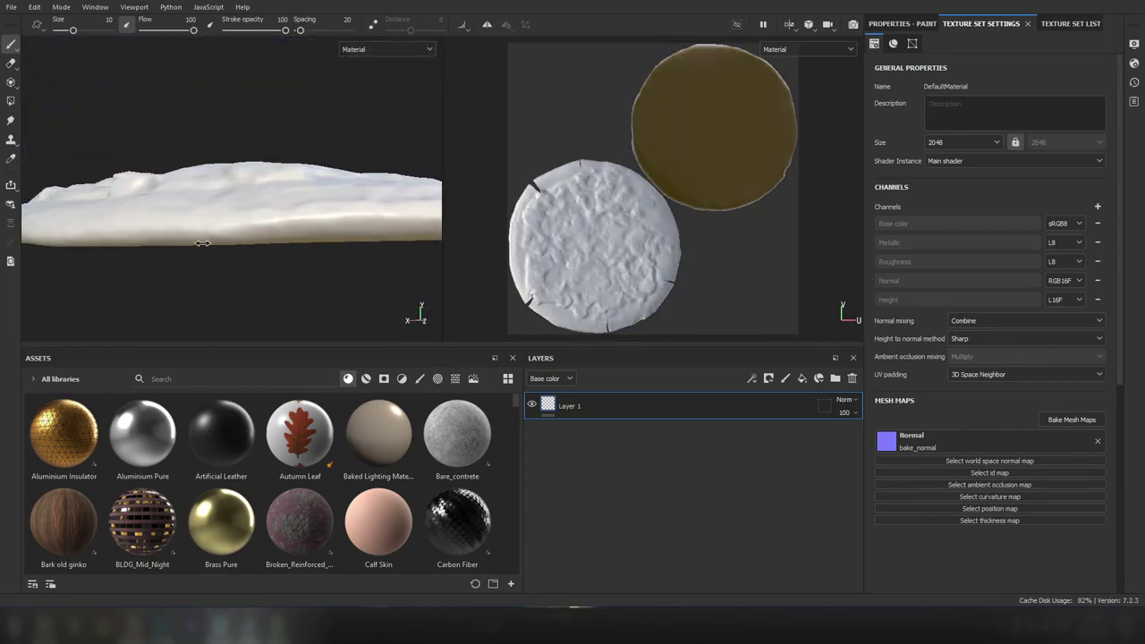
right_click_drag(274, 292, 123, 222, "alt")
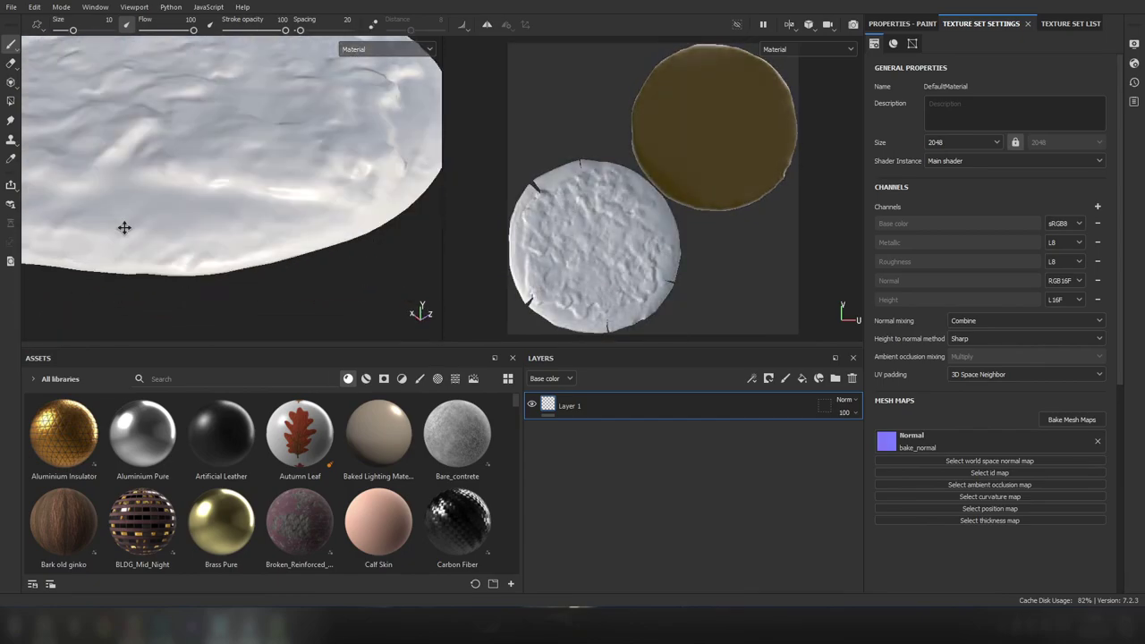
mouse_move(123, 222)
left_mouse_down("alt")
mouse_move(283, 224)
mouse_move(276, 164)
left_mouse_up("alt")
right_click_drag(277, 164, 296, 281, "alt")
mouse_move(296, 281)
left_mouse_down("alt")
mouse_move(224, 273)
mouse_move(357, 291)
mouse_move(384, 308)
left_mouse_up("alt")
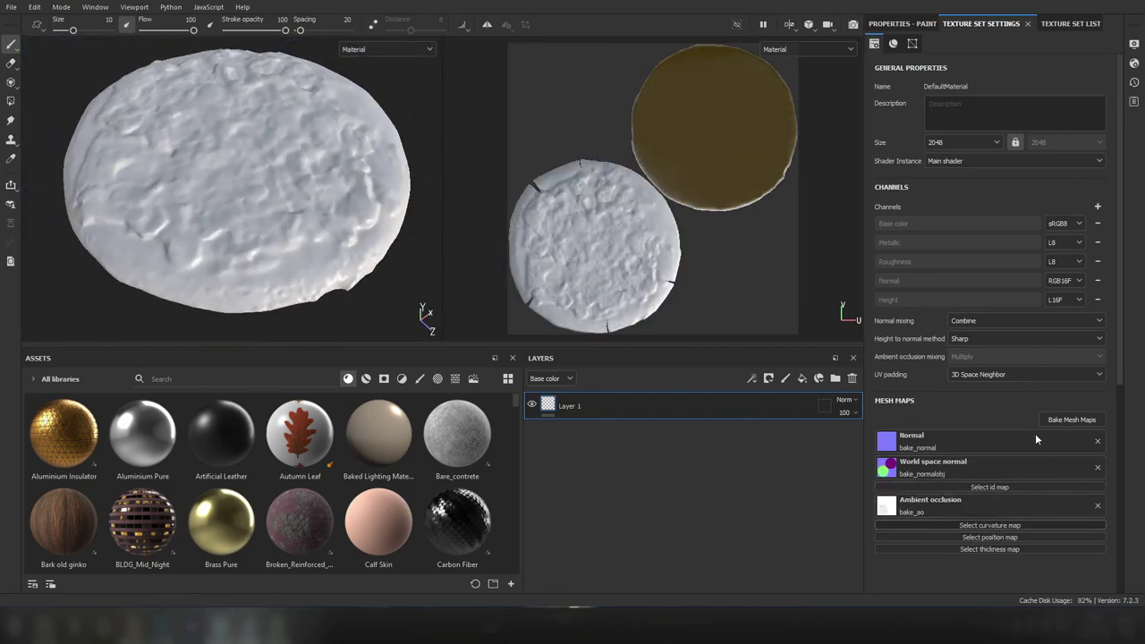
scroll(1020, 543, "up", 2)
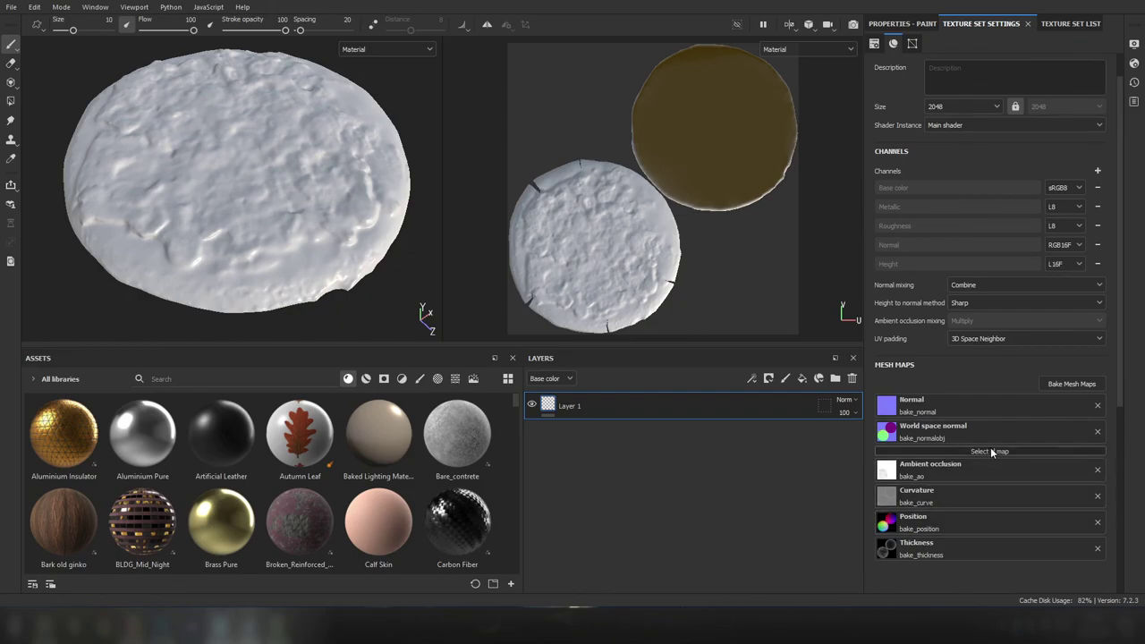
left_click_drag(215, 206, 228, 213, "alt")
mouse_move(323, 279)
left_mouse_down("alt")
mouse_move(237, 273)
mouse_move(301, 277)
left_mouse_up("alt")
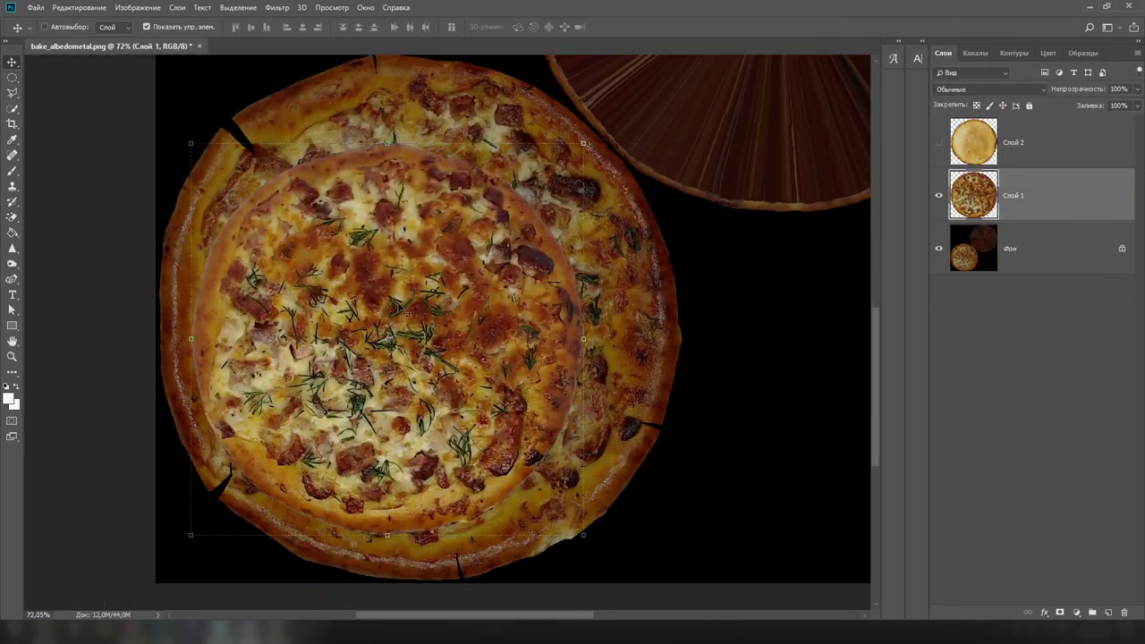
Move the inner pizza photo layer up and to the right.
left_click_drag(596, 547, 630, 530)
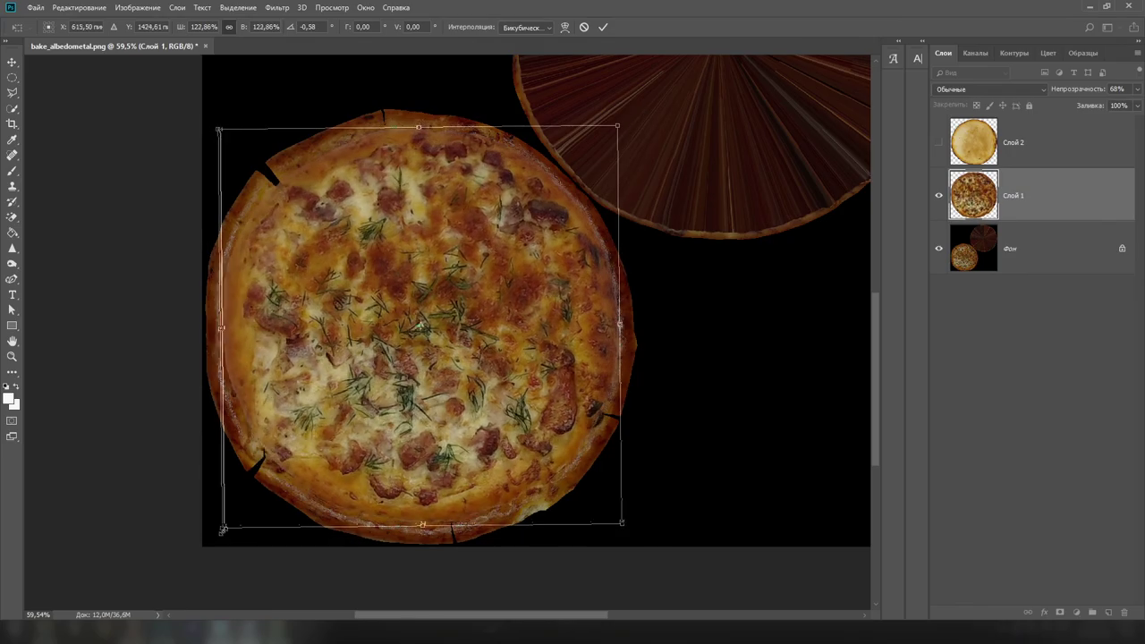
scroll(500, 186, "up", 5, "alt")
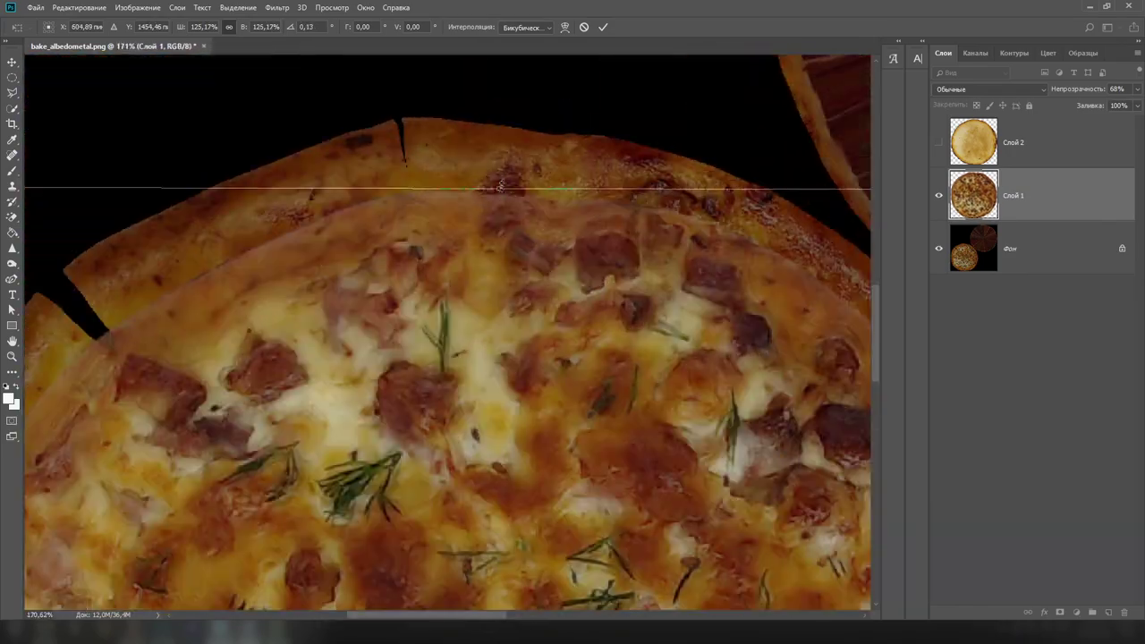
scroll(500, 176, "down", 3, "alt")
scroll(715, 358, "up", 4, "alt")
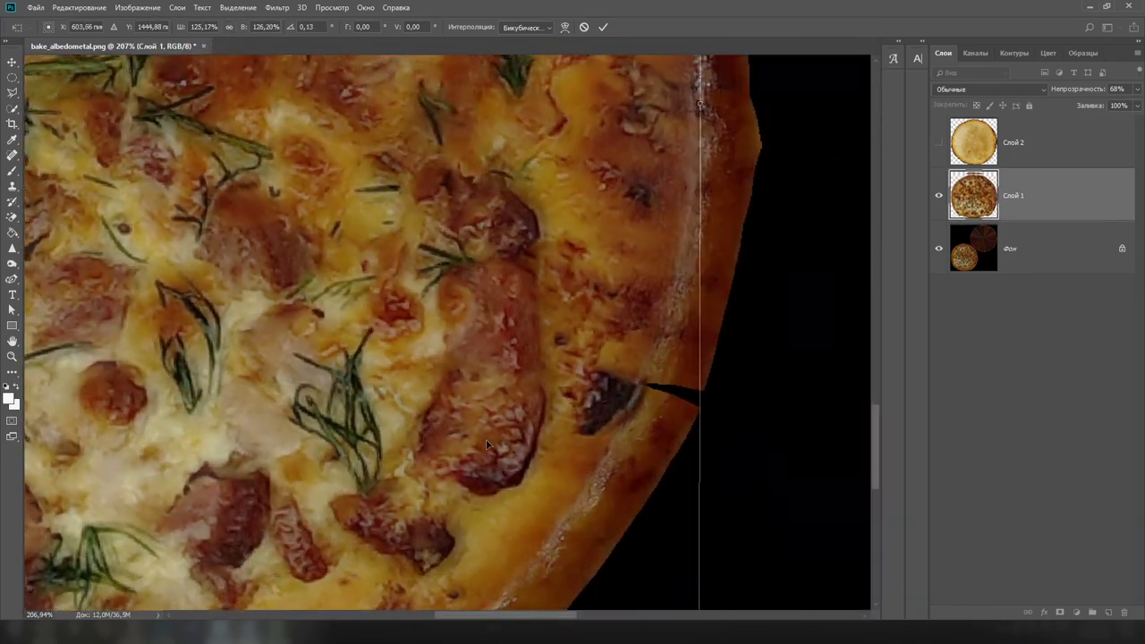
scroll(273, 394, "down", 3, "alt")
scroll(273, 393, "up", 3, "alt")
scroll(314, 233, "down", 5, "alt")
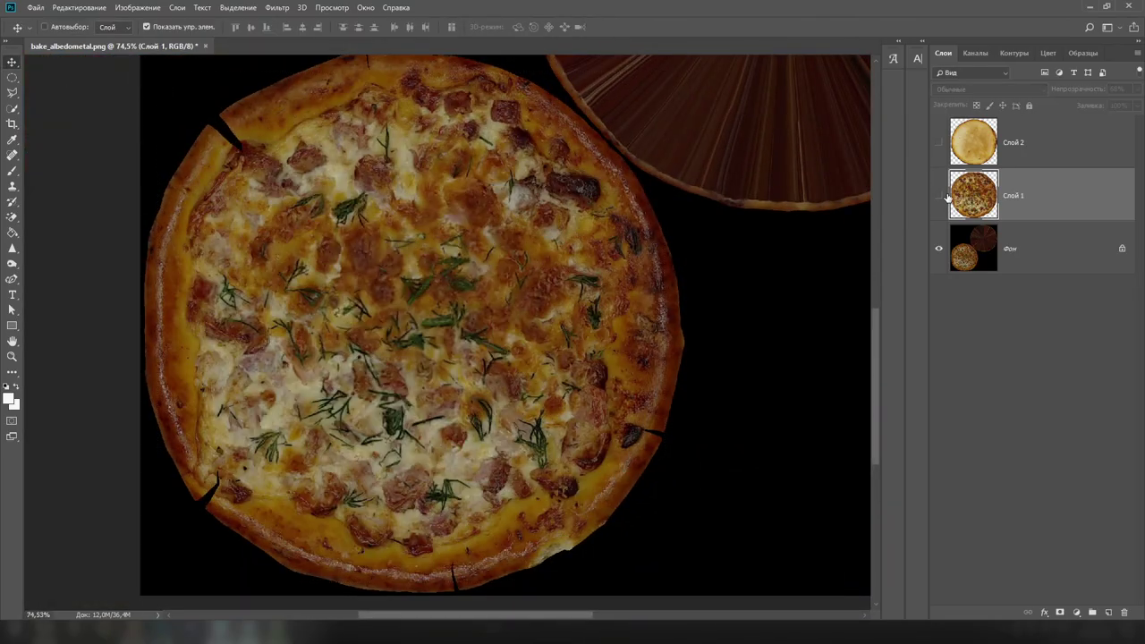
Warp the pizza photo layer into shape and commit the warp.
left_click(938, 195)
scroll(571, 468, "up", 3, "alt")
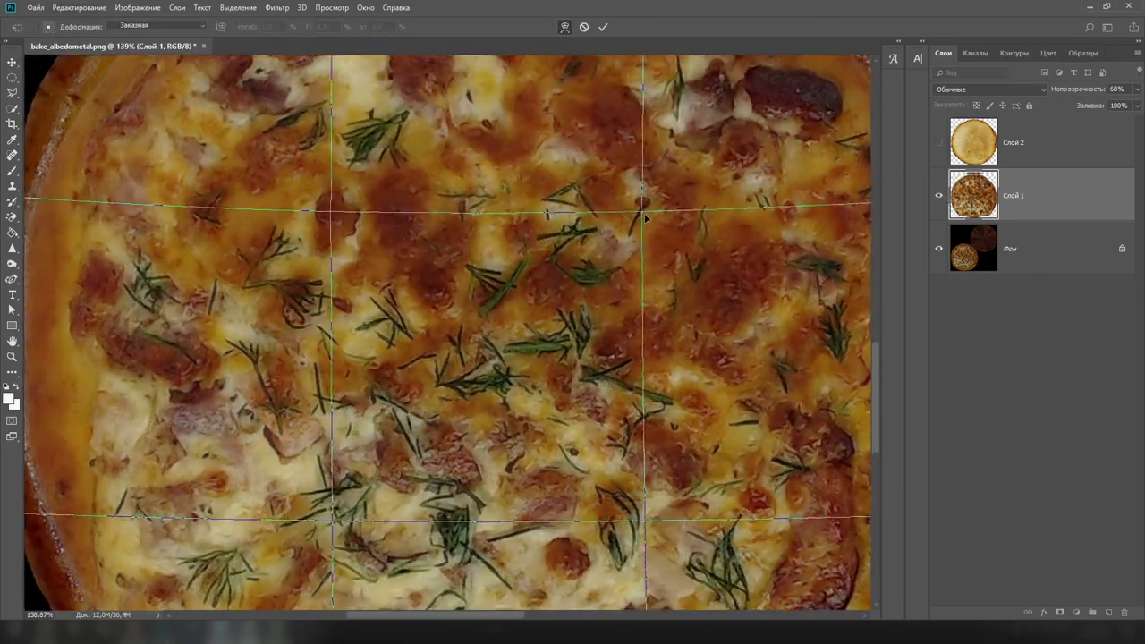
scroll(570, 467, "down", 3, "alt")
scroll(480, 575, "up", 4, "alt")
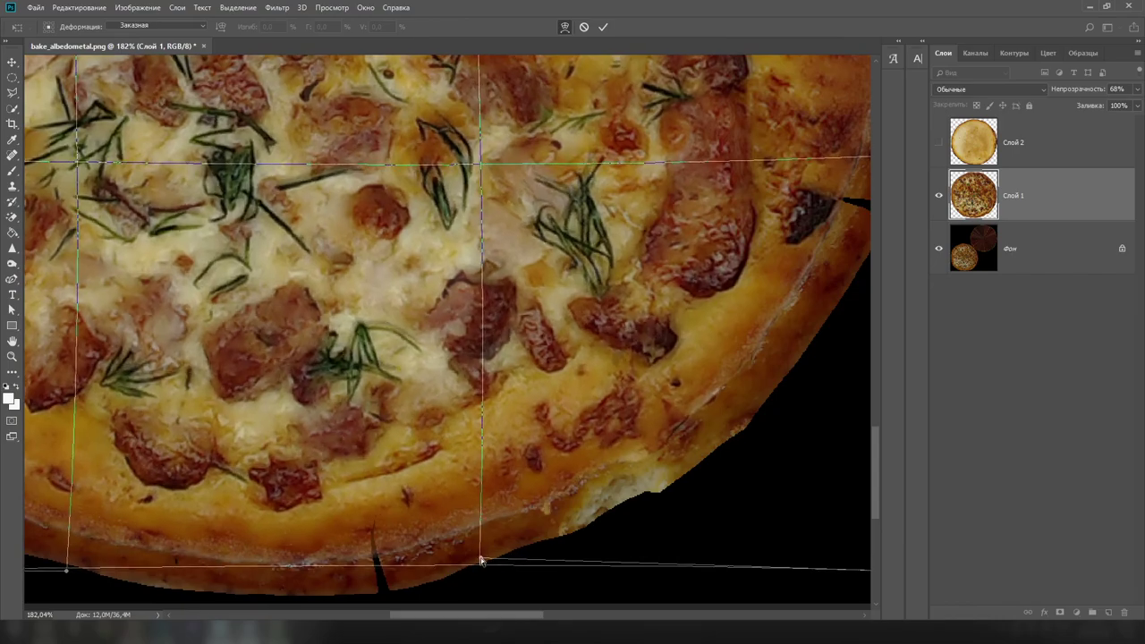
scroll(480, 561, "down", 3, "alt")
scroll(425, 145, "up", 2, "alt")
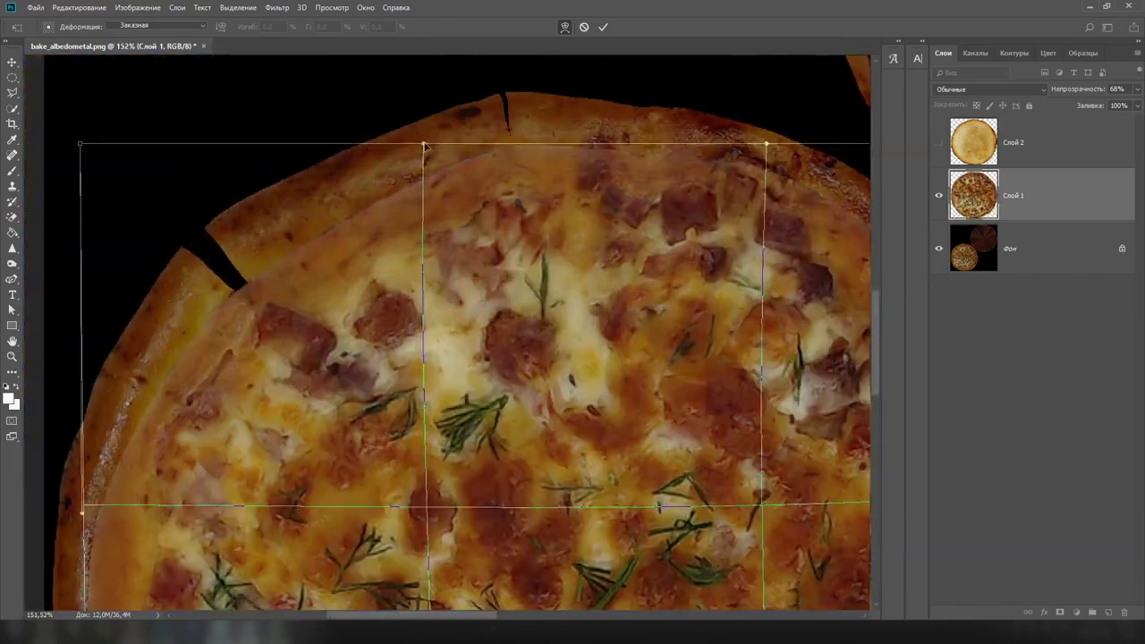
scroll(430, 509, "down", 2, "alt")
scroll(430, 510, "up", 1, "alt")
scroll(430, 509, "down", 3, "alt")
key("Return")
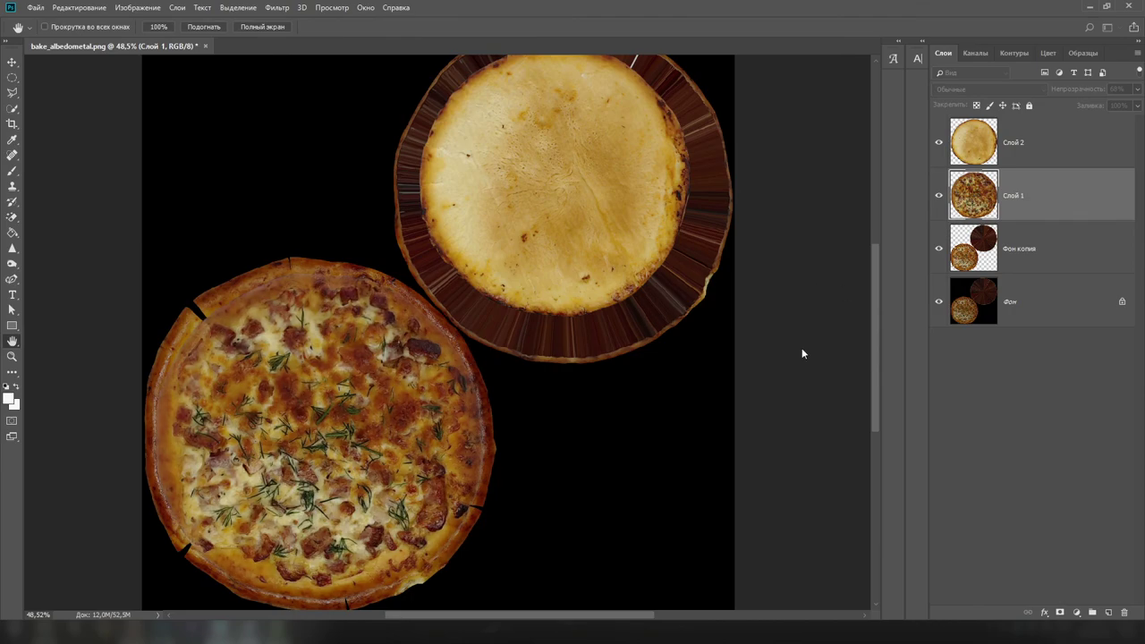
Mask away the pizza layer's edge in a full ring around the rim.
scroll(447, 271, "down", 1, "alt")
scroll(539, 349, "up", 2, "alt")
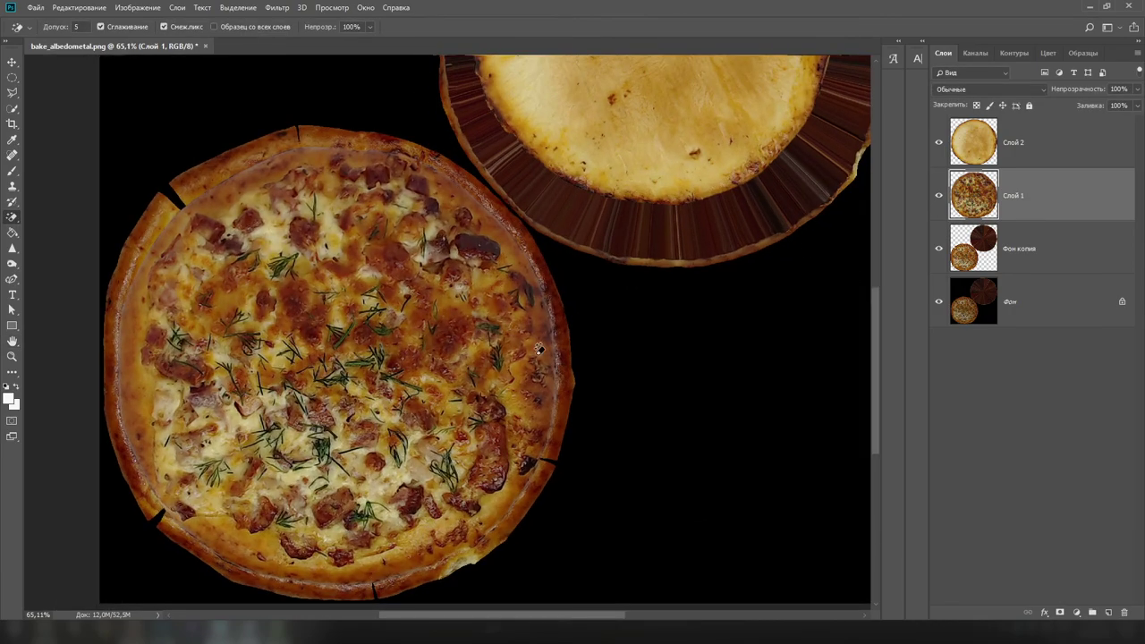
left_click_drag(540, 403, 510, 537)
scroll(387, 615, "down", 1, "alt")
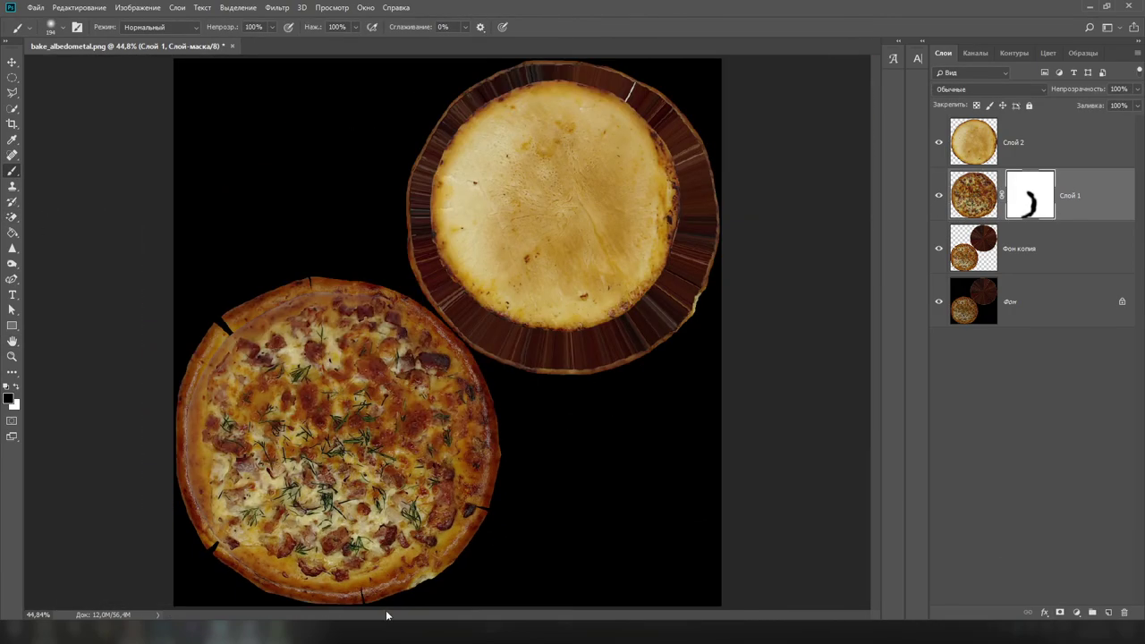
left_click_drag(188, 409, 391, 277)
scroll(299, 491, "up", 2, "alt")
scroll(345, 572, "down", 1, "alt")
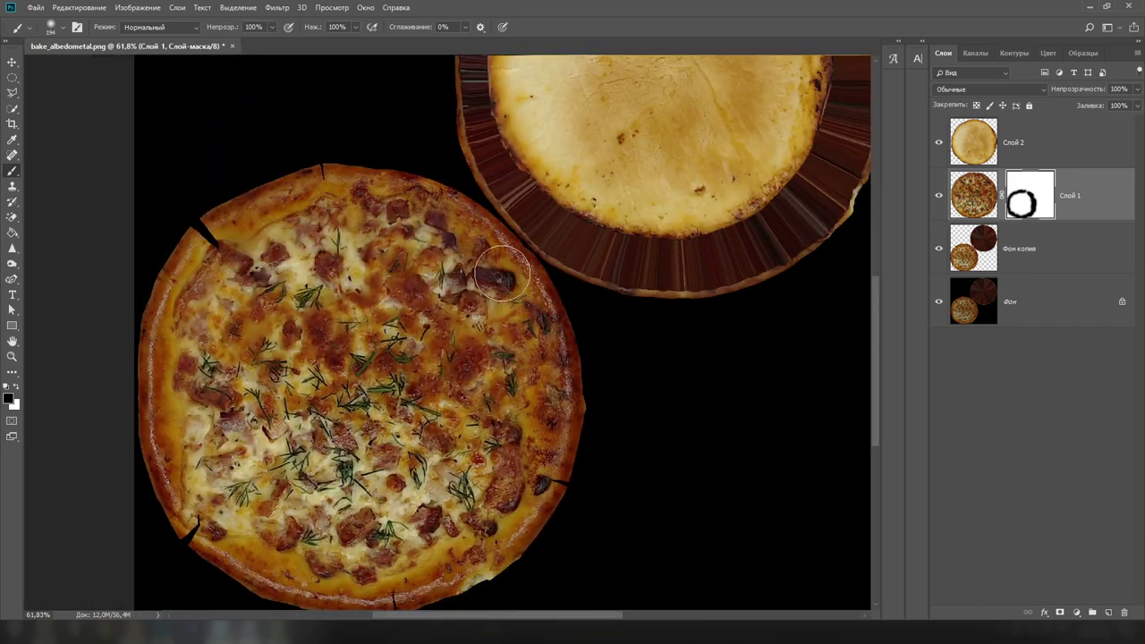
Hide and re-show the pizza layer to compare it with the layers below.
left_click(938, 195)
left_click(940, 196)
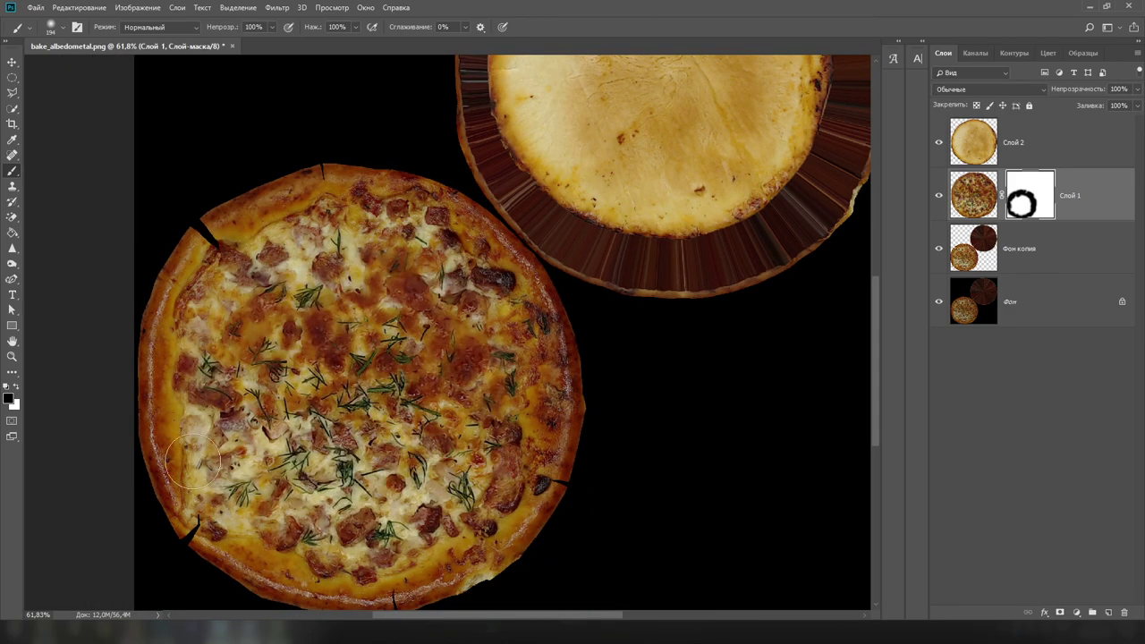
scroll(350, 358, "right", 1, "ctrl")
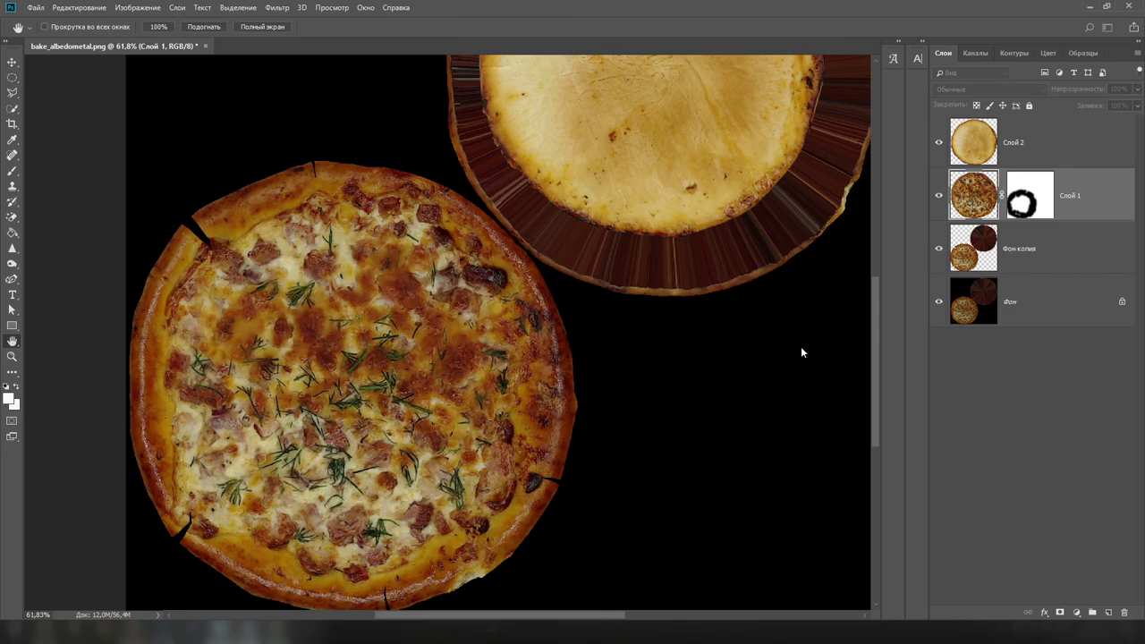
scroll(409, 362, "down", 1, "alt")
Scale the underside photo over the smeared rim and warp it into place.
scroll(592, 146, "up", 2, "alt")
left_click_drag(617, 474, 647, 518)
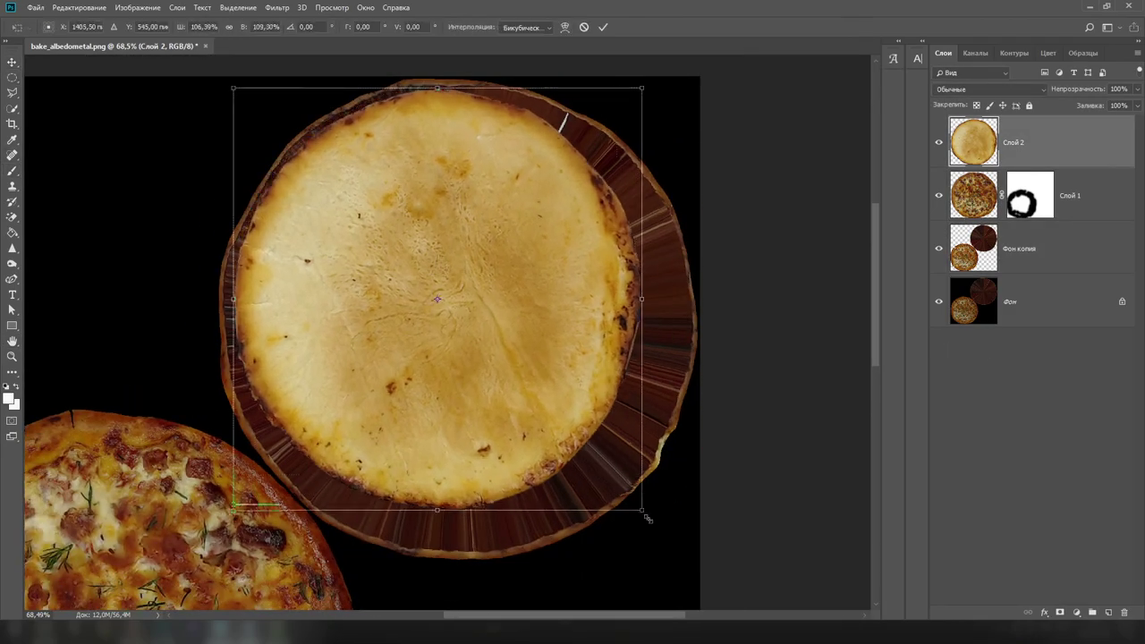
scroll(226, 317, "up", 2, "alt")
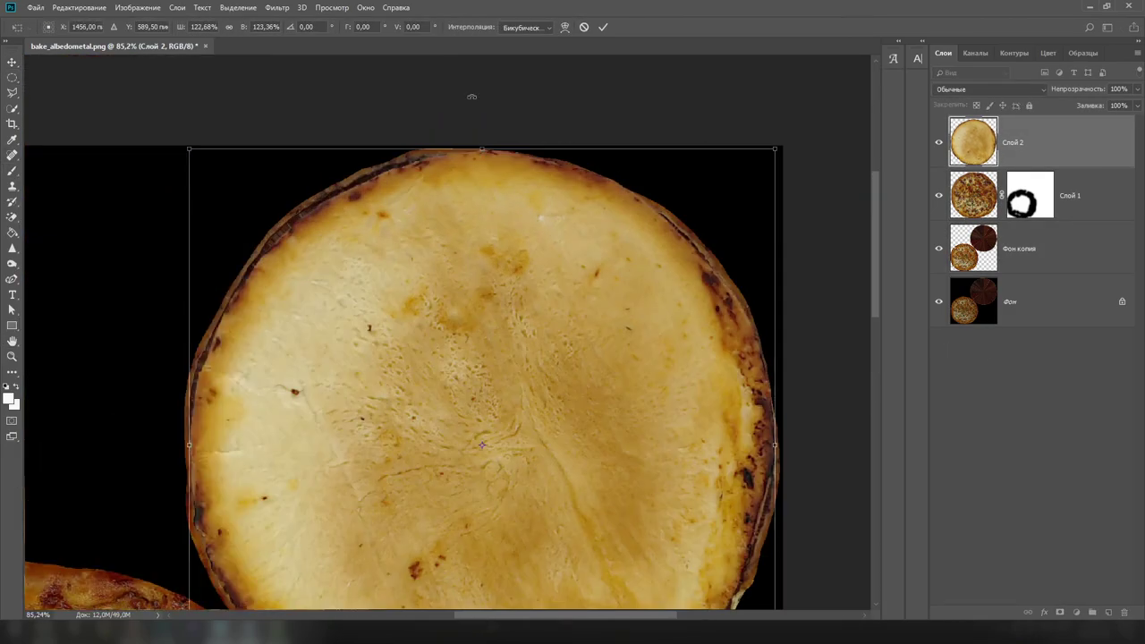
scroll(226, 317, "down", 3, "alt")
left_click(564, 27)
scroll(230, 163, "up", 3, "alt")
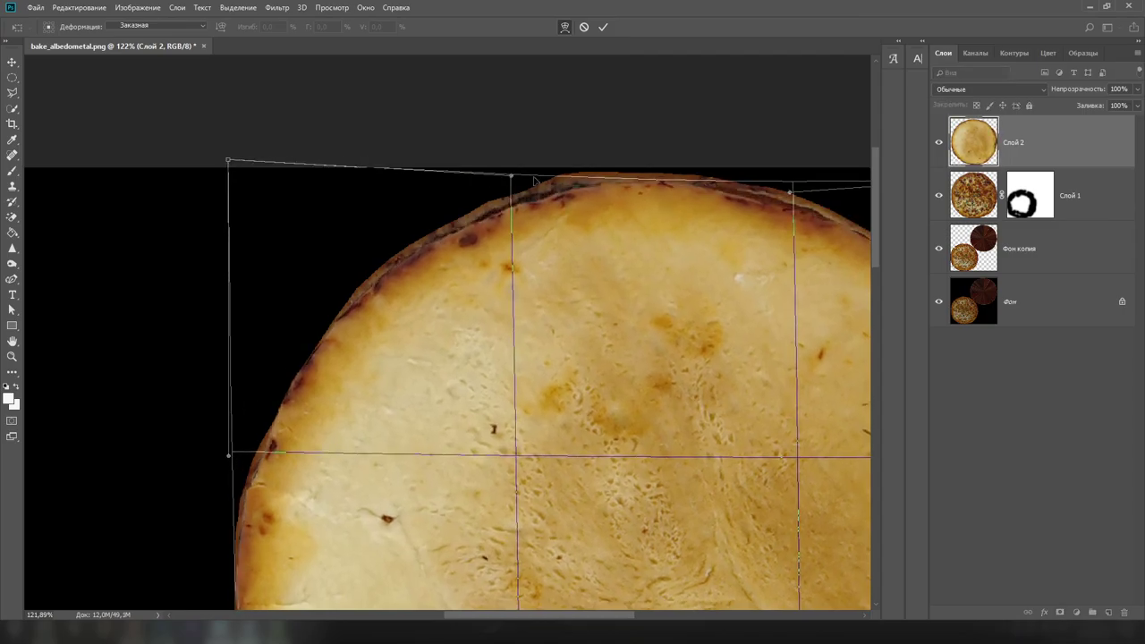
scroll(158, 400, "down", 5)
scroll(651, 286, "right", 5)
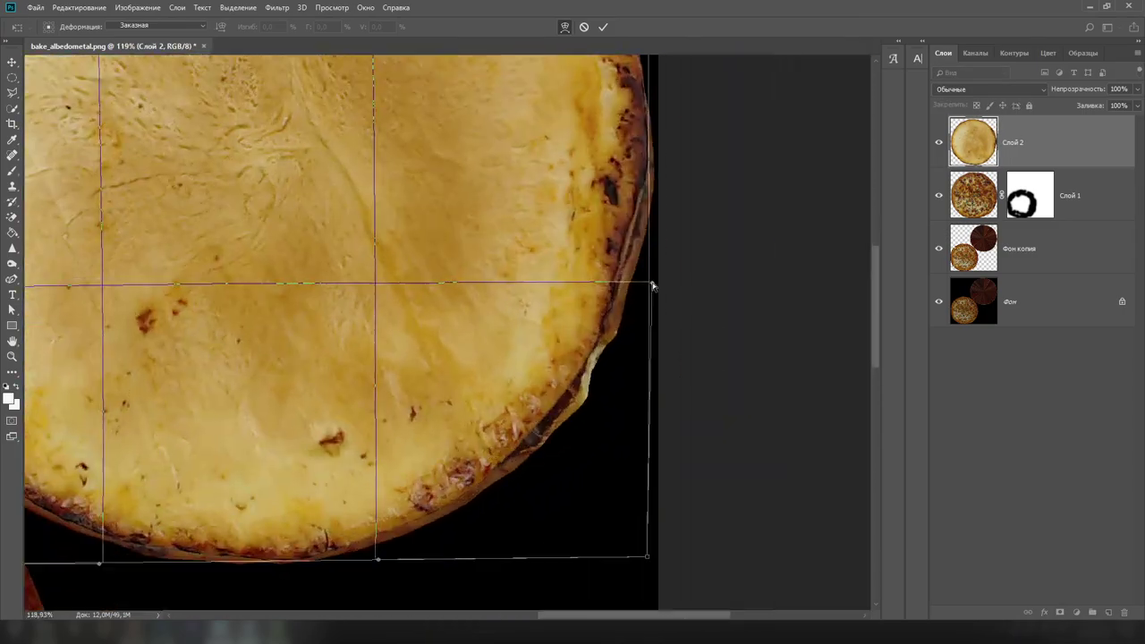
scroll(652, 286, "up", 5)
scroll(652, 286, "up", 3)
scroll(633, 107, "left", 3)
scroll(633, 83, "down", 2, "alt")
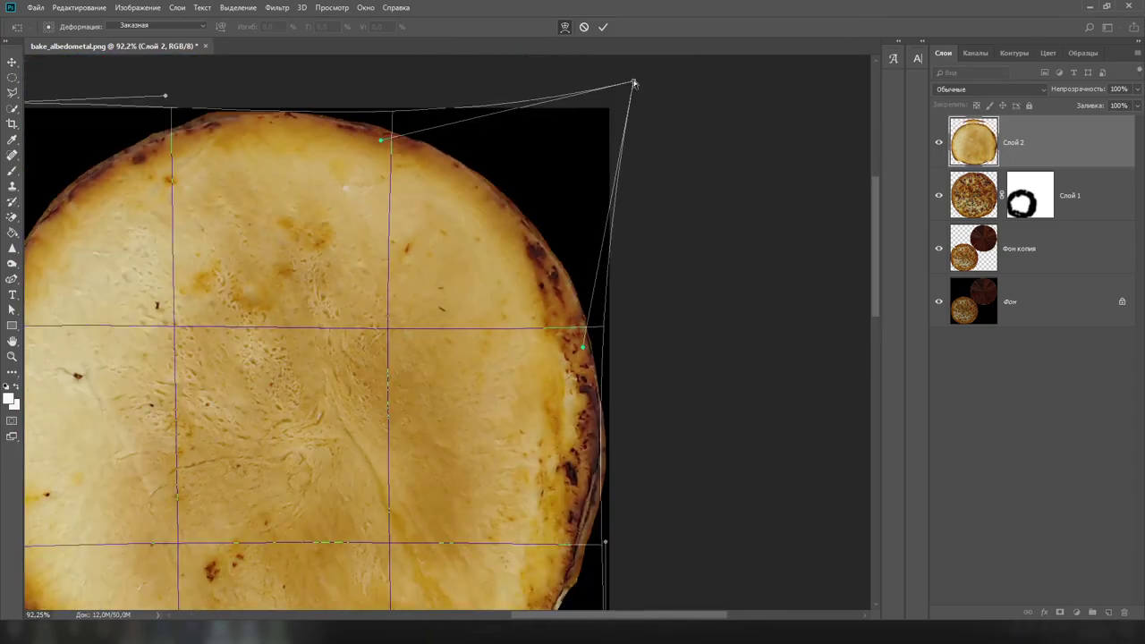
scroll(633, 84, "down", 3)
scroll(633, 83, "down", 2, "alt")
key("Return")
Stretch the underside photo slightly wider on the right.
scroll(356, 368, "down", 2, "alt")
scroll(356, 368, "up", 4, "alt")
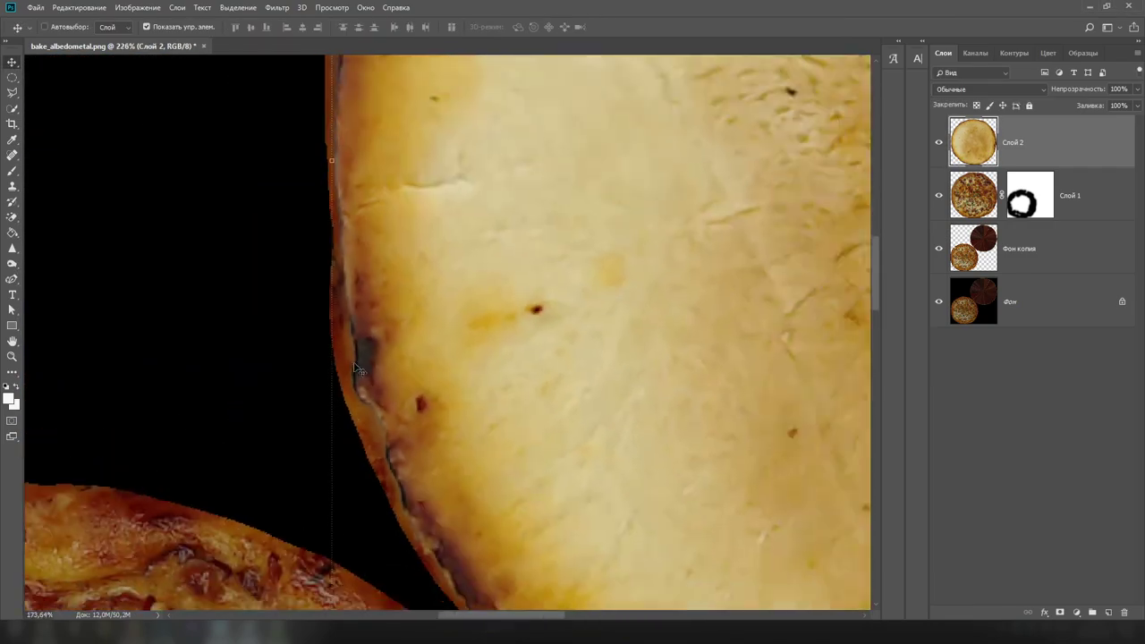
scroll(356, 368, "up", 2, "alt")
scroll(322, 343, "down", 3, "alt")
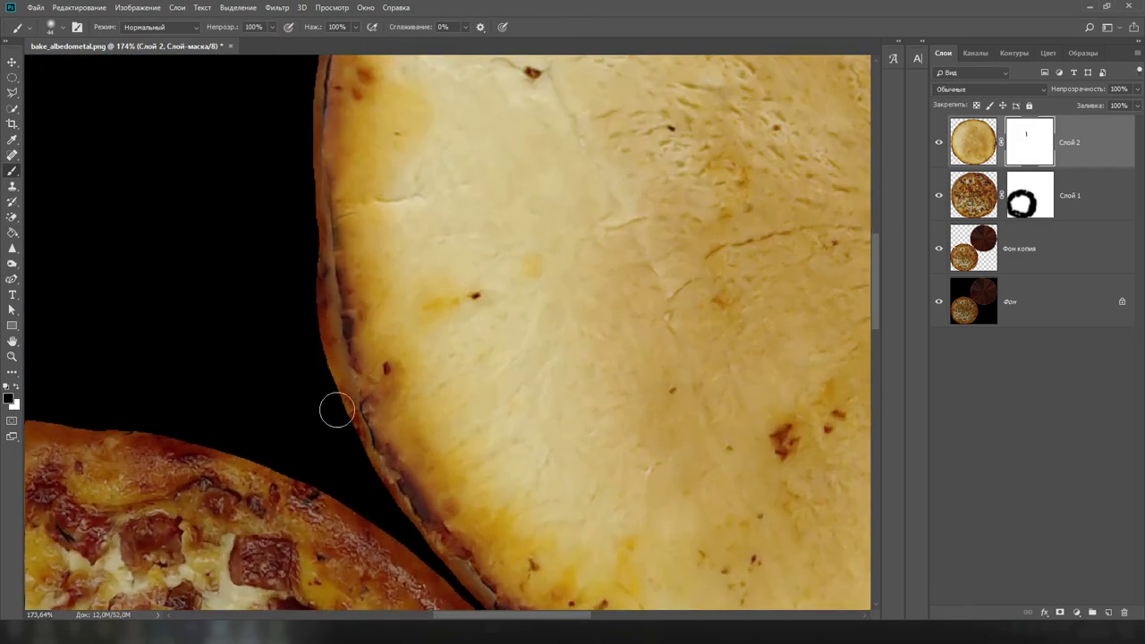
scroll(348, 293, "up", 2, "alt")
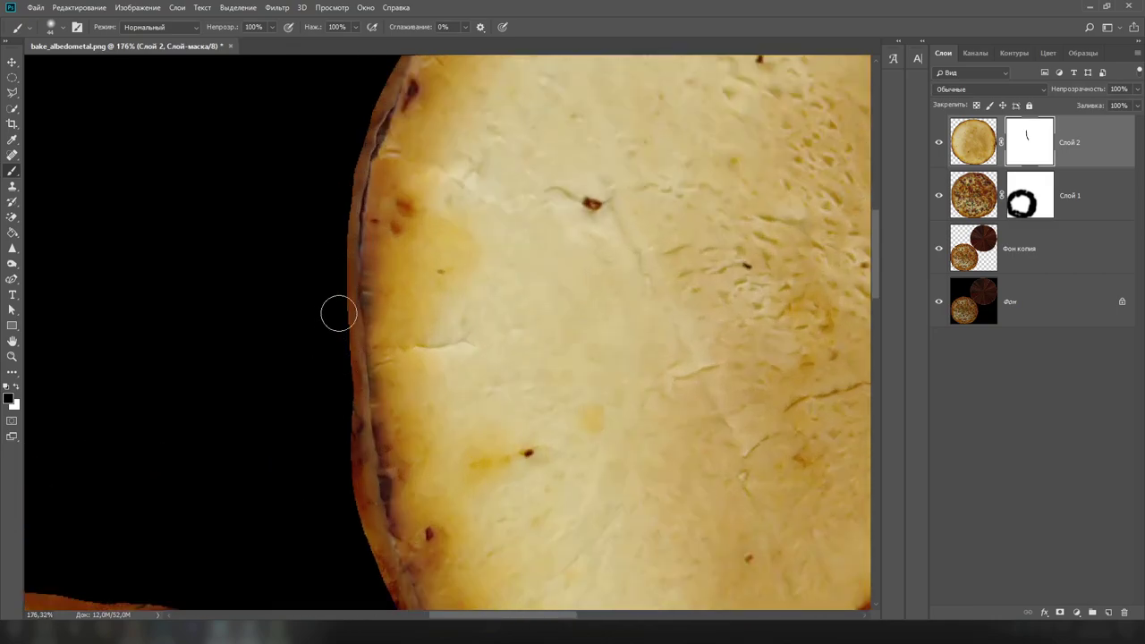
scroll(338, 313, "down", 3, "alt")
scroll(337, 313, "up", 1, "alt")
key("ctrl+t")
left_click_drag(637, 383, 641, 383)
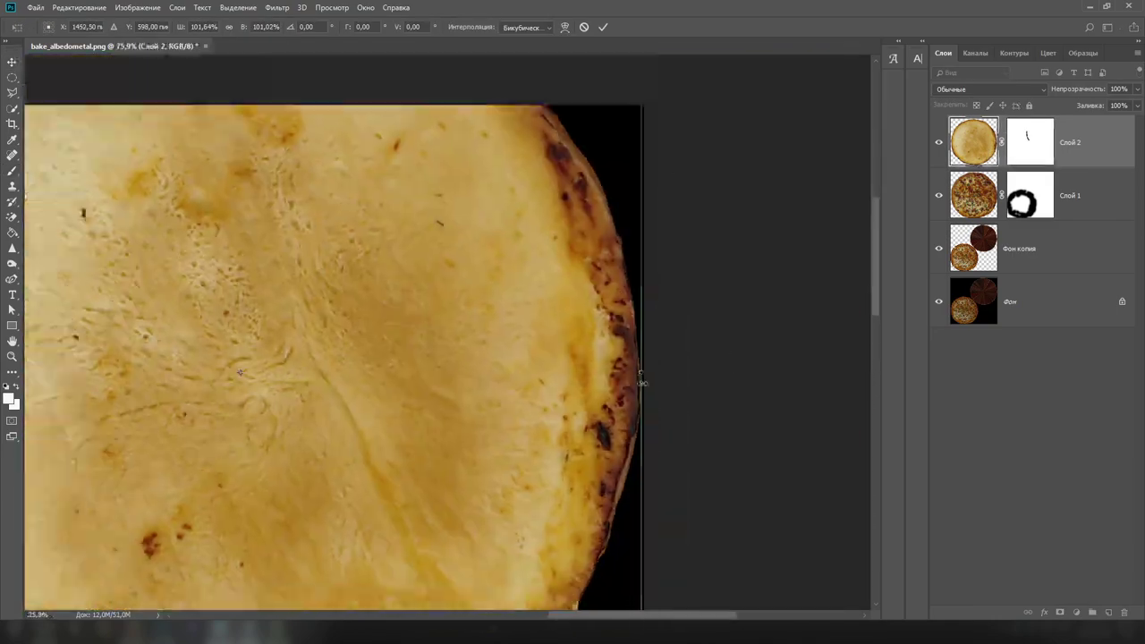
key("Return")
scroll(641, 382, "down", 3, "alt")
scroll(588, 241, "up", 3, "alt")
Paint the crust layer's mask edges with the Brush tool.
key("b")
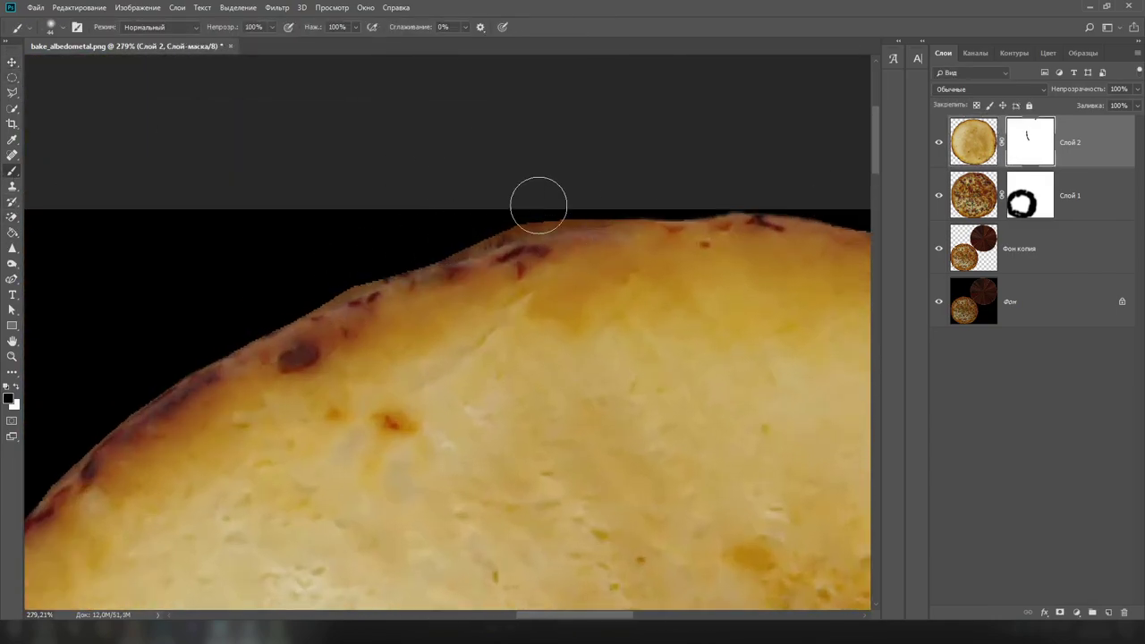
scroll(248, 314, "down", 2, "alt")
scroll(472, 278, "up", 2, "alt")
scroll(491, 263, "down", 1, "alt")
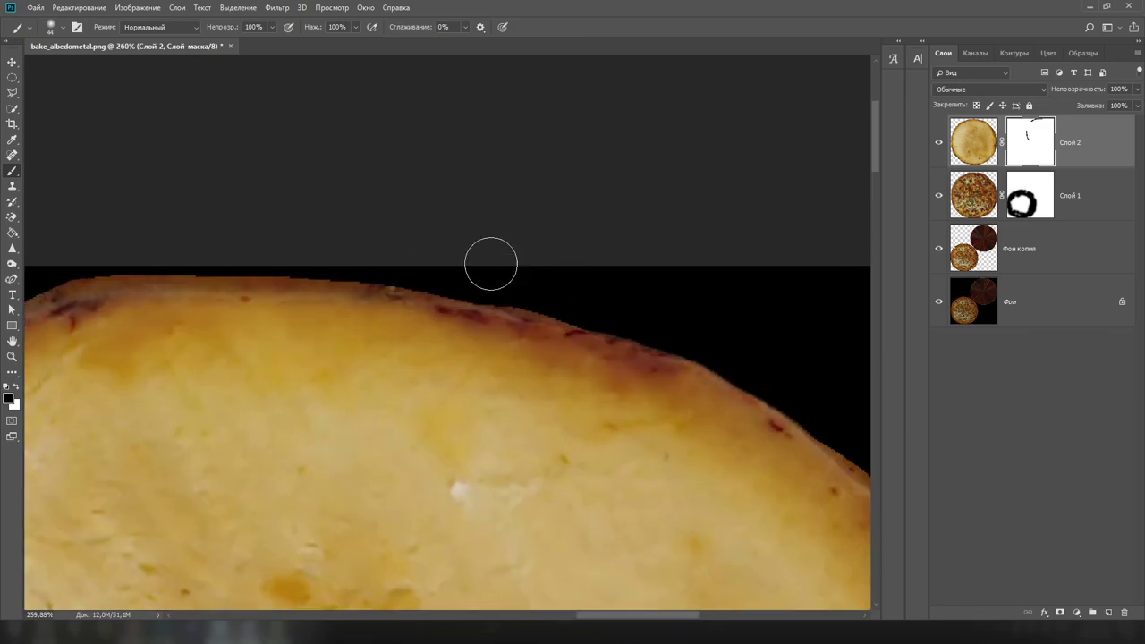
scroll(460, 266, "down", 1, "alt")
scroll(439, 299, "down", 1, "alt")
scroll(603, 408, "up", 3, "alt")
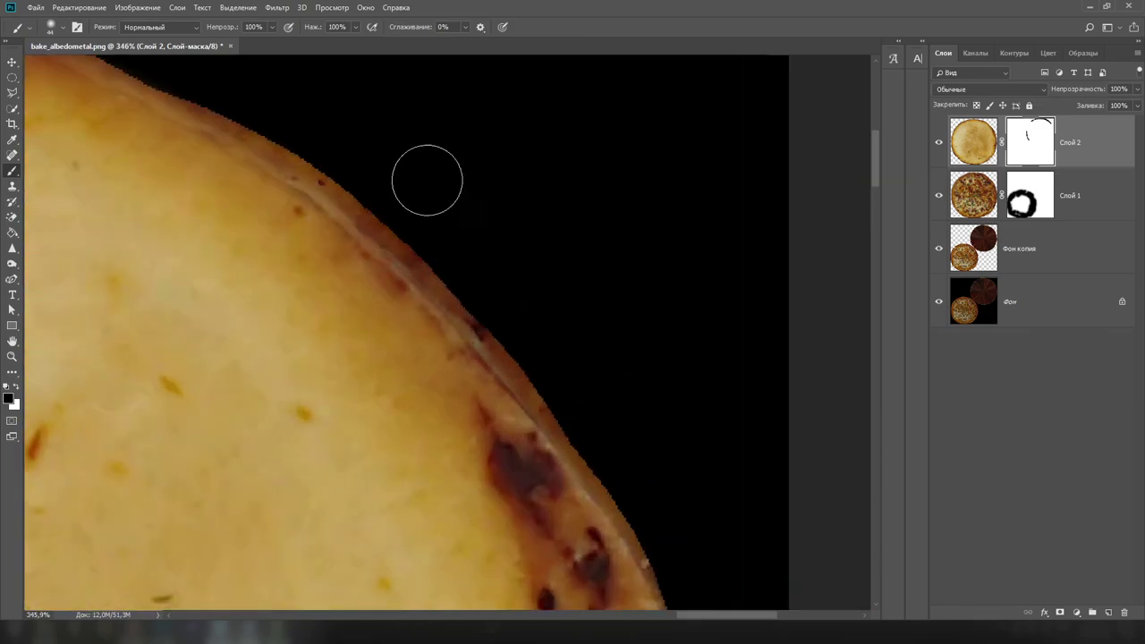
scroll(424, 179, "down", 1, "alt")
scroll(509, 368, "up", 1, "alt")
scroll(497, 419, "down", 1, "alt")
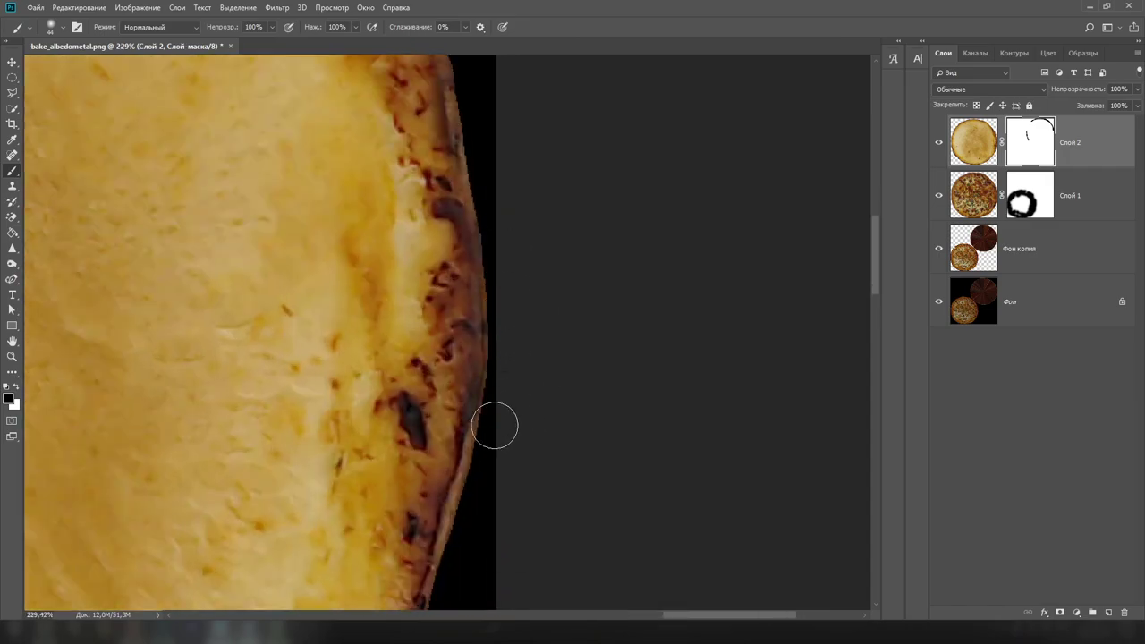
scroll(479, 385, "down", 2, "alt")
scroll(305, 546, "down", 1, "alt")
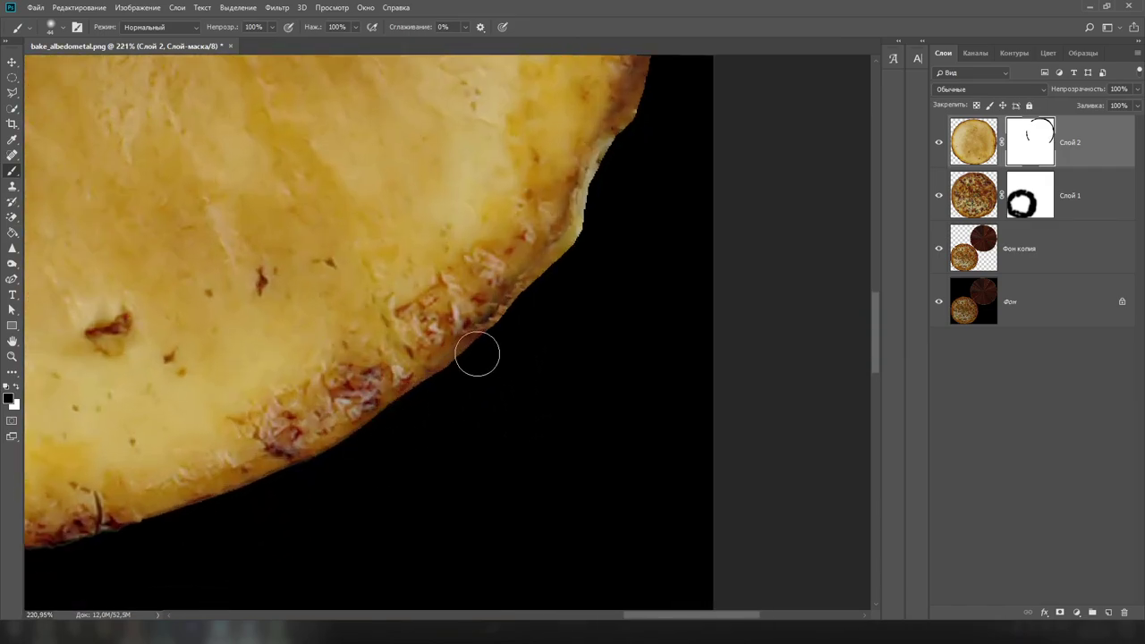
scroll(475, 352, "down", 1, "alt")
scroll(551, 402, "up", 1, "alt")
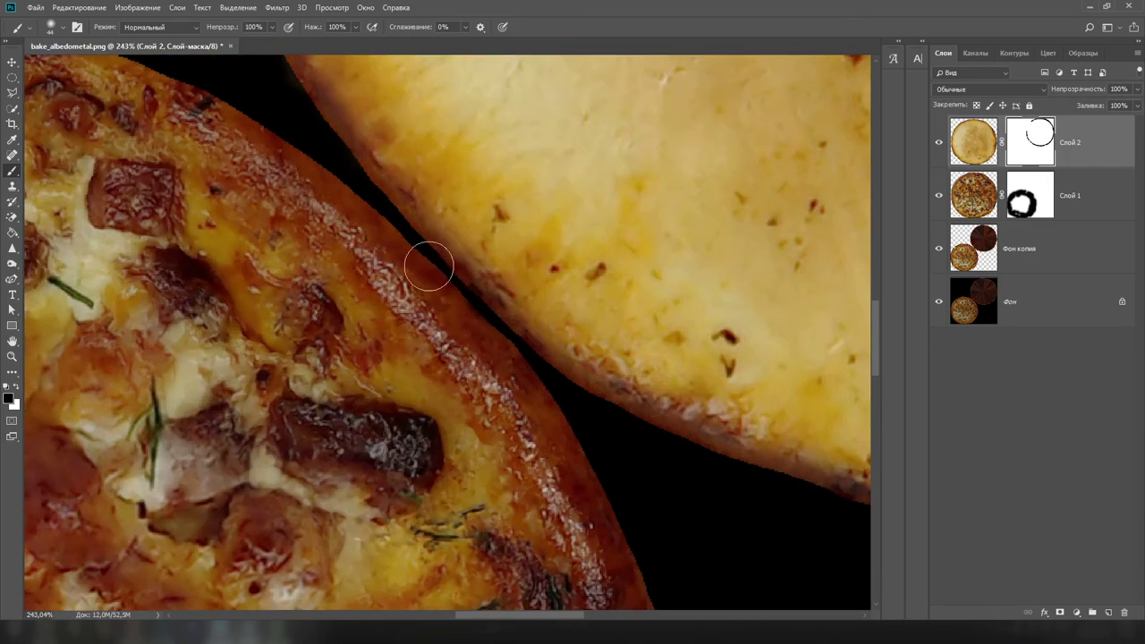
scroll(428, 266, "down", 2, "alt")
scroll(450, 247, "up", 3, "alt")
scroll(442, 173, "up", 1, "alt")
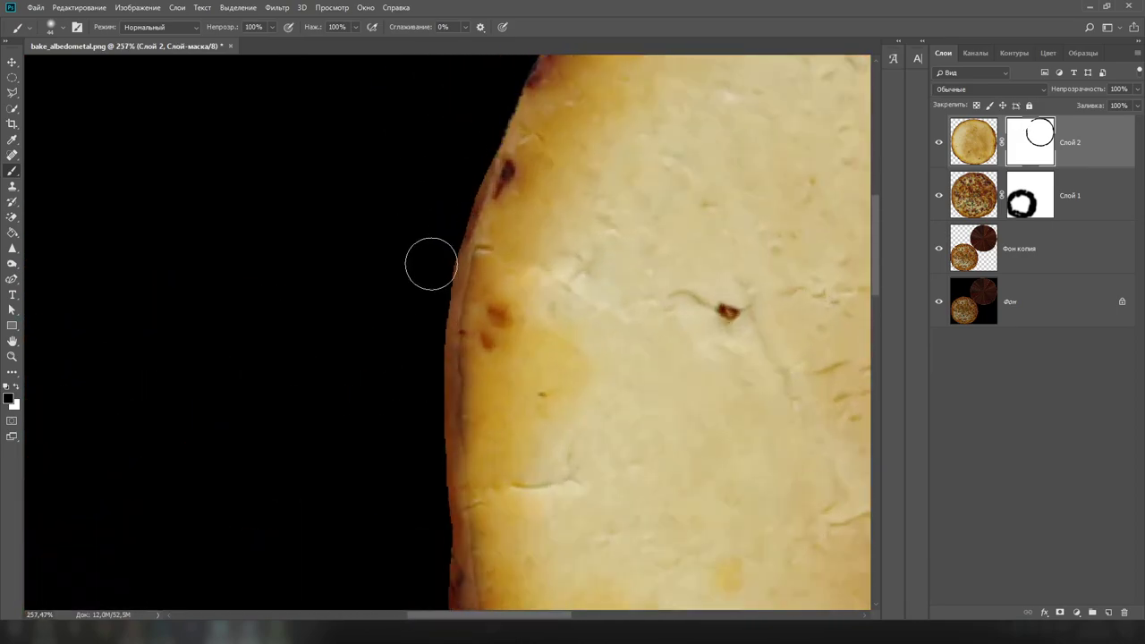
scroll(459, 370, "down", 1, "alt")
scroll(492, 184, "down", 1, "alt")
scroll(322, 361, "down", 2, "alt")
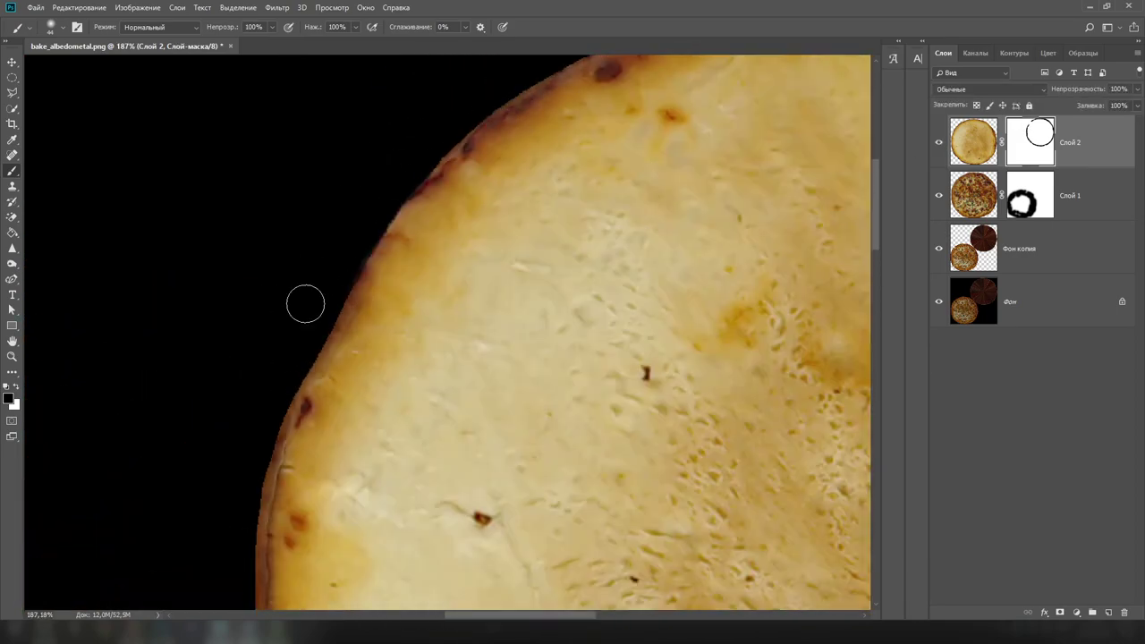
scroll(329, 247, "up", 5, "alt")
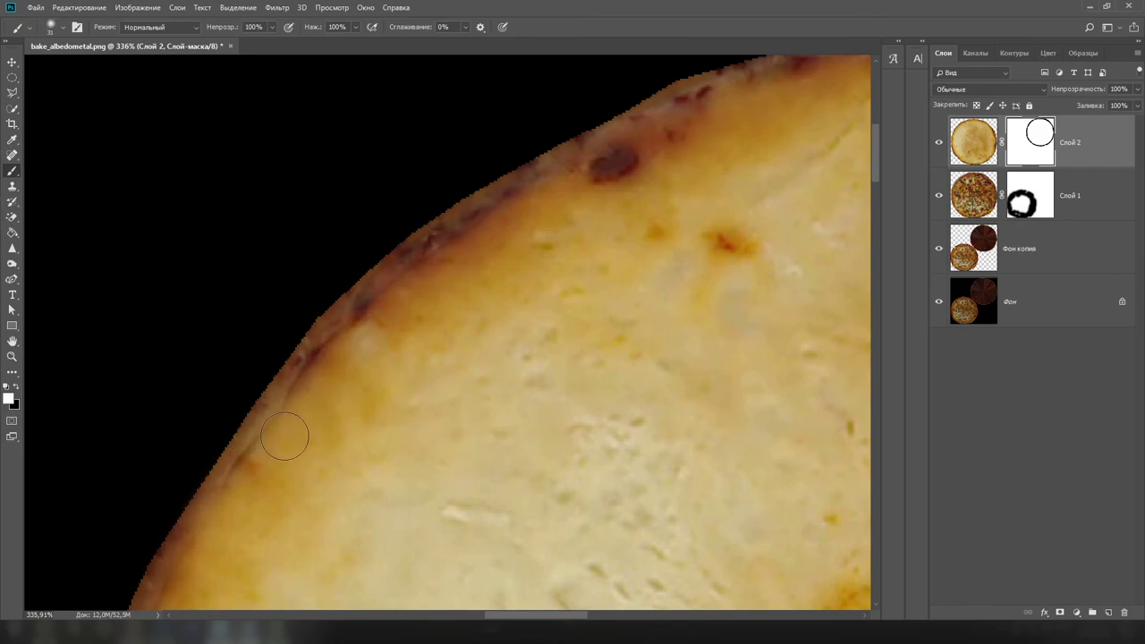
scroll(343, 365, "down", 2, "alt")
scroll(376, 432, "up", 1, "alt")
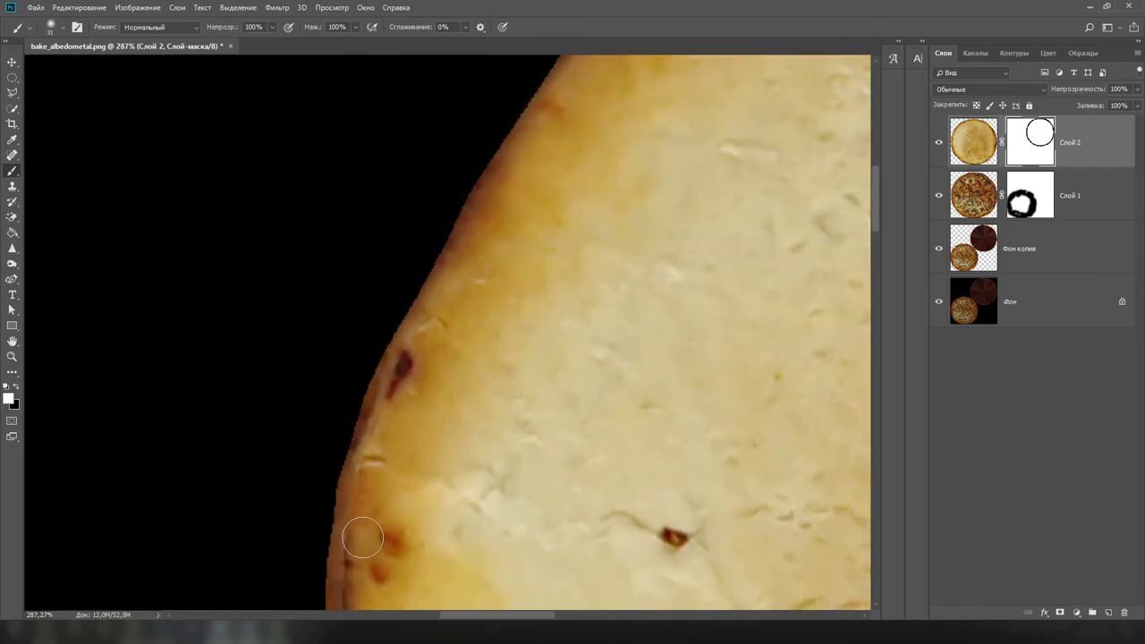
scroll(358, 542, "down", 1, "alt")
scroll(424, 334, "down", 2, "alt")
scroll(477, 504, "up", 1, "alt")
scroll(449, 524, "down", 1, "alt")
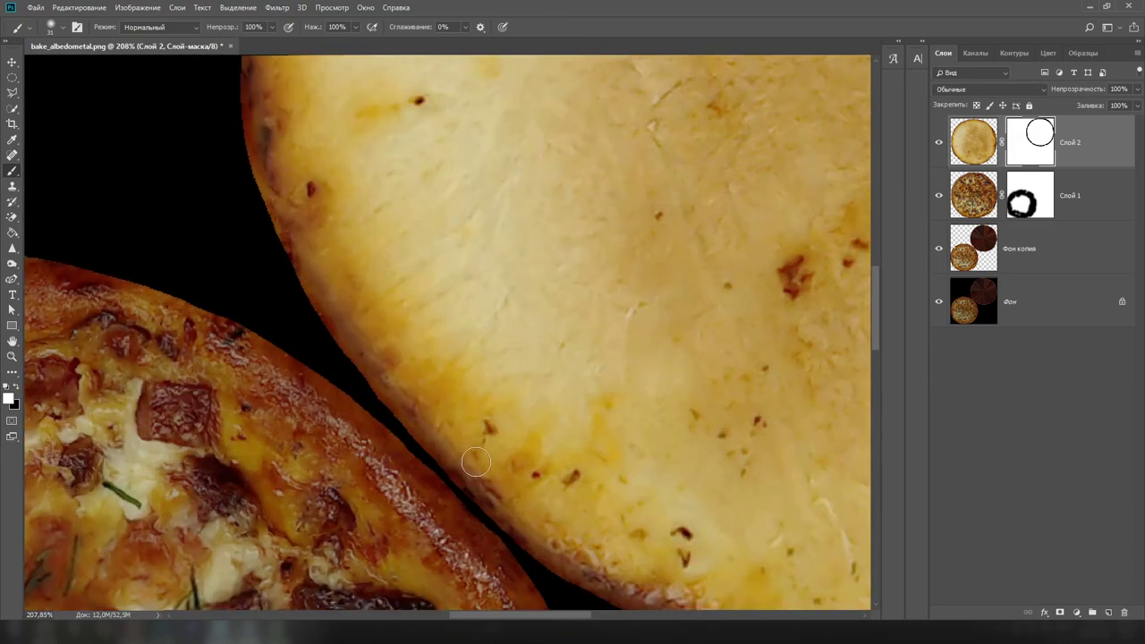
scroll(347, 295, "down", 5, "alt")
scroll(577, 453, "up", 5, "alt")
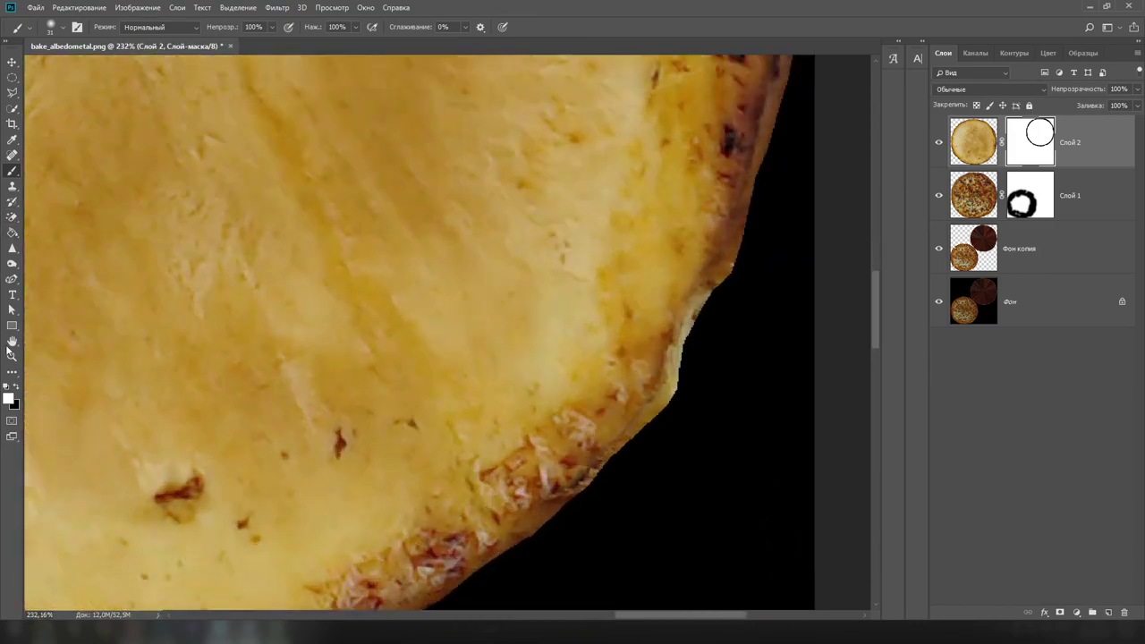
scroll(561, 344, "down", 2, "alt")
scroll(557, 307, "up", 1, "alt")
scroll(518, 435, "down", 1, "alt")
scroll(461, 225, "down", 1, "alt")
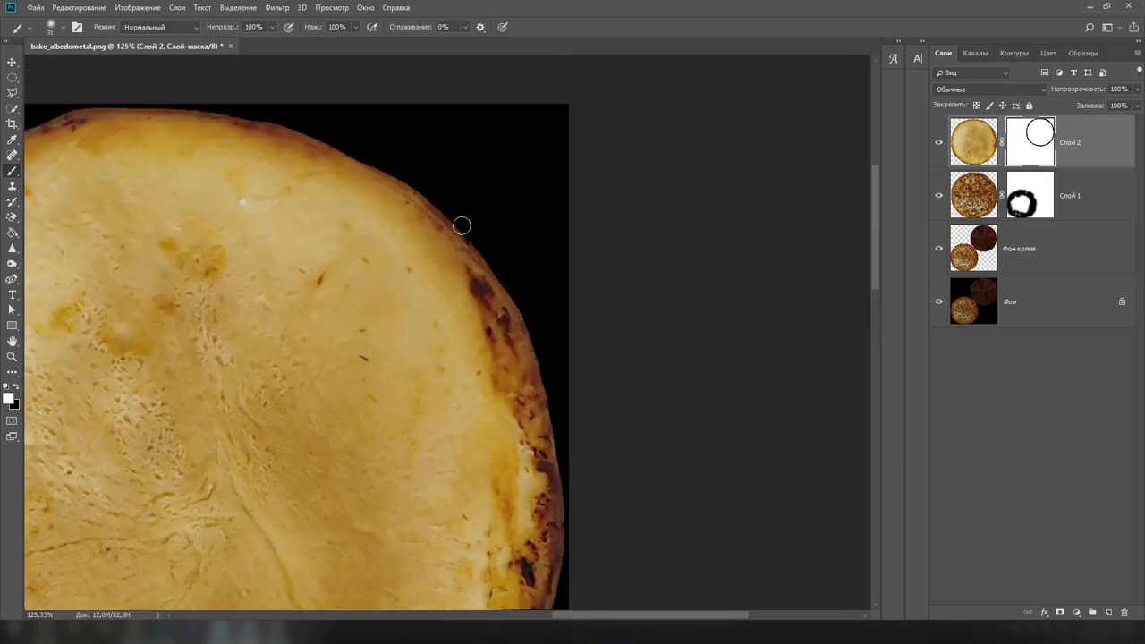
scroll(462, 225, "up", 2, "alt")
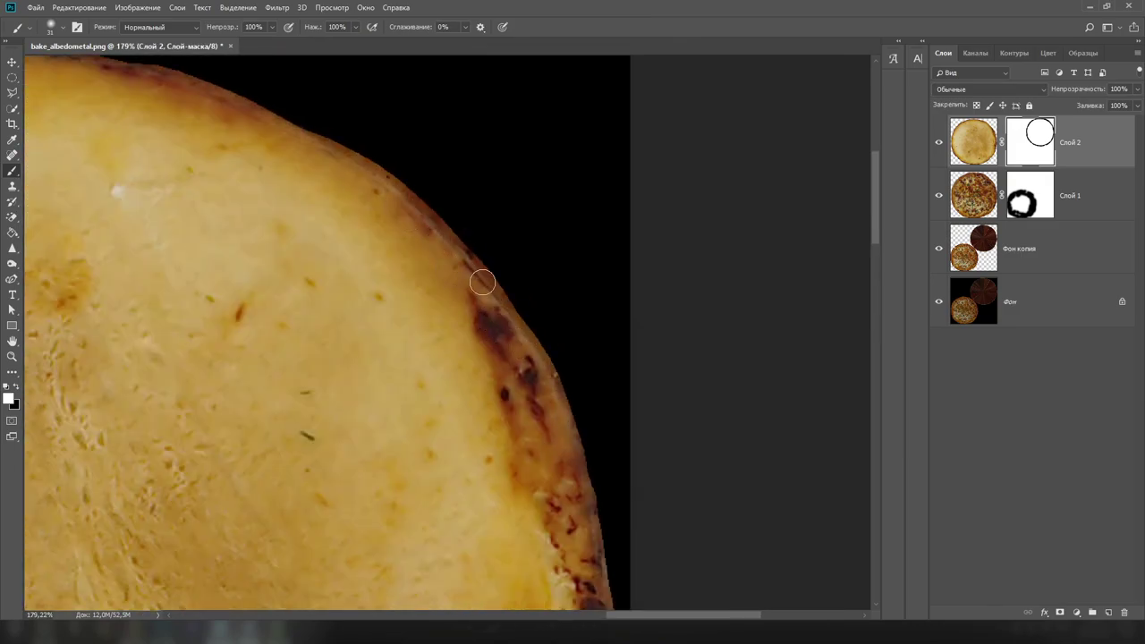
Warp the underside photo's upper-right edge and zoom in to check it.
key("ctrl+t")
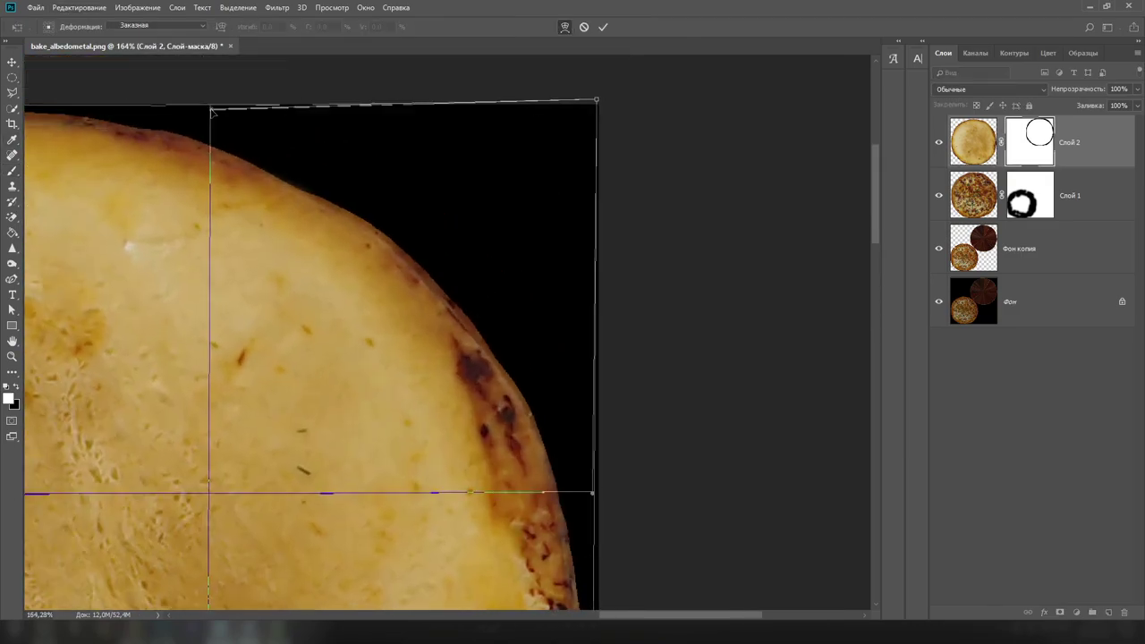
key("Return")
key("ctrl+plus")
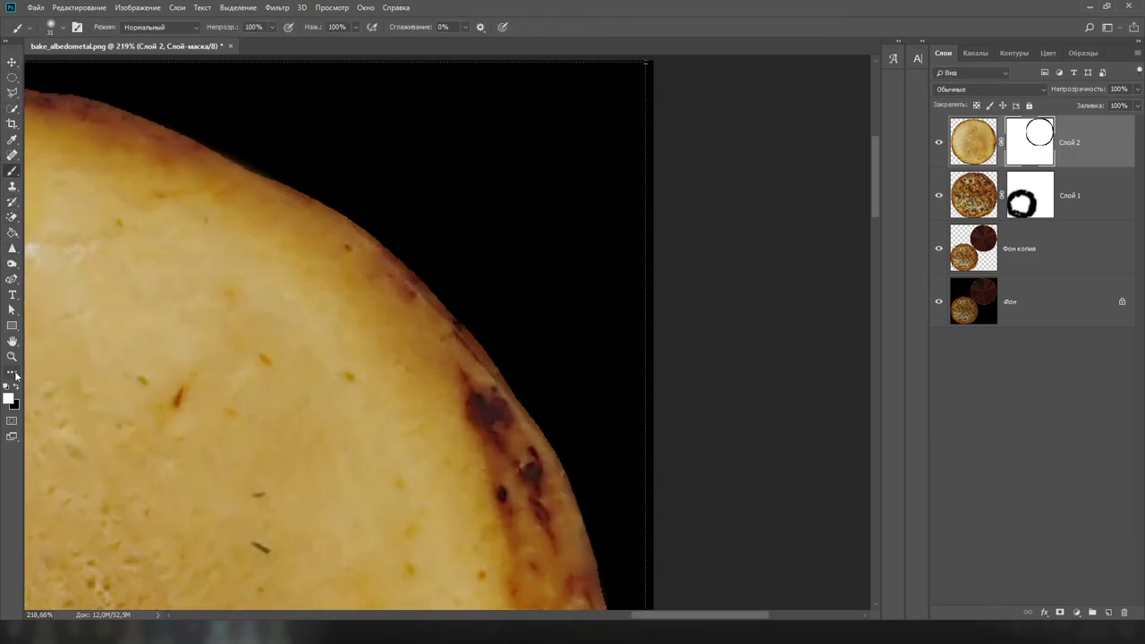
scroll(563, 452, "down", 5, "alt")
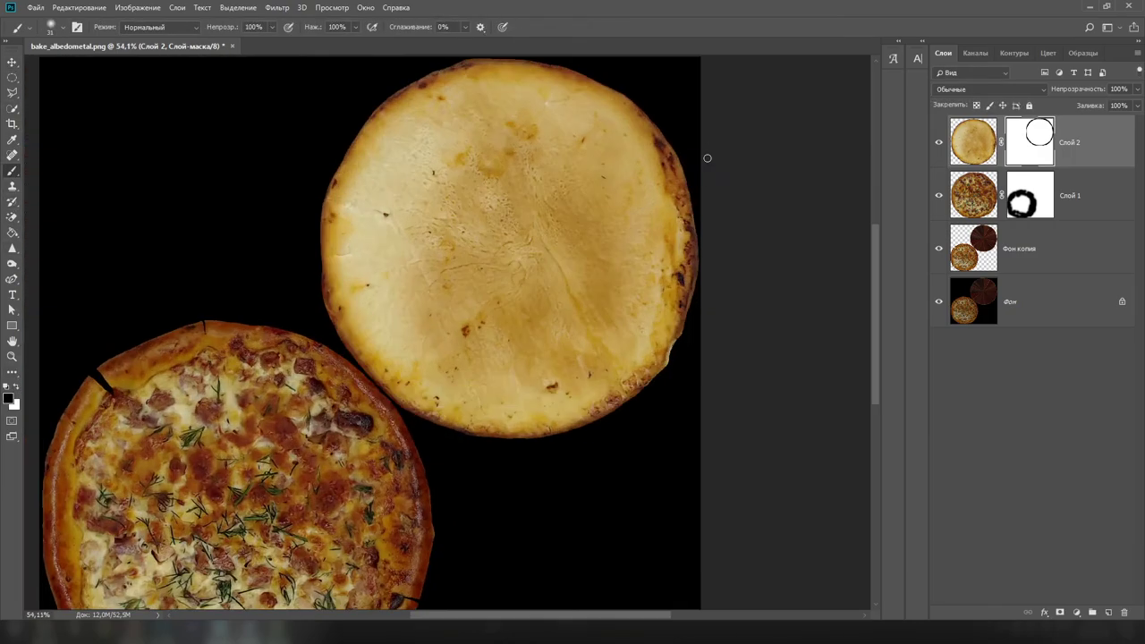
scroll(561, 320, "up", 5, "alt")
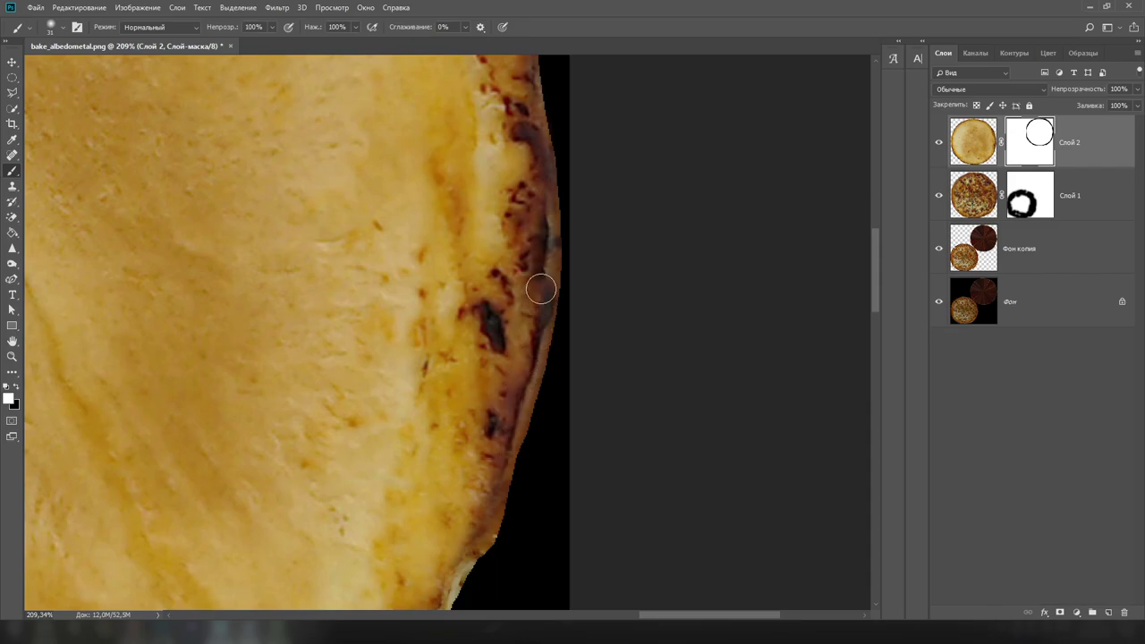
scroll(617, 304, "down", 5, "alt")
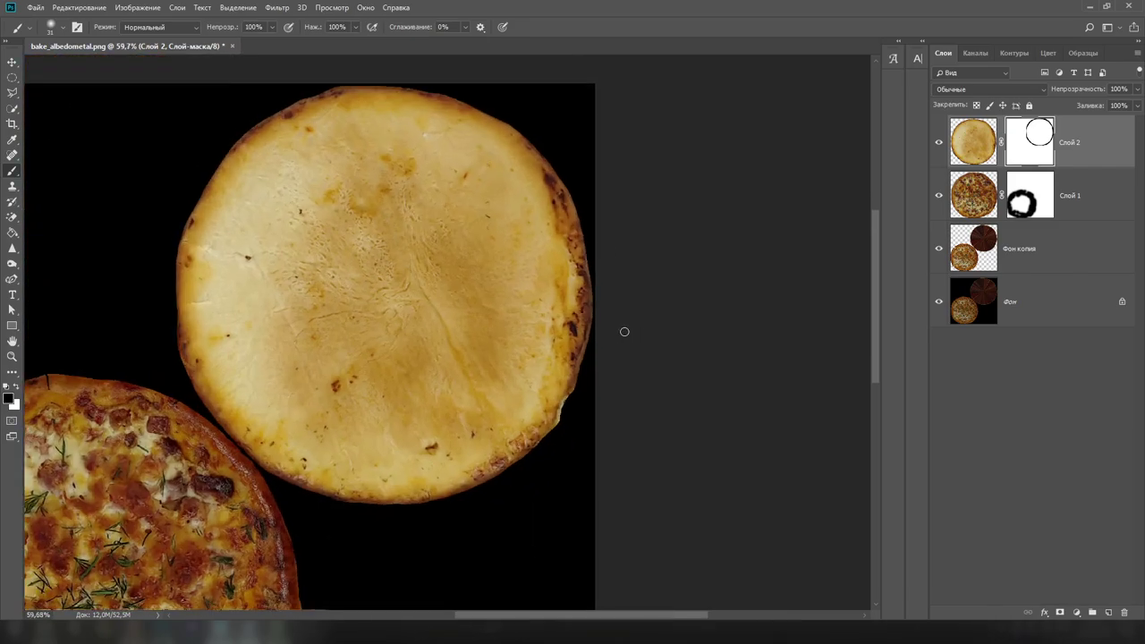
Show the Фон копия layer, then select Слой 1 with the Move tool.
key("v")
scroll(521, 410, "down", 2, "alt")
left_click(939, 251)
scroll(509, 397, "up", 2, "alt")
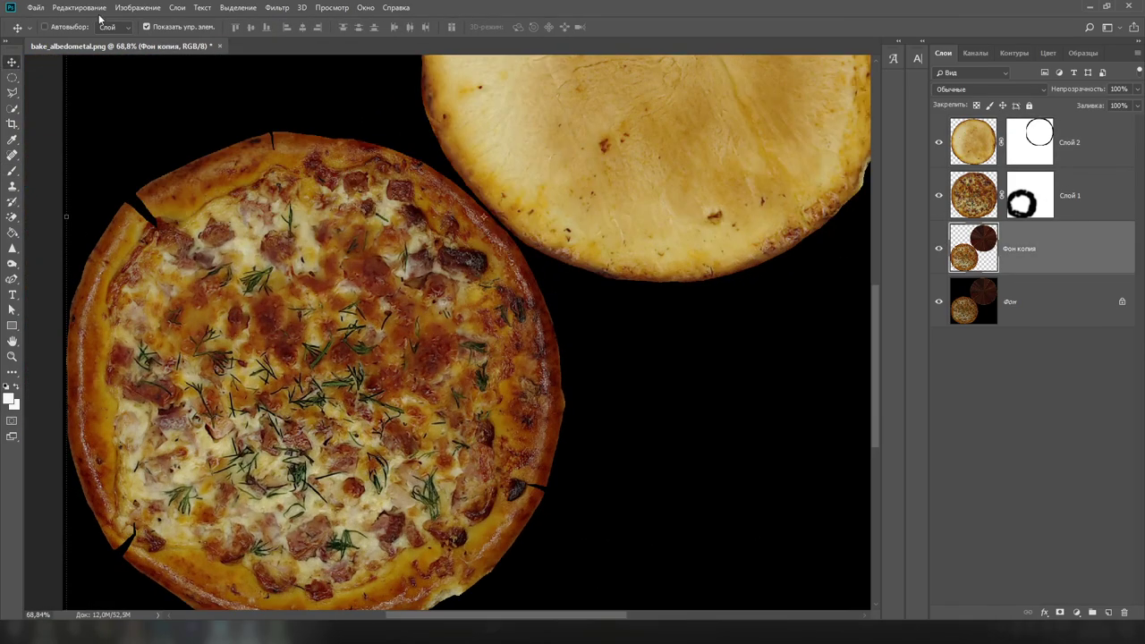
key("v")
scroll(662, 388, "down", 3, "alt")
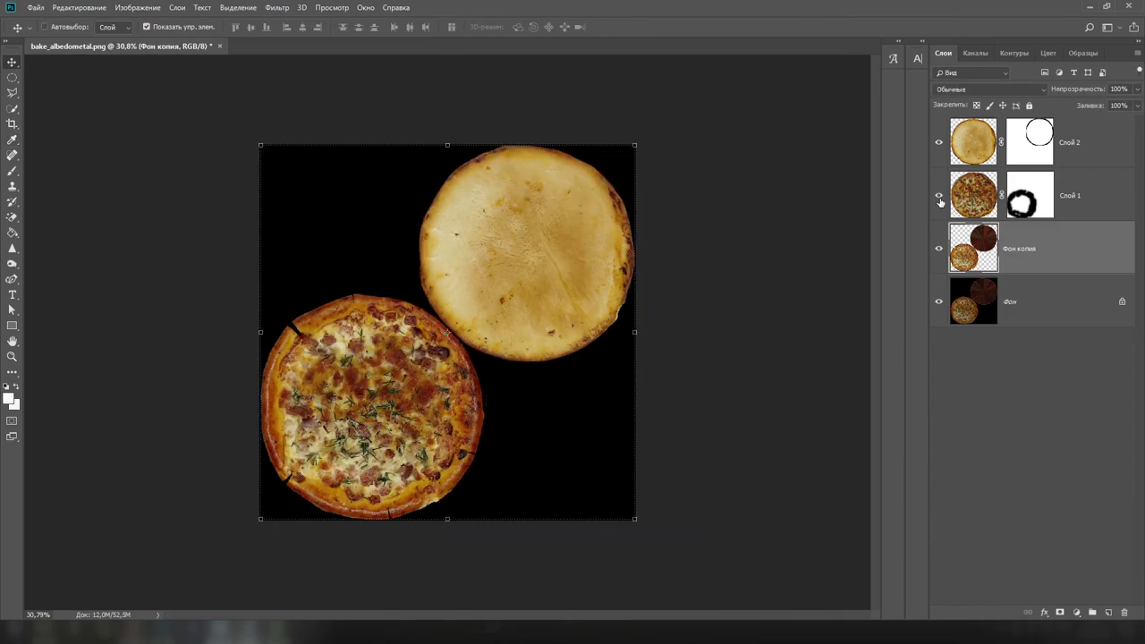
scroll(662, 388, "up", 2, "alt")
left_click(966, 202)
Select Слой 1 with the Move tool, then orbit the Painter view to face the pizza.
key("v")
scroll(802, 370, "down", 2, "alt")
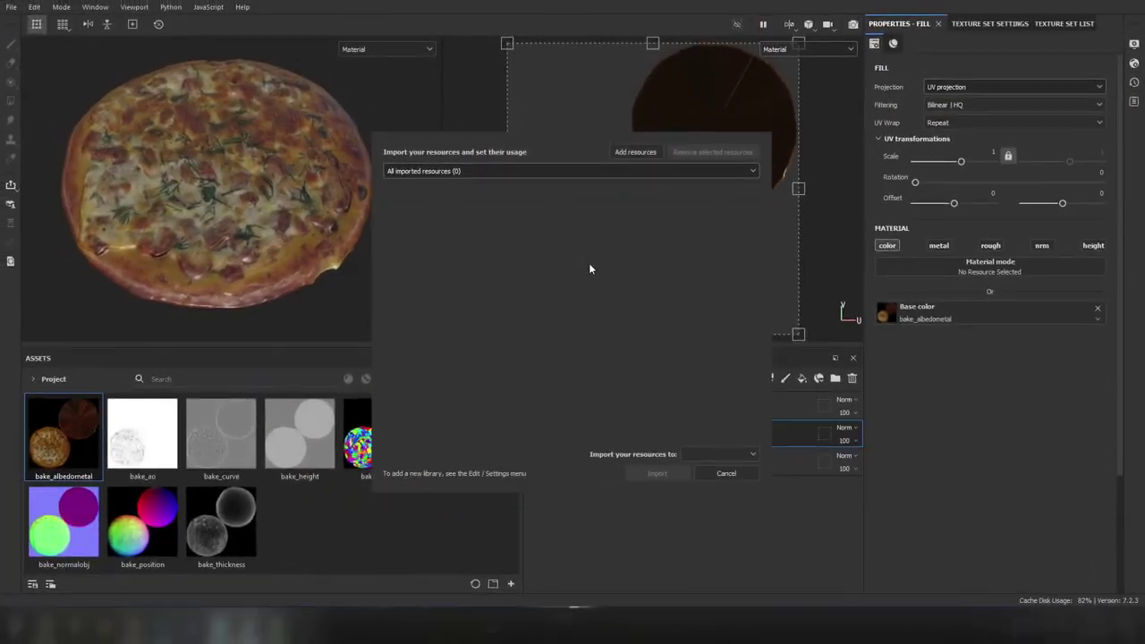
mouse_move(159, 291)
left_mouse_down("alt")
mouse_move(300, 269)
mouse_move(305, 218)
left_mouse_up("alt")
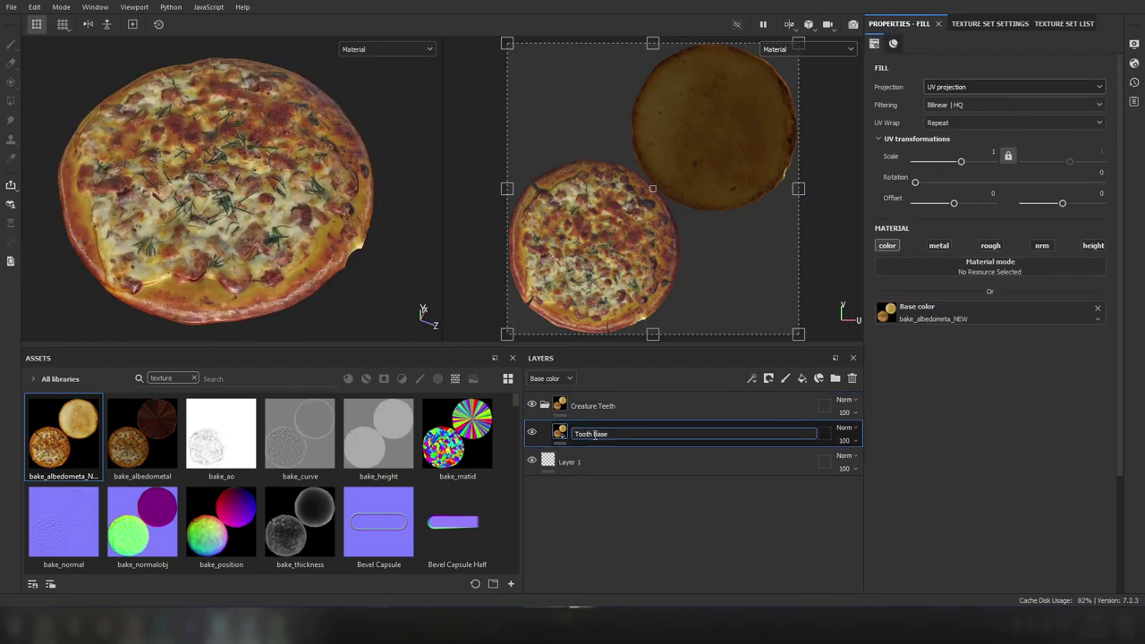
Add a fill layer with roughness about 0.85 and start renaming it.
left_click(802, 379)
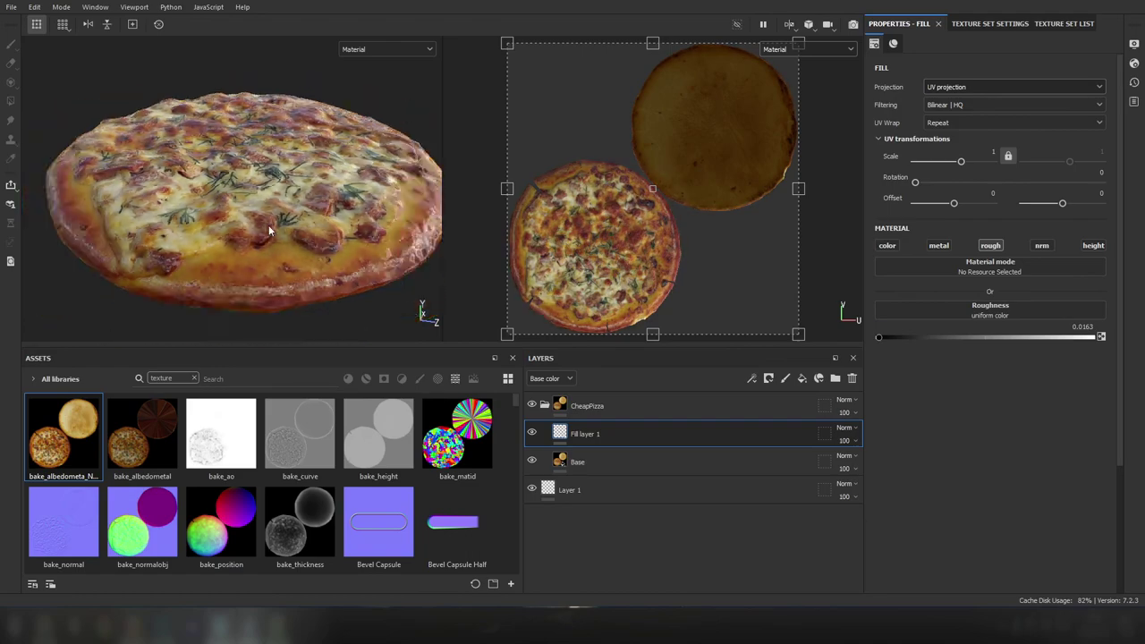
left_click_drag(878, 337, 916, 338)
left_click_drag(1072, 337, 1061, 337)
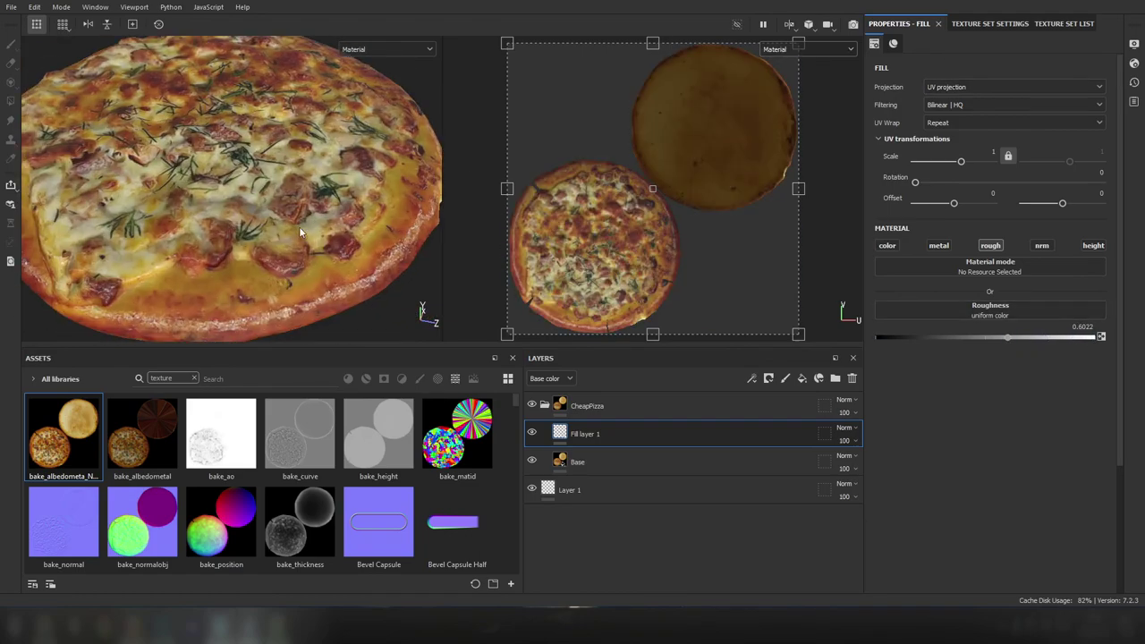
double_click(584, 433)
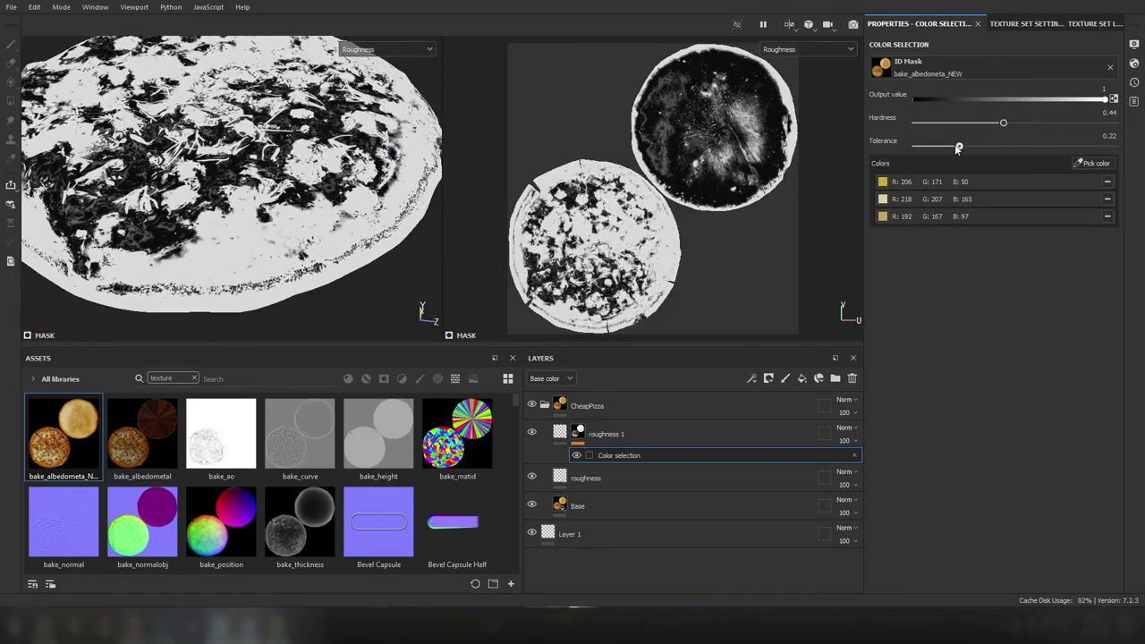
Remove two sampled colours and lower the mask output value to 0.819.
scroll(675, 214, "up", 3)
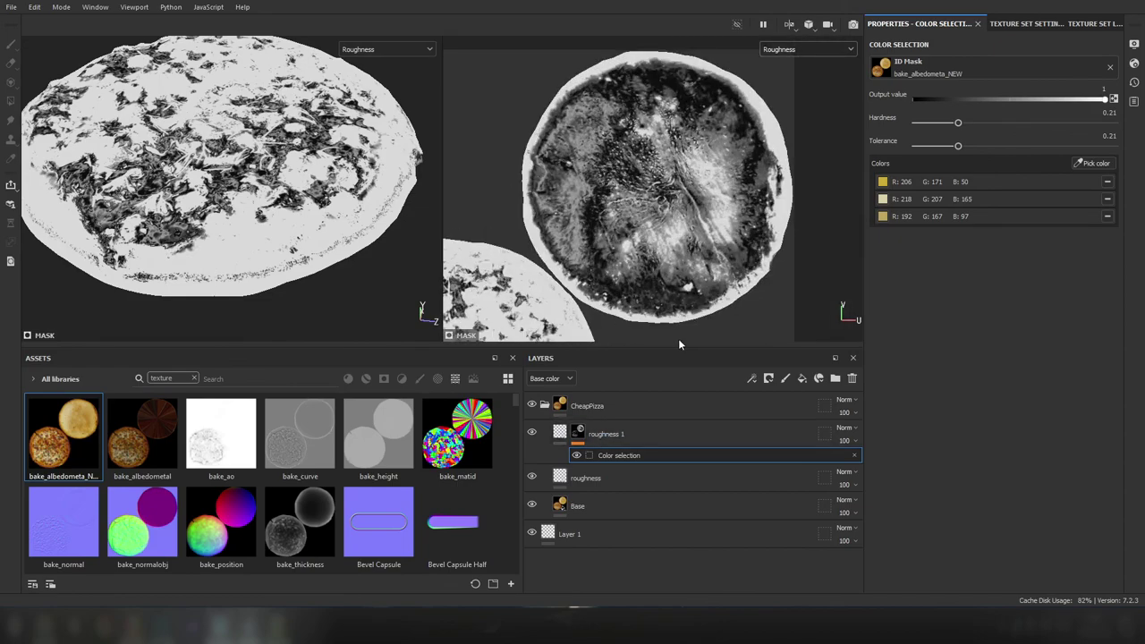
left_click(1107, 215)
left_click(1107, 182)
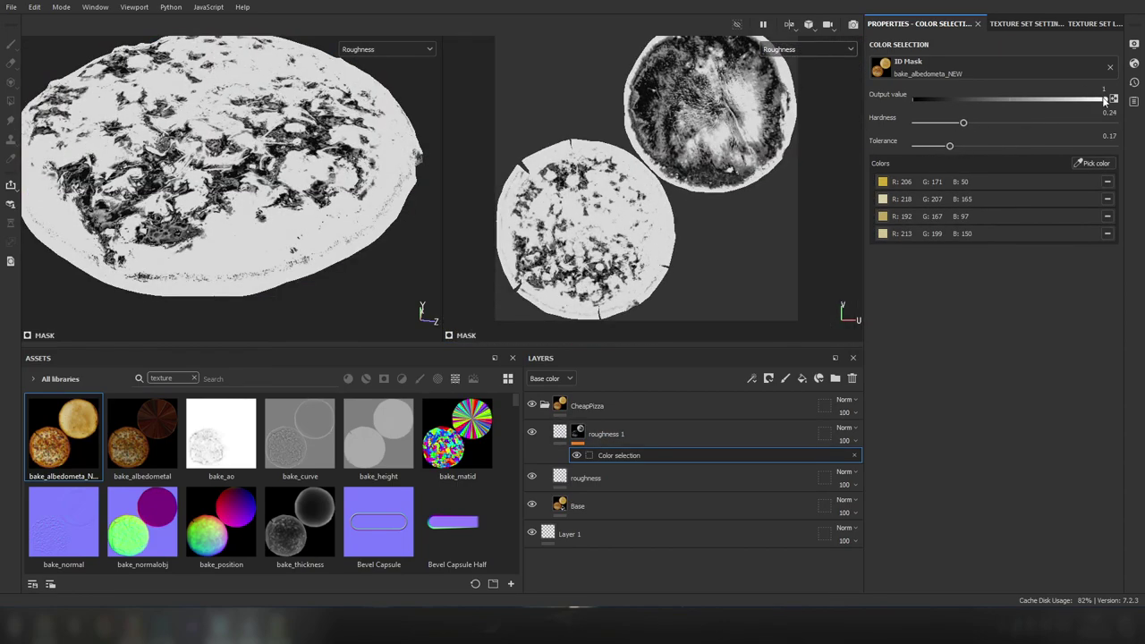
left_click_drag(1103, 101, 1068, 100)
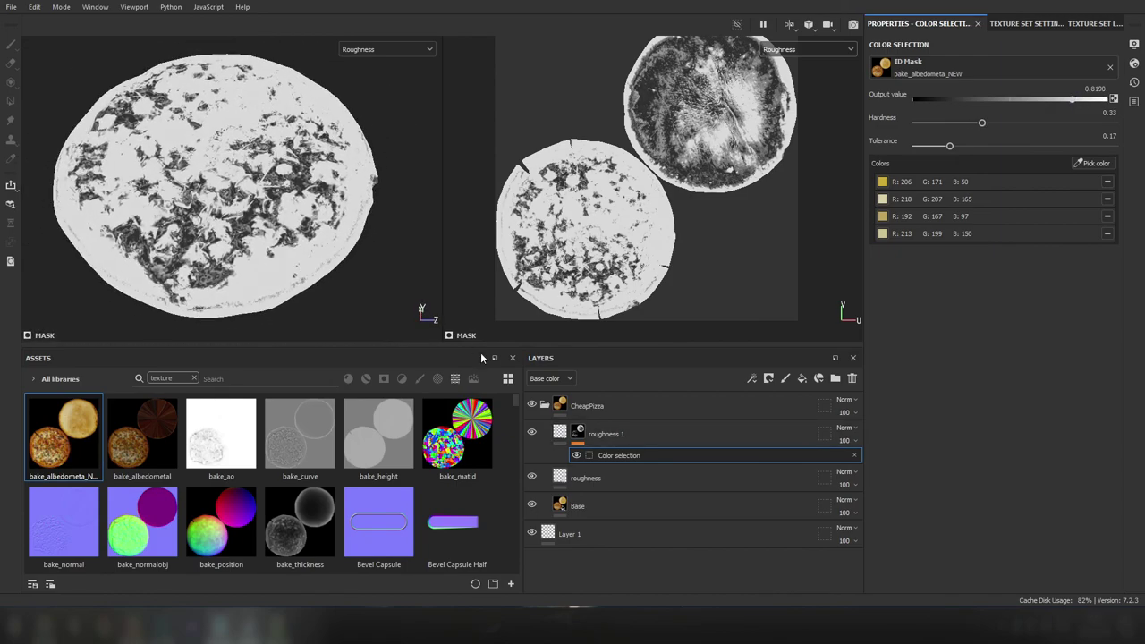
Select Folder 1 to paint its mask, then return to the colour selection settings.
left_click(652, 440)
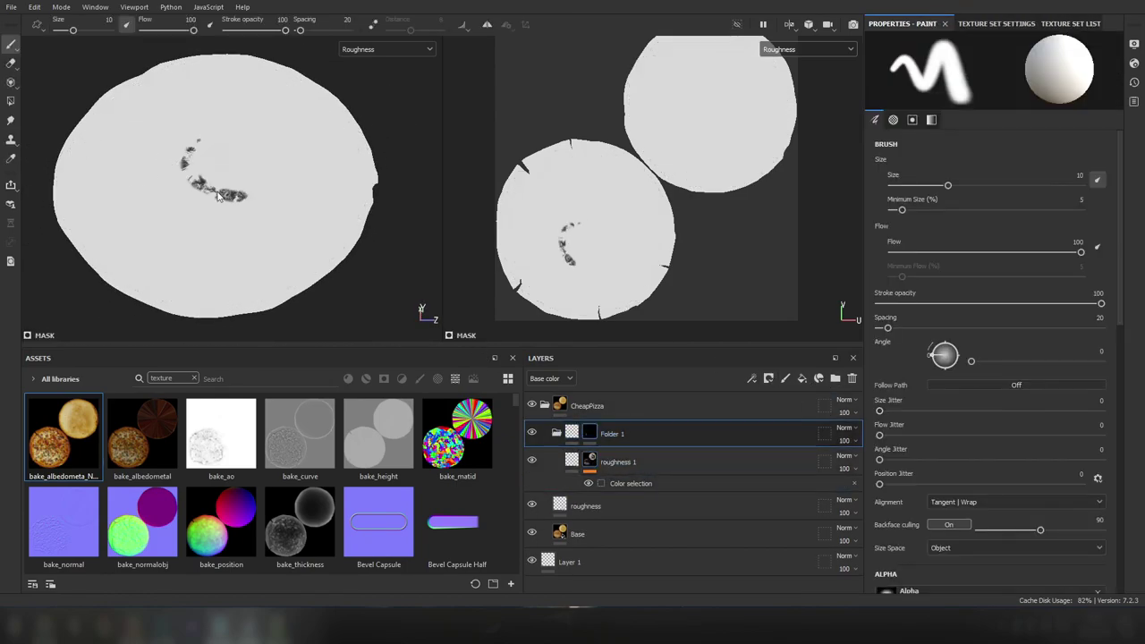
scroll(609, 170, "down", 2)
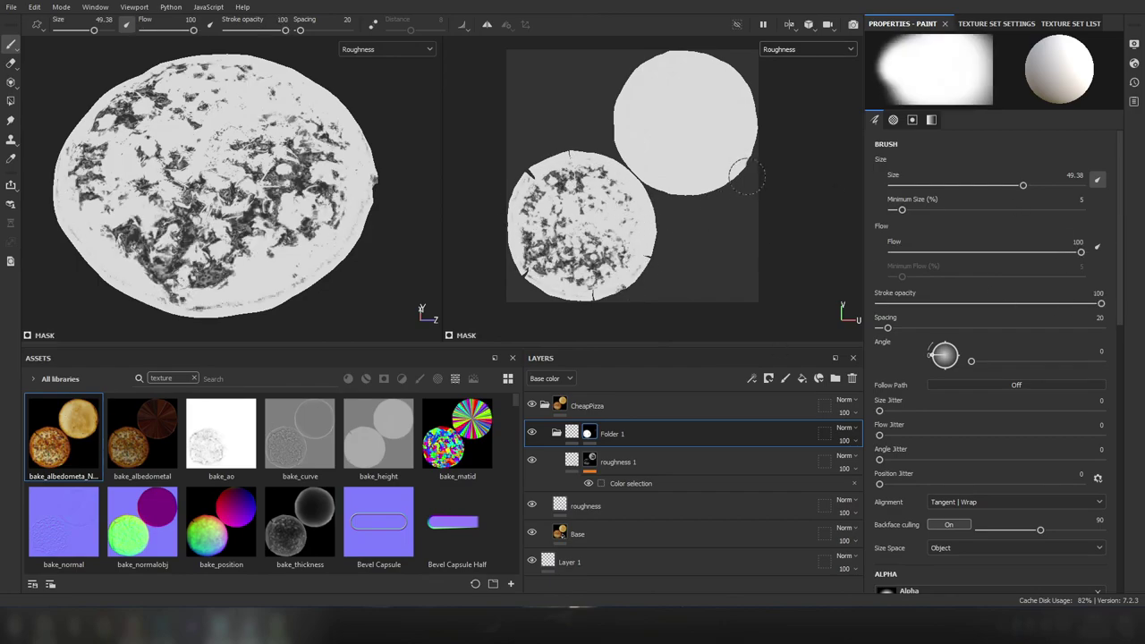
left_click(631, 483)
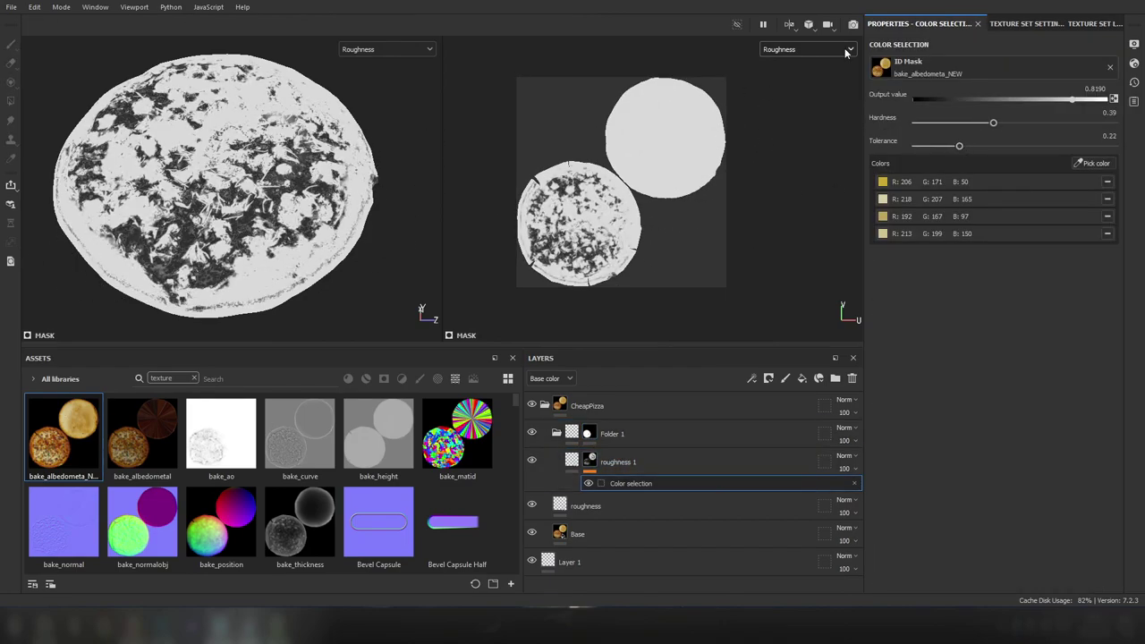
Show the full material and set colour selection hardness 0.57 and tolerance 0.17.
key("m")
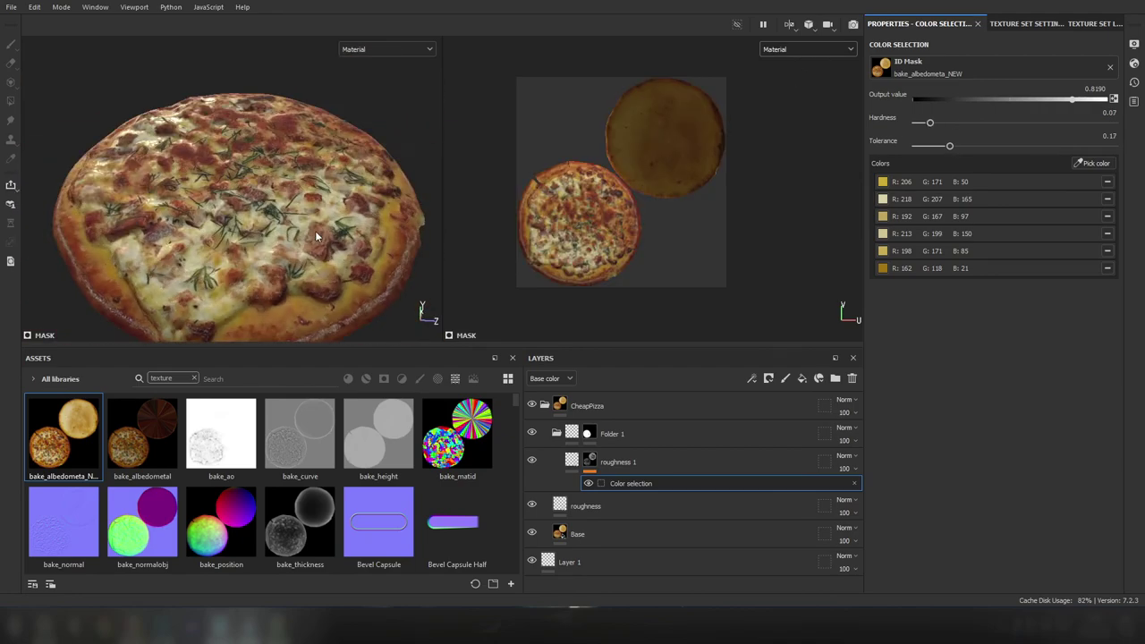
left_click_drag(929, 122, 1029, 123)
mouse_move(949, 146)
left_mouse_down()
mouse_move(978, 146)
mouse_move(949, 146)
left_mouse_up()
left_click_drag(365, 211, 271, 238, "alt")
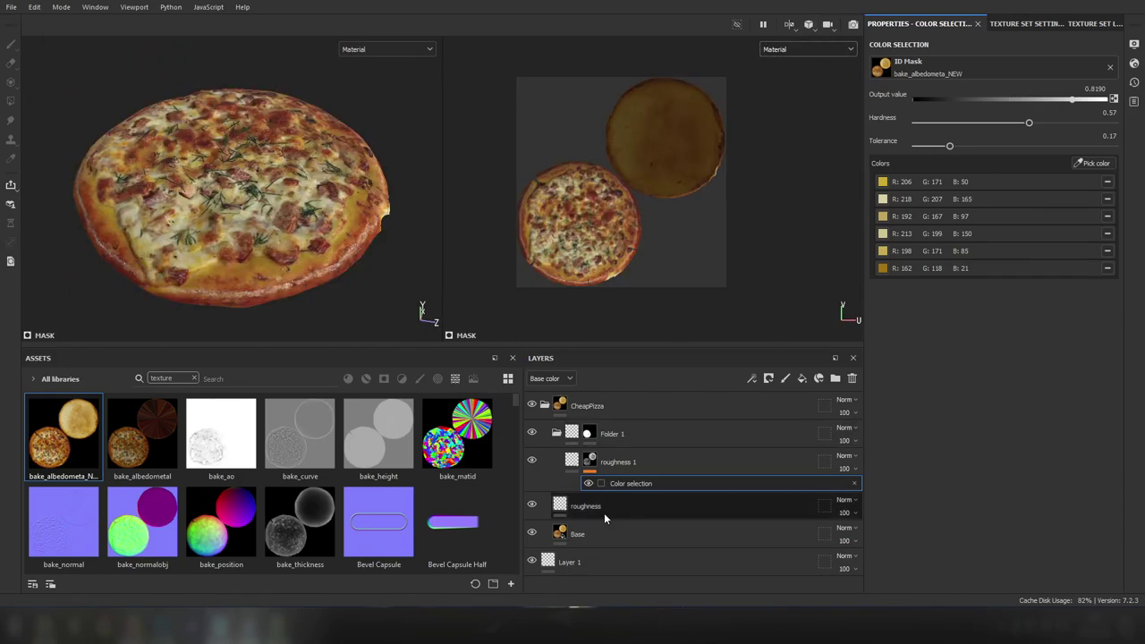
Export the Base and roughness pizza textures as 8-bit PNG maps at 2048 resolution.
left_click(606, 533)
left_click(585, 505)
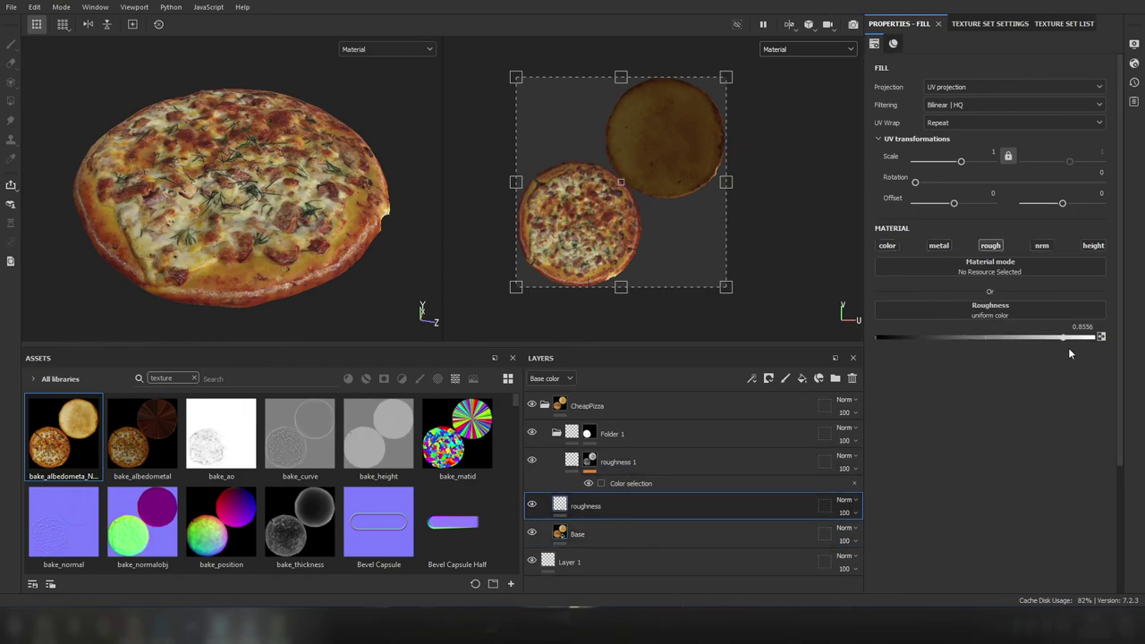
scroll(218, 213, "up", 2)
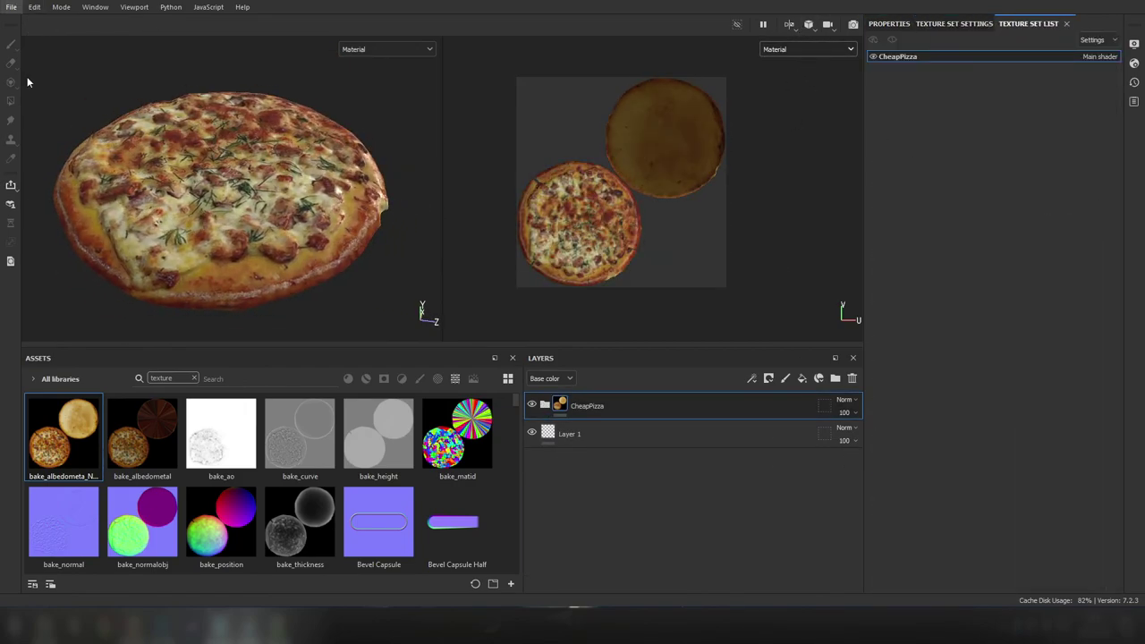
key("ctrl+shift+e")
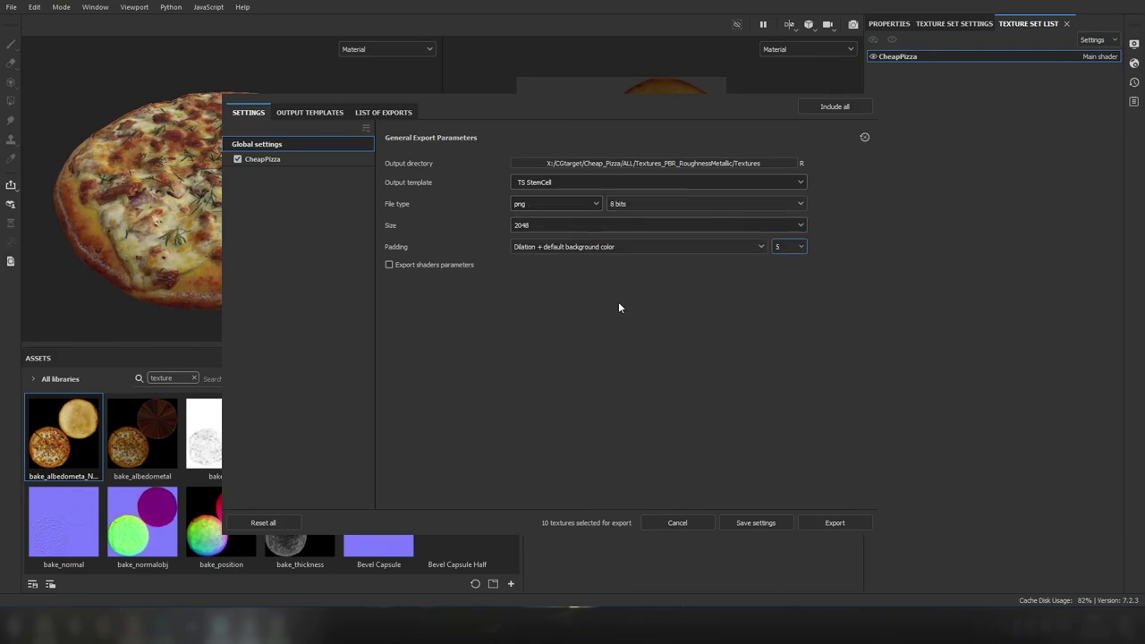
left_click(834, 522)
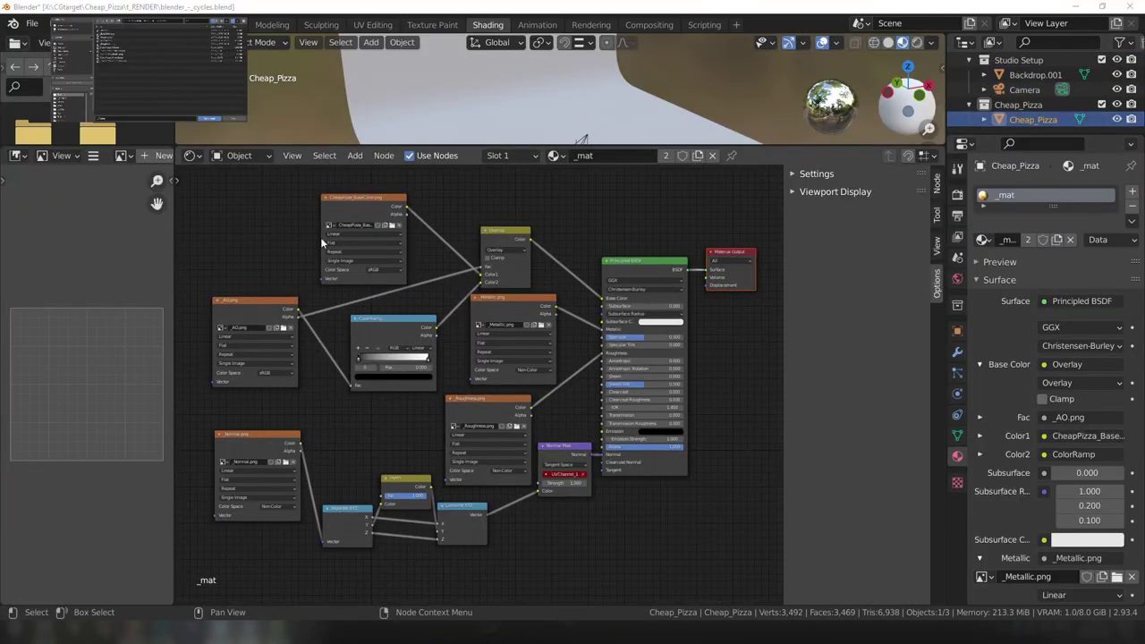
Walk the camera forward, tilt it to look down on the pizza, and render with F12.
left_click(956, 435)
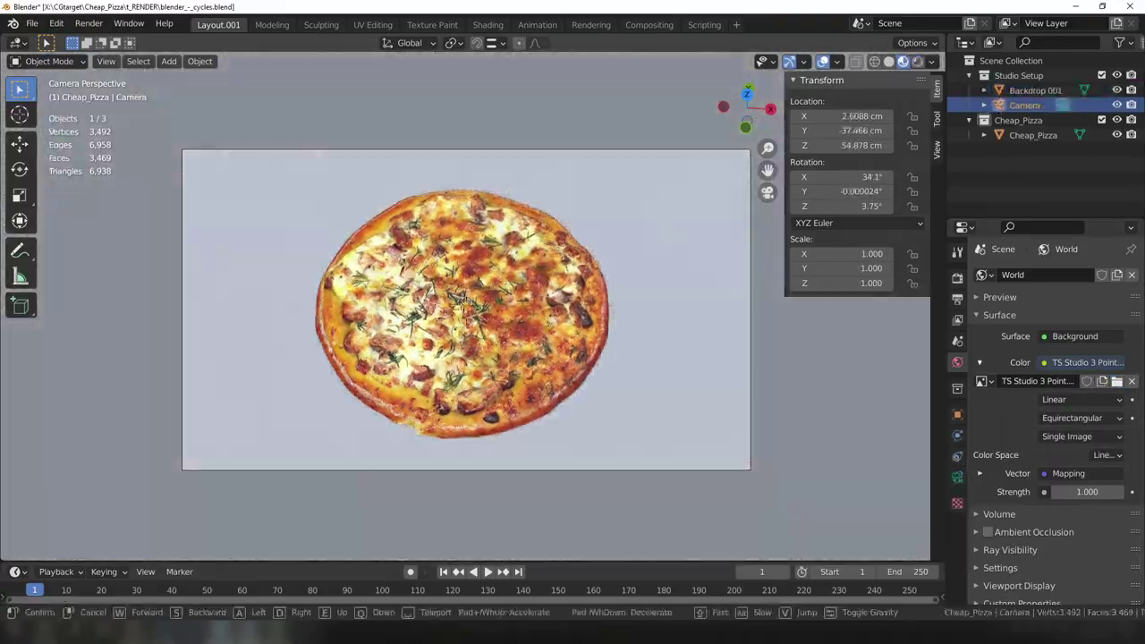
key("d")
key("e")
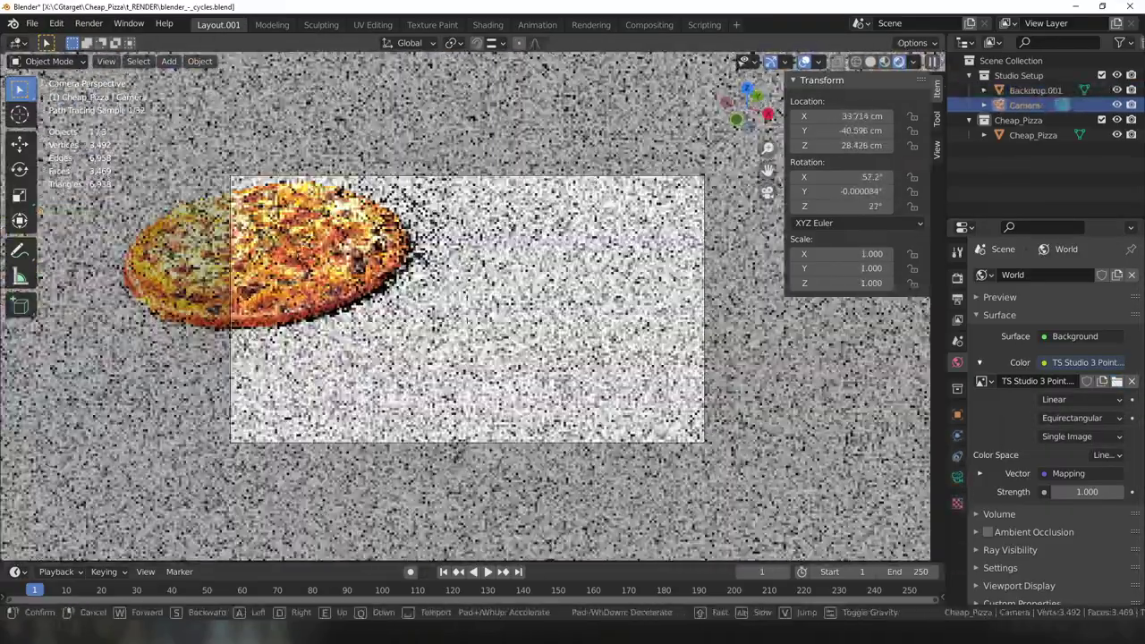
left_click(703, 346)
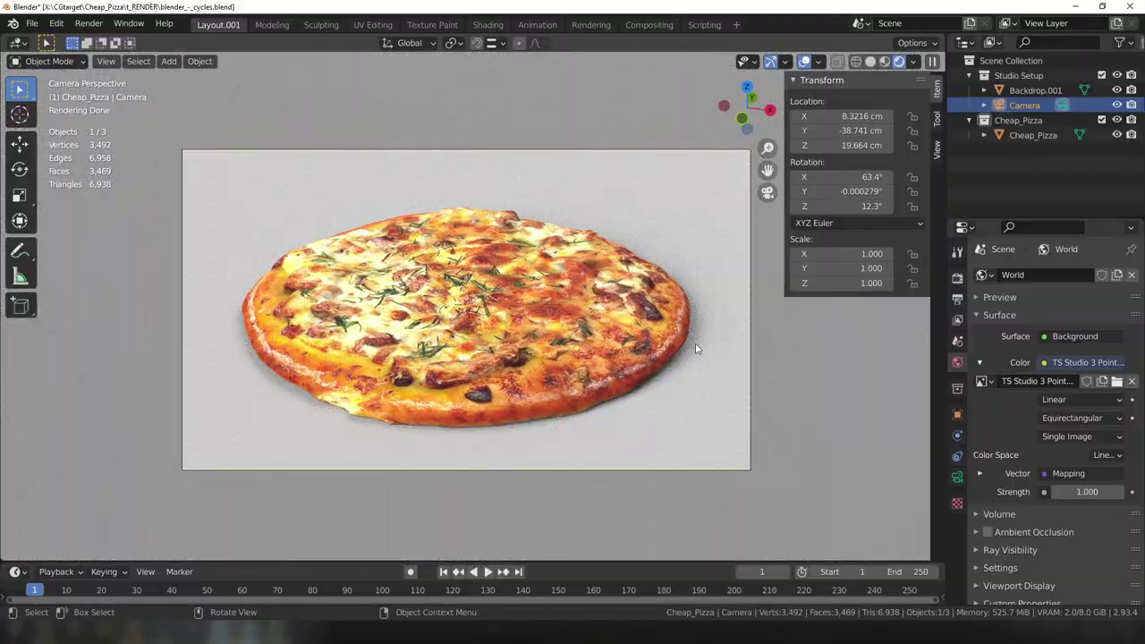
middle_click_drag(694, 343, 760, 411)
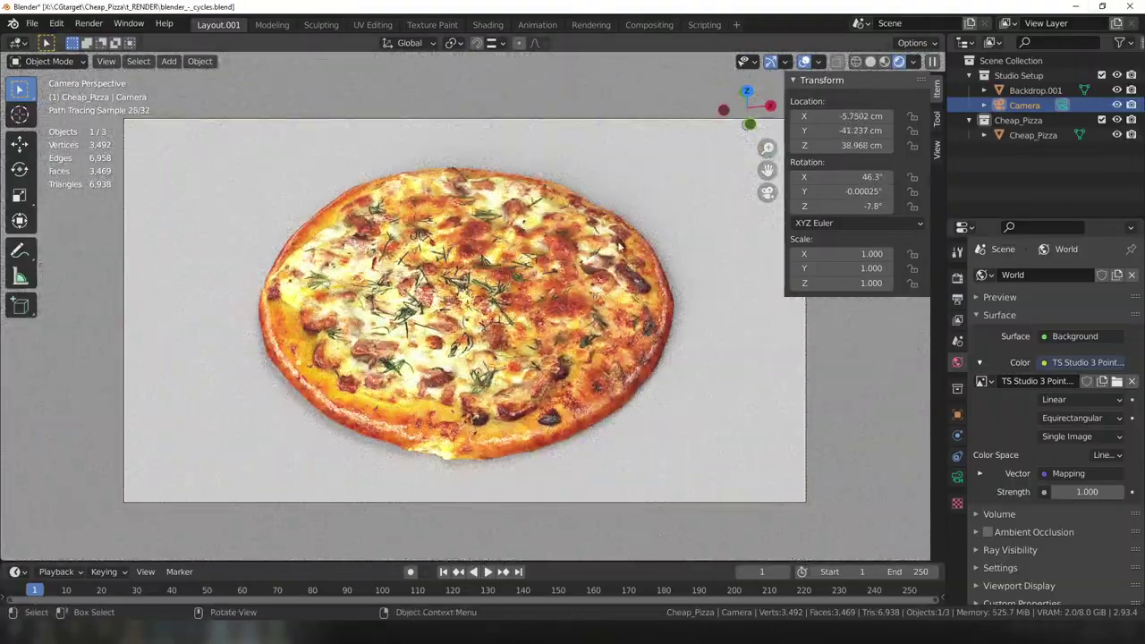
key("F12")
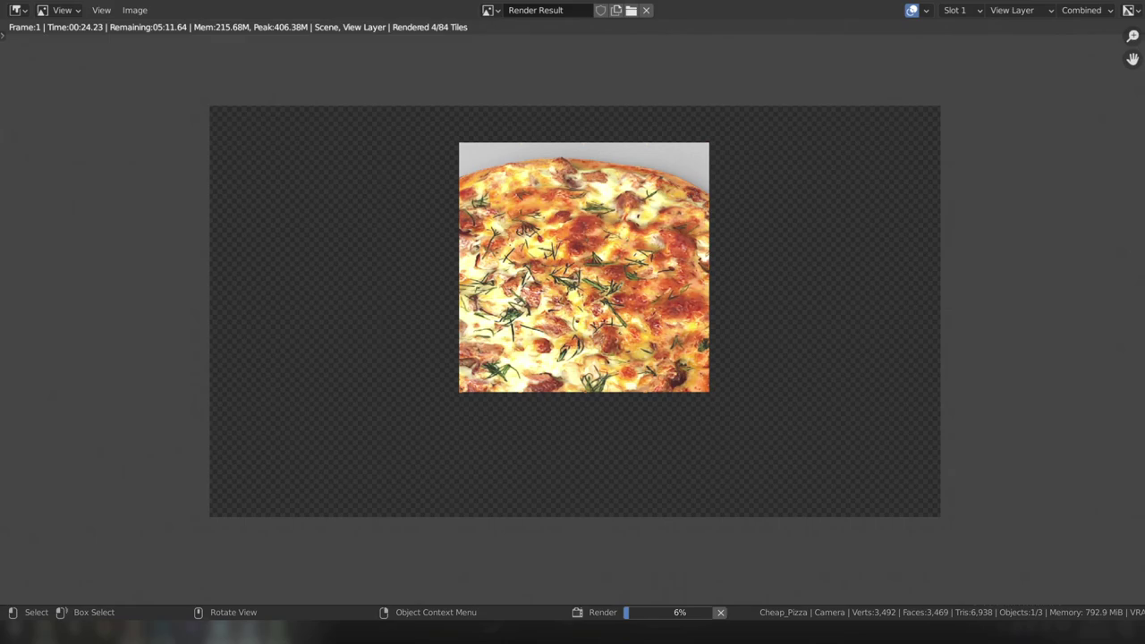